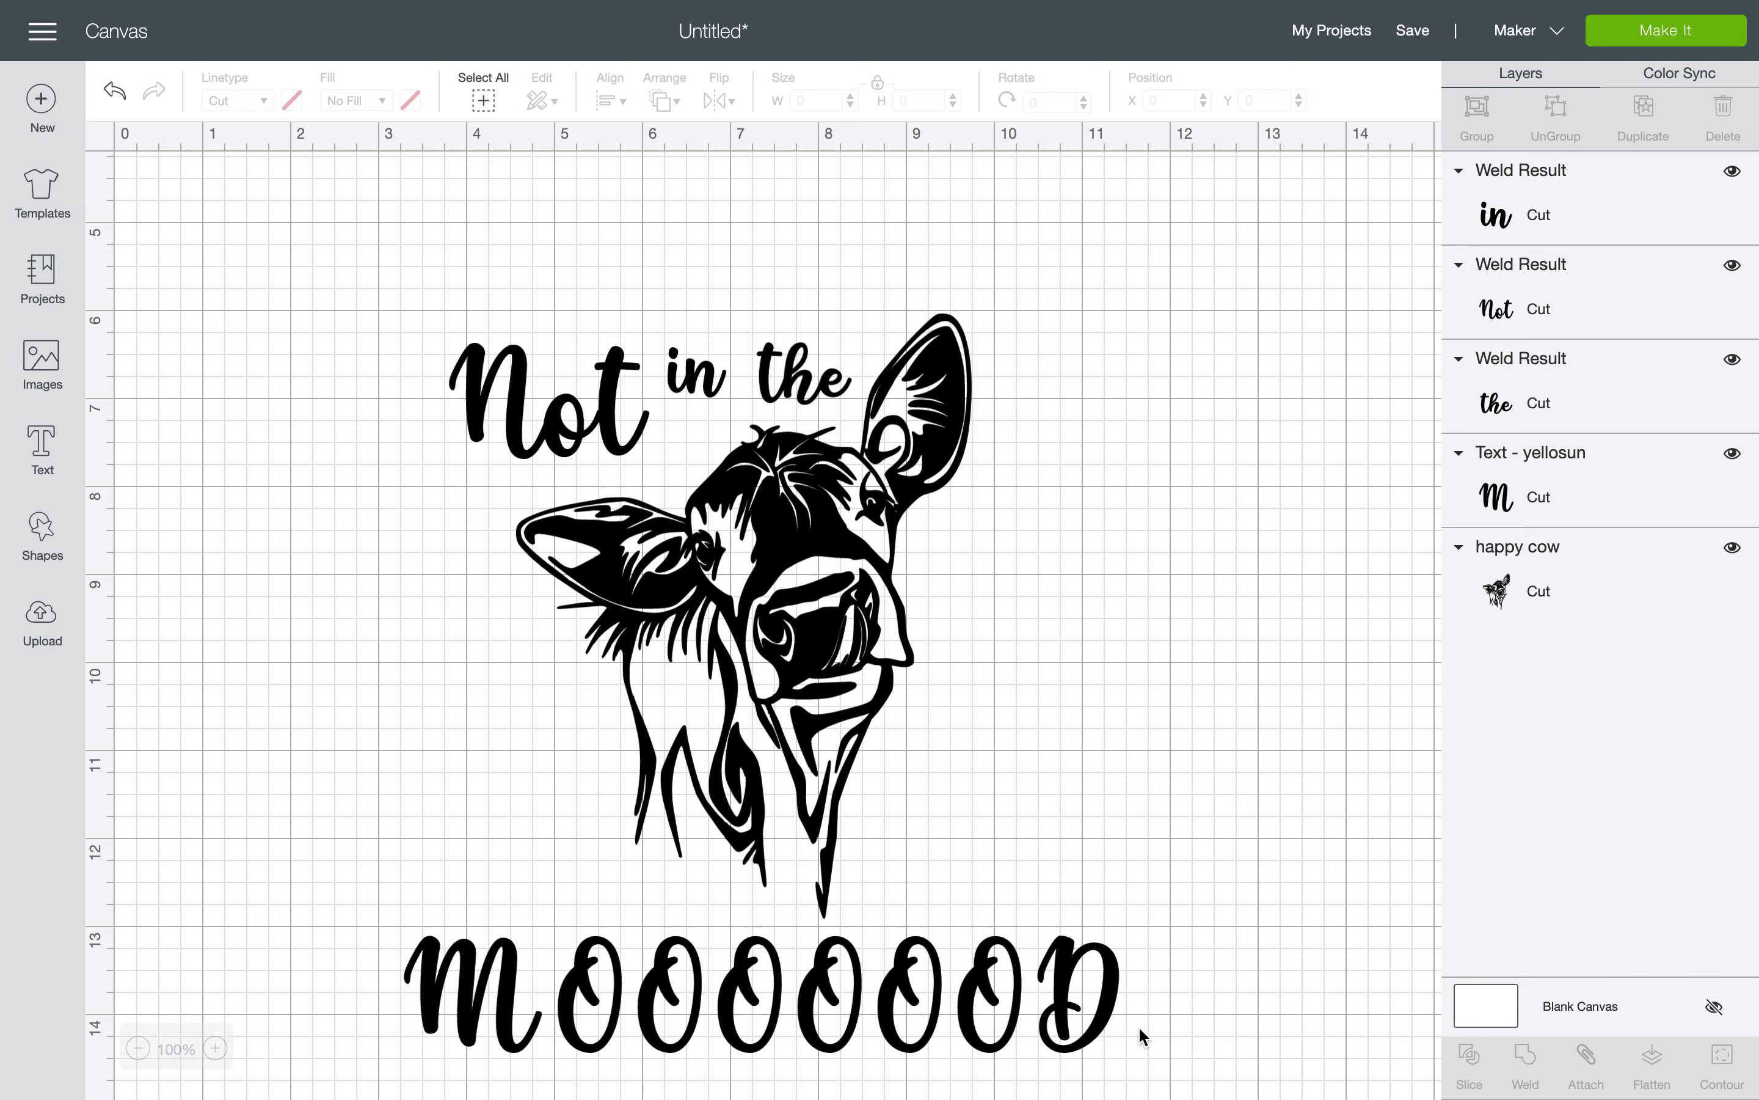
Examine the MOOOOOD text and the words Not, in and the by selecting them individually and together
{"action": "left_click", "coordinate": [1018, 962]}
{"action": "left_click_drag", "start_coordinate": [1007, 962], "coordinate": [994, 960]}
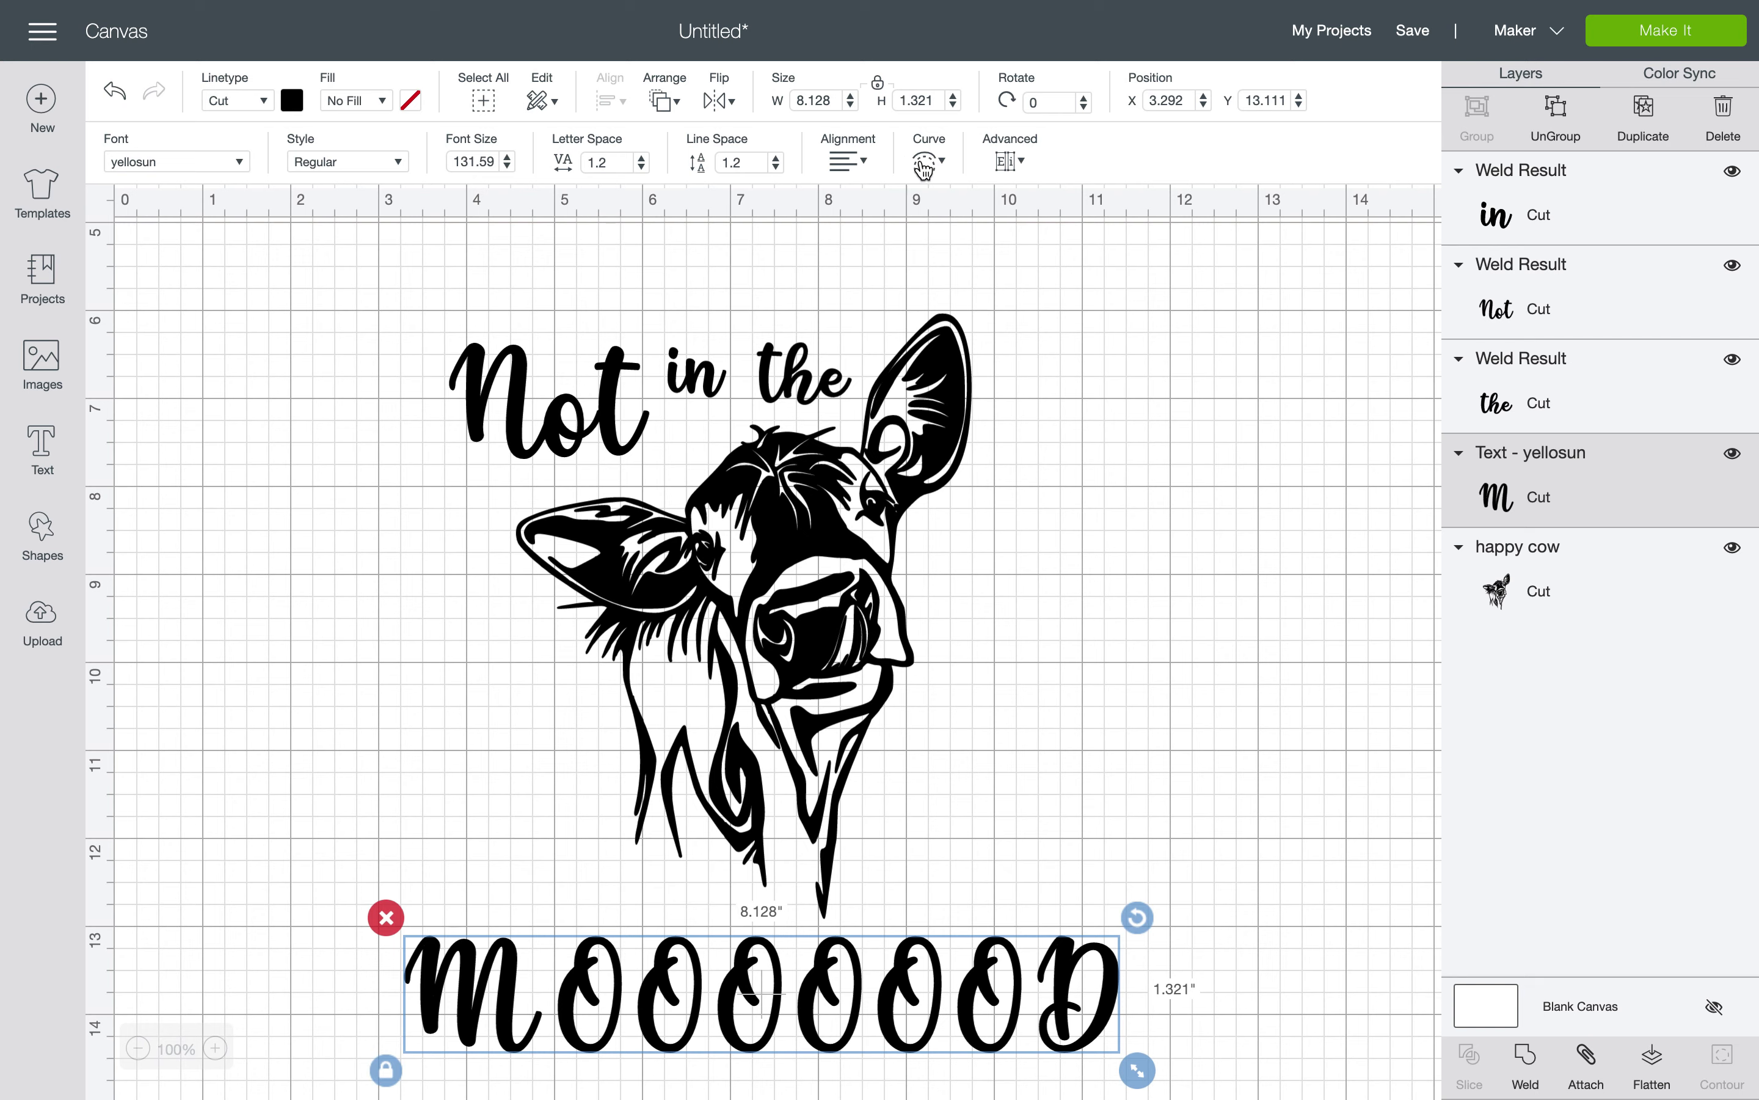
{"action": "left_click", "coordinate": [701, 380]}
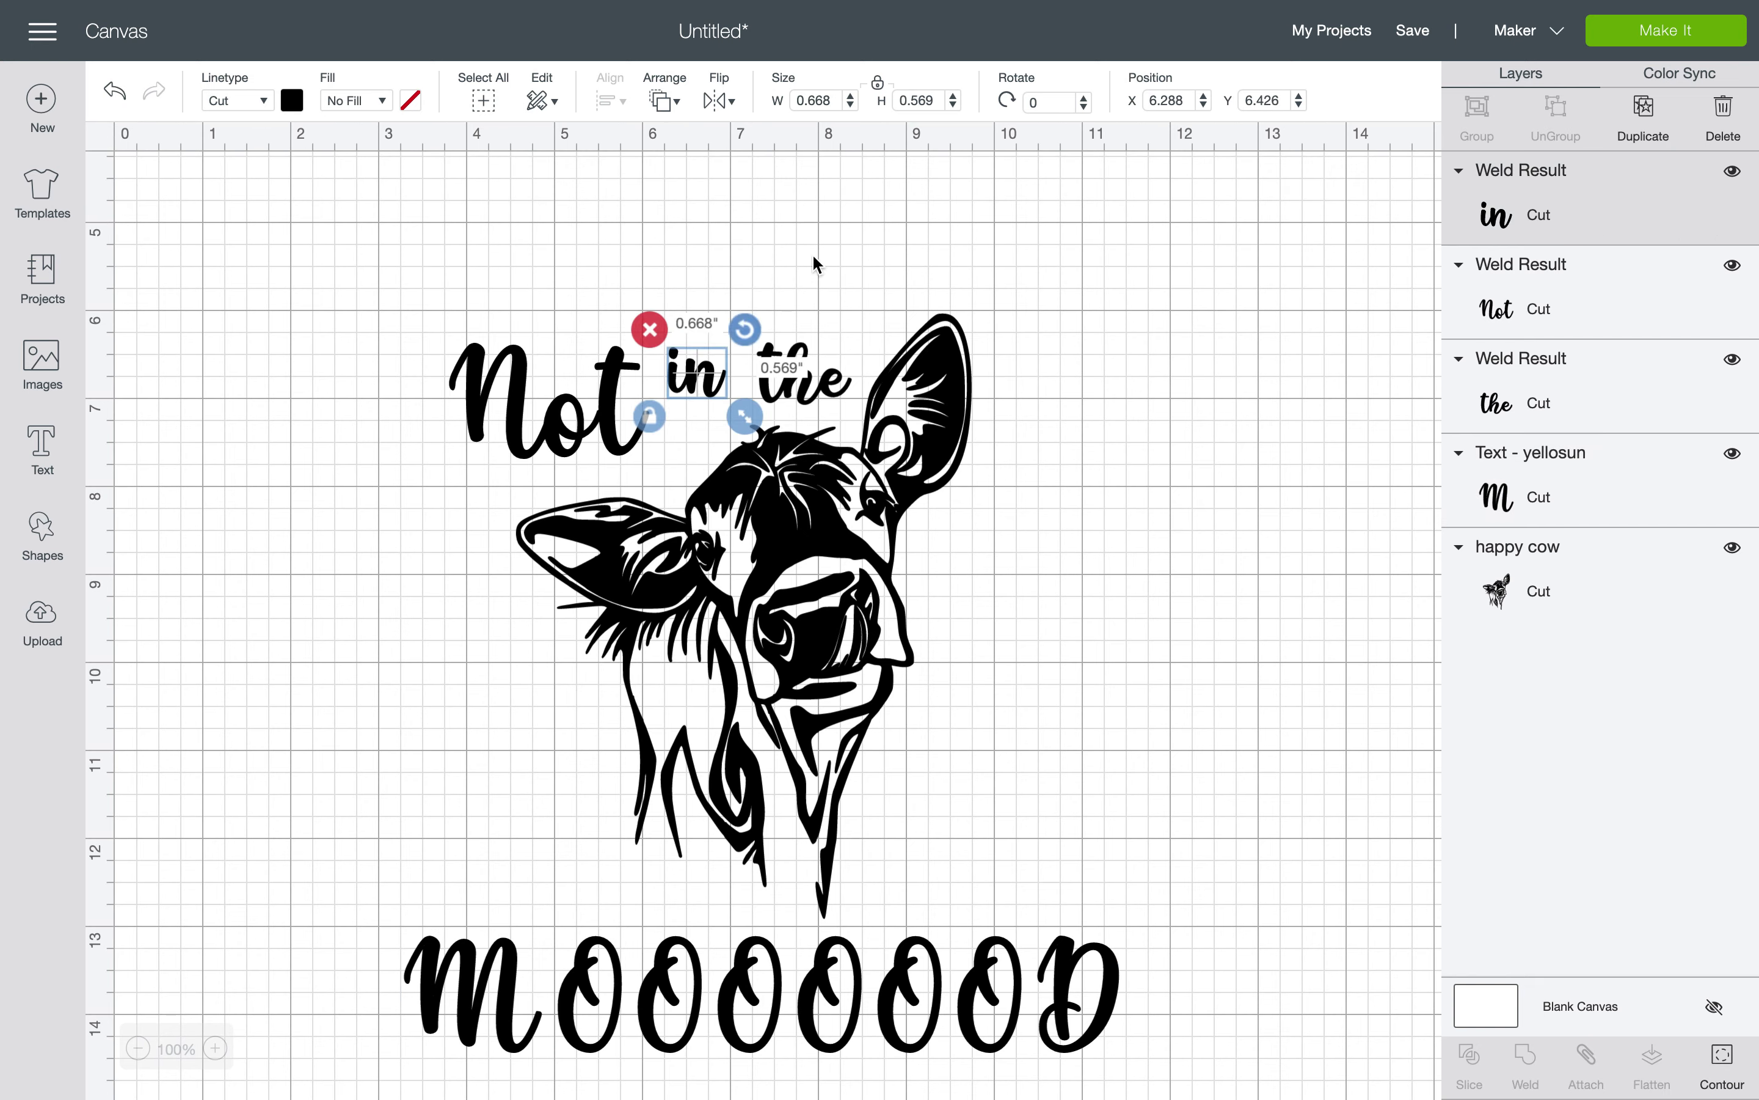
{"action": "left_click", "coordinate": [781, 393]}
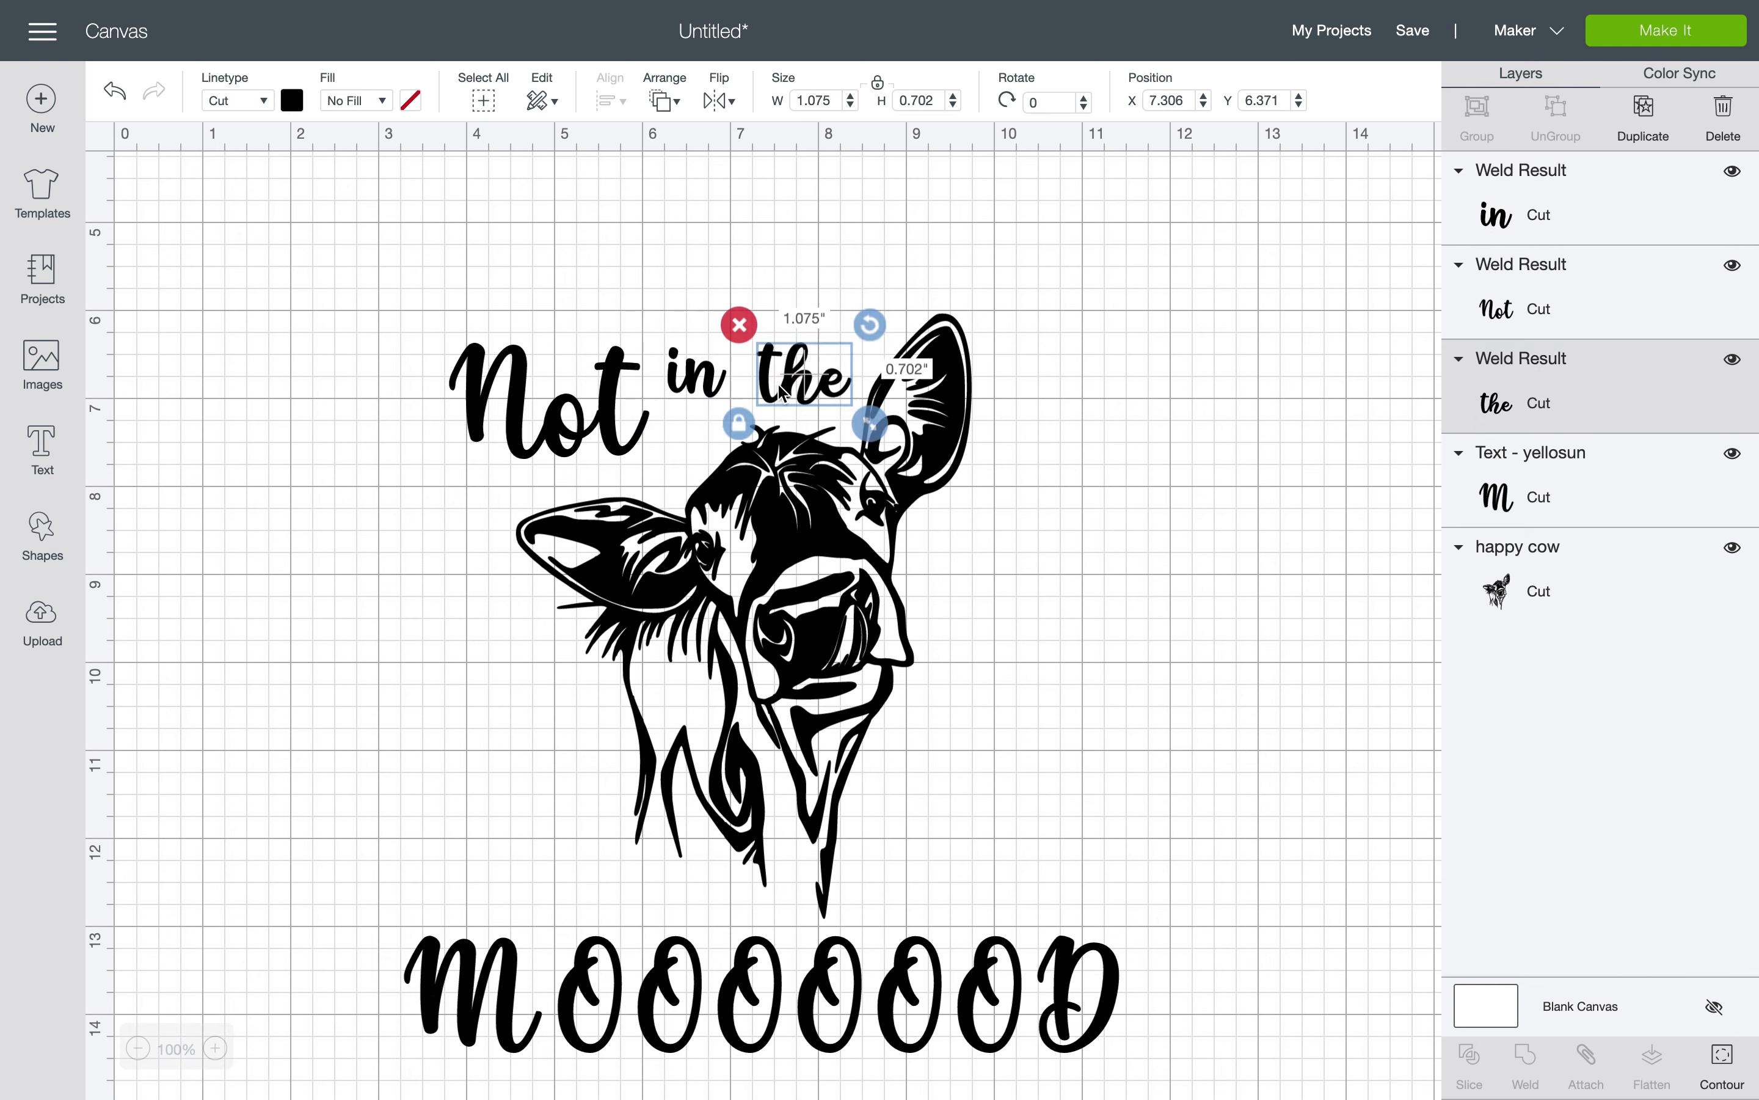
{"action": "left_click", "coordinate": [596, 423]}
{"action": "left_click", "coordinate": [675, 274]}
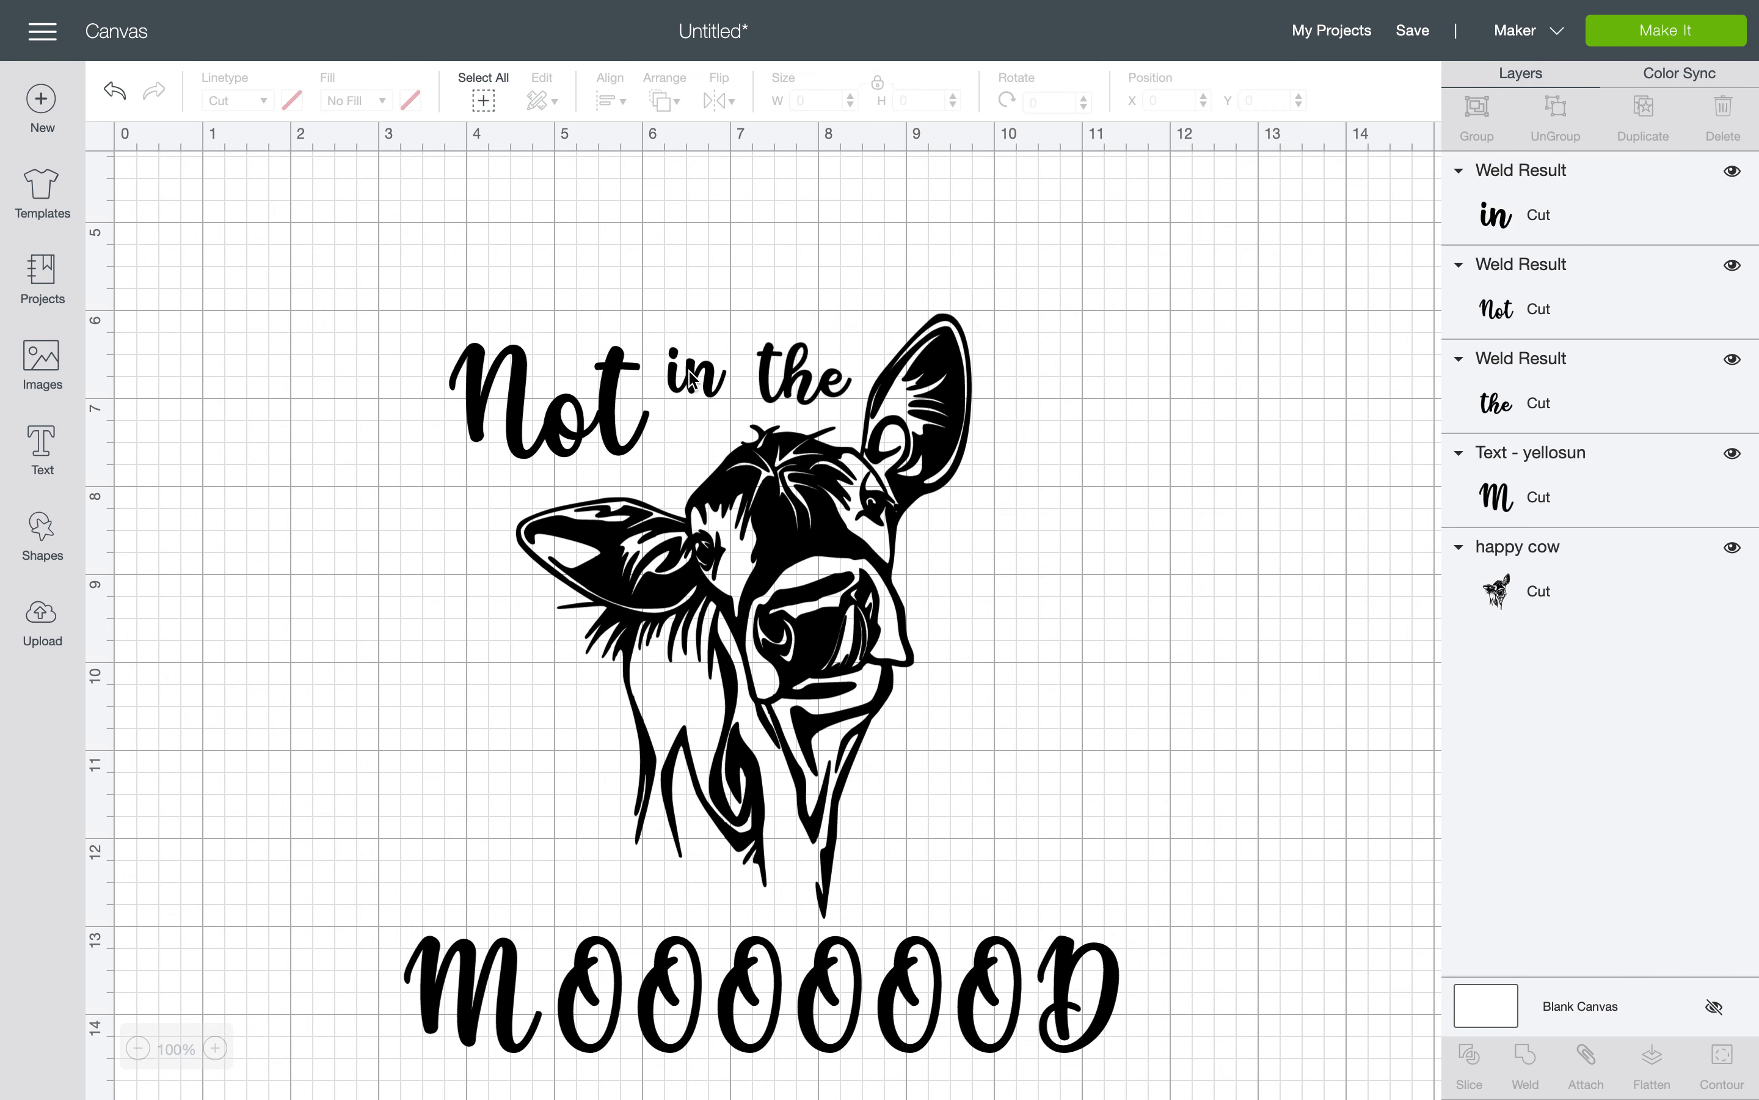
{"action": "left_click", "coordinate": [692, 373]}
{"action": "left_click", "coordinate": [806, 393]}
{"action": "left_click_drag", "start_coordinate": [424, 432], "coordinate": [509, 423]}
{"action": "left_click", "coordinate": [764, 260]}
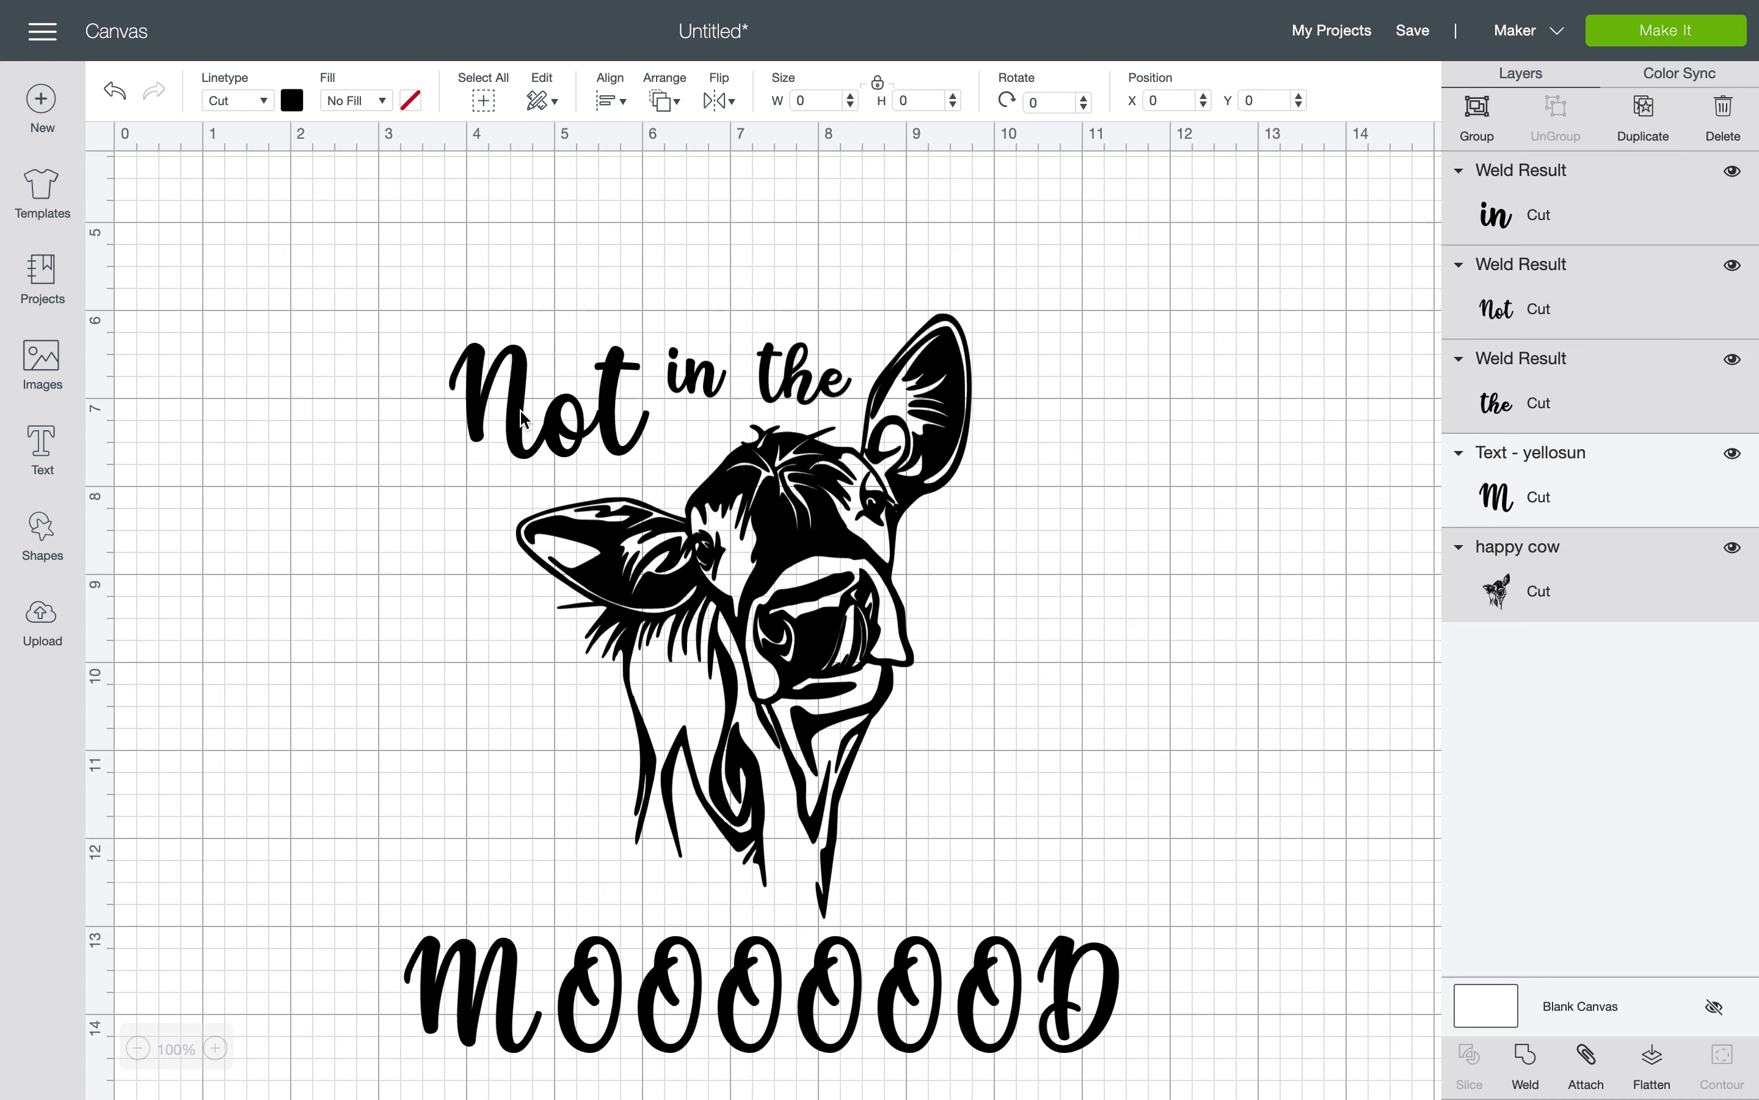
Move the cow image aside on the canvas and select the words Not, in and the together
{"action": "left_click", "coordinate": [1045, 446]}
{"action": "left_click_drag", "start_coordinate": [869, 518], "coordinate": [1289, 493]}
{"action": "left_click", "coordinate": [688, 437]}
{"action": "left_click_drag", "start_coordinate": [393, 416], "coordinate": [805, 393]}
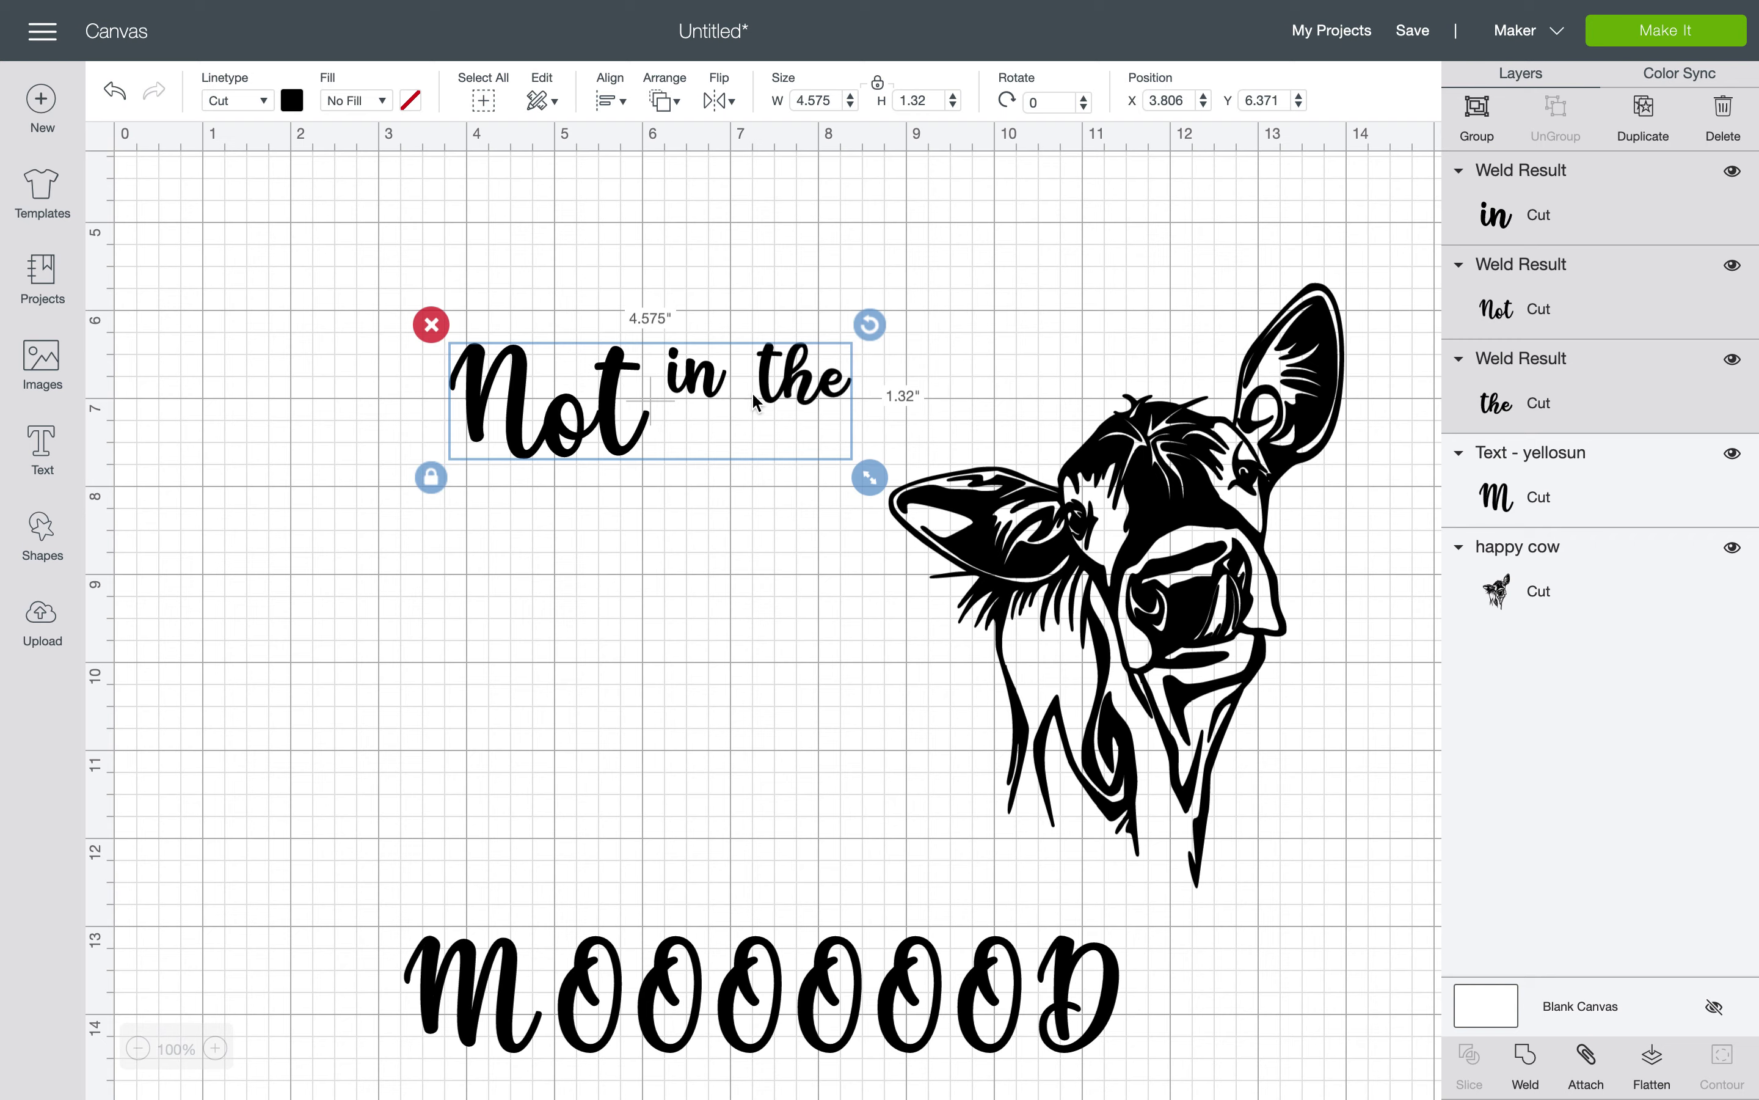
Move the cow image back between the words Not in the and the MOOOOOD text
{"action": "left_click", "coordinate": [692, 475]}
{"action": "left_click_drag", "start_coordinate": [1070, 537], "coordinate": [700, 590]}
{"action": "left_click", "coordinate": [1306, 405]}
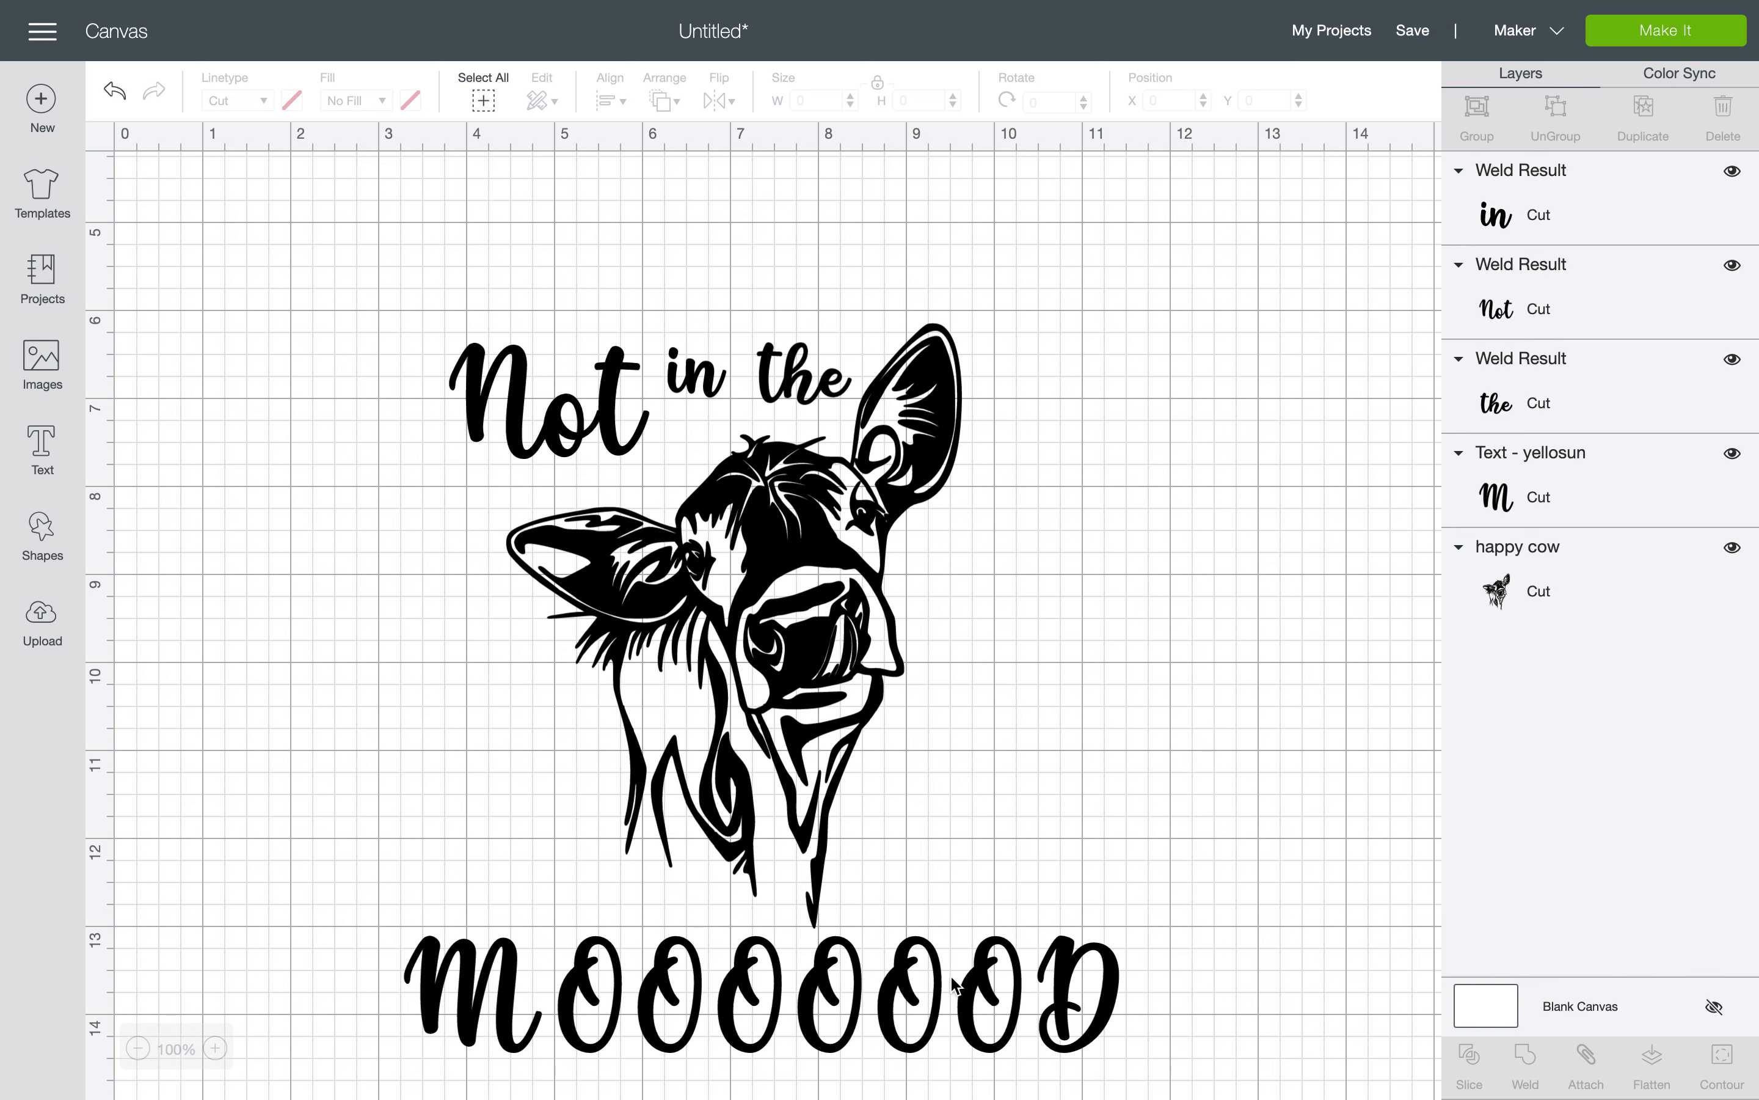
Set the letter spacing of the MOOOOOD text to 0 and shift the text slightly toward the centre beneath the cow
{"action": "left_click", "coordinate": [929, 989]}
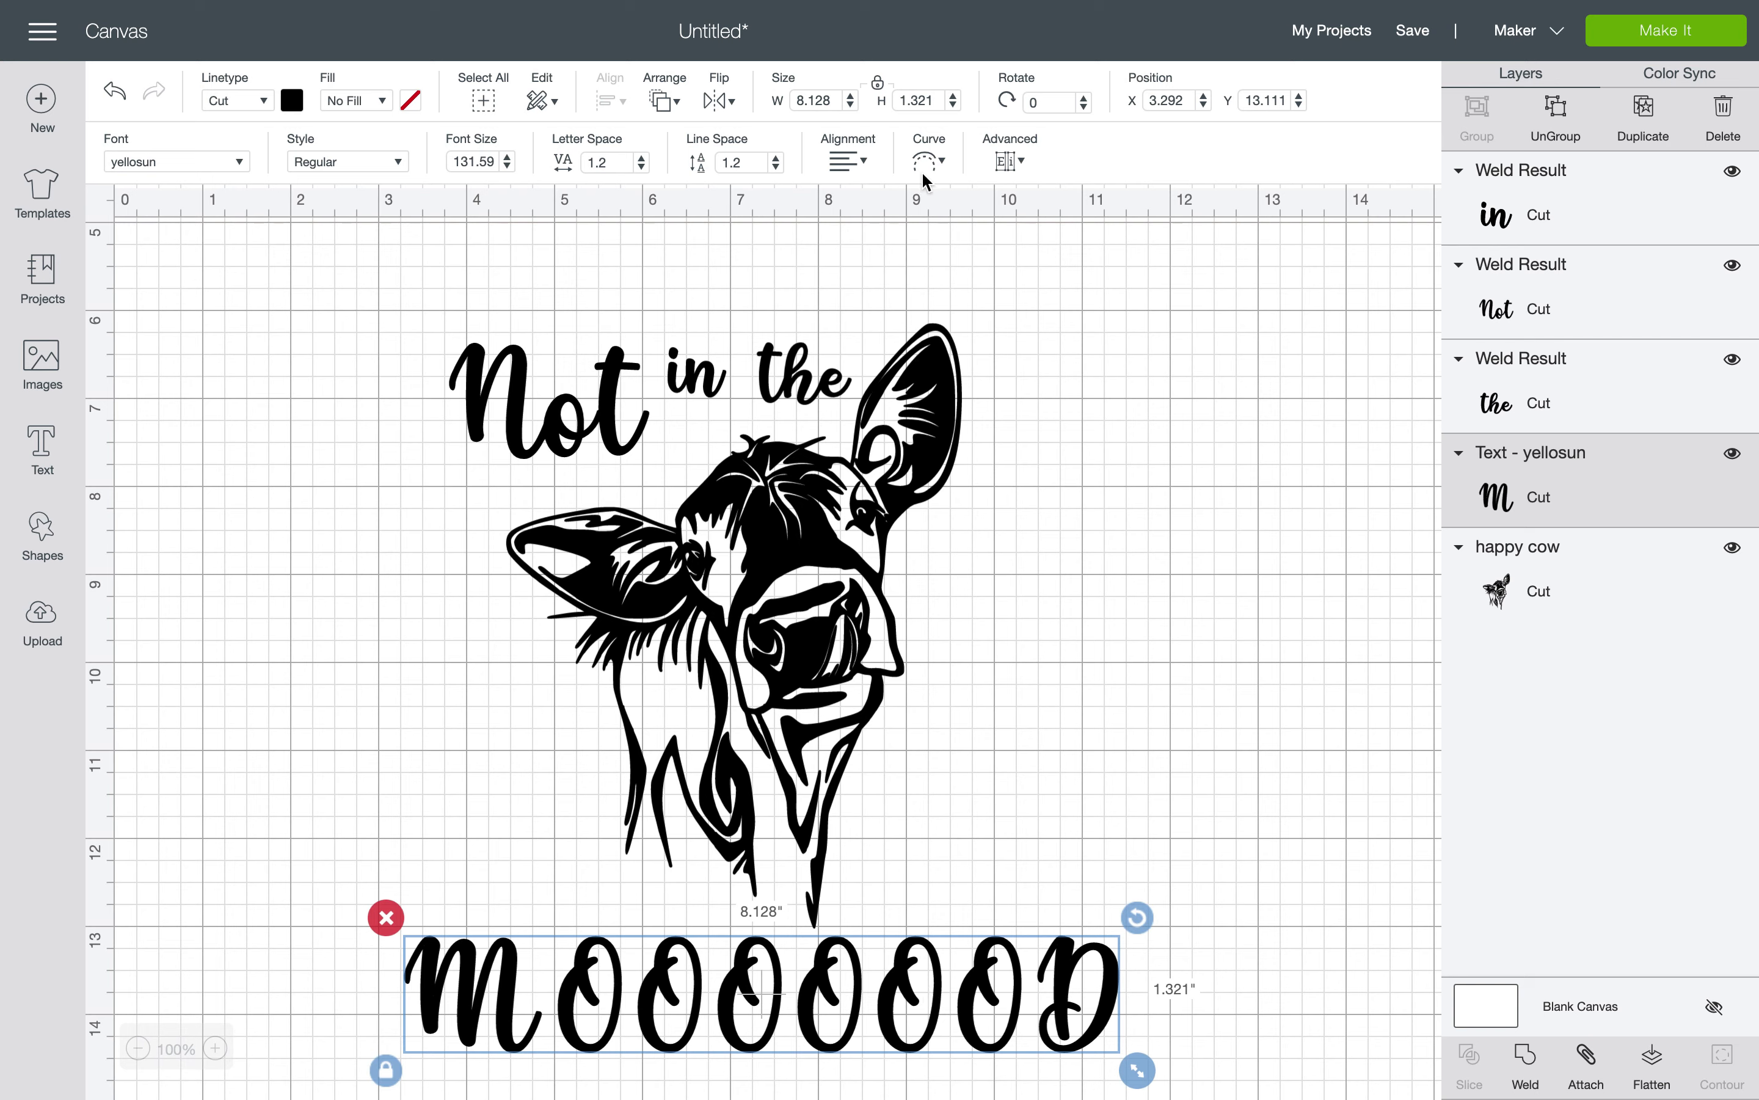
{"action": "left_click", "coordinate": [877, 1003]}
{"action": "left_click", "coordinate": [879, 1005]}
{"action": "scroll", "coordinate": [771, 1004], "scroll_direction": "down", "scroll_amount": 3}
{"action": "scroll", "coordinate": [770, 996], "scroll_direction": "down", "scroll_amount": 3}
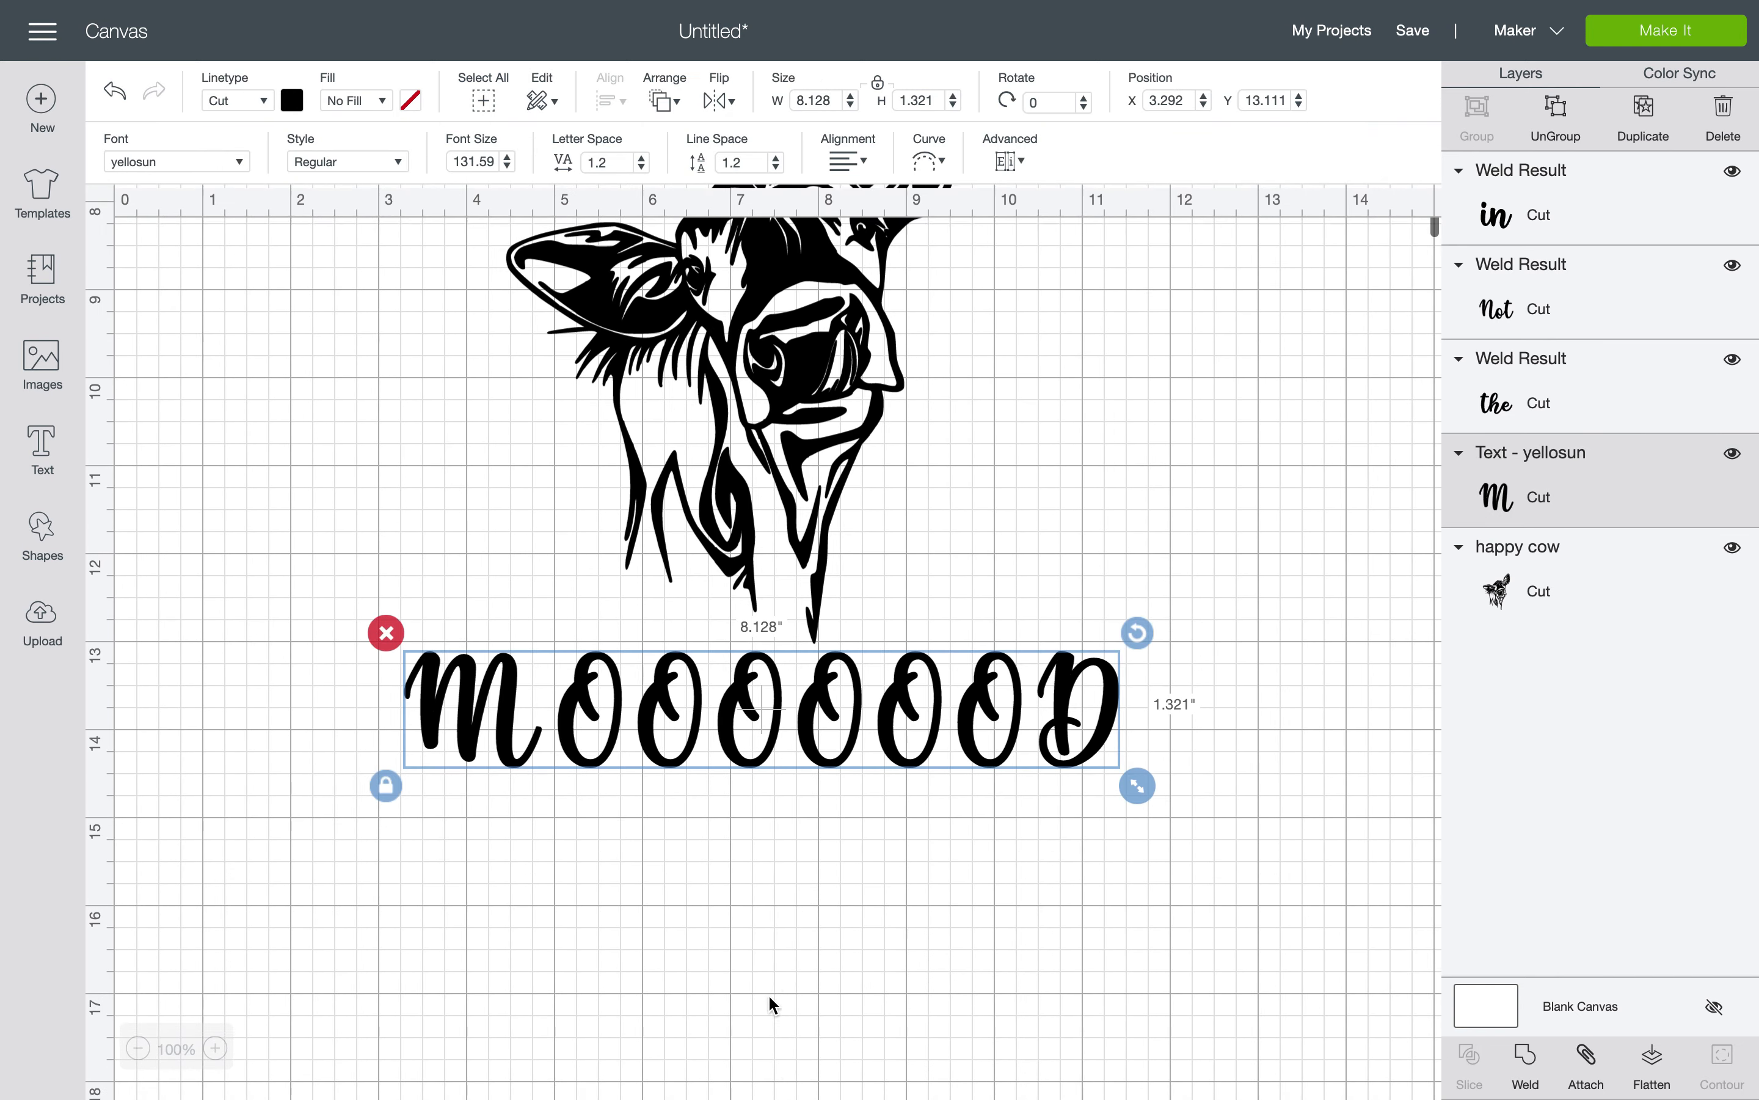
{"action": "scroll", "coordinate": [772, 1004], "scroll_direction": "down", "scroll_amount": 1}
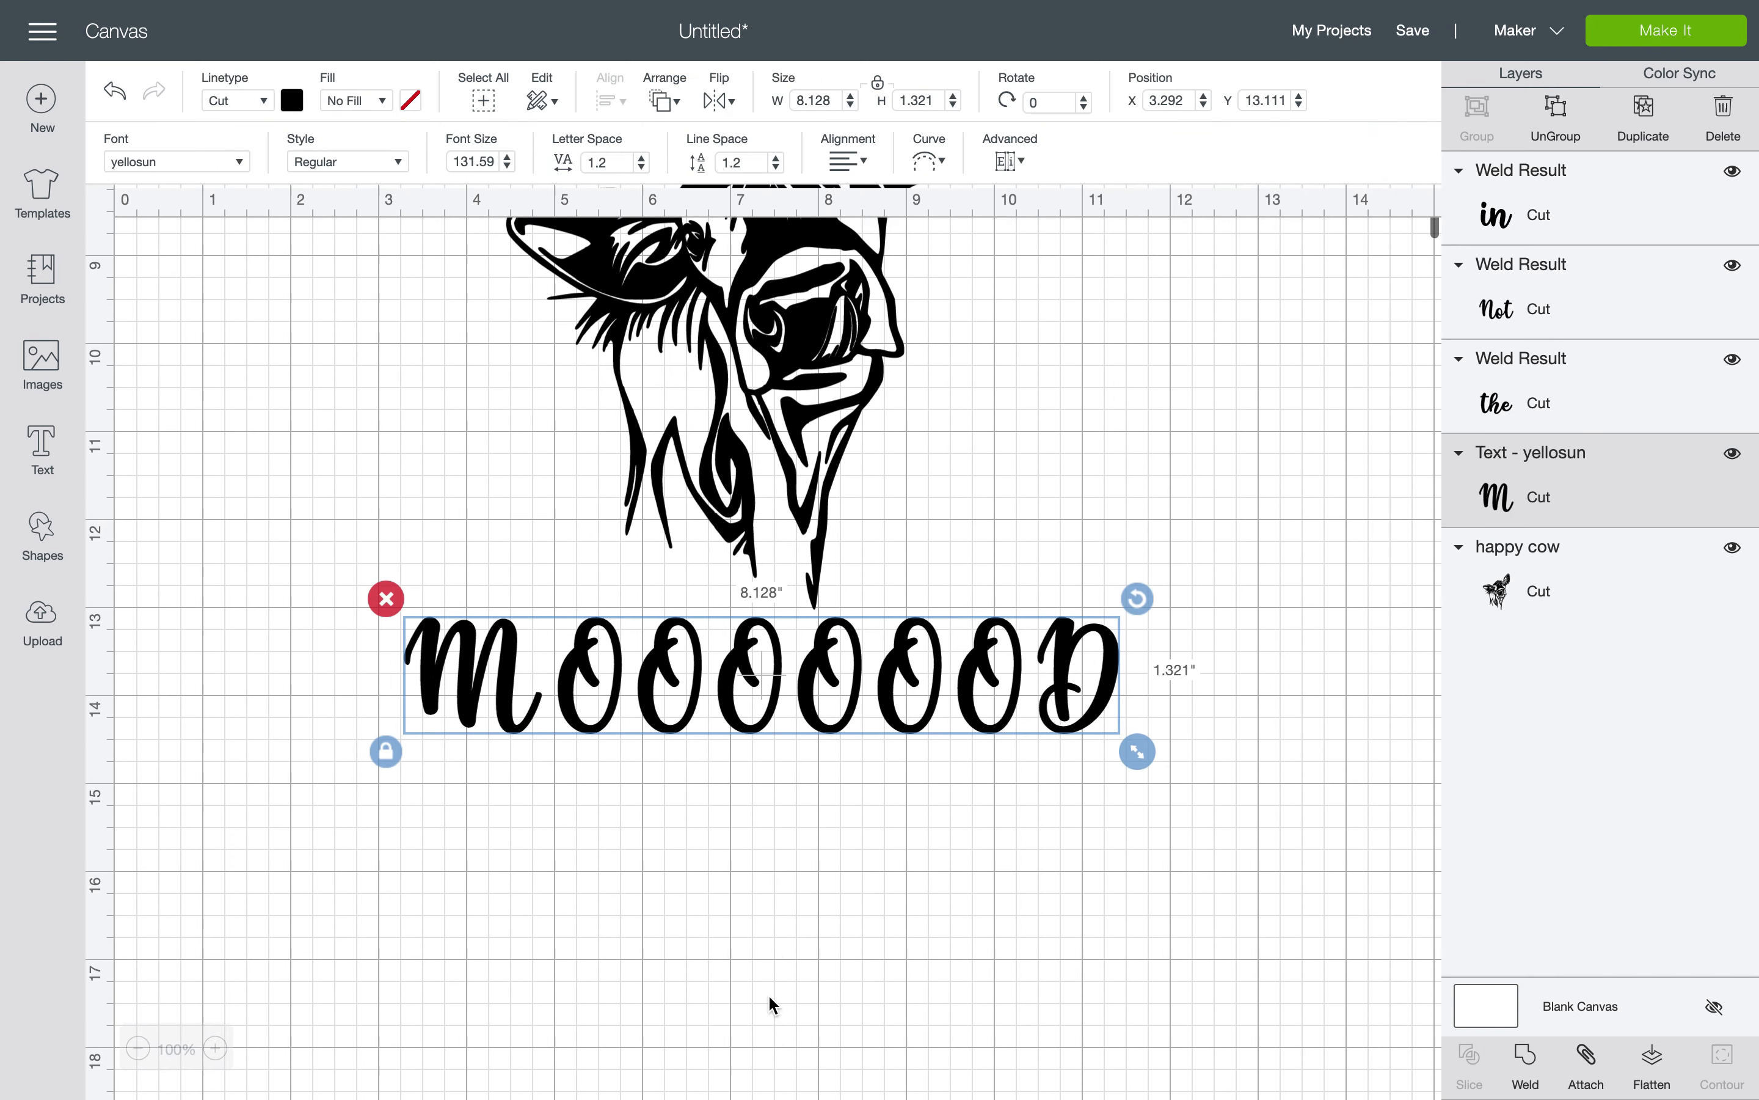
{"action": "scroll", "coordinate": [771, 1004], "scroll_direction": "up", "scroll_amount": 2}
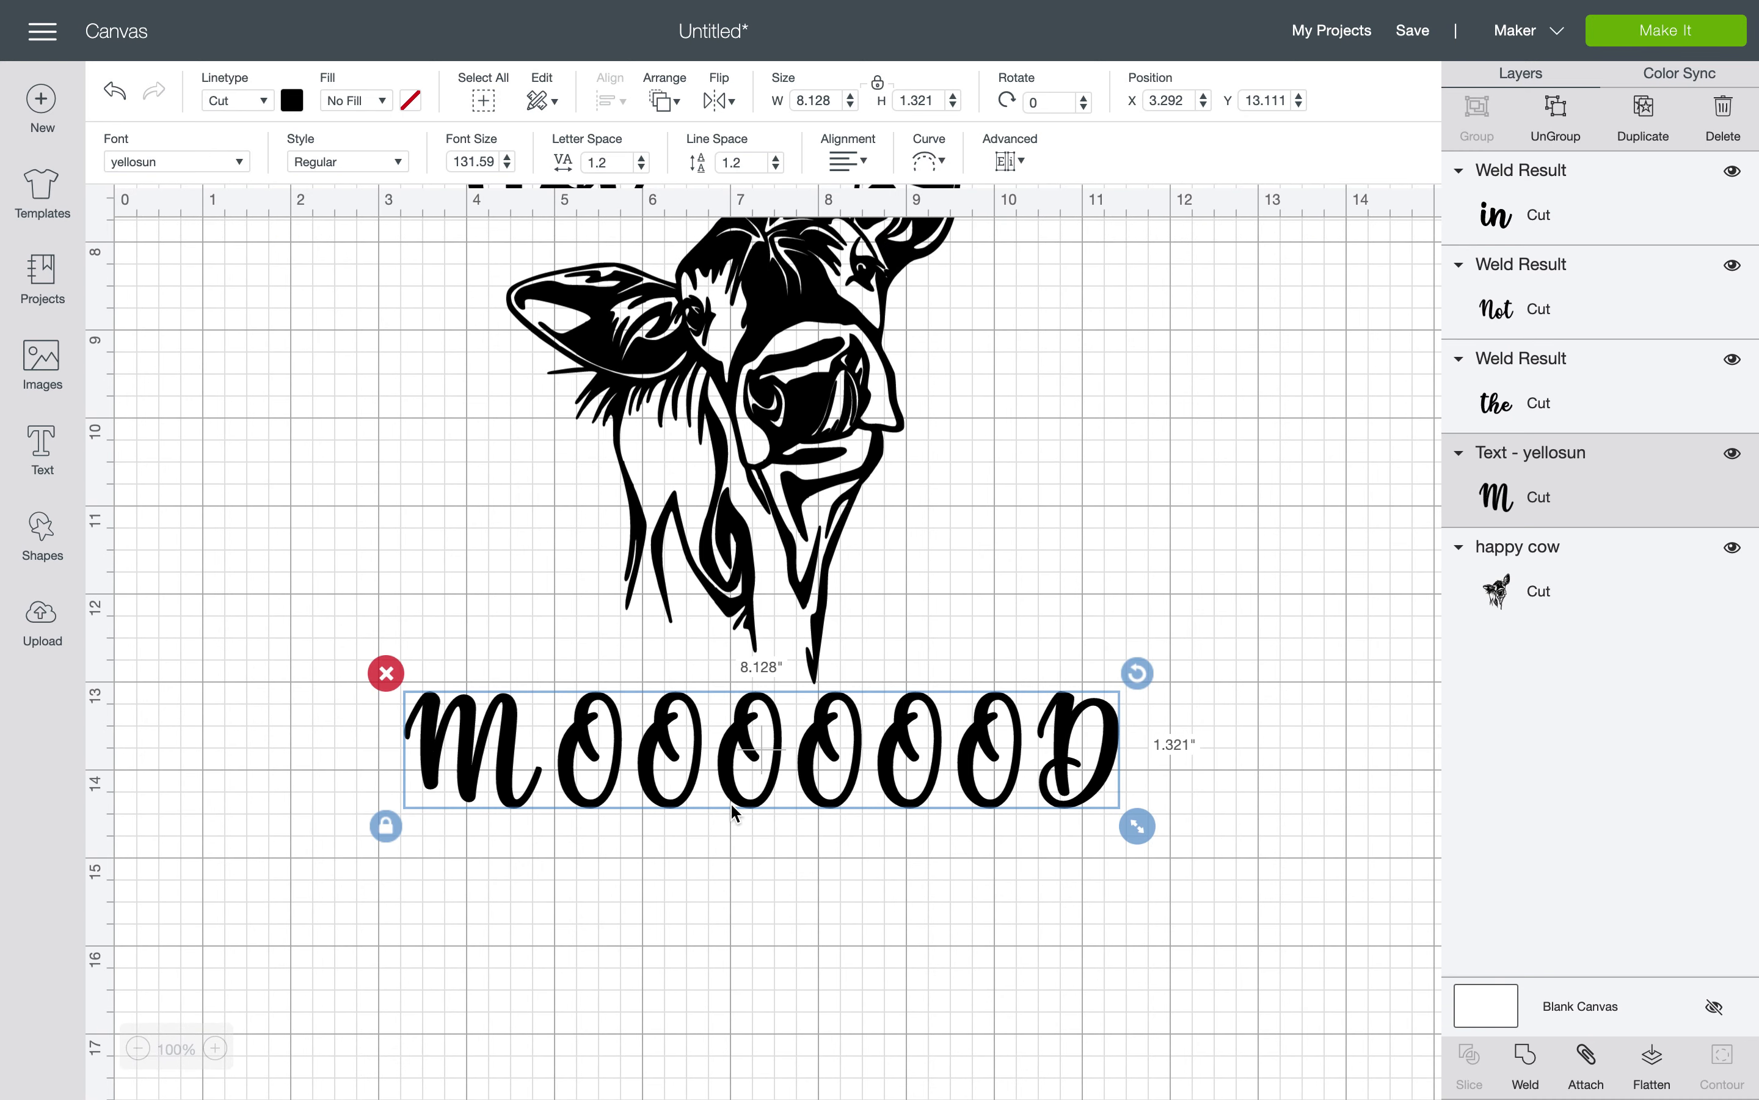
{"action": "left_click", "coordinate": [611, 162]}
{"action": "type", "text": "0"}
{"action": "key", "text": "Return"}
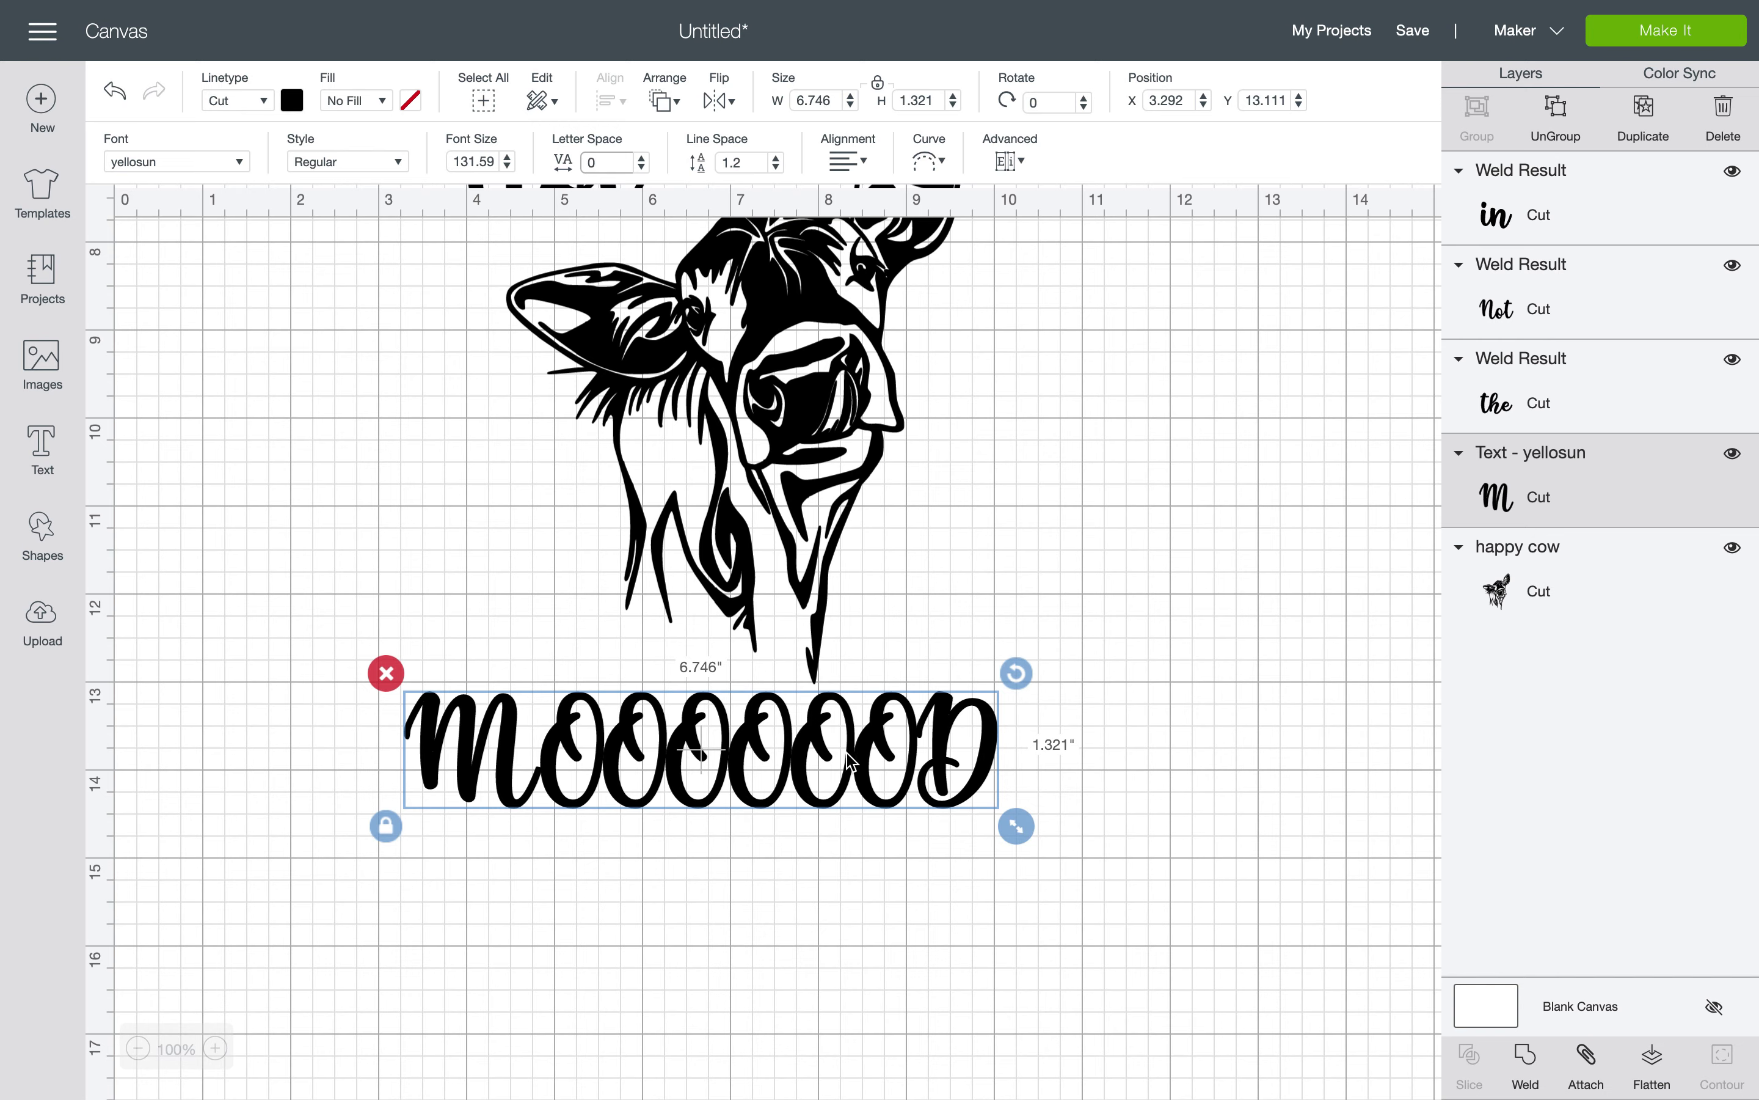
{"action": "left_click_drag", "start_coordinate": [851, 760], "coordinate": [867, 758]}
{"action": "scroll", "coordinate": [960, 515], "scroll_direction": "up", "scroll_amount": 1}
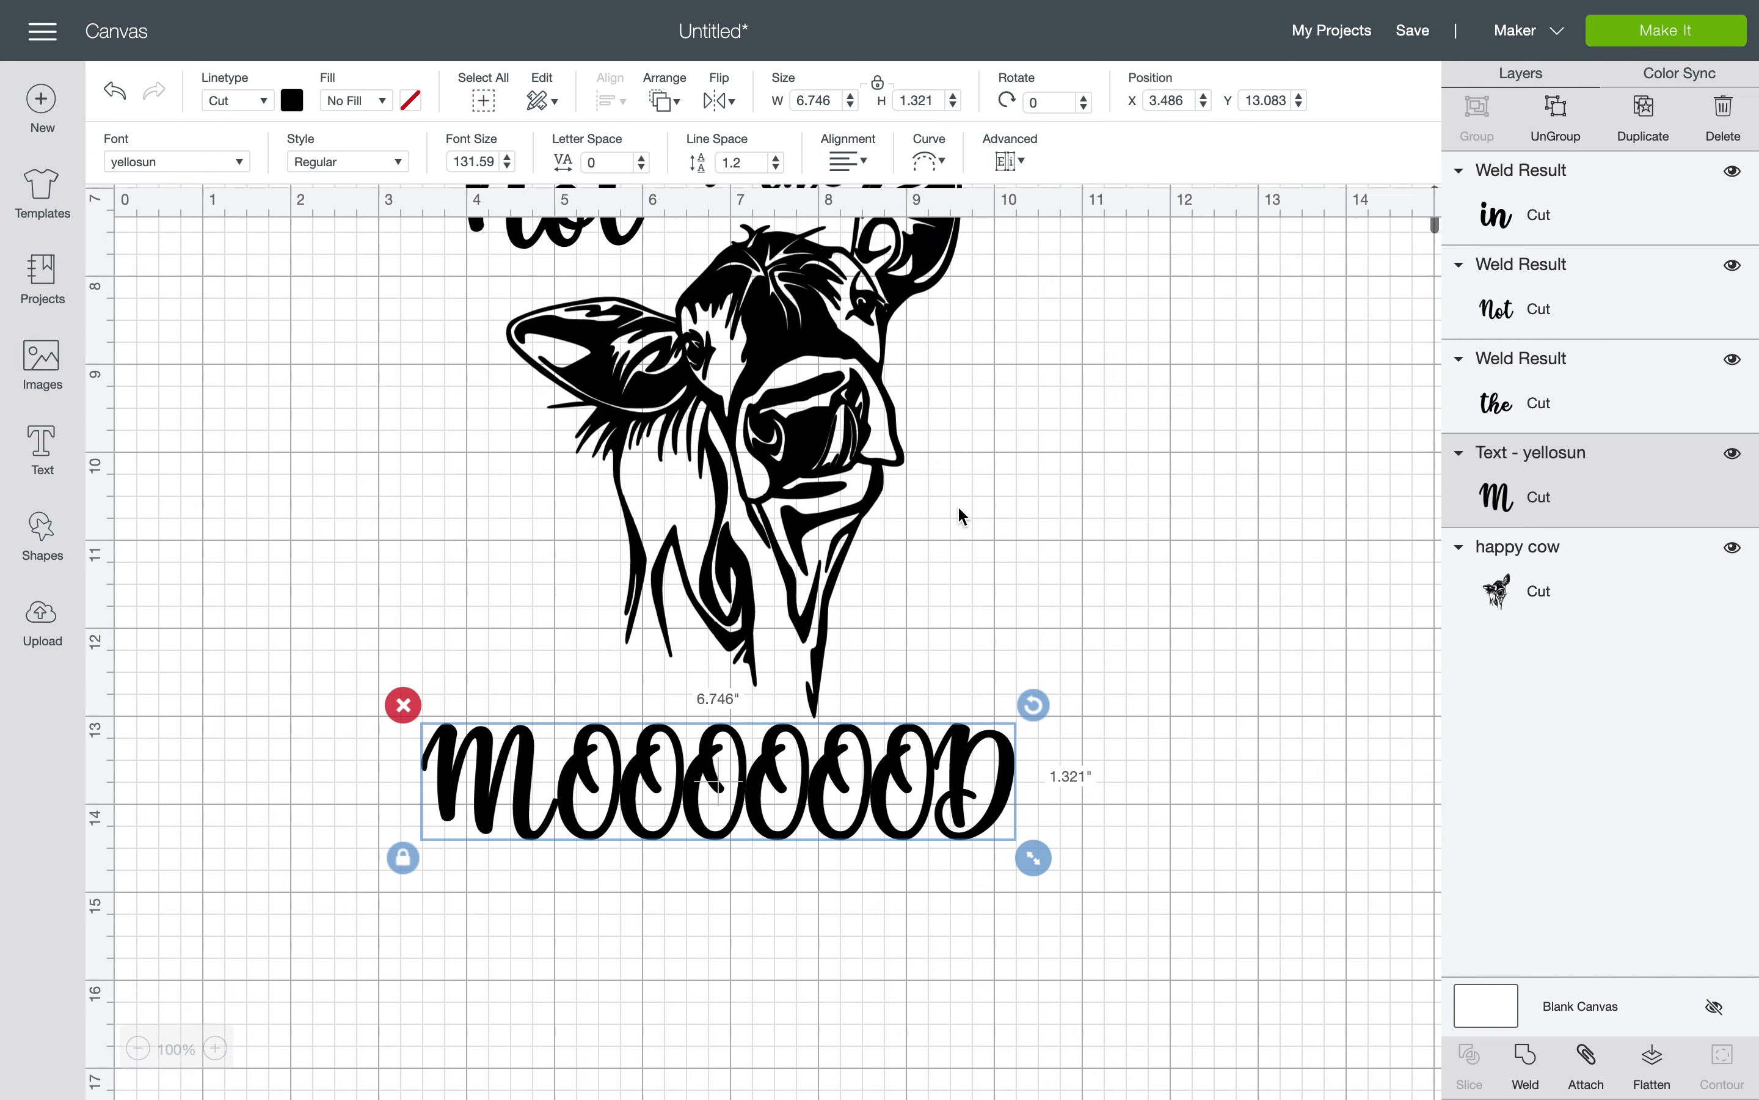
{"action": "scroll", "coordinate": [959, 515], "scroll_direction": "up", "scroll_amount": 5}
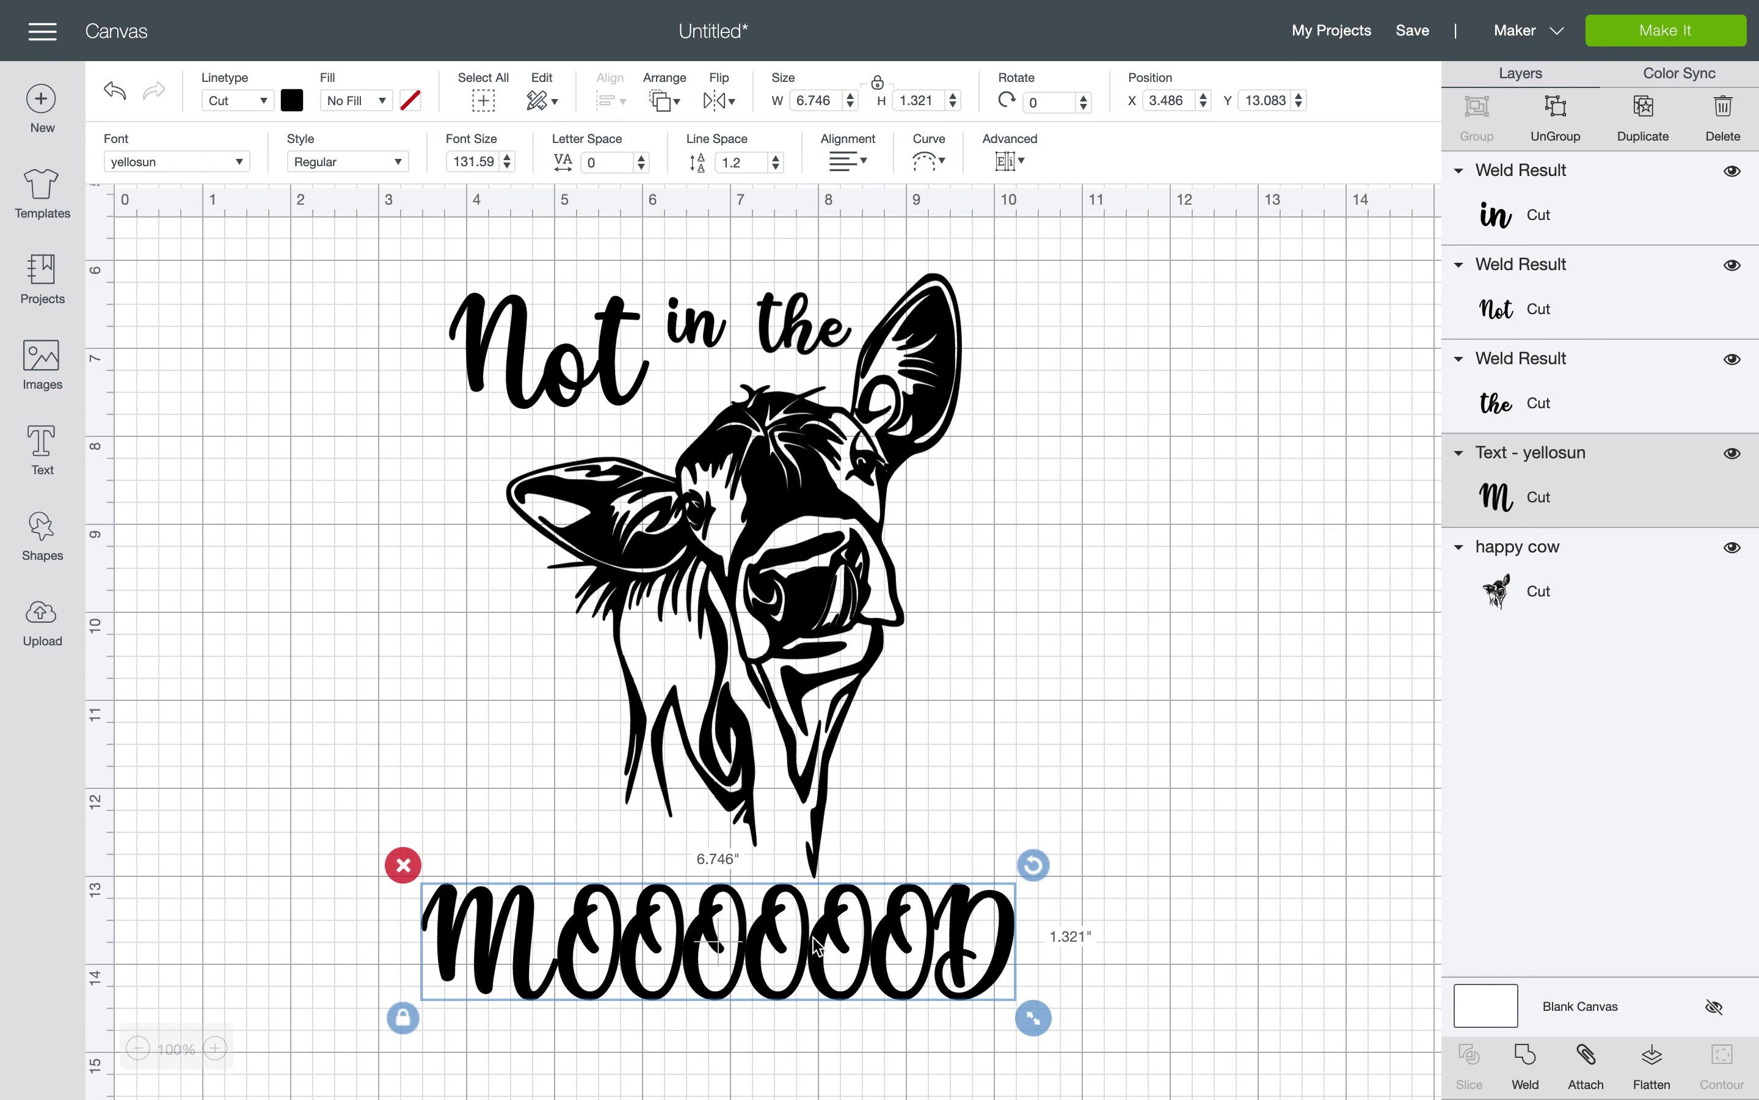
Curve the MOOOOOD text with a diameter of about -4.987 and position it under the cow at about X 3.735, Y 11.604
{"action": "left_click", "coordinate": [934, 175]}
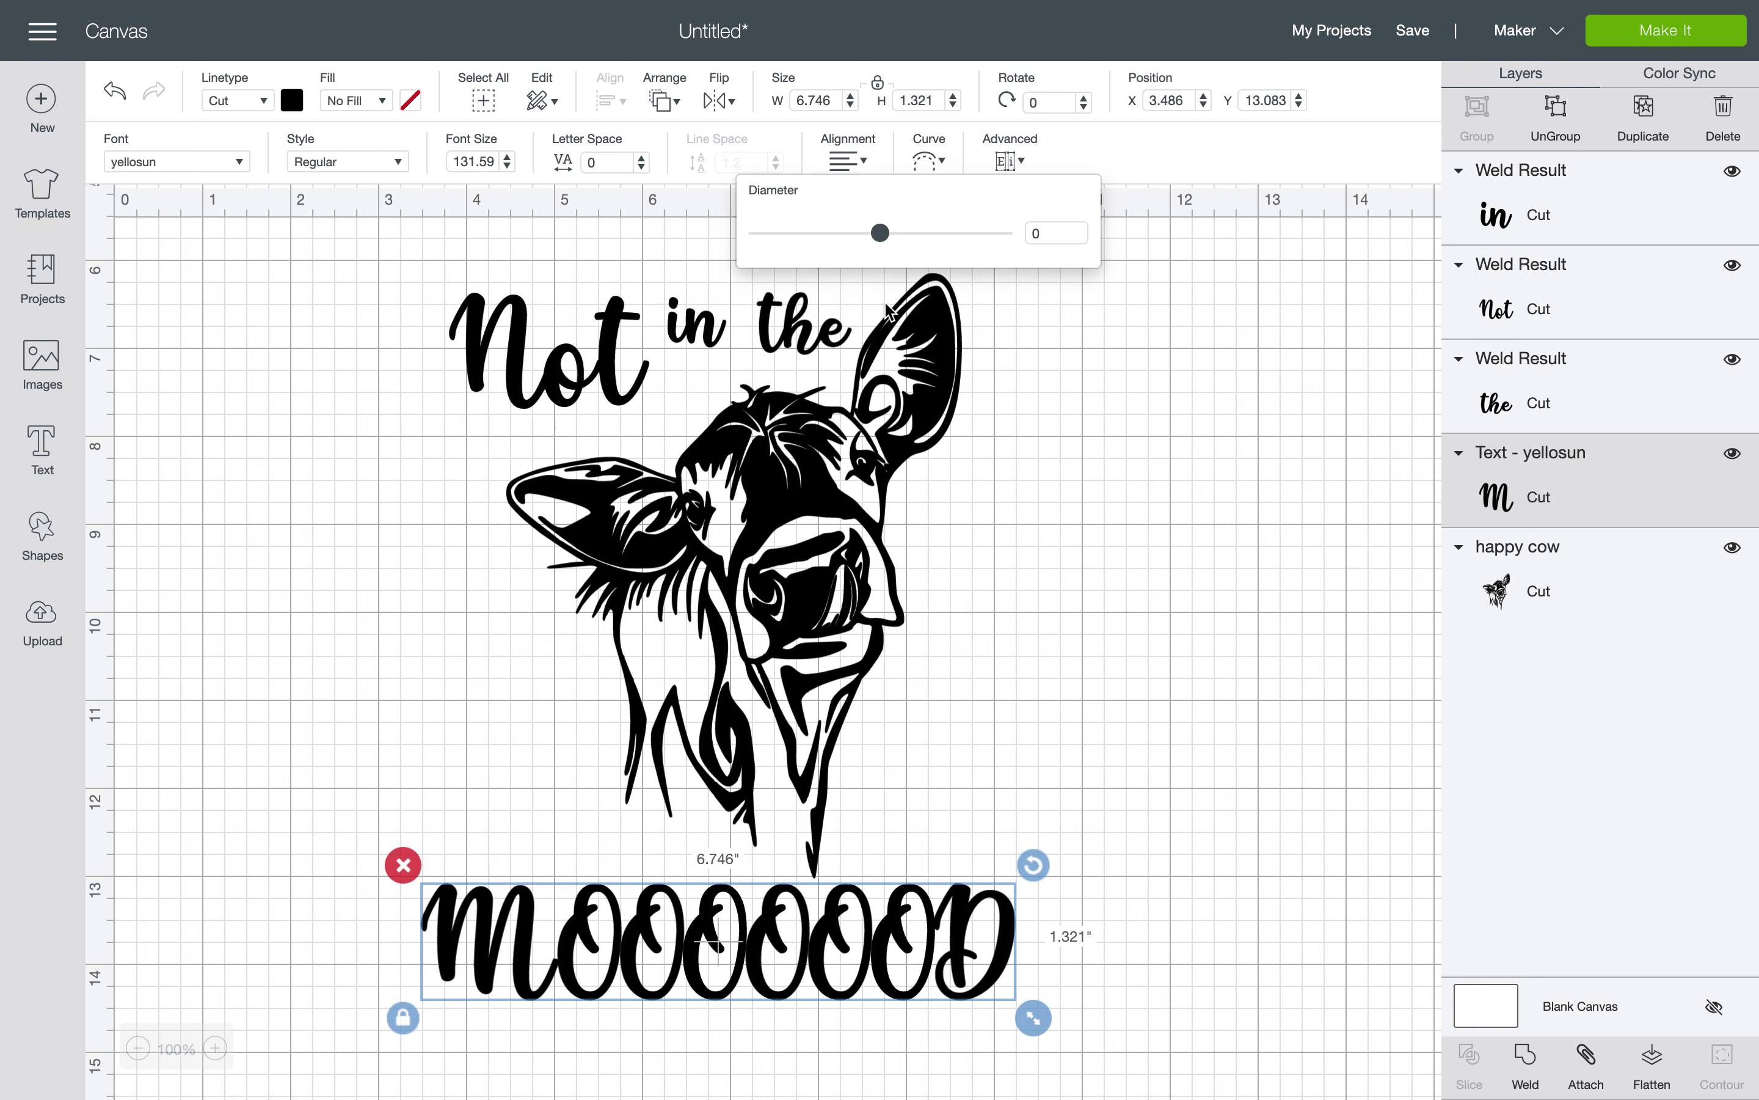
{"action": "left_click_drag", "start_coordinate": [880, 237], "coordinate": [782, 236]}
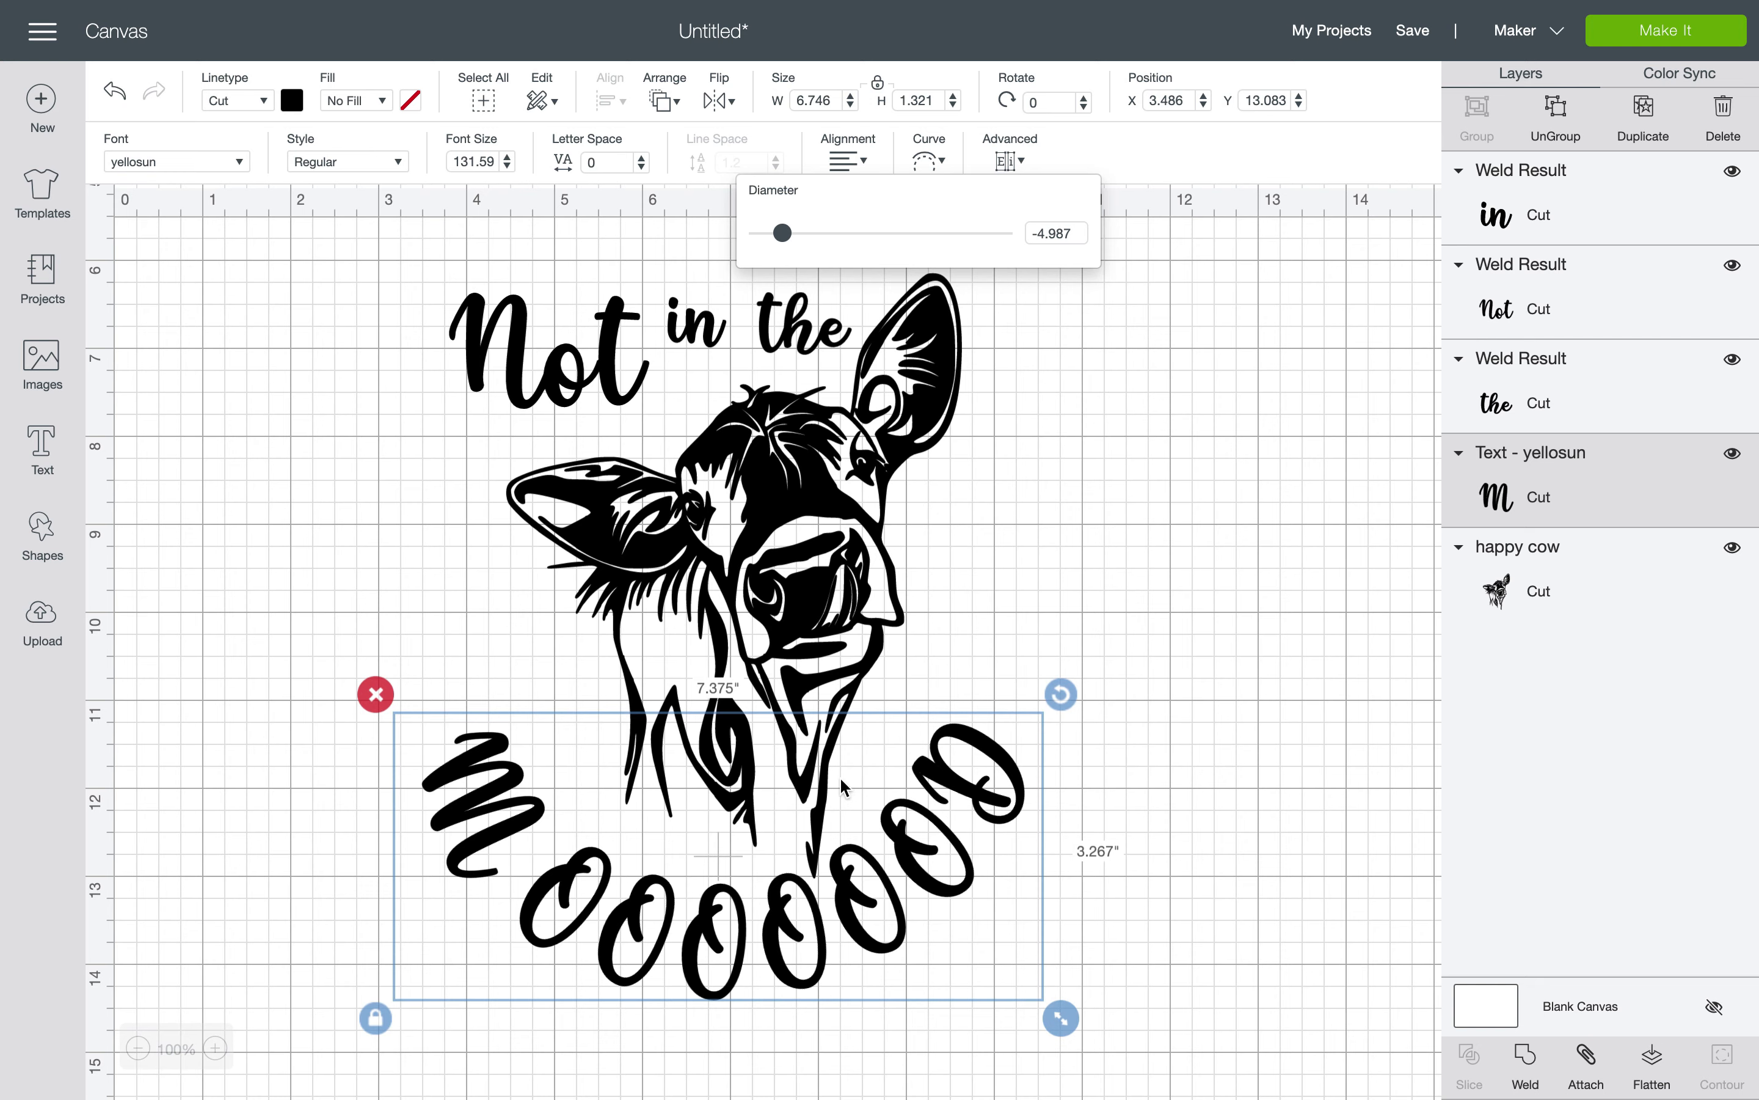
{"action": "left_click", "coordinate": [850, 903]}
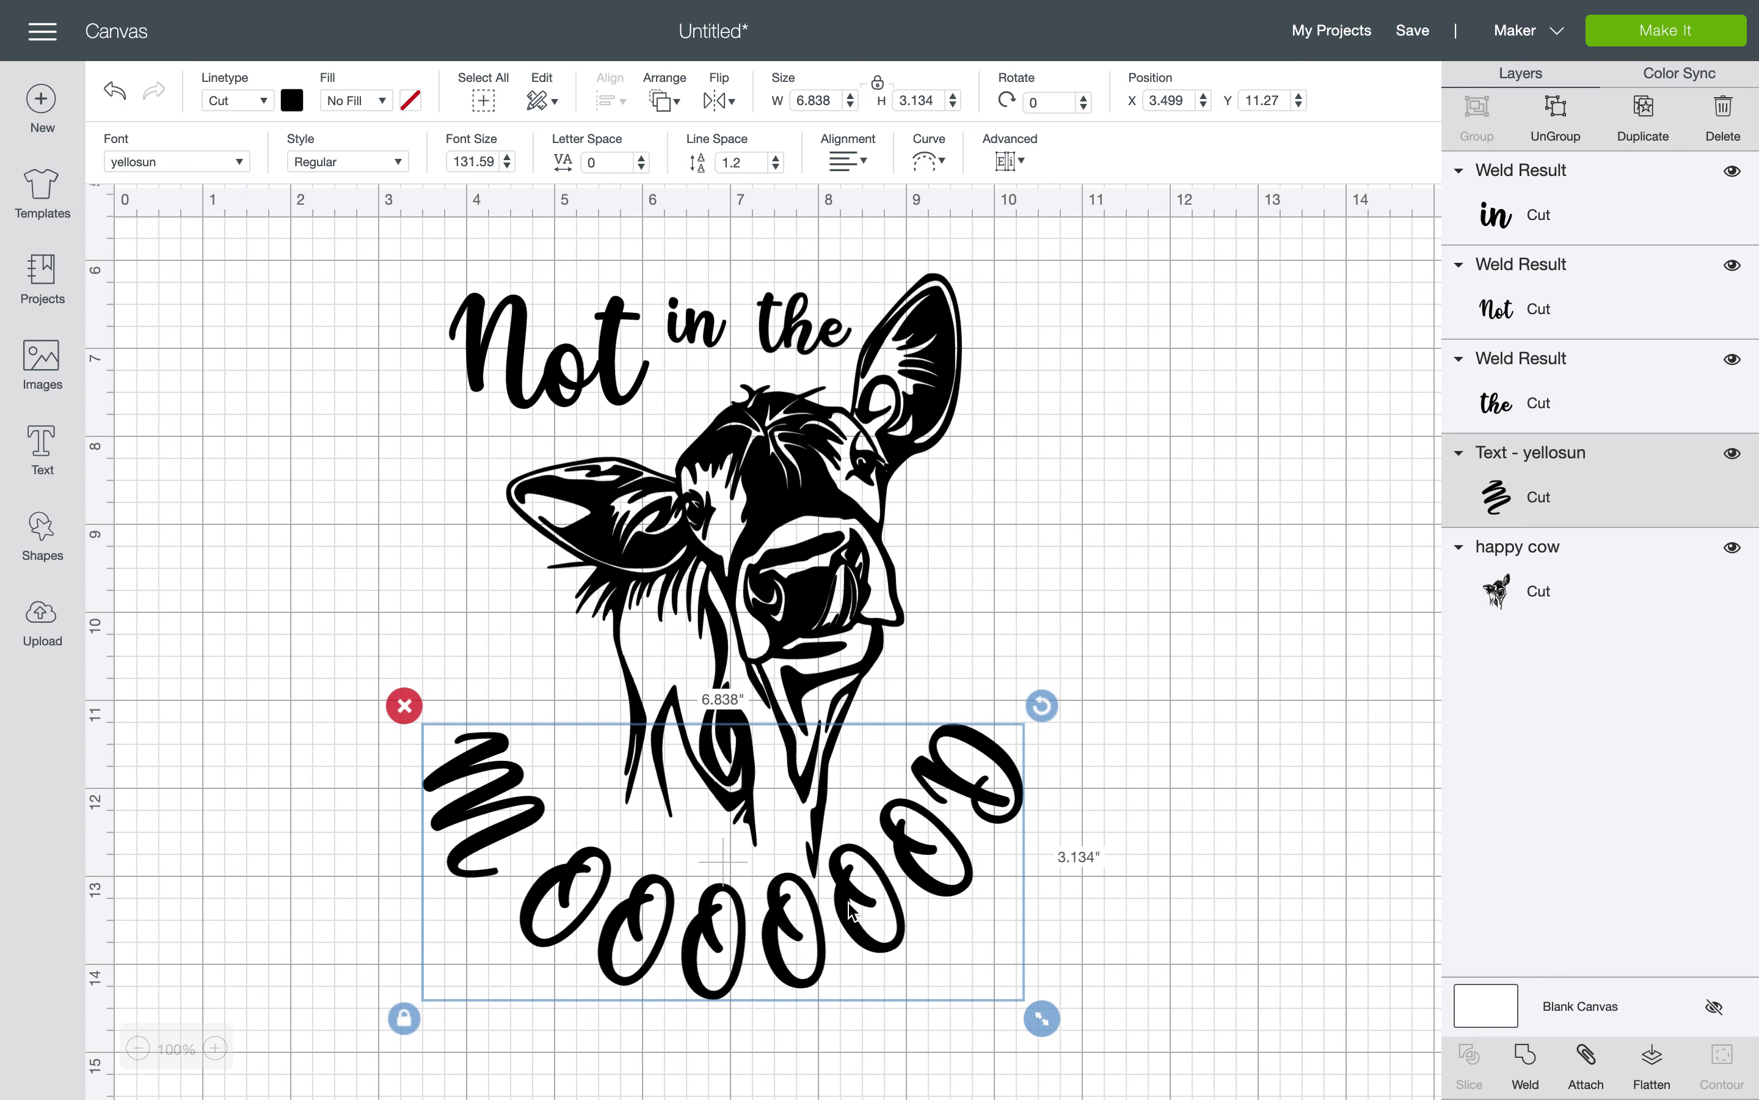
{"action": "left_click_drag", "start_coordinate": [849, 904], "coordinate": [873, 931]}
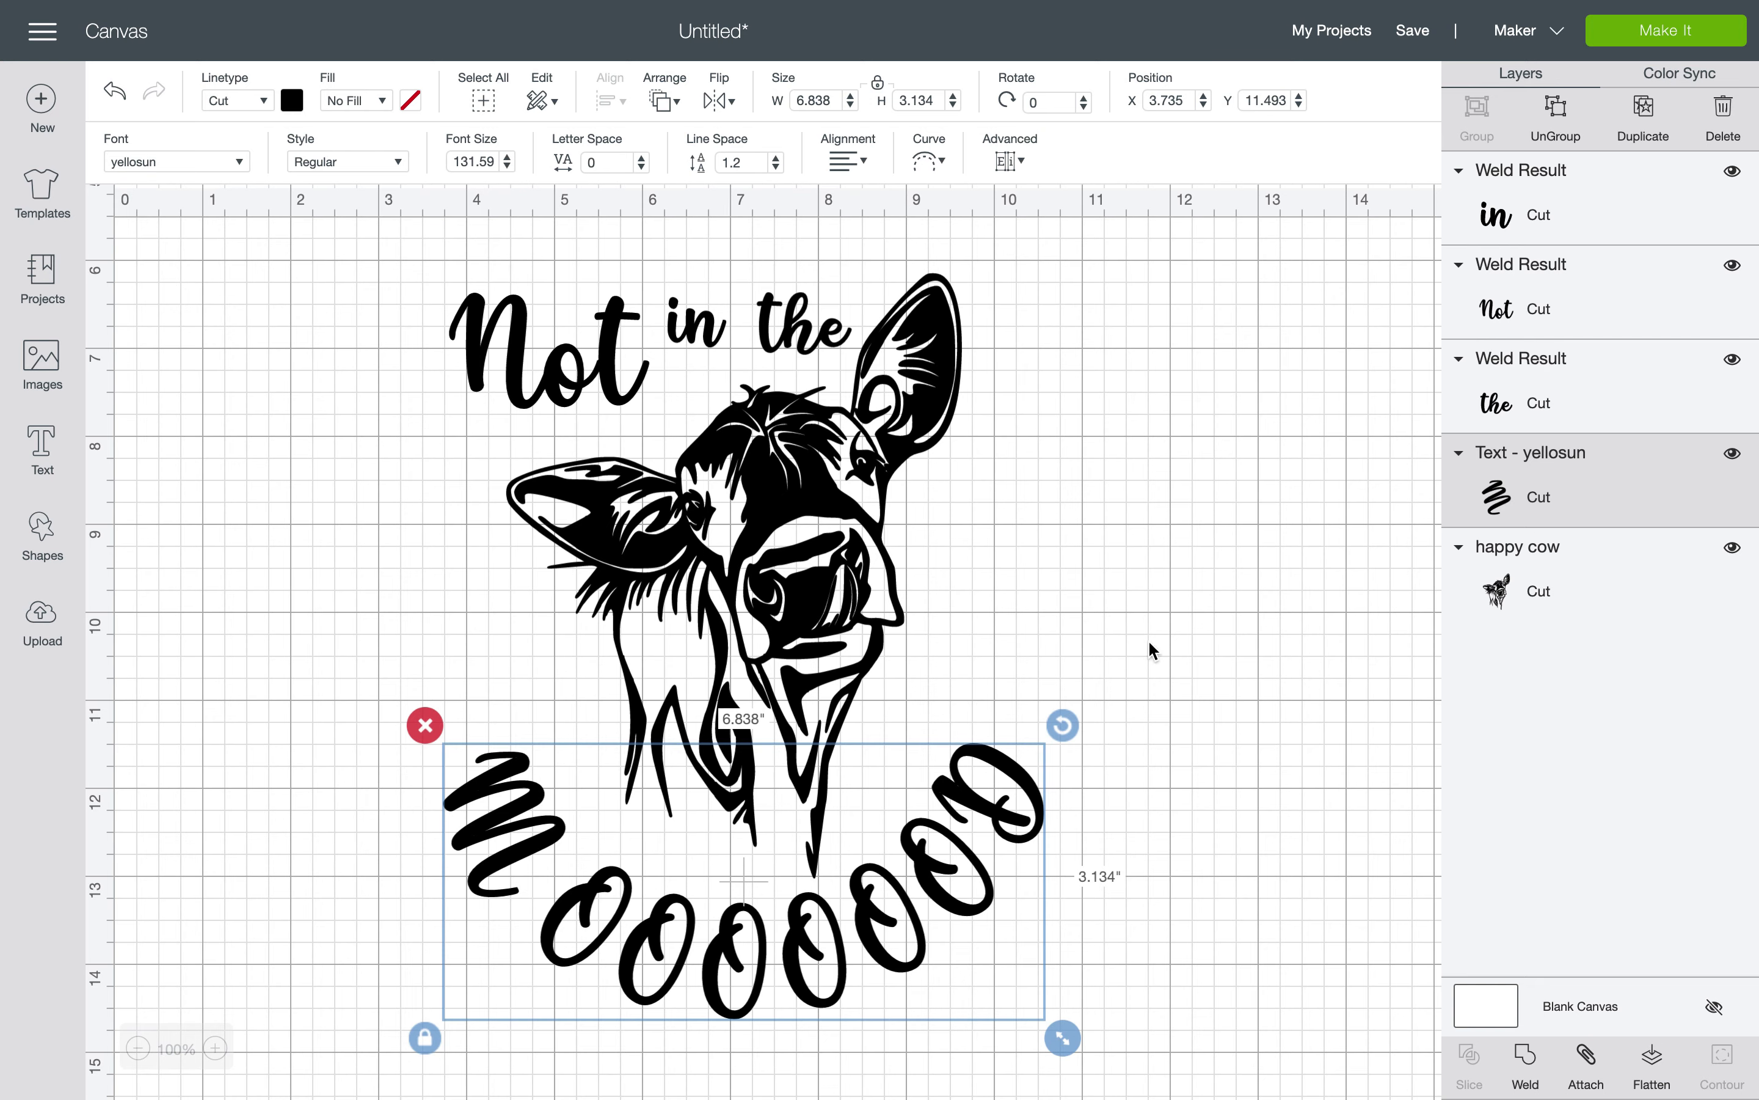
{"action": "left_click", "coordinate": [1060, 652]}
{"action": "left_click", "coordinate": [756, 966]}
{"action": "left_click_drag", "start_coordinate": [992, 803], "coordinate": [993, 817]}
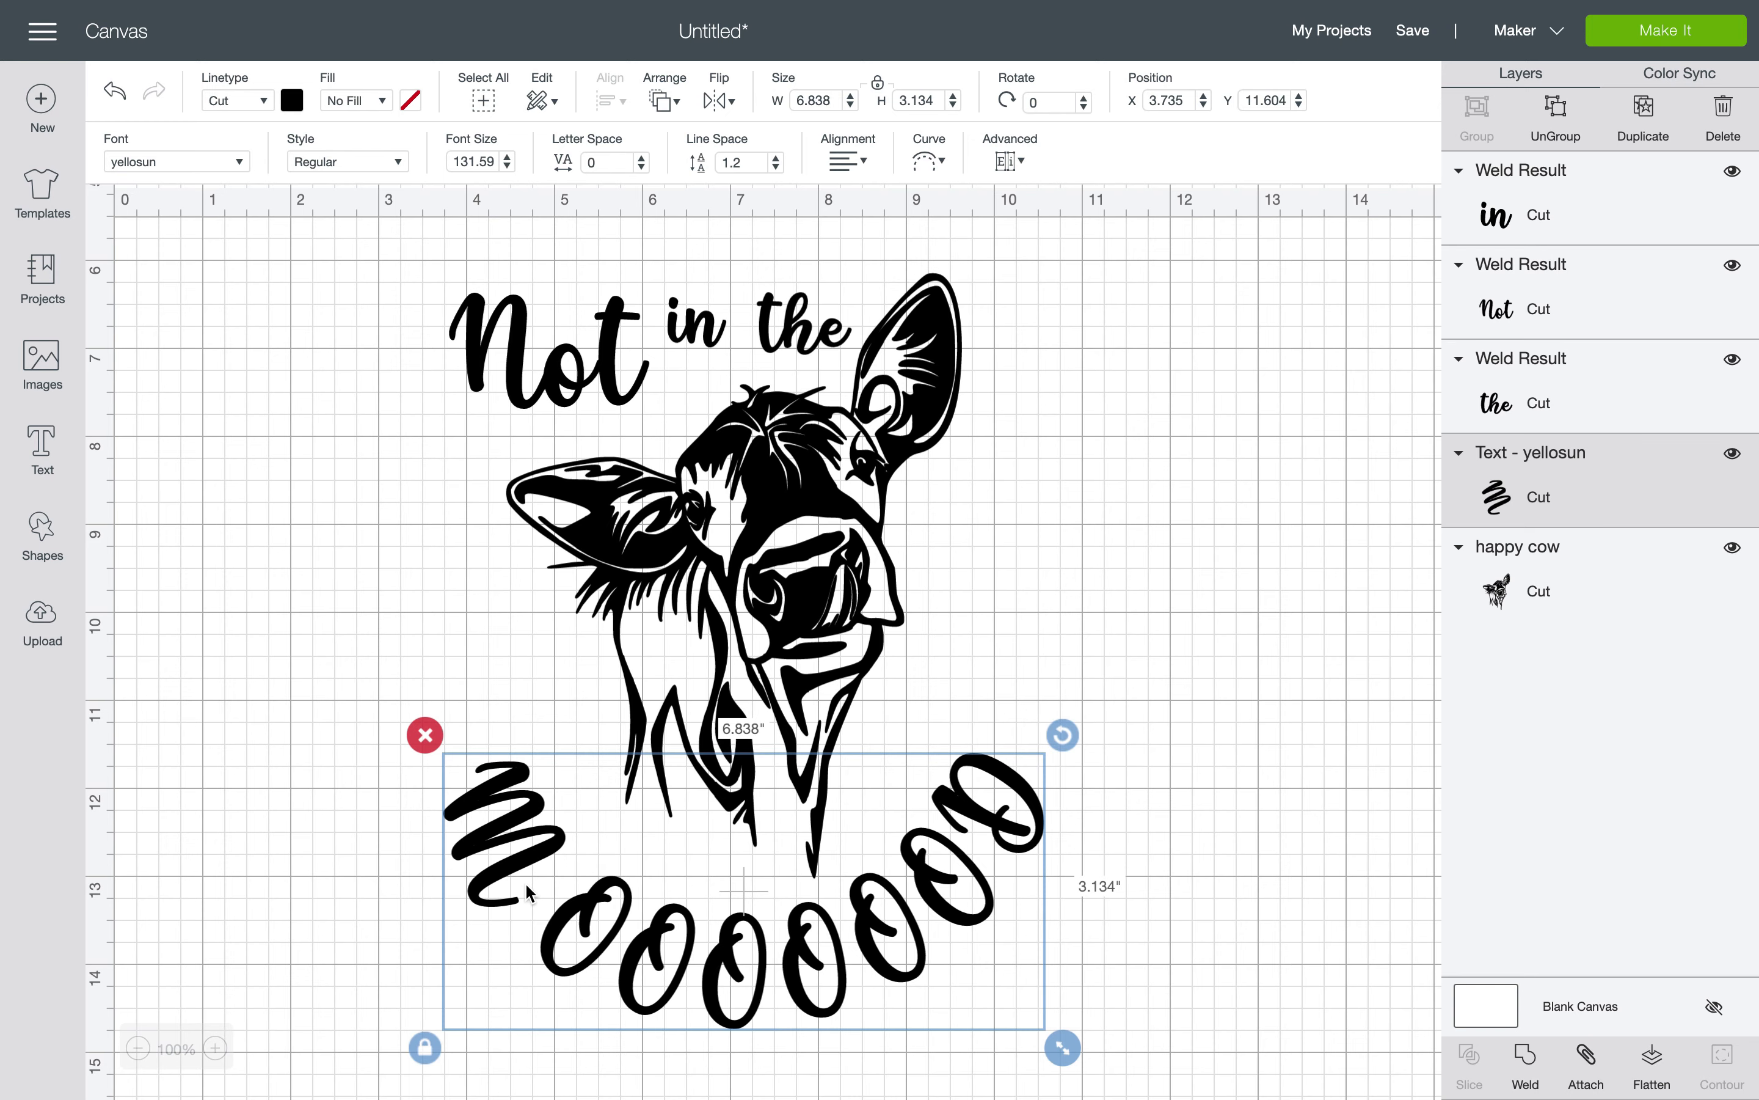
Ungroup the curved MOOOOOD text into separate letters and nudge the letter M slightly down
{"action": "left_click", "coordinate": [1009, 160]}
{"action": "left_click", "coordinate": [1037, 185]}
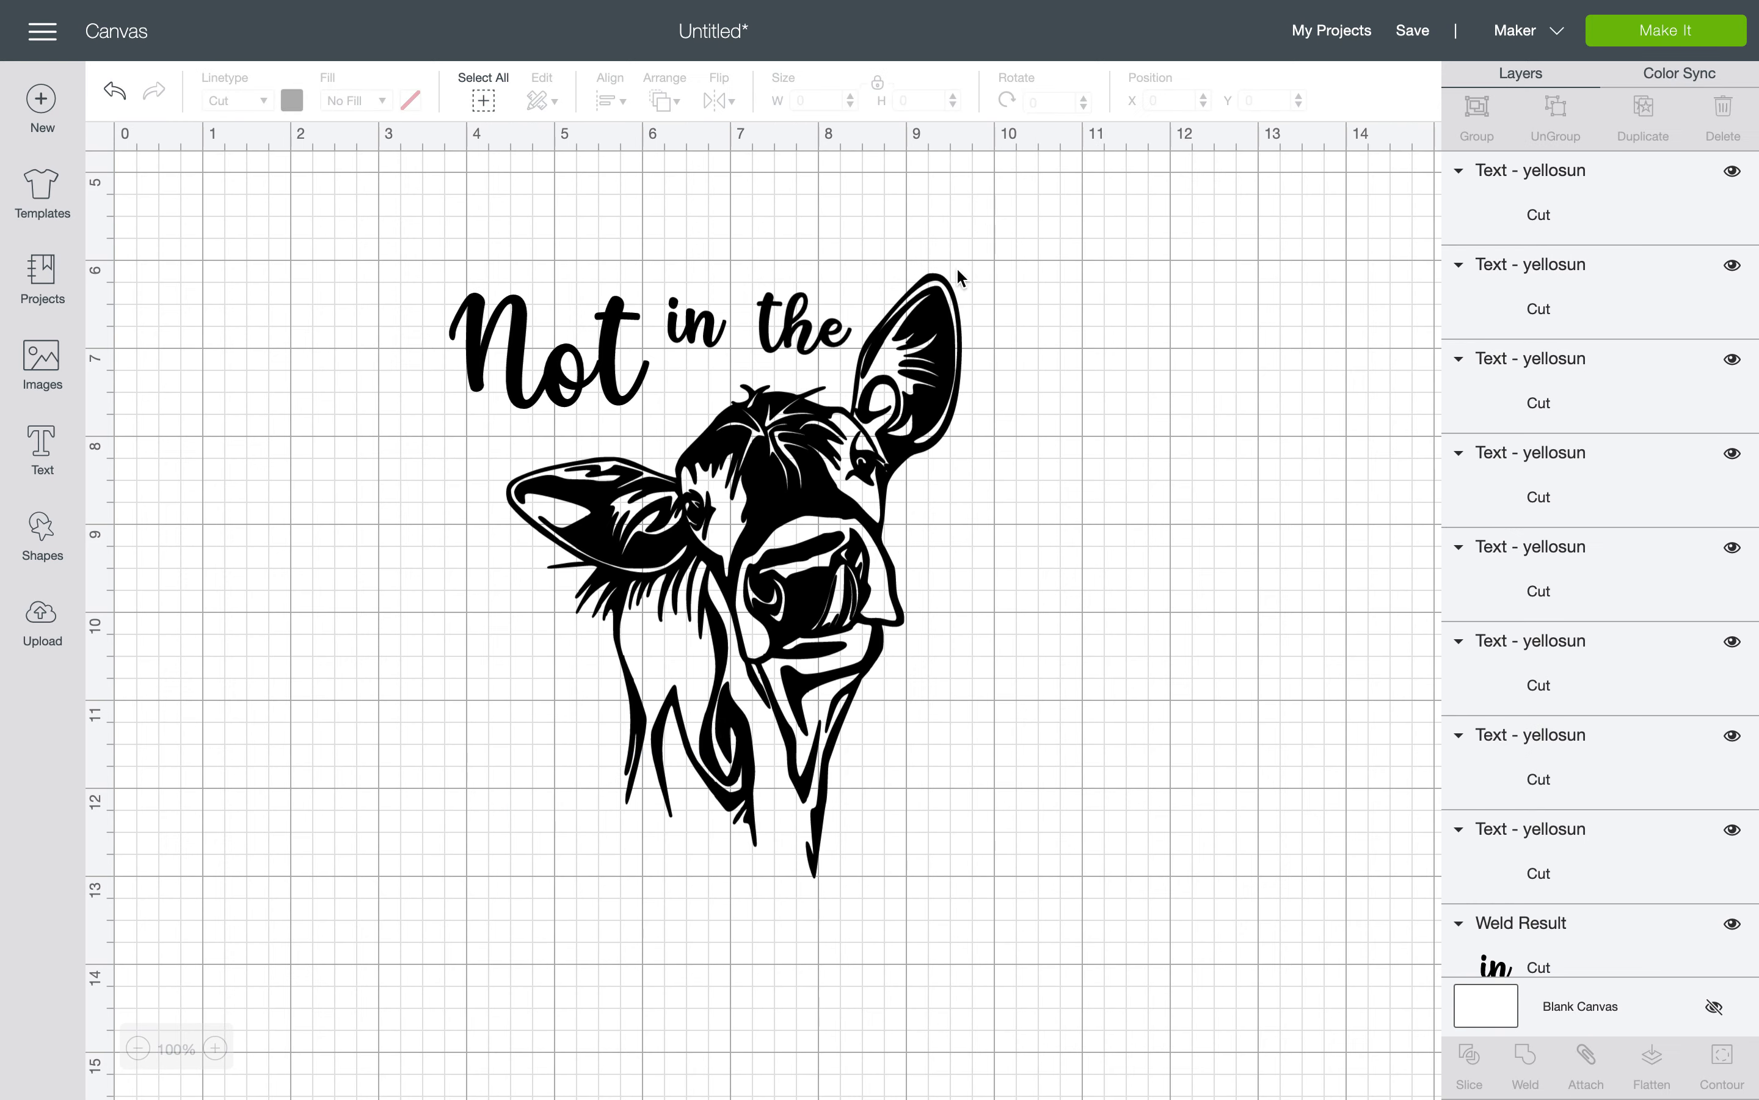
{"action": "left_click", "coordinate": [487, 878]}
{"action": "left_click_drag", "start_coordinate": [487, 878], "coordinate": [494, 887]}
{"action": "left_click", "coordinate": [1086, 683]}
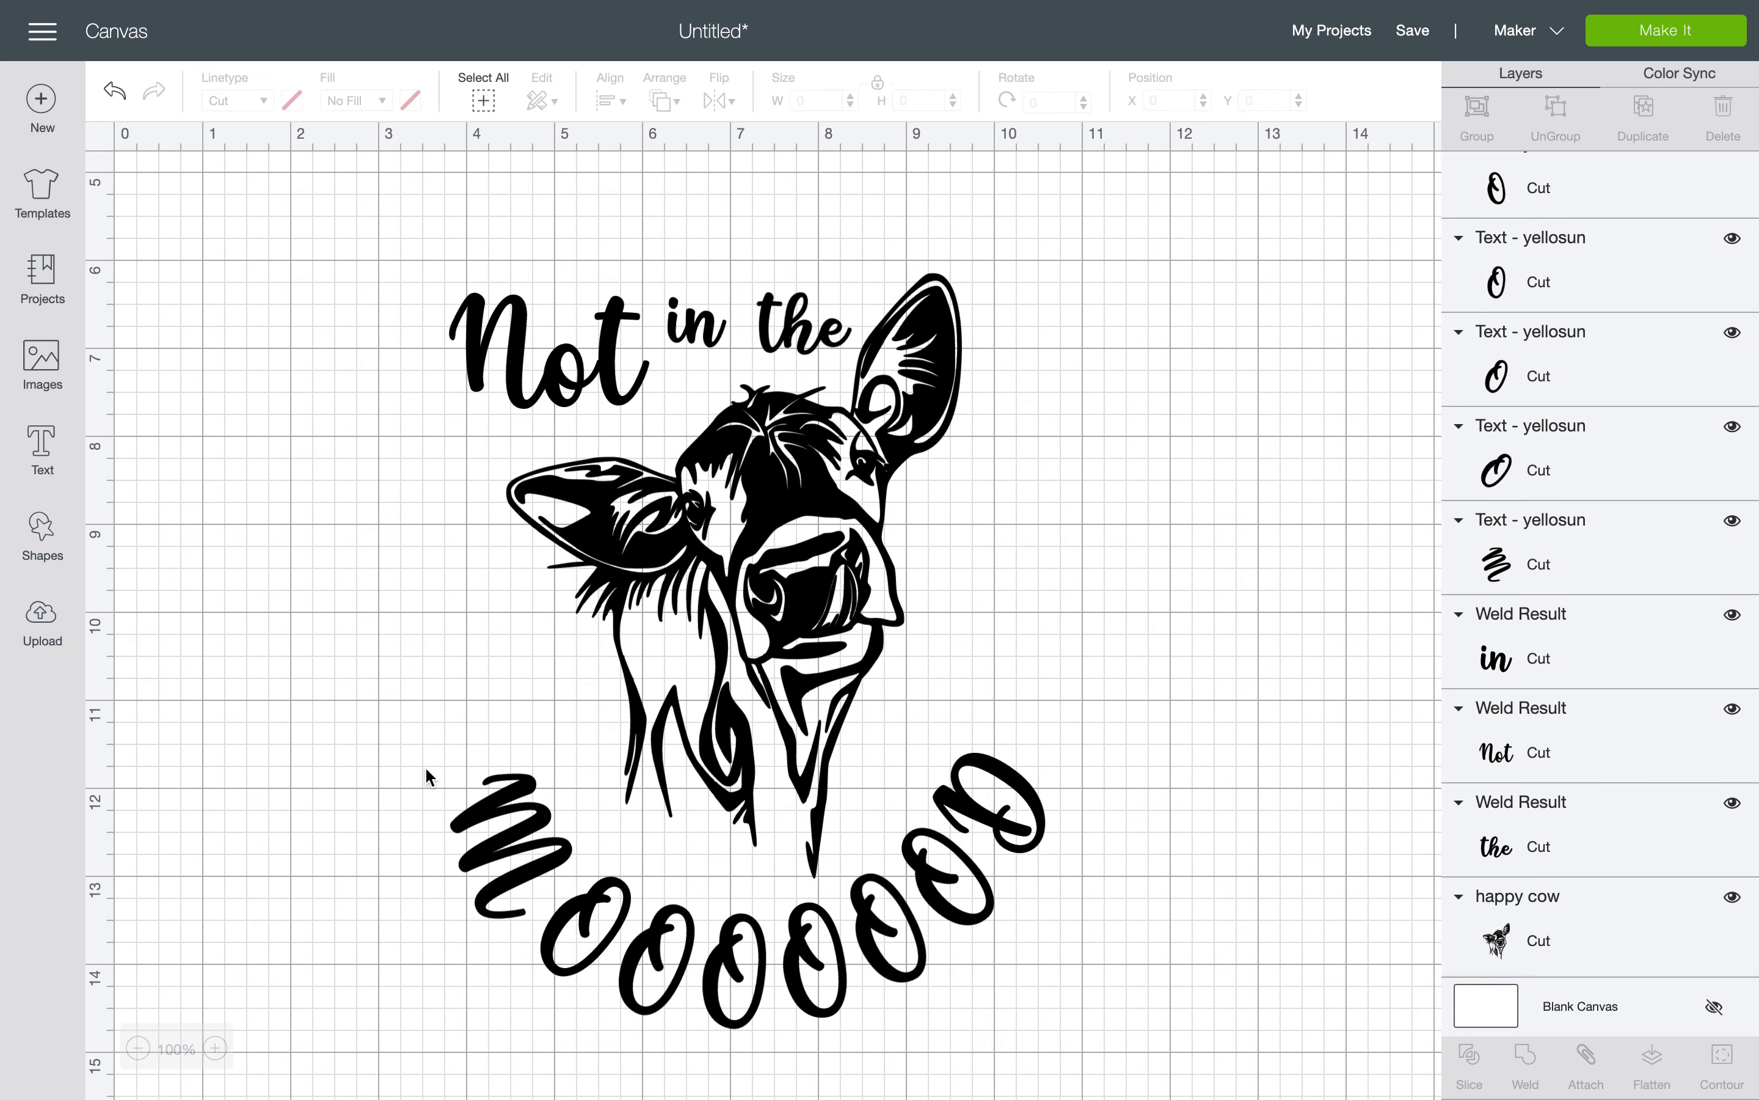
Move the cow image aside toward the upper canvas and select the letter M of MOOOOOD
{"action": "left_click_drag", "start_coordinate": [823, 561], "coordinate": [1246, 419]}
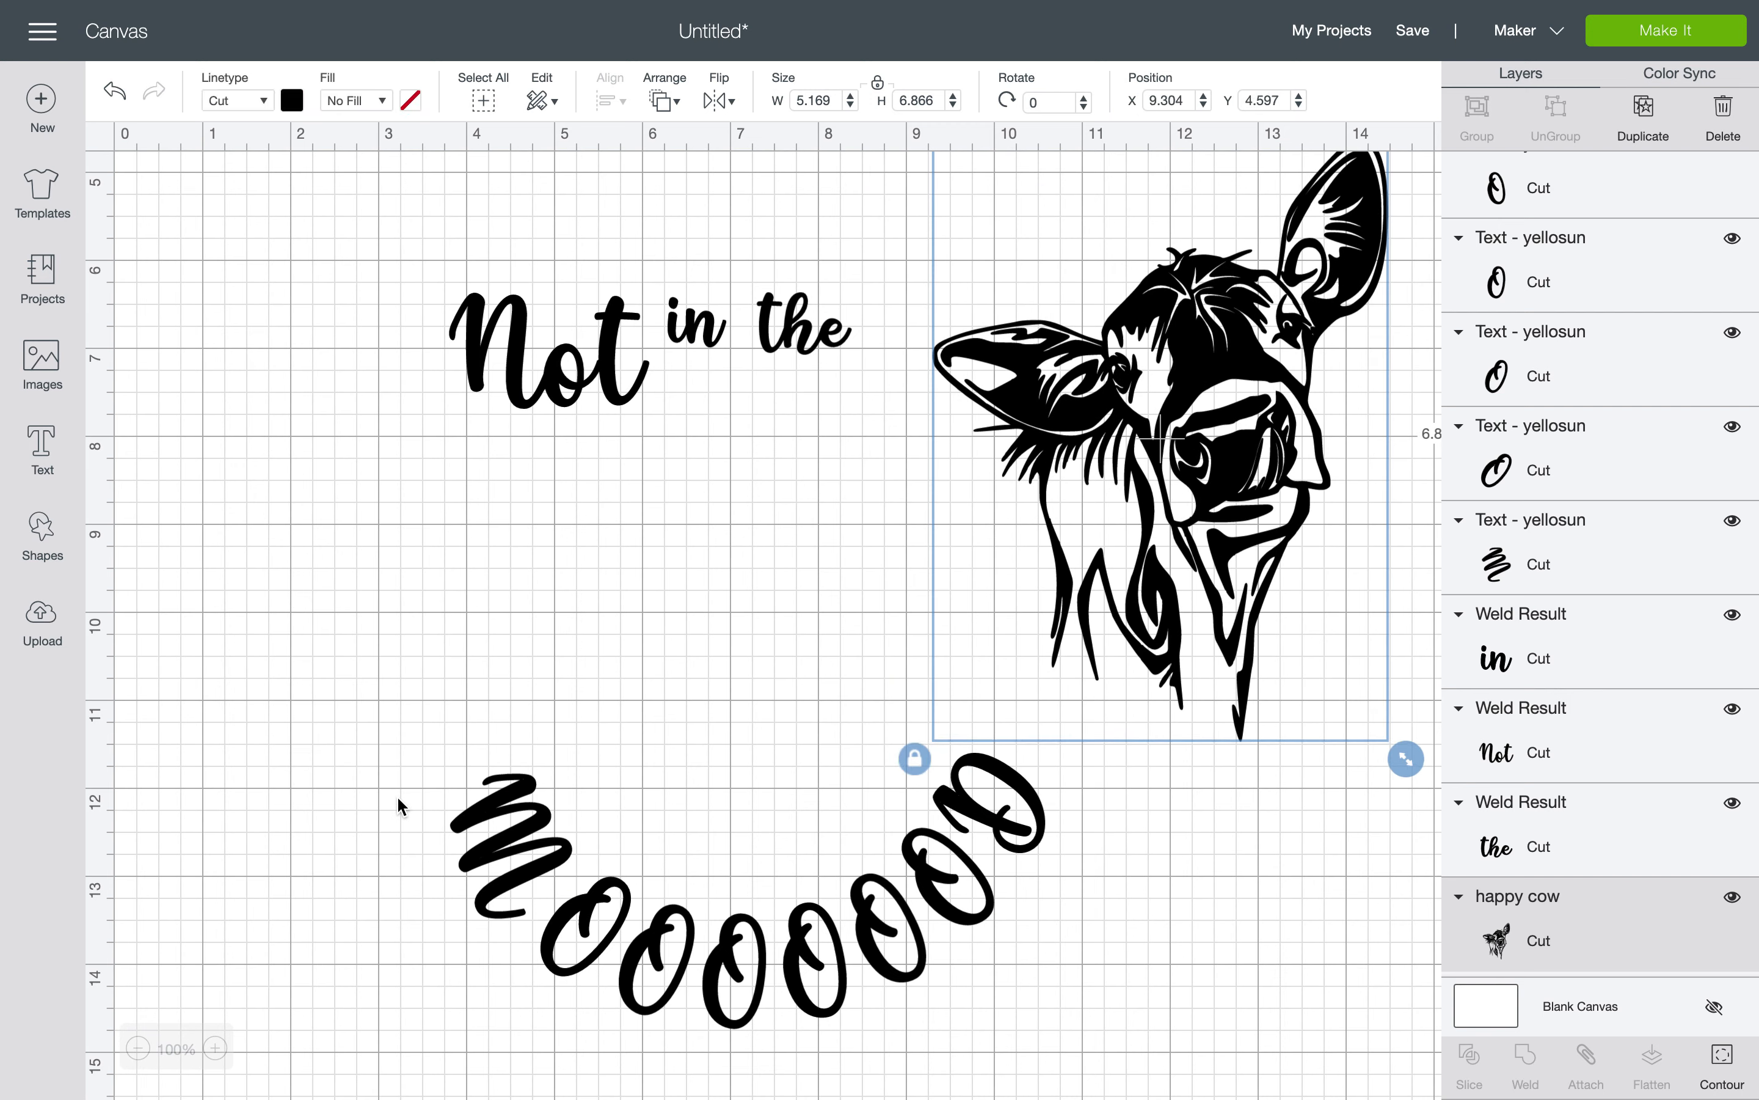
{"action": "mouse_move", "coordinate": [397, 797]}
{"action": "left_mouse_down"}
{"action": "mouse_move", "coordinate": [650, 818]}
{"action": "mouse_move", "coordinate": [1082, 780]}
{"action": "mouse_move", "coordinate": [405, 797]}
{"action": "left_mouse_up"}
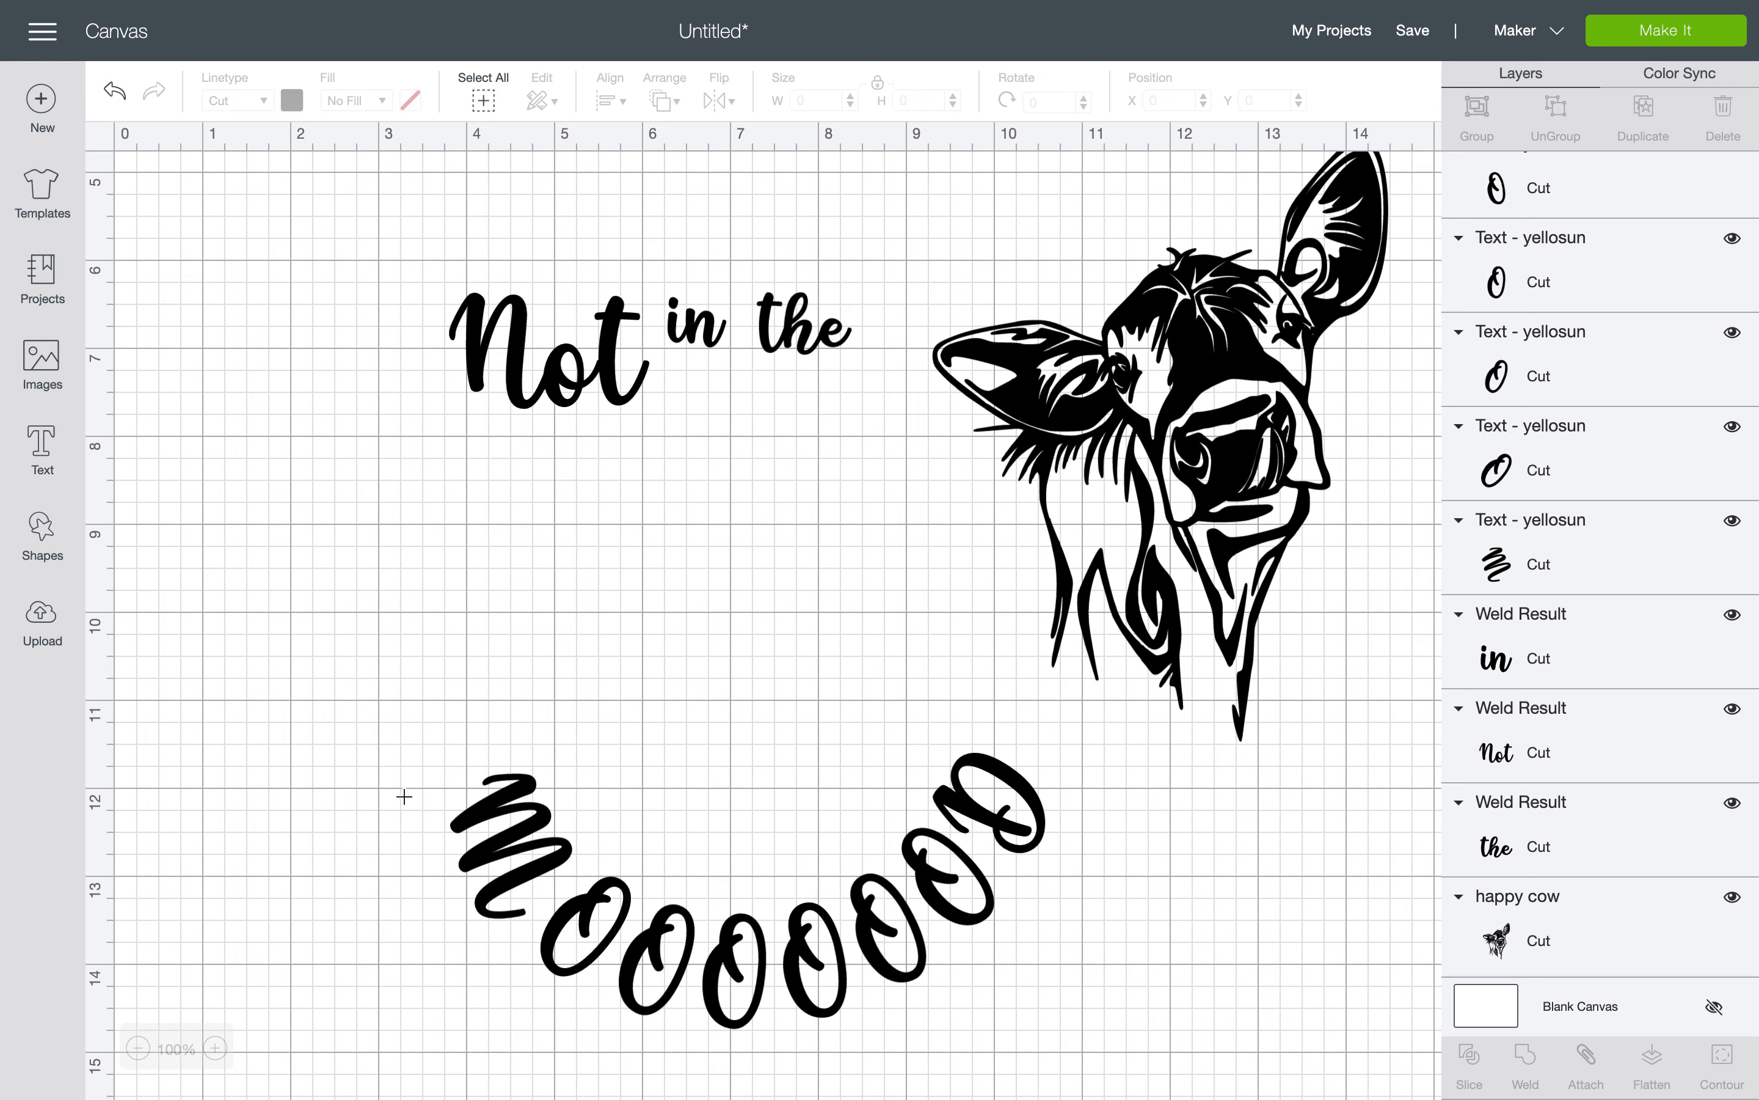
{"action": "left_click", "coordinate": [485, 835]}
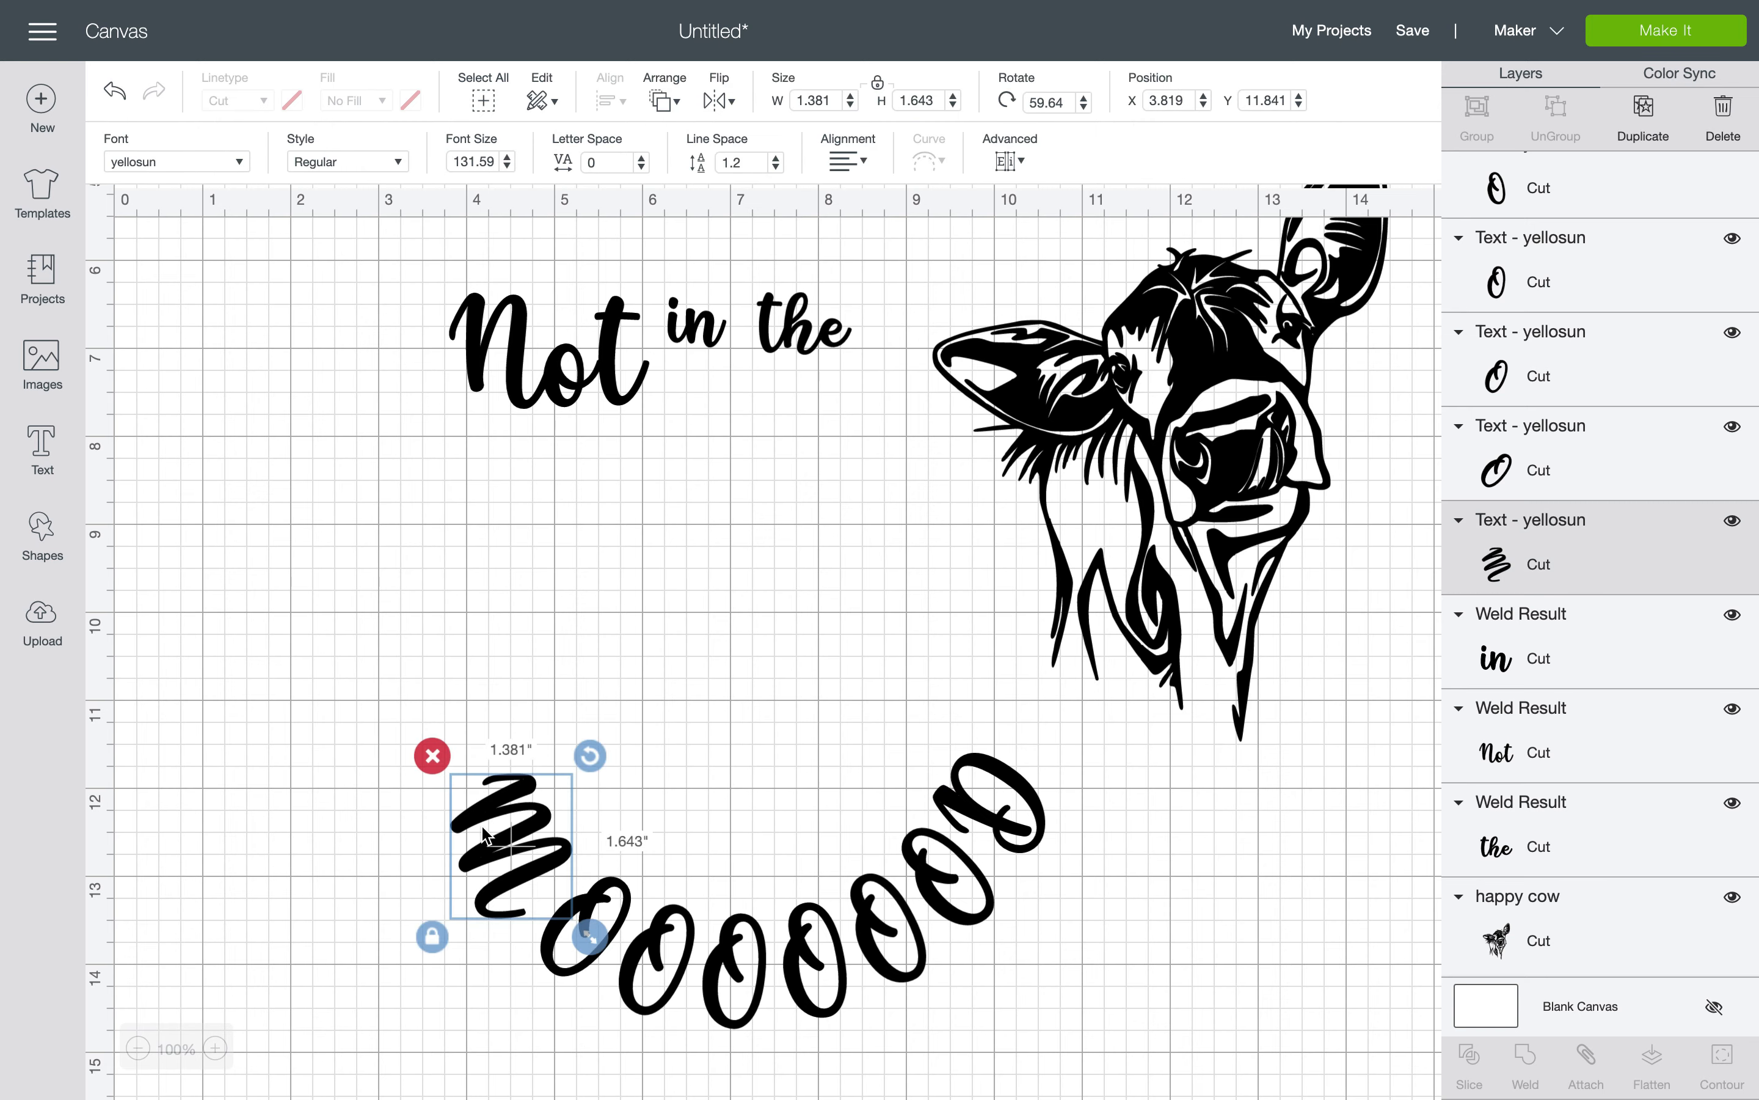
Undo the cow move, the letter M move and the ungrouping of MOOOOOD, keeping the curved text's last position
{"action": "left_click", "coordinate": [114, 93]}
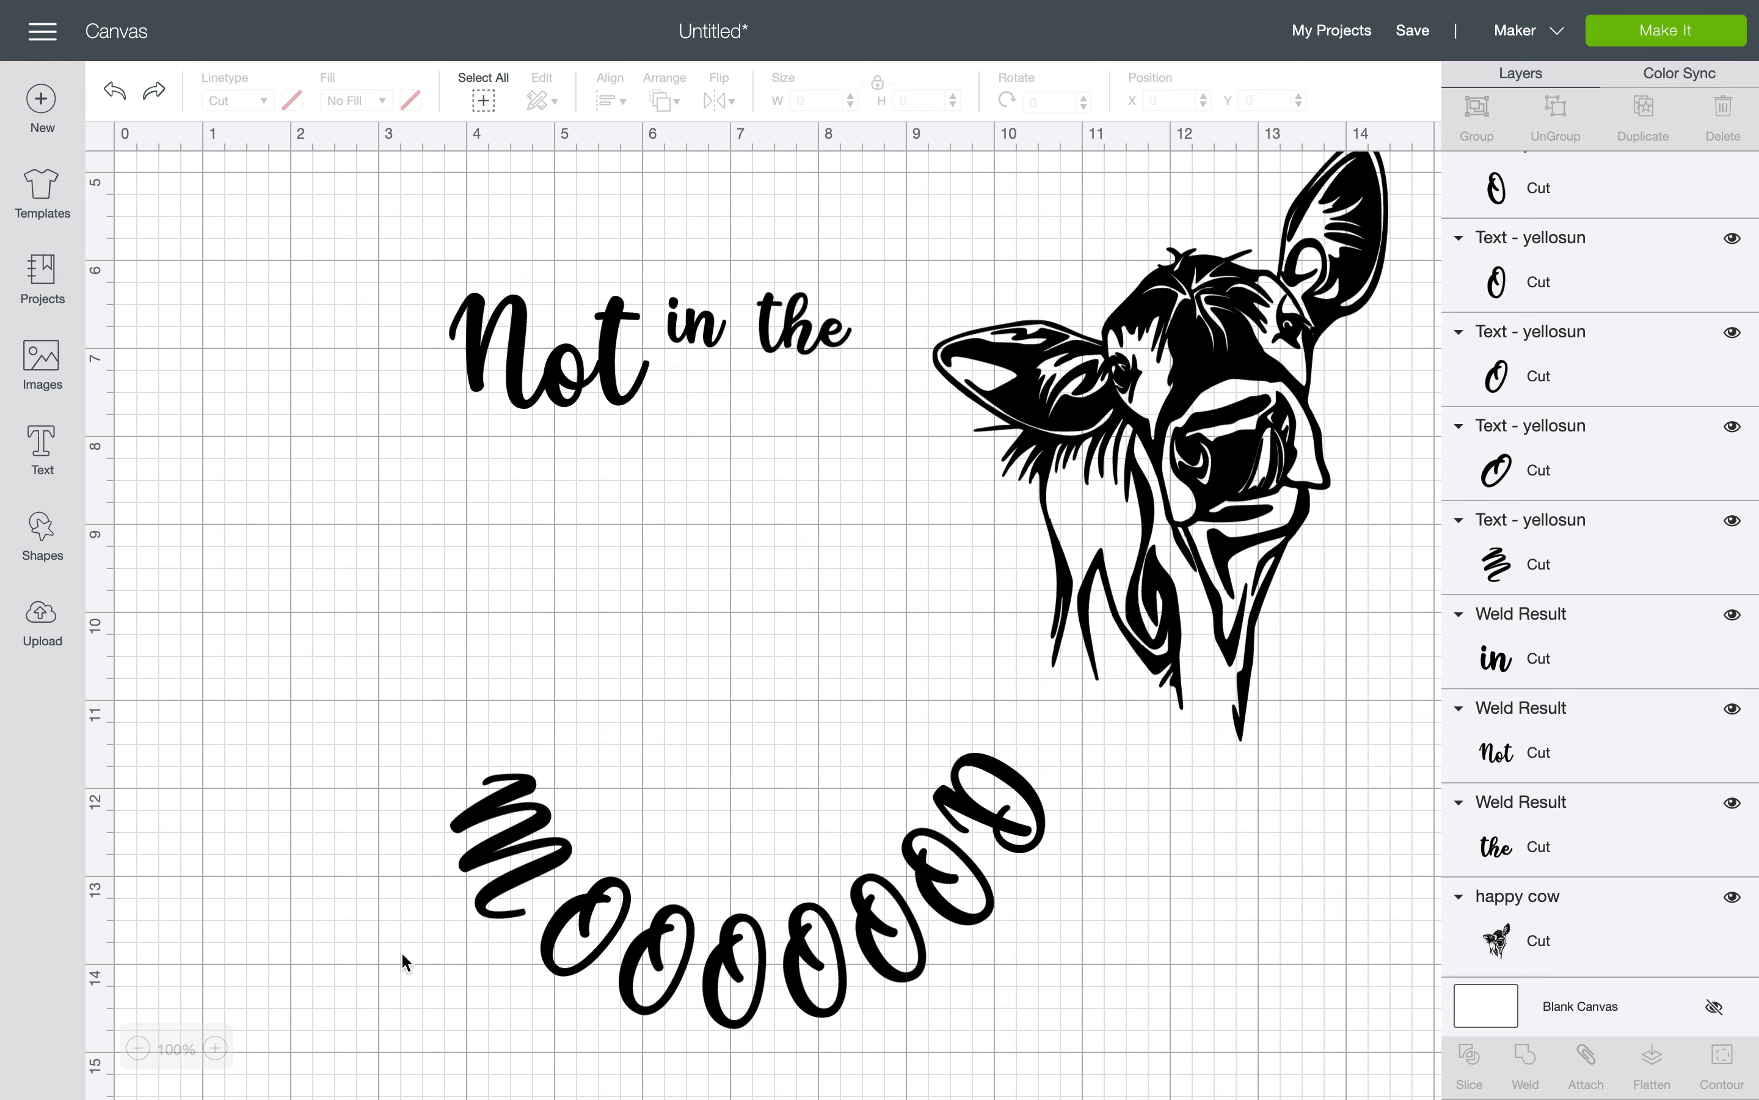
{"action": "left_click", "coordinate": [115, 96]}
{"action": "left_click", "coordinate": [115, 96]}
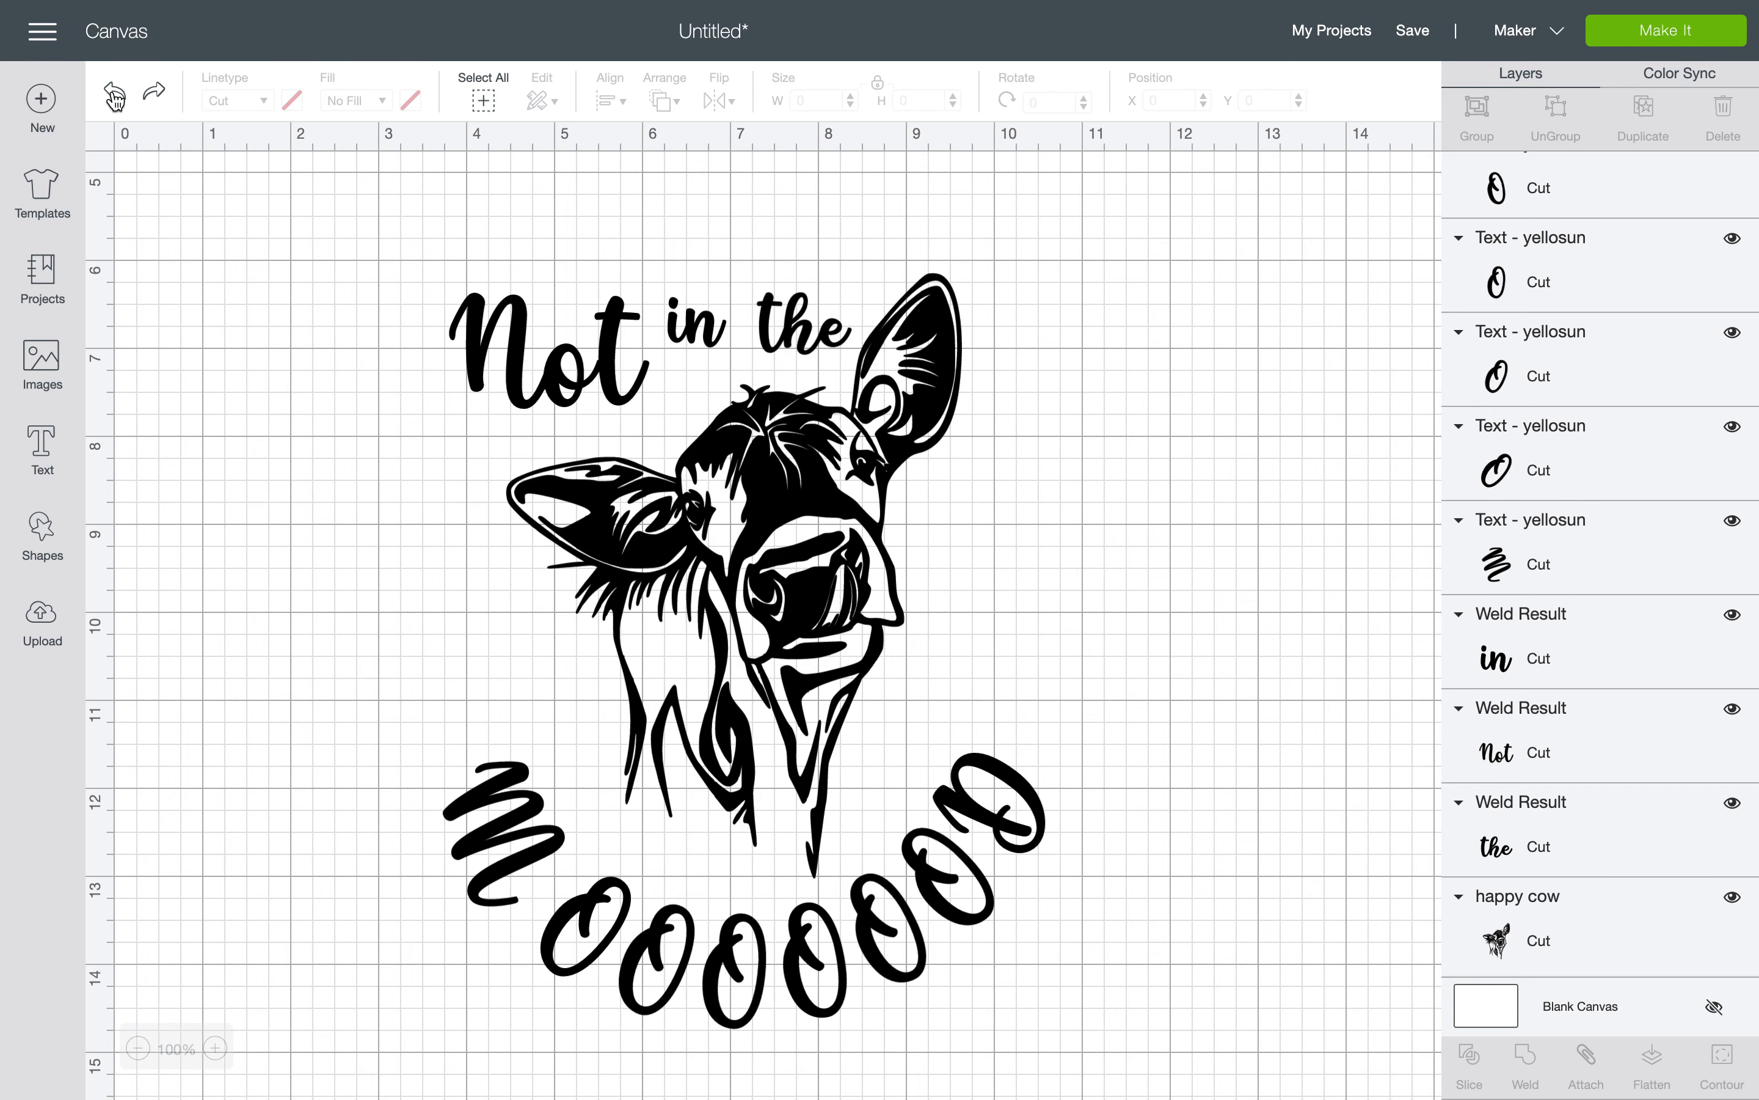
{"action": "left_click", "coordinate": [115, 96]}
{"action": "left_click", "coordinate": [115, 96]}
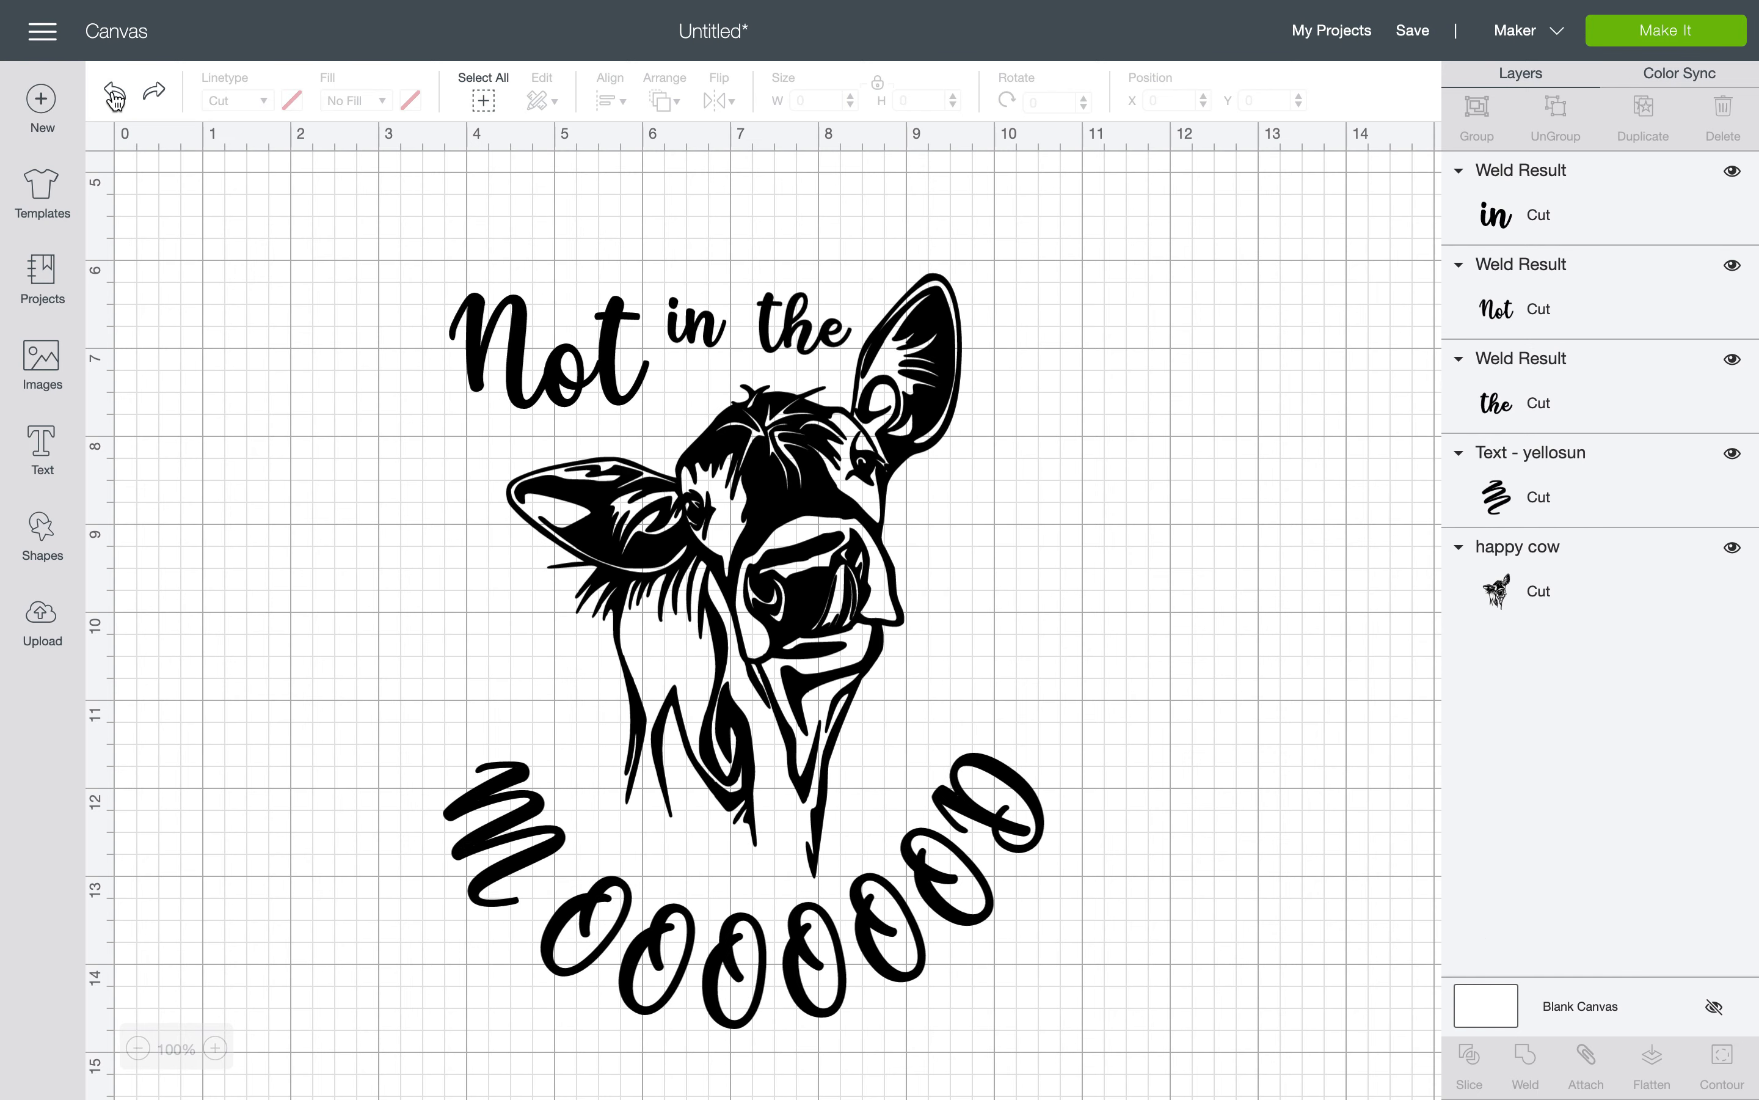
{"action": "left_click", "coordinate": [115, 96]}
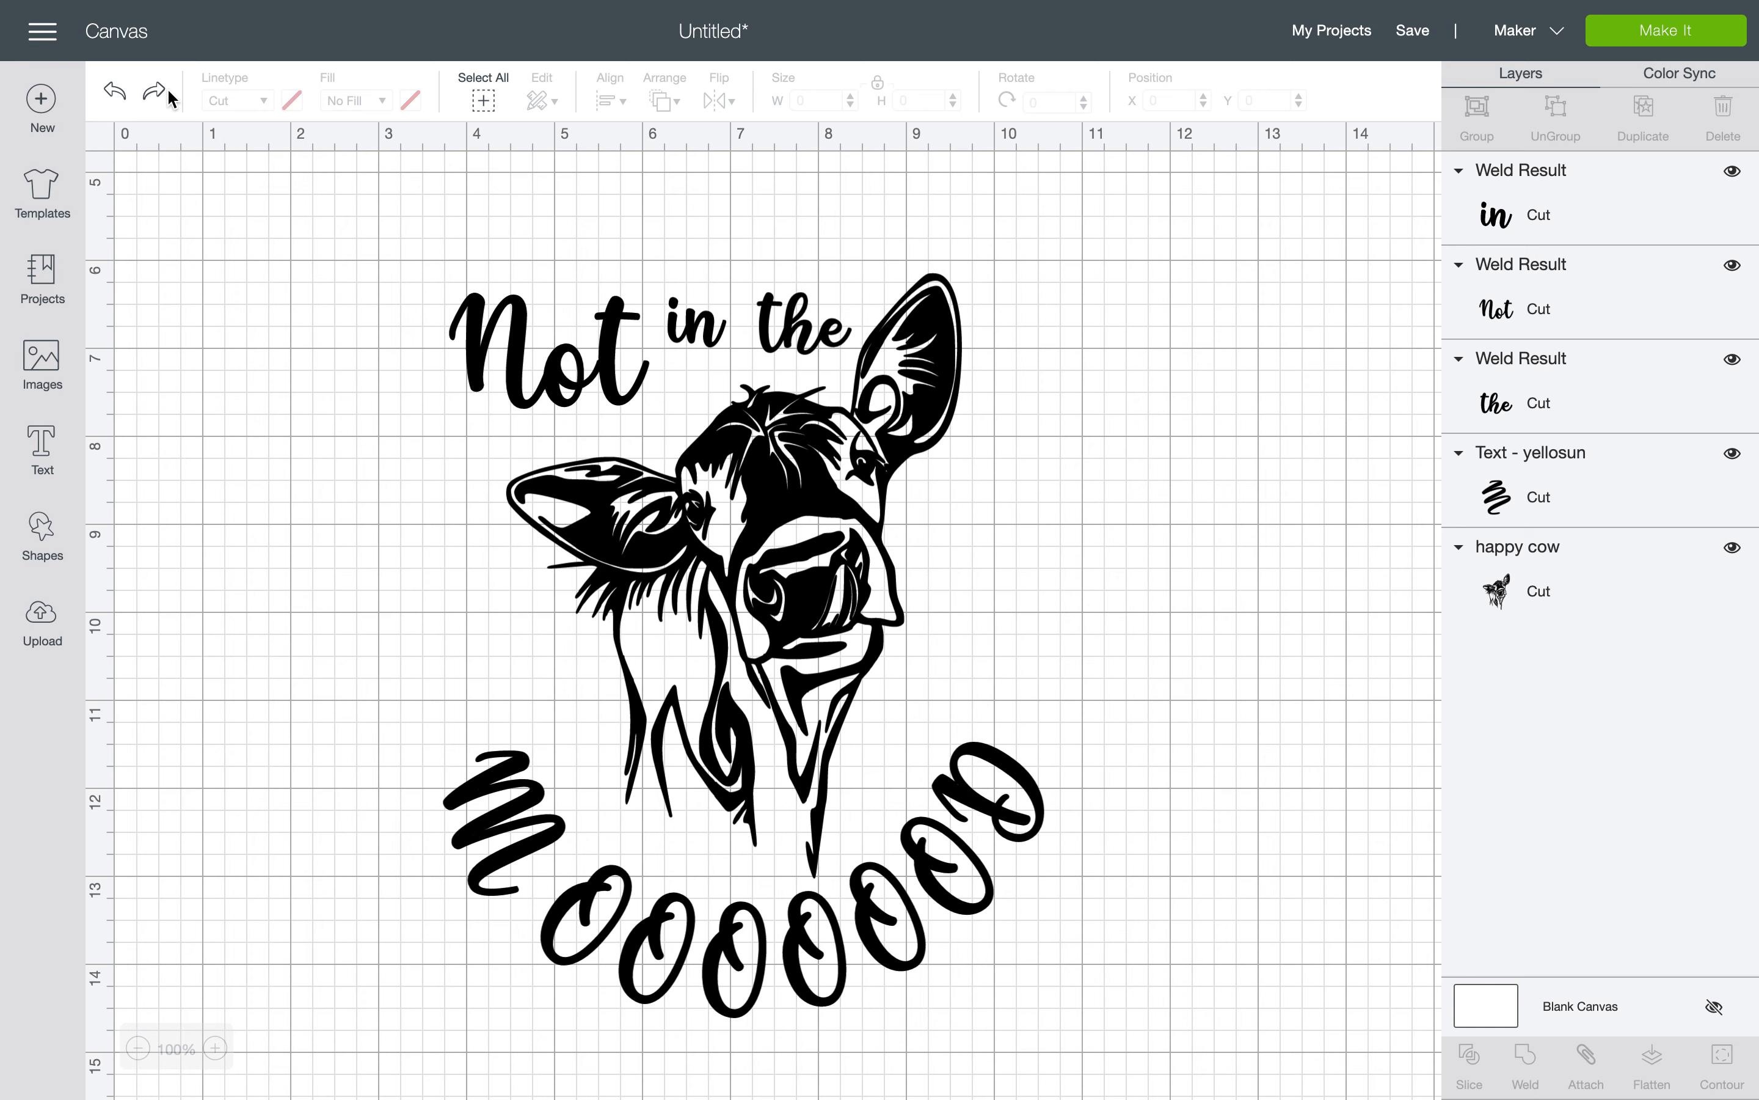
{"action": "left_click", "coordinate": [154, 92]}
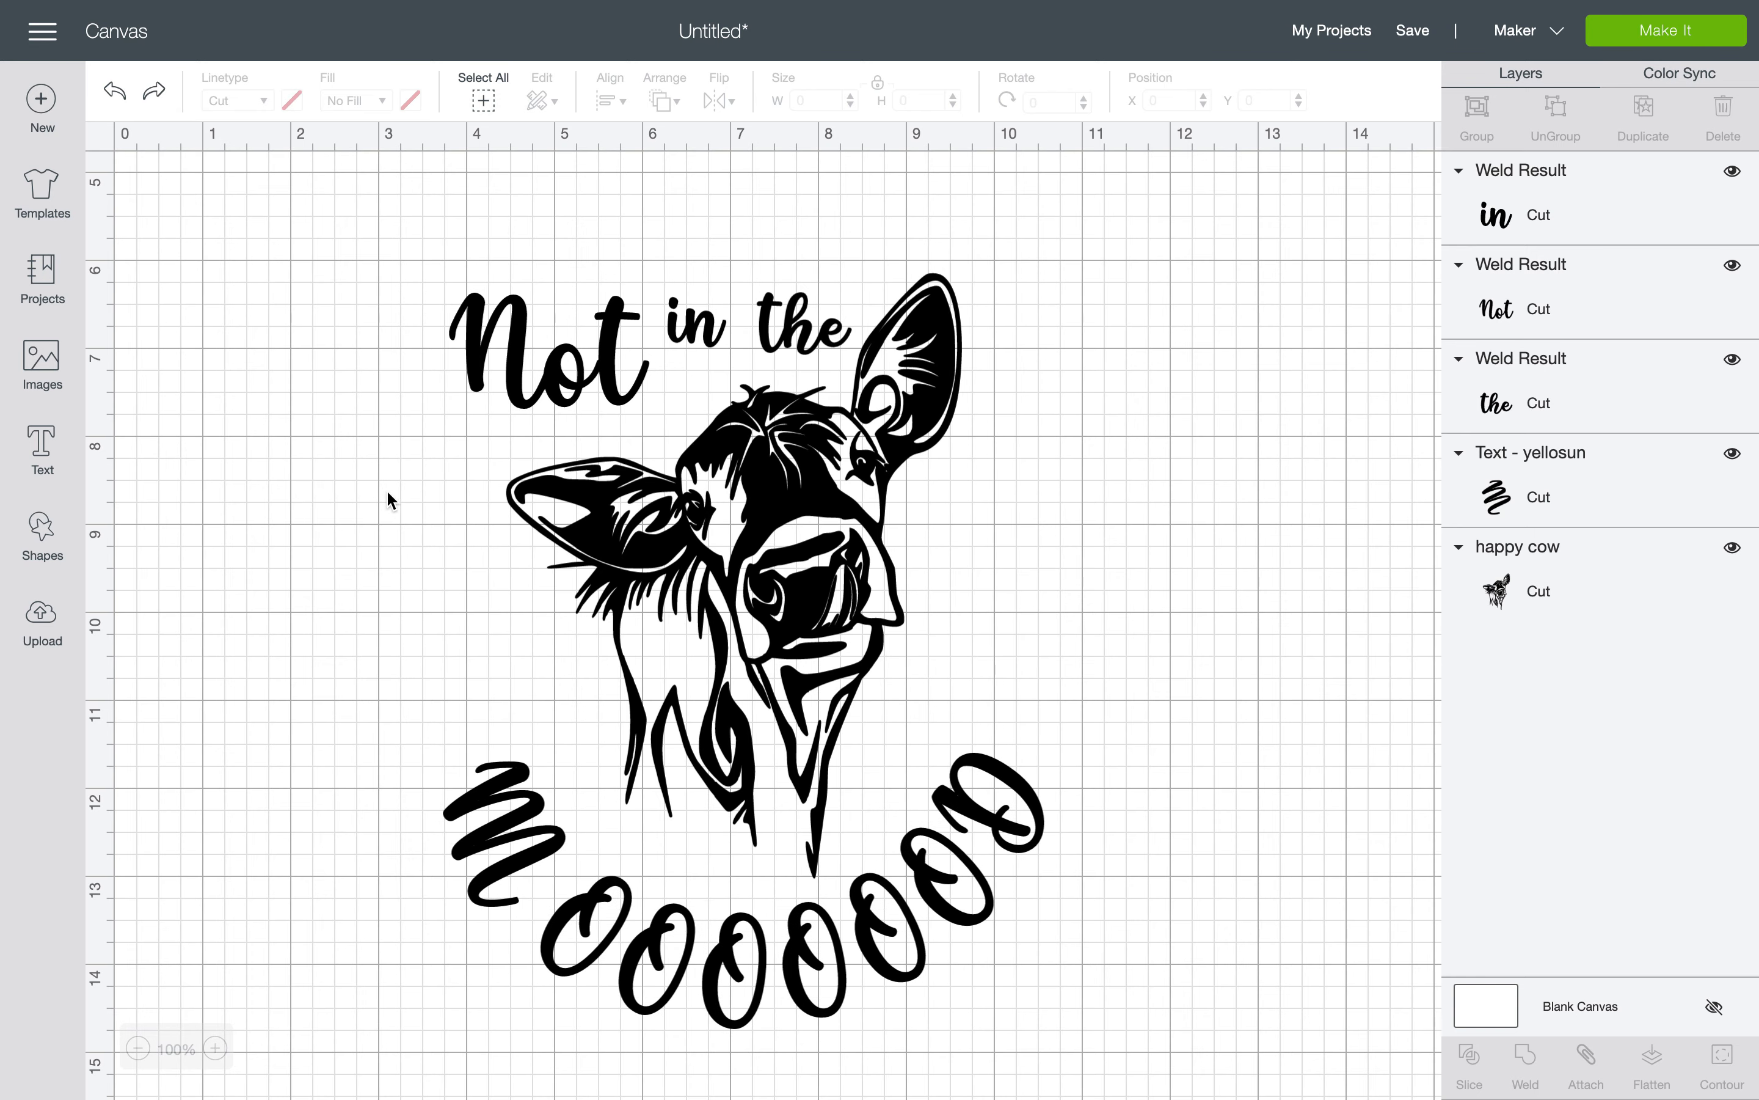
Move the curved MOOOOOD text slightly closer to the cow, to about X 3.68, Y 11.409
{"action": "left_click_drag", "start_coordinate": [941, 863], "coordinate": [937, 847]}
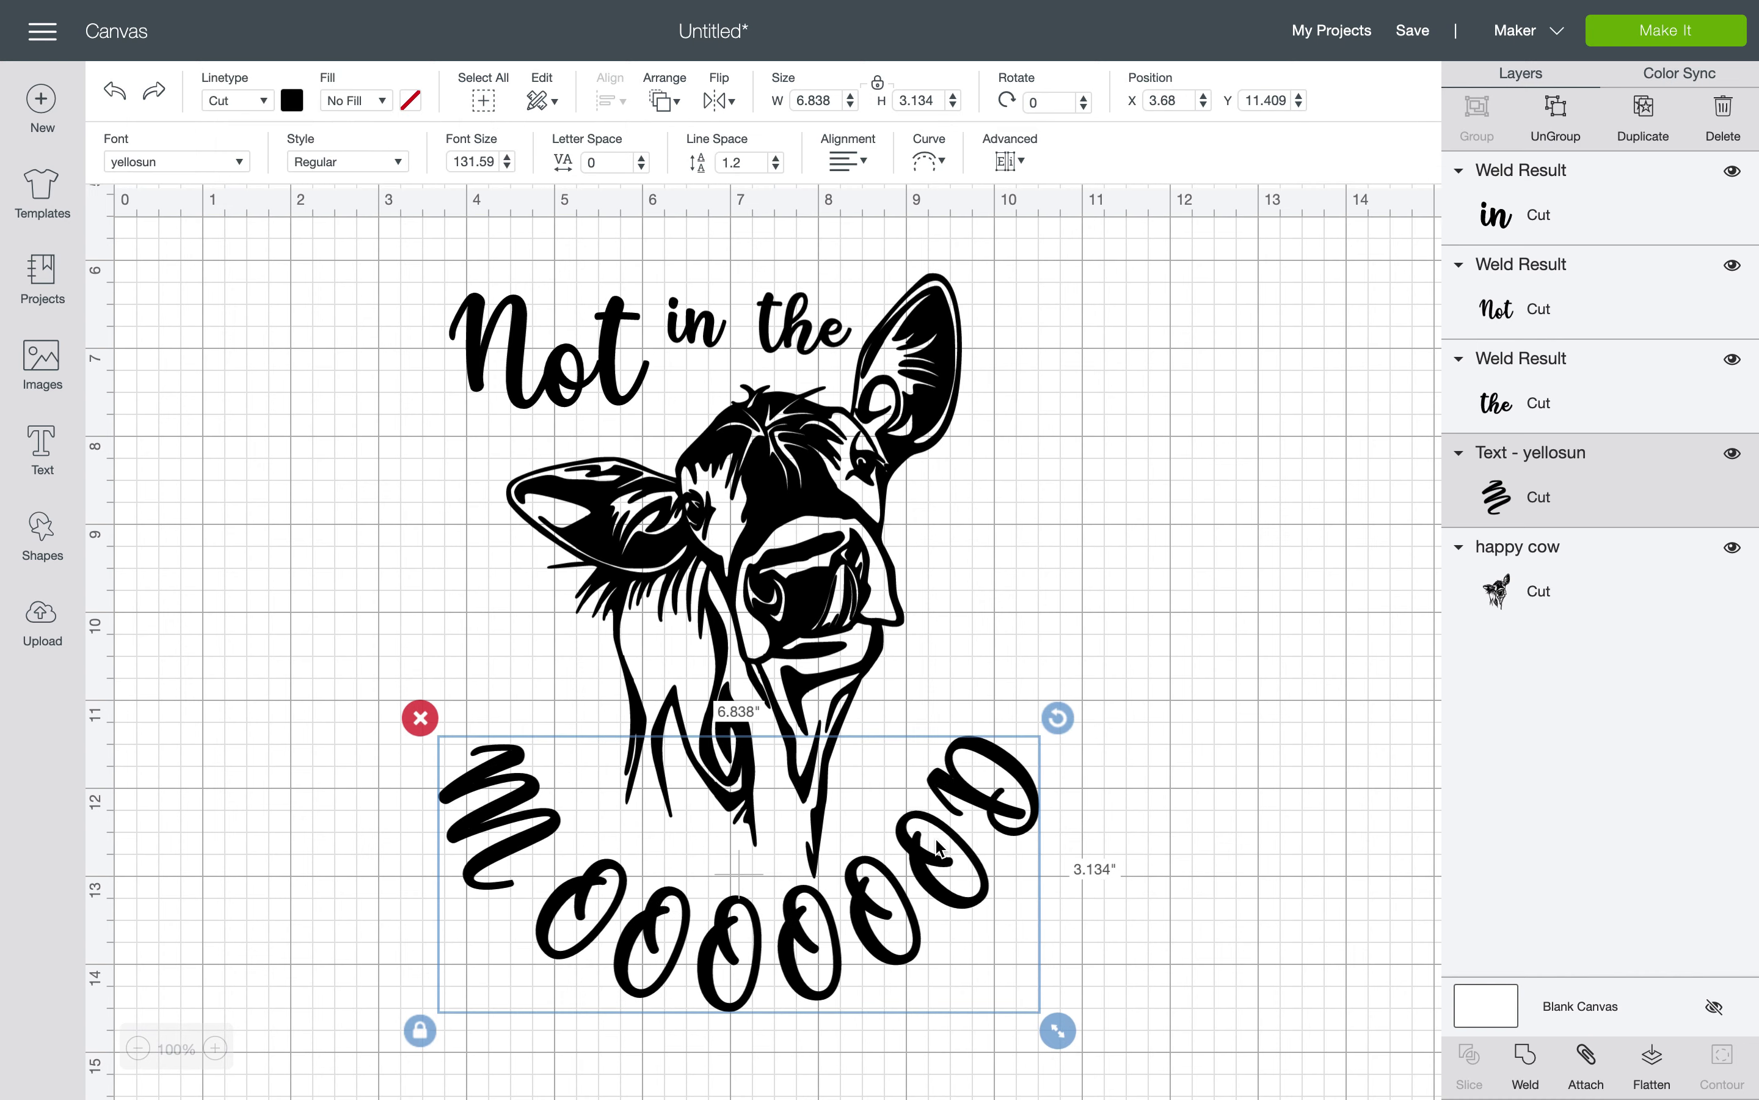
{"action": "left_click", "coordinate": [1056, 577]}
{"action": "scroll", "coordinate": [1057, 577], "scroll_direction": "down", "scroll_amount": 10}
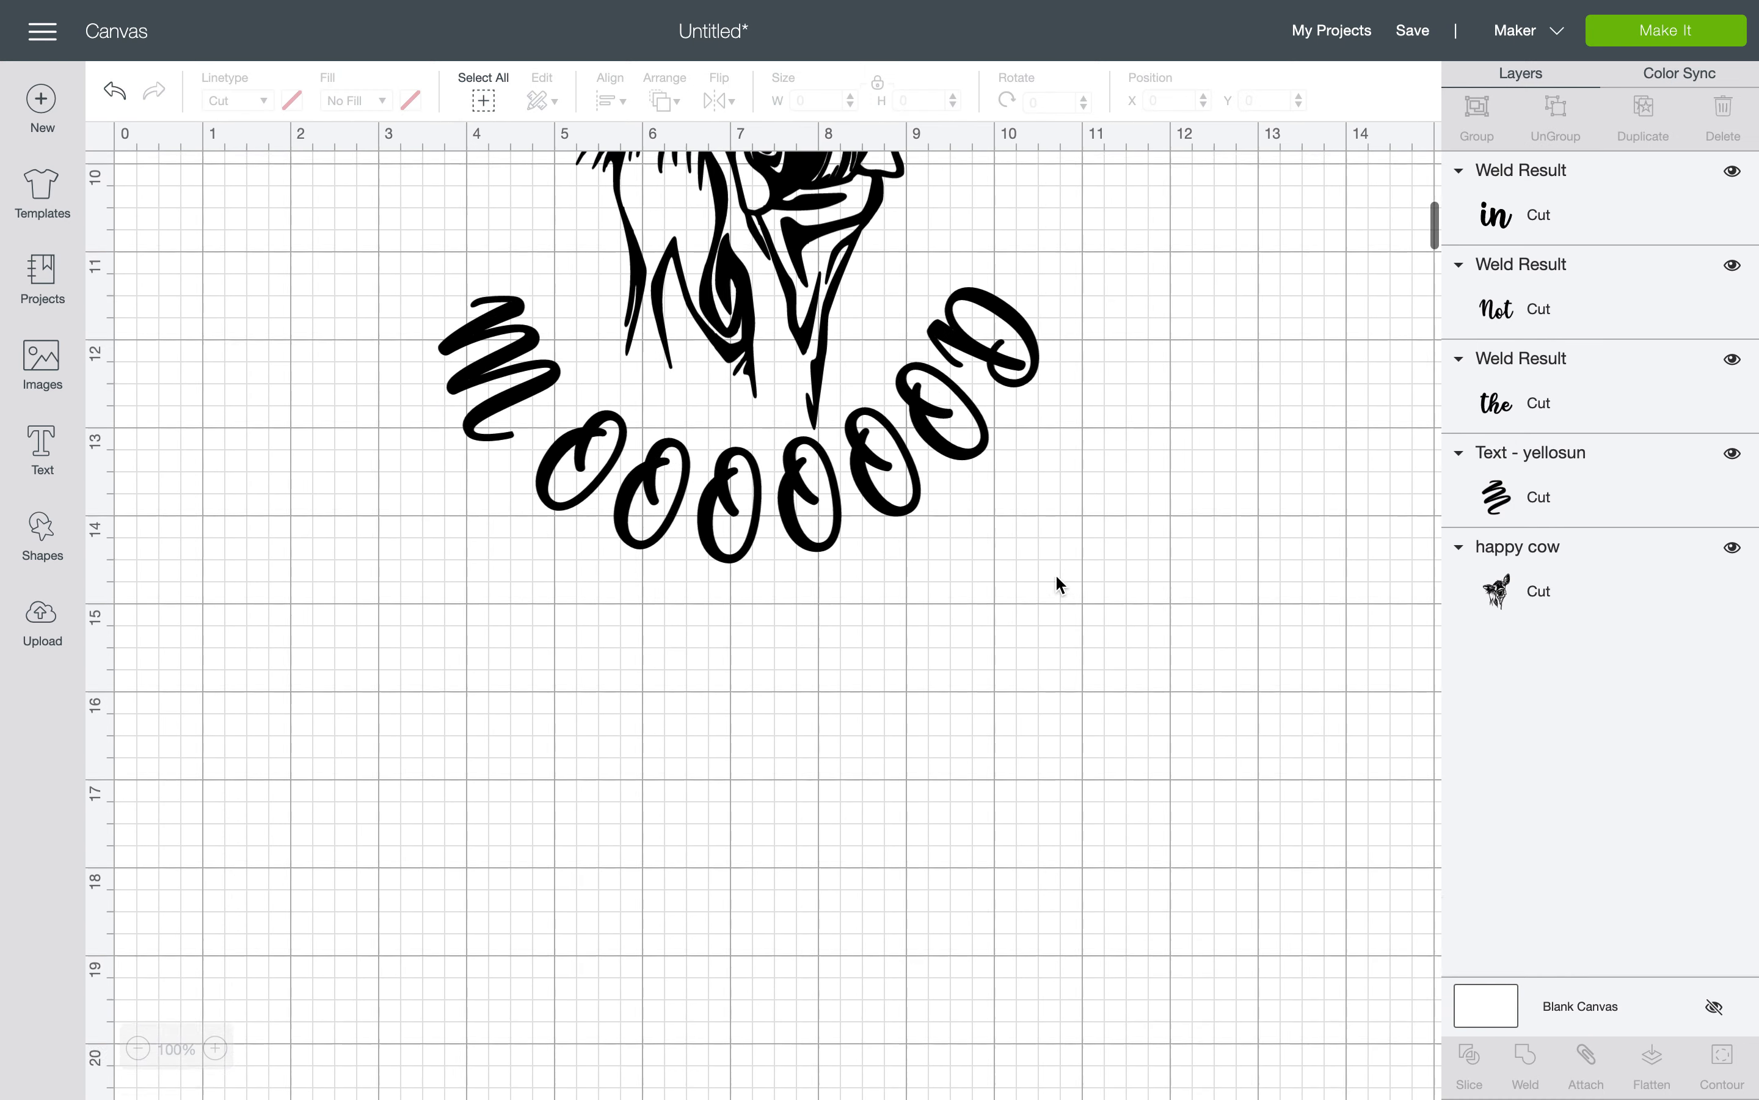
Insert a heart shape and place it above the words Not in the, at about X 5.792, Y 1.653
{"action": "left_click", "coordinate": [64, 380]}
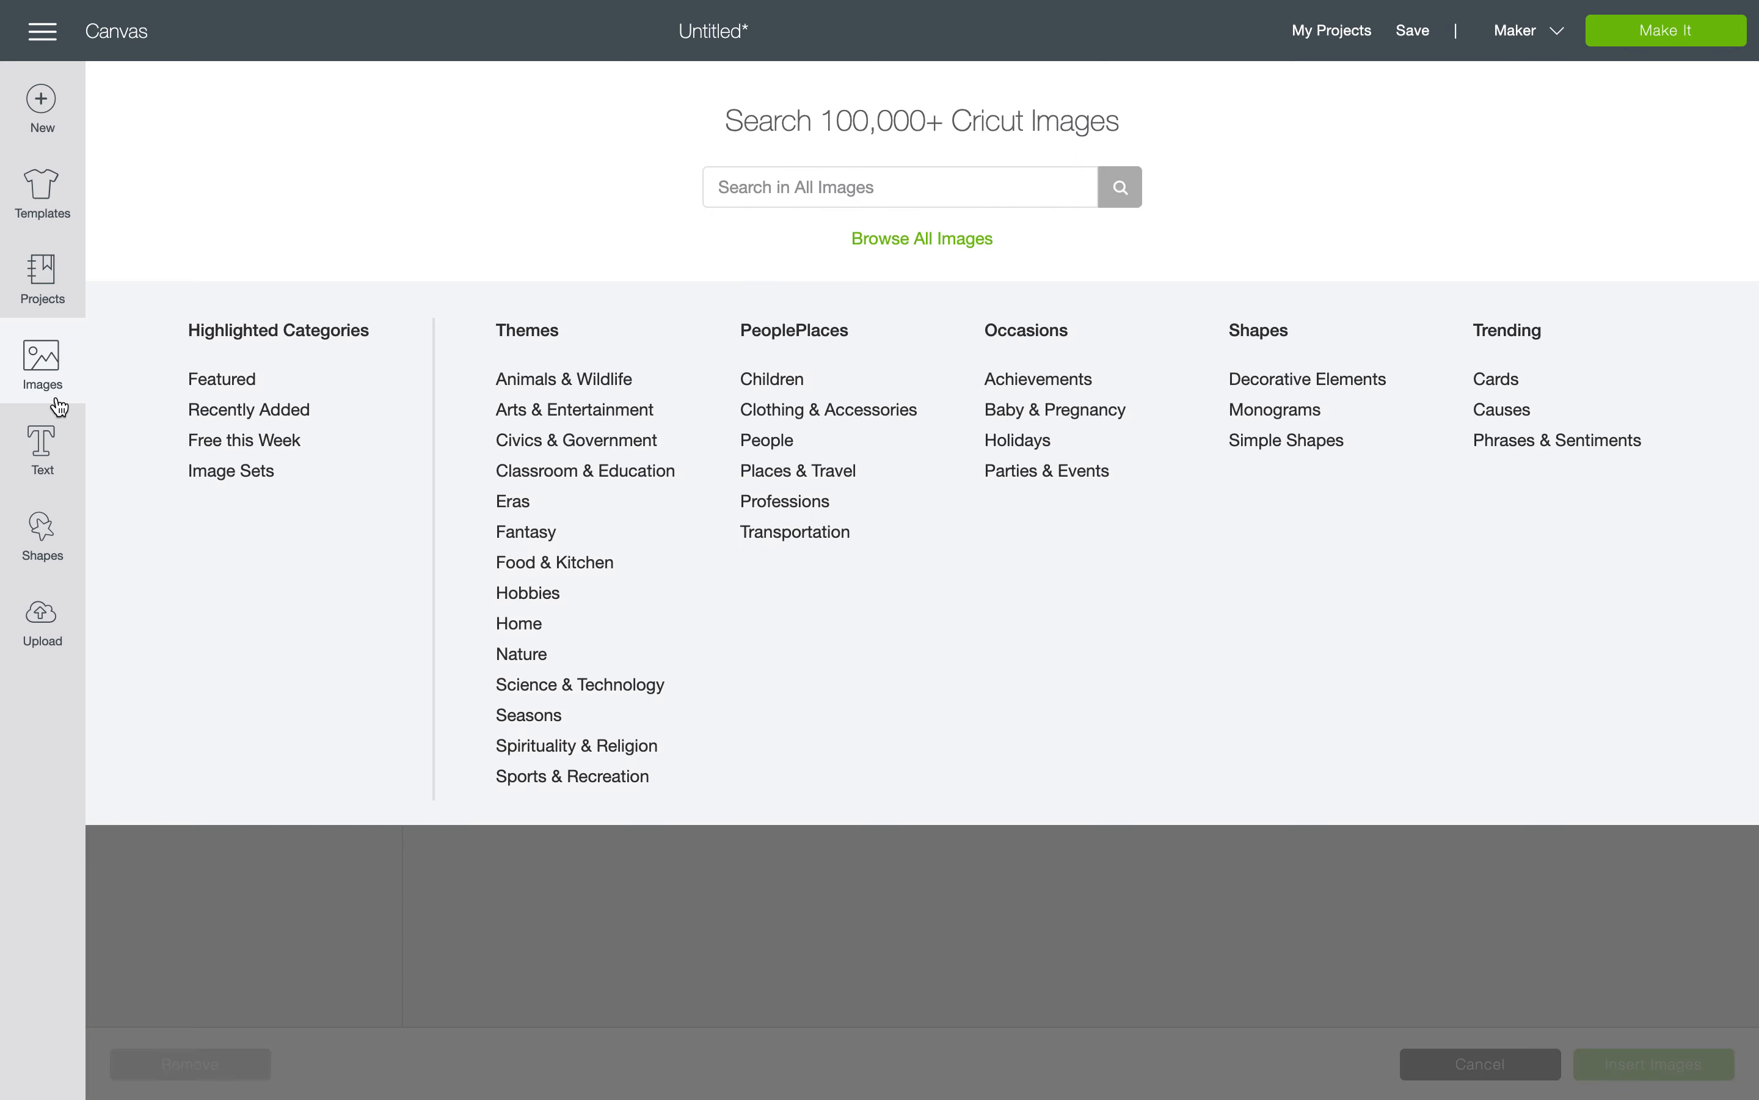
{"action": "left_click", "coordinate": [46, 448]}
{"action": "left_click", "coordinate": [41, 537]}
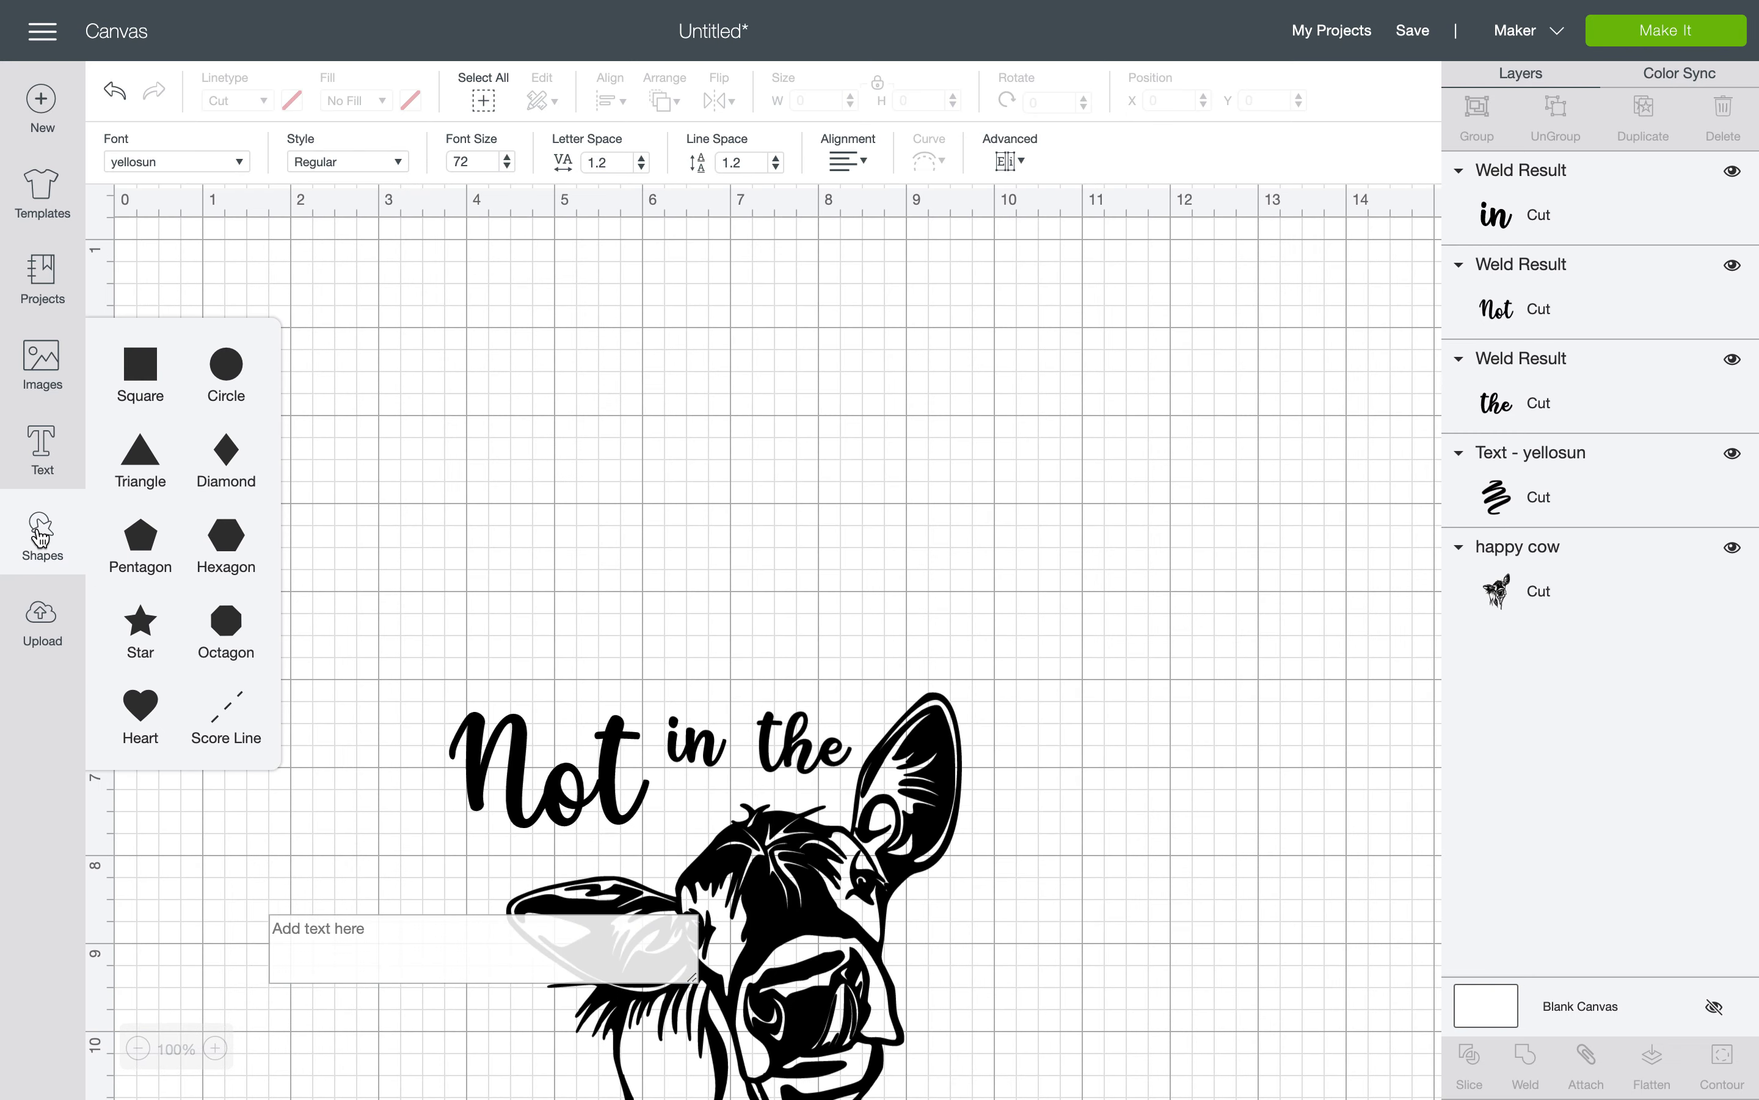
{"action": "left_click", "coordinate": [154, 726]}
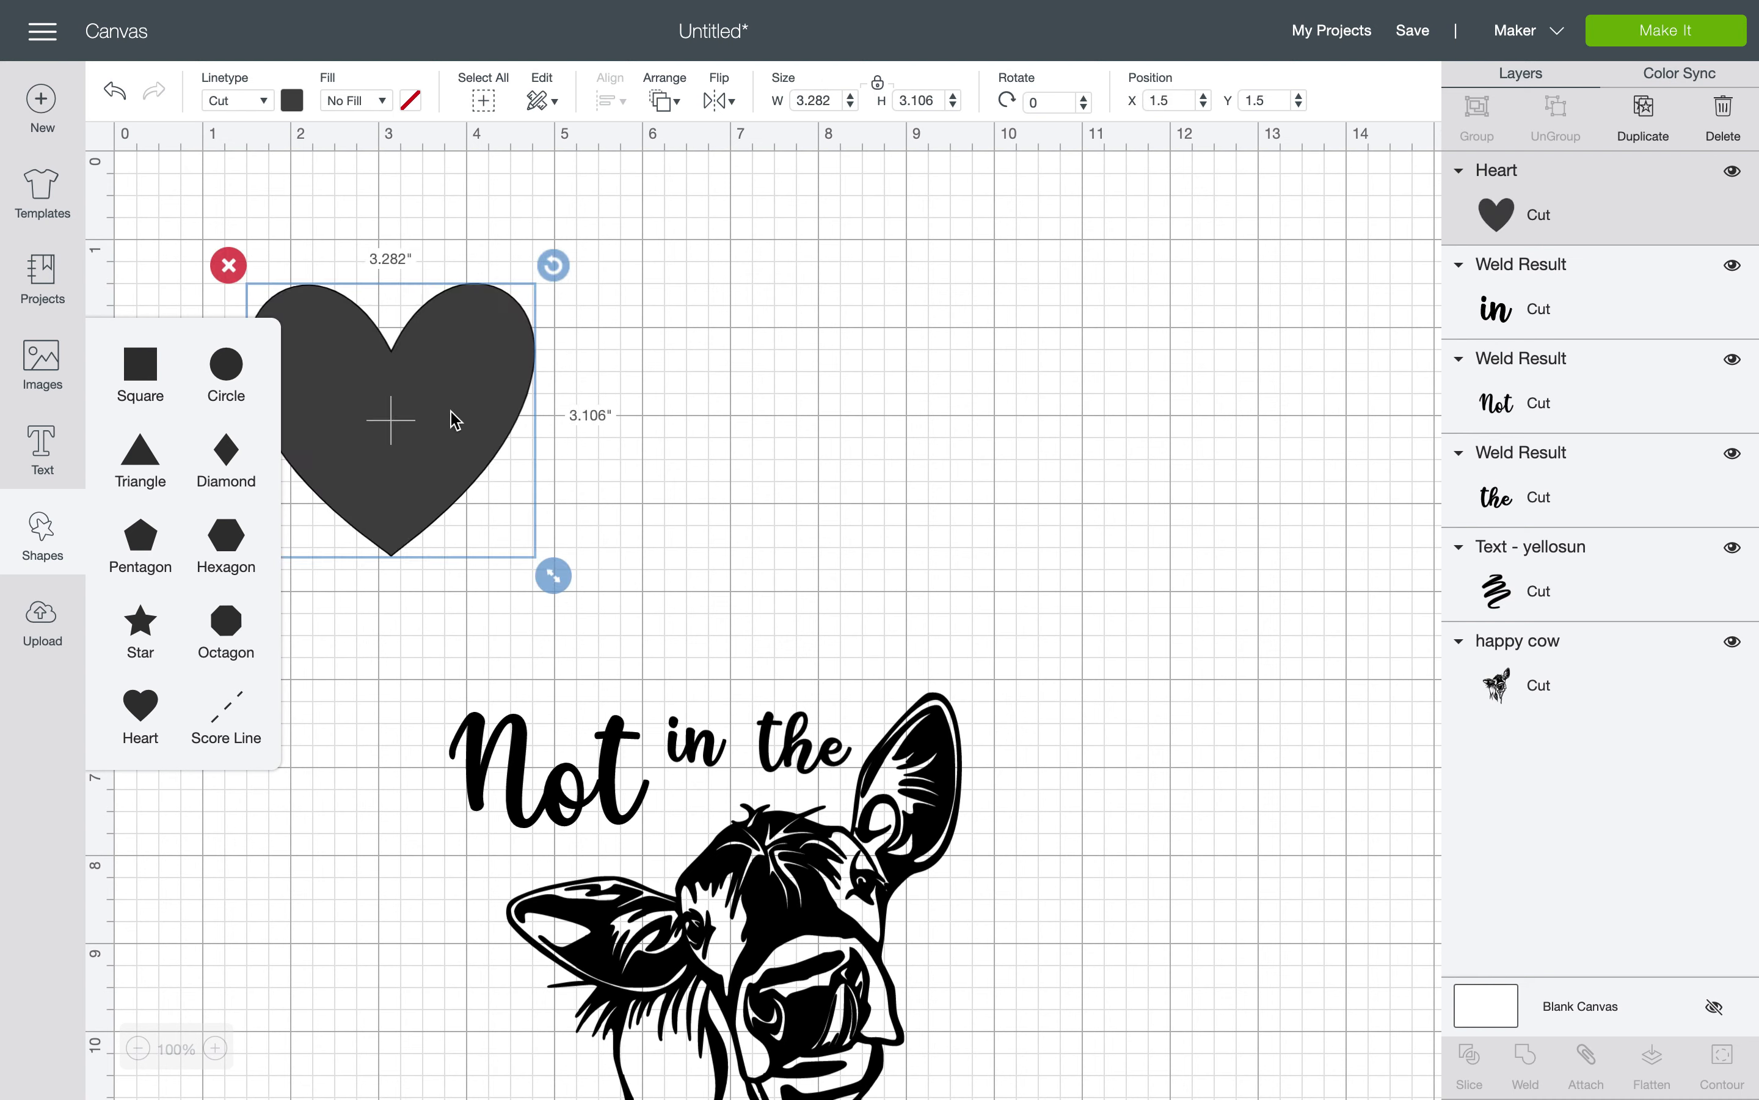
{"action": "left_click_drag", "start_coordinate": [455, 420], "coordinate": [834, 432]}
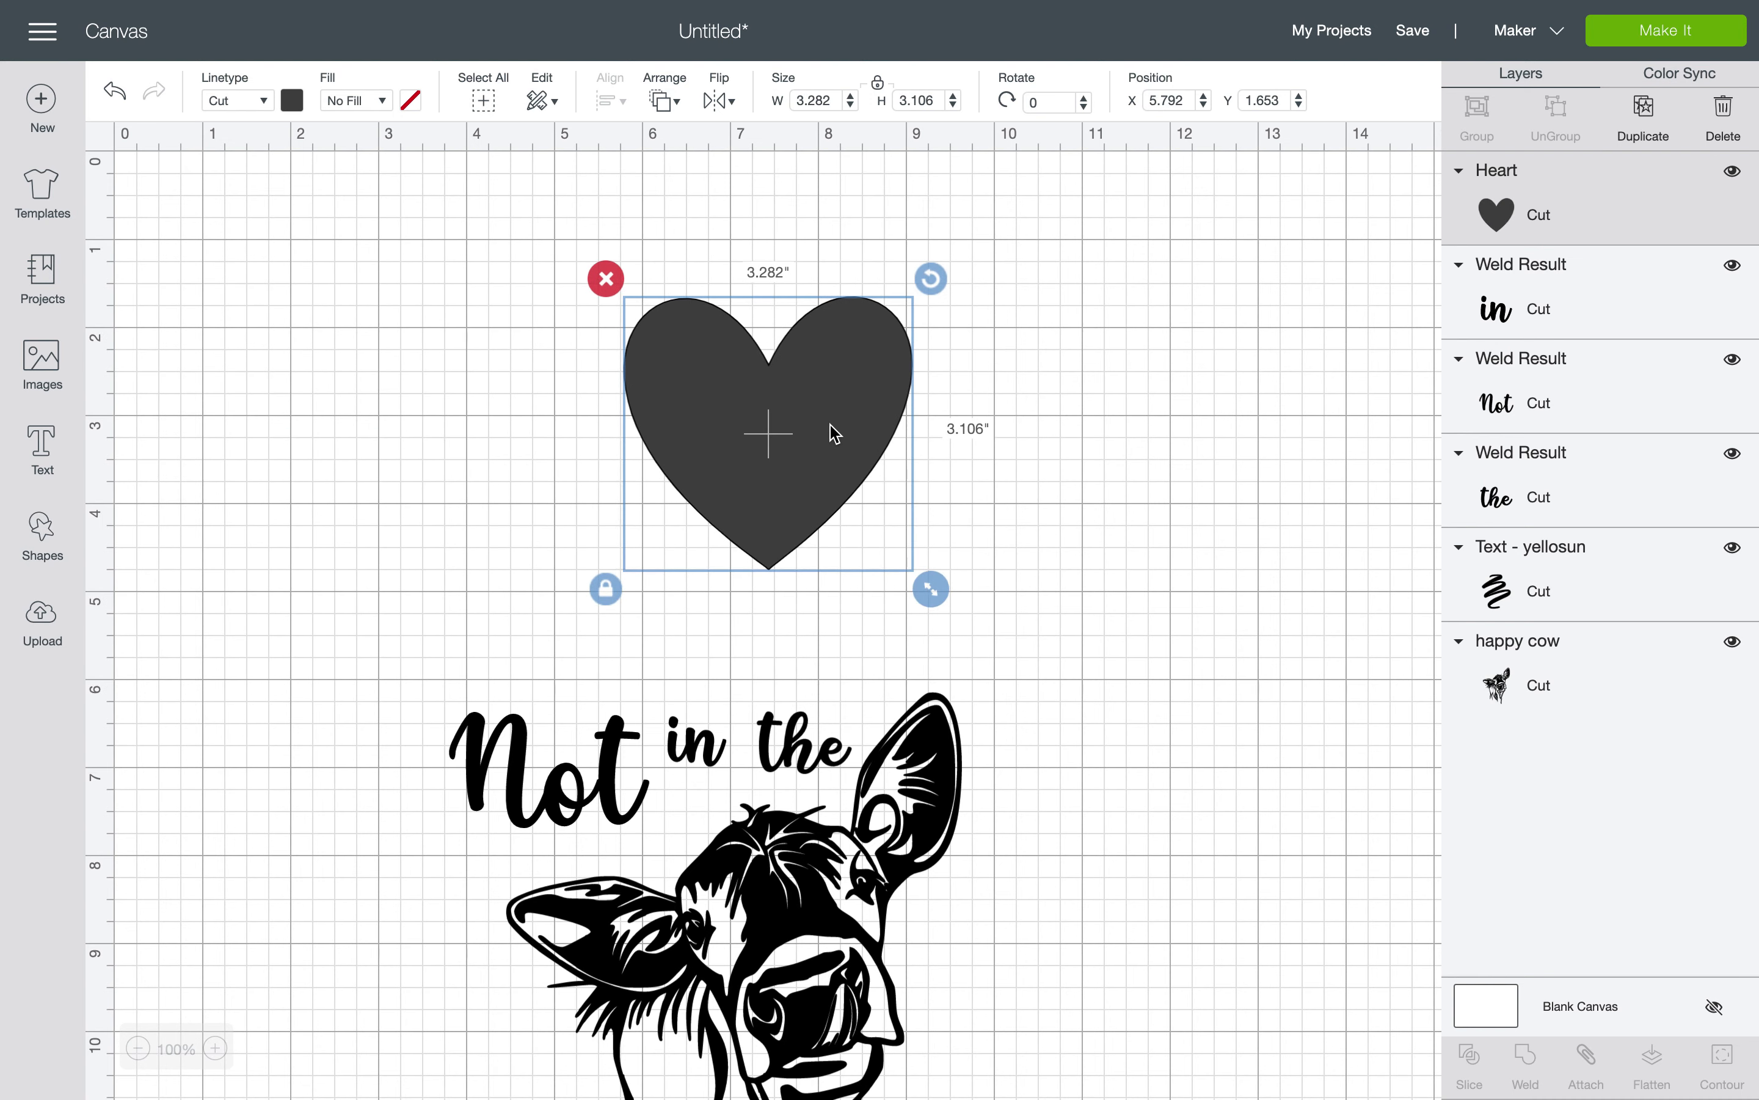
{"action": "left_click", "coordinate": [1131, 387]}
{"action": "left_click", "coordinate": [807, 458]}
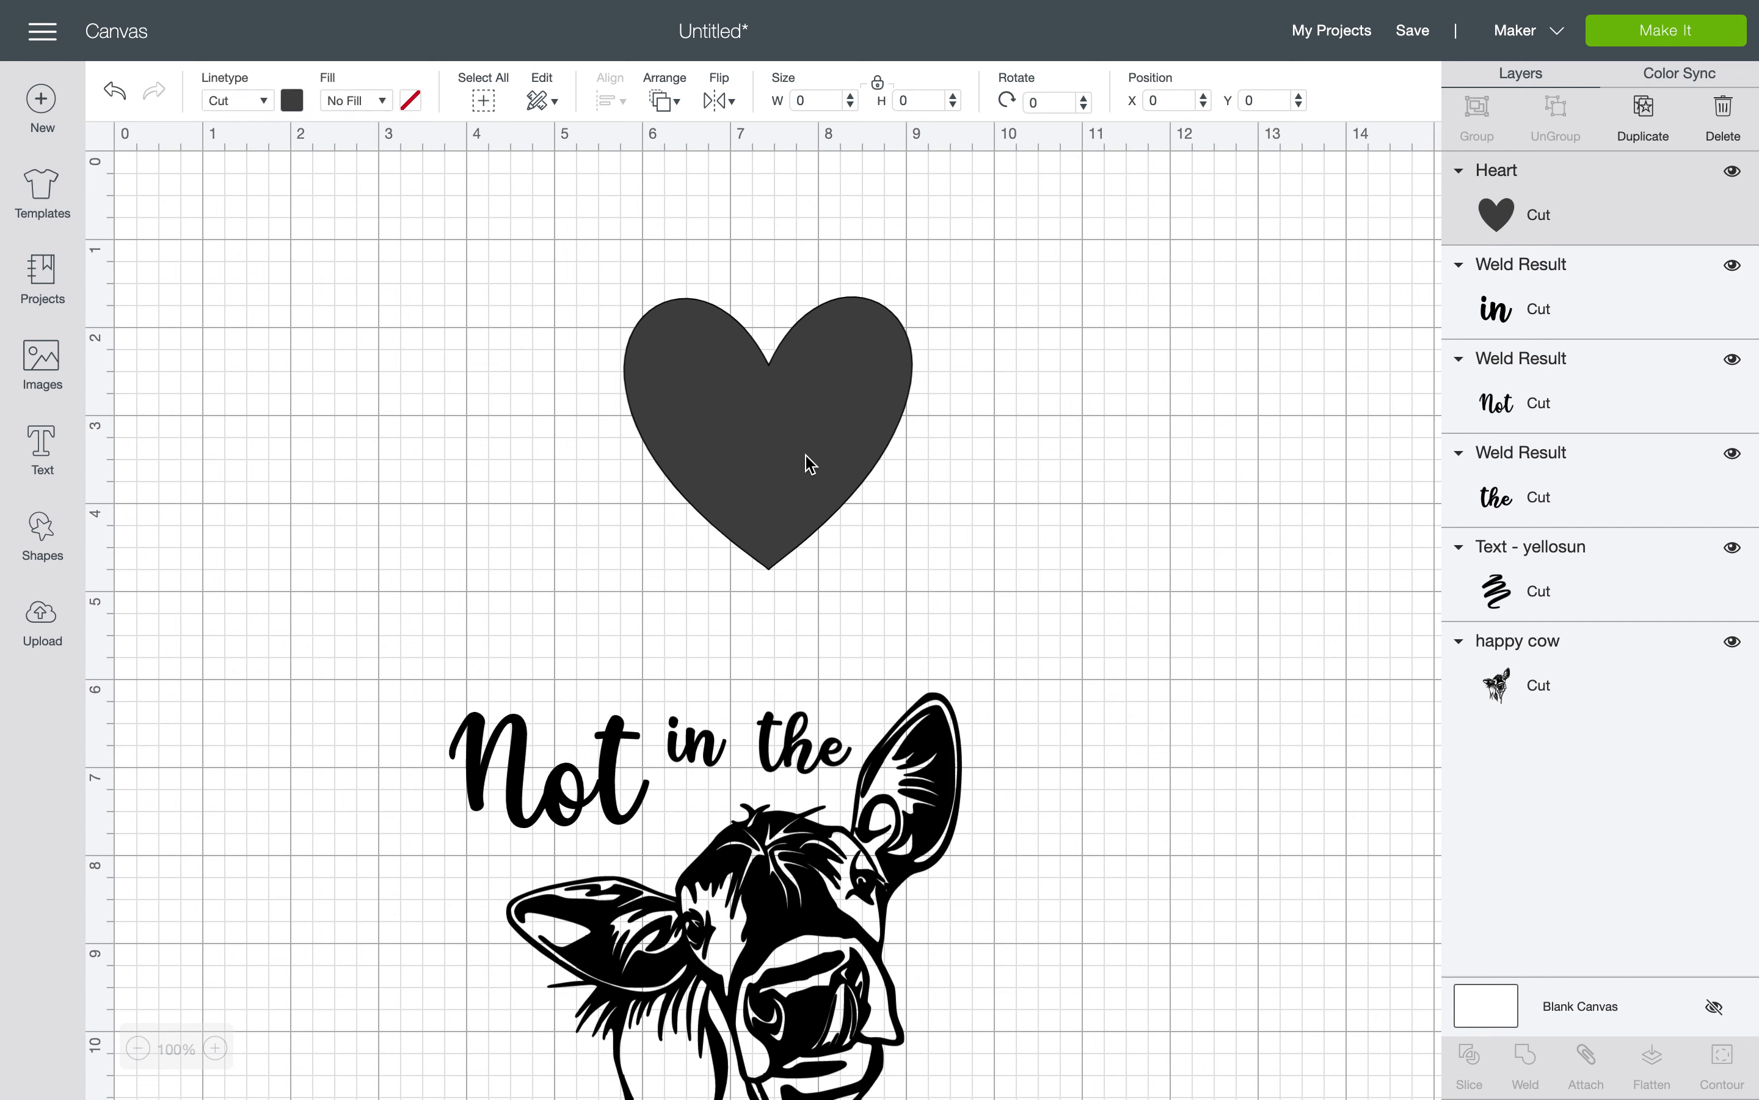
{"action": "left_click", "coordinate": [1047, 333]}
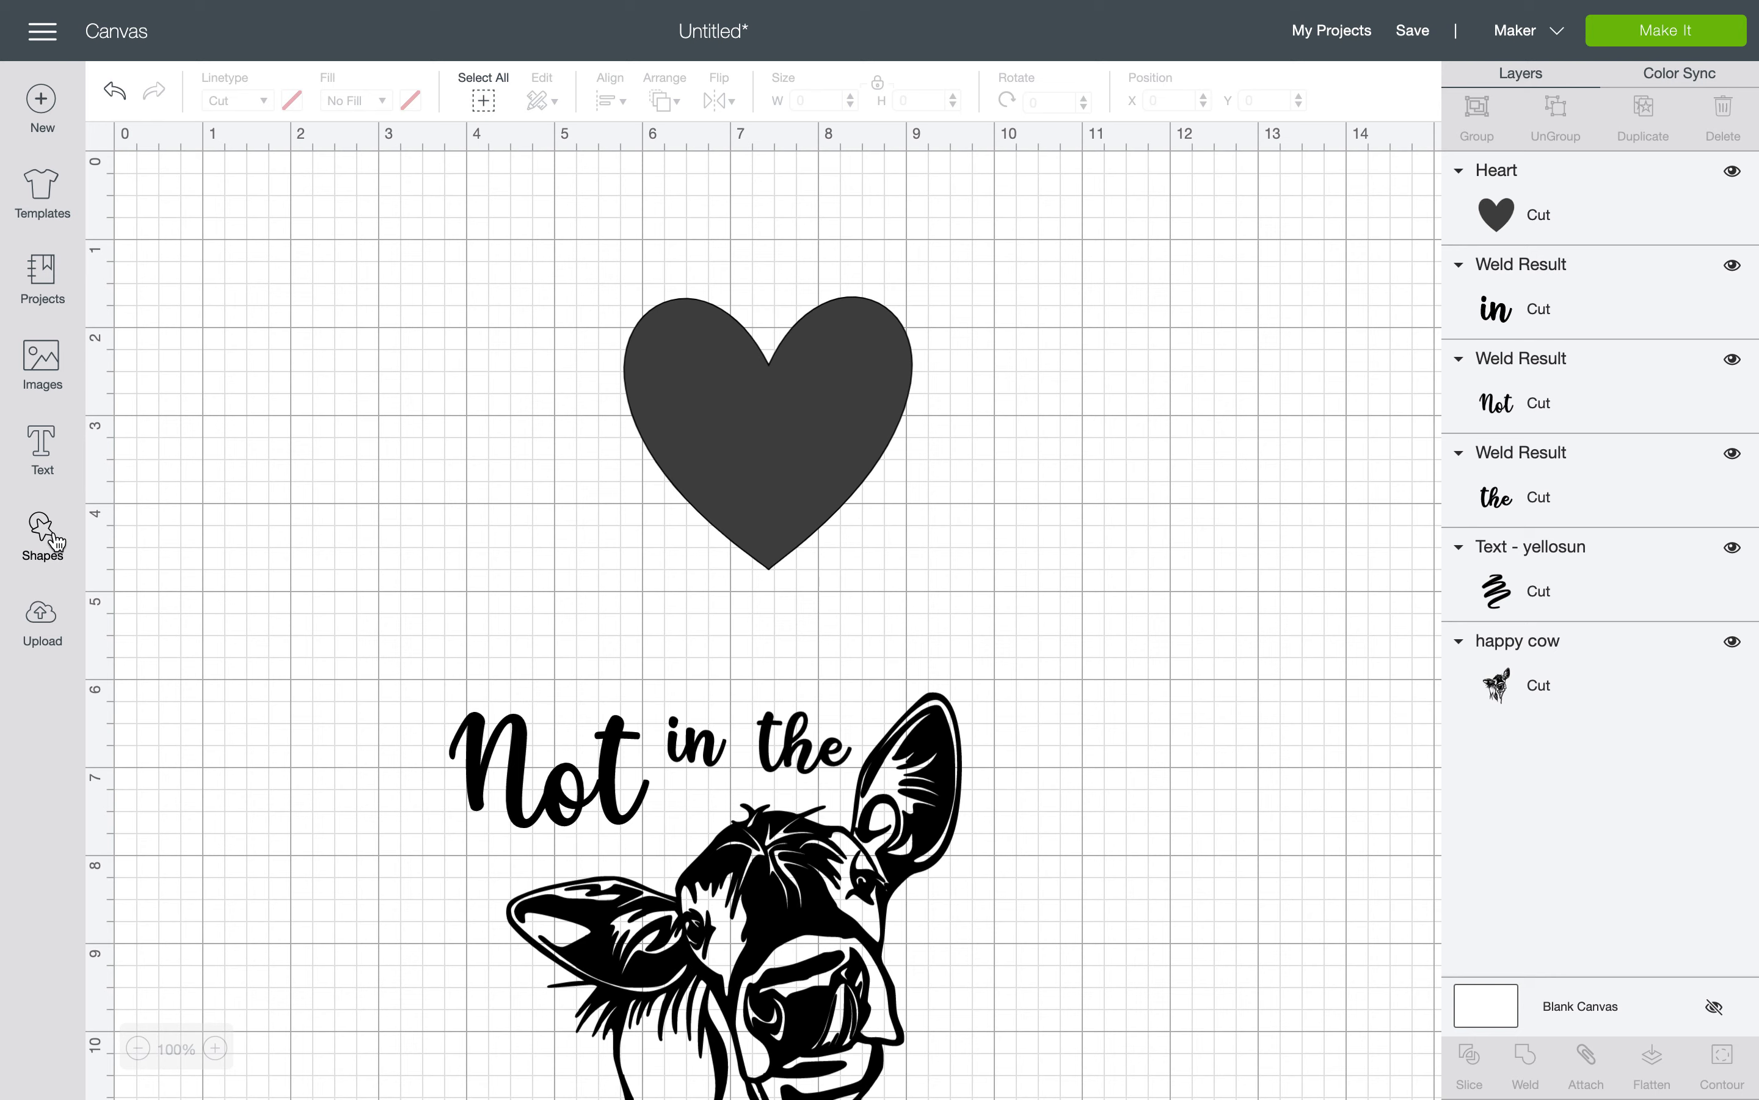
Add the text Heart over the upper heart shape at about X 6.208, Y 2.458 and ungroup it to letters
{"action": "left_click", "coordinate": [41, 445]}
{"action": "type", "text": "Heart"}
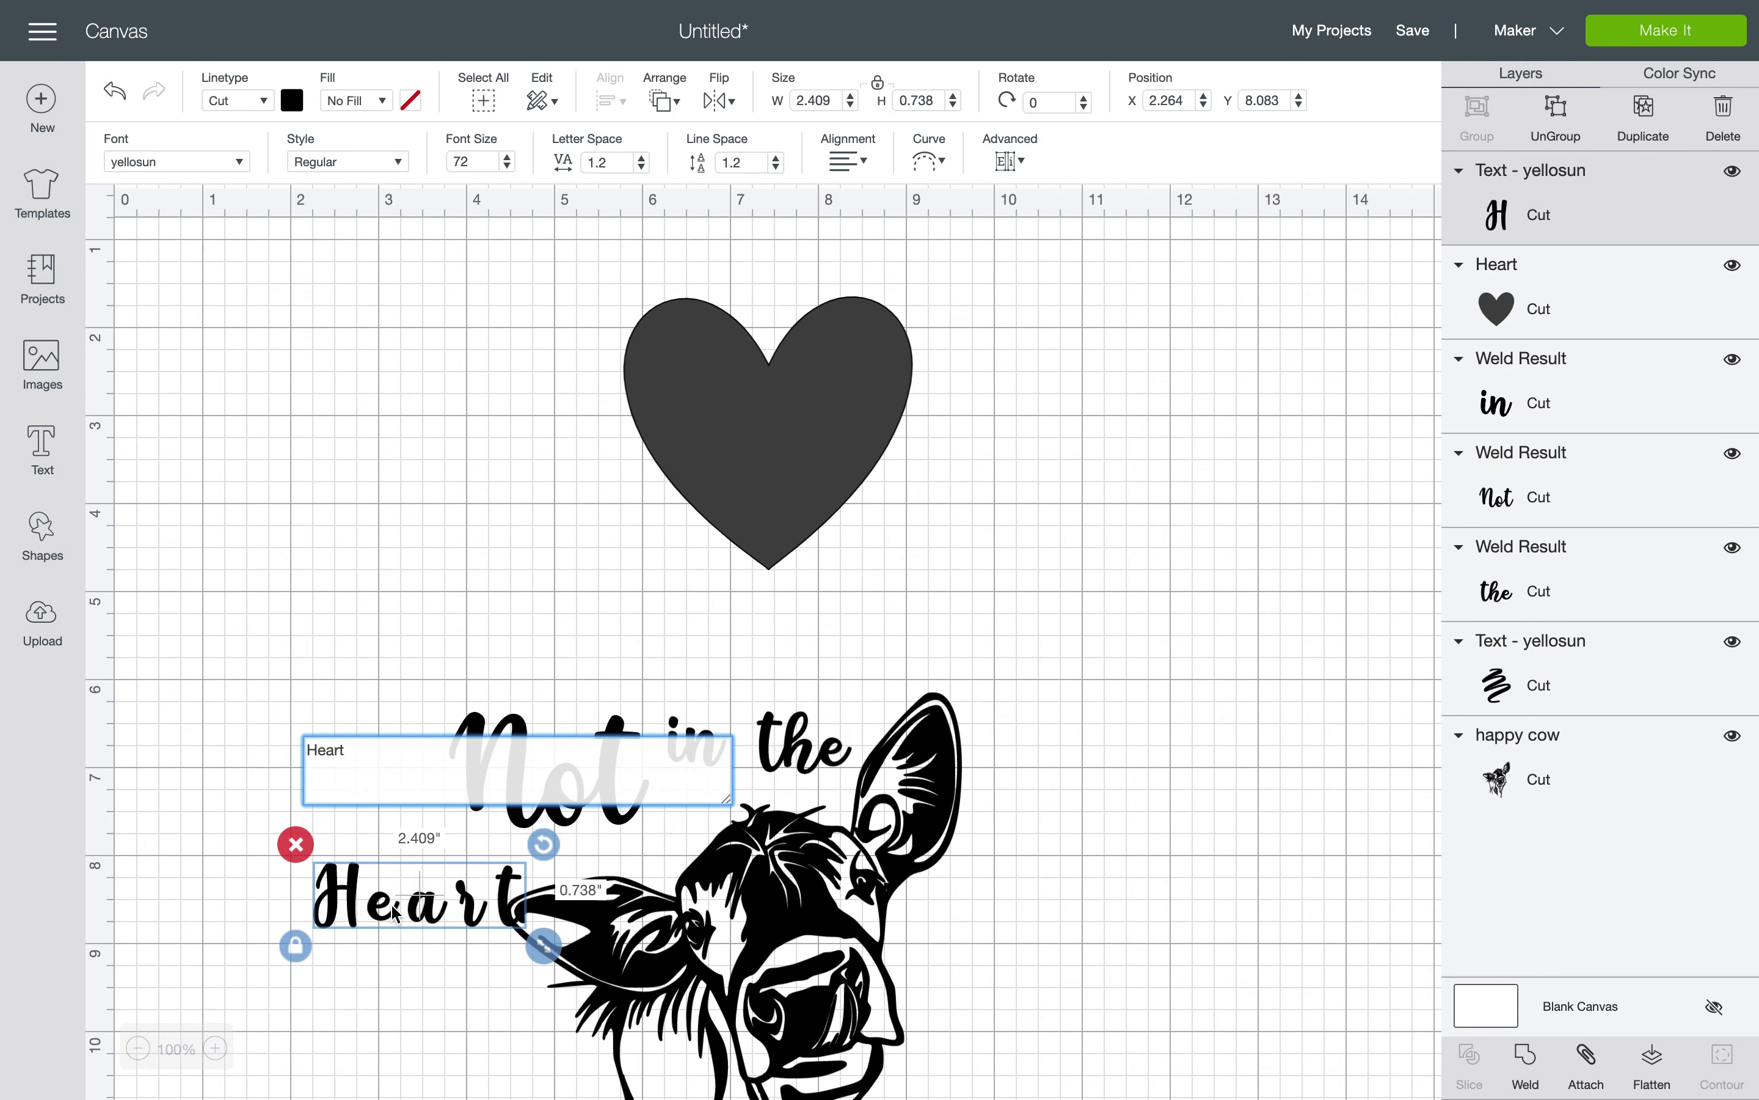
{"action": "left_click_drag", "start_coordinate": [318, 894], "coordinate": [745, 418]}
{"action": "left_click", "coordinate": [1010, 161]}
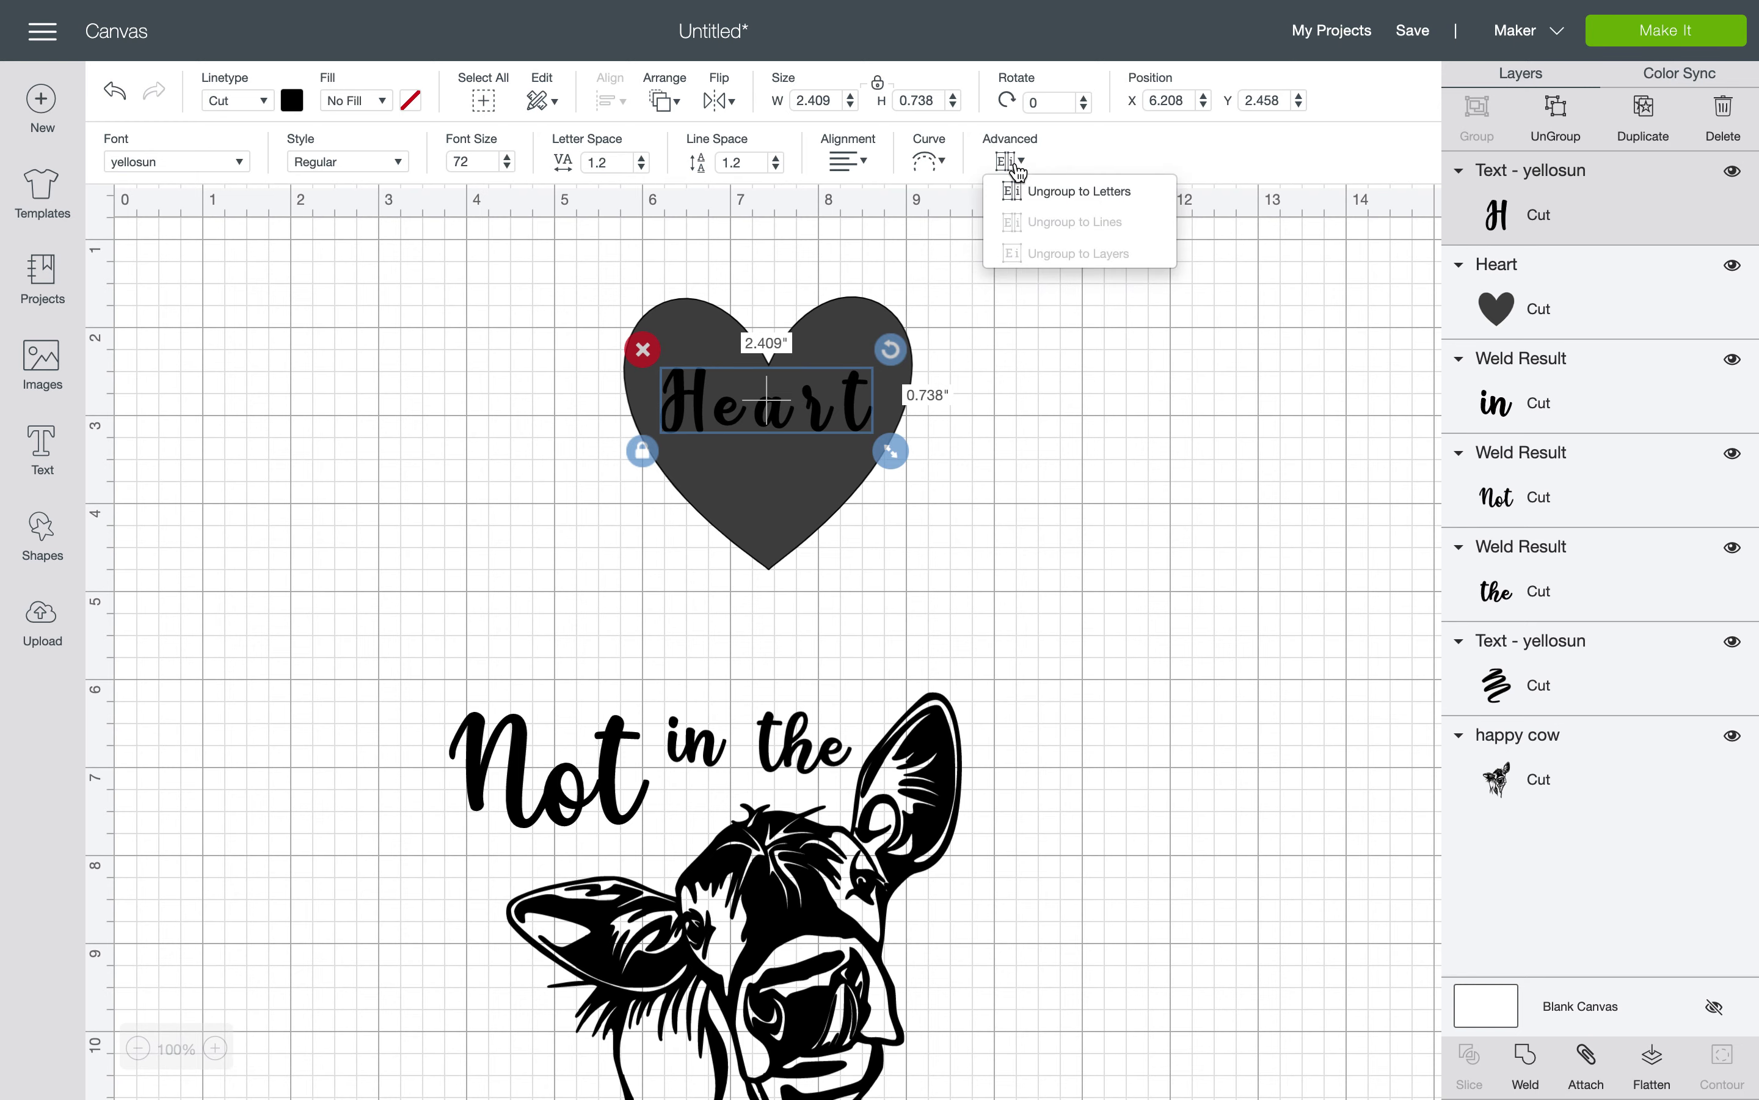
{"action": "left_click", "coordinate": [1029, 186]}
Unlock proportions and stretch the letters H and e of Heart, making the e about 0.548" wide by 1.081" high
{"action": "mouse_move", "coordinate": [692, 409]}
{"action": "left_mouse_down"}
{"action": "mouse_move", "coordinate": [664, 341]}
{"action": "mouse_move", "coordinate": [699, 435]}
{"action": "left_mouse_up"}
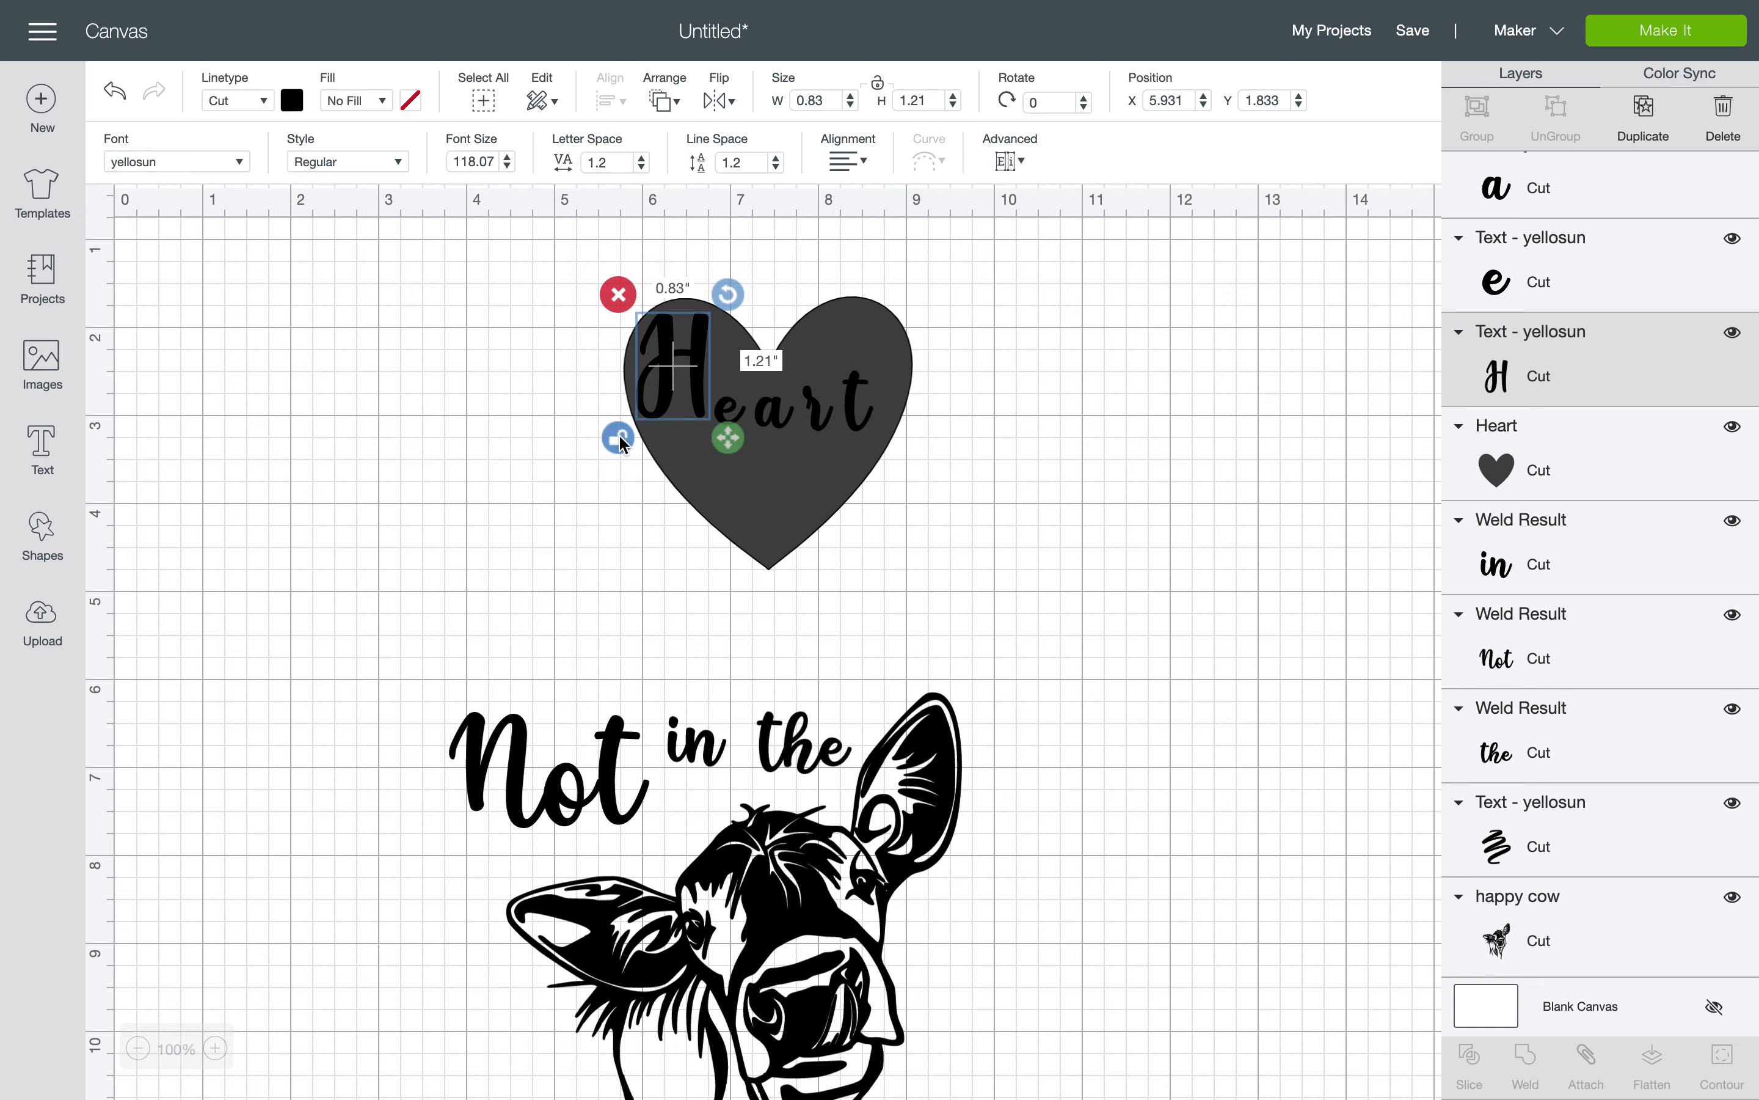
{"action": "left_click", "coordinate": [619, 439]}
{"action": "left_click_drag", "start_coordinate": [728, 438], "coordinate": [791, 444]}
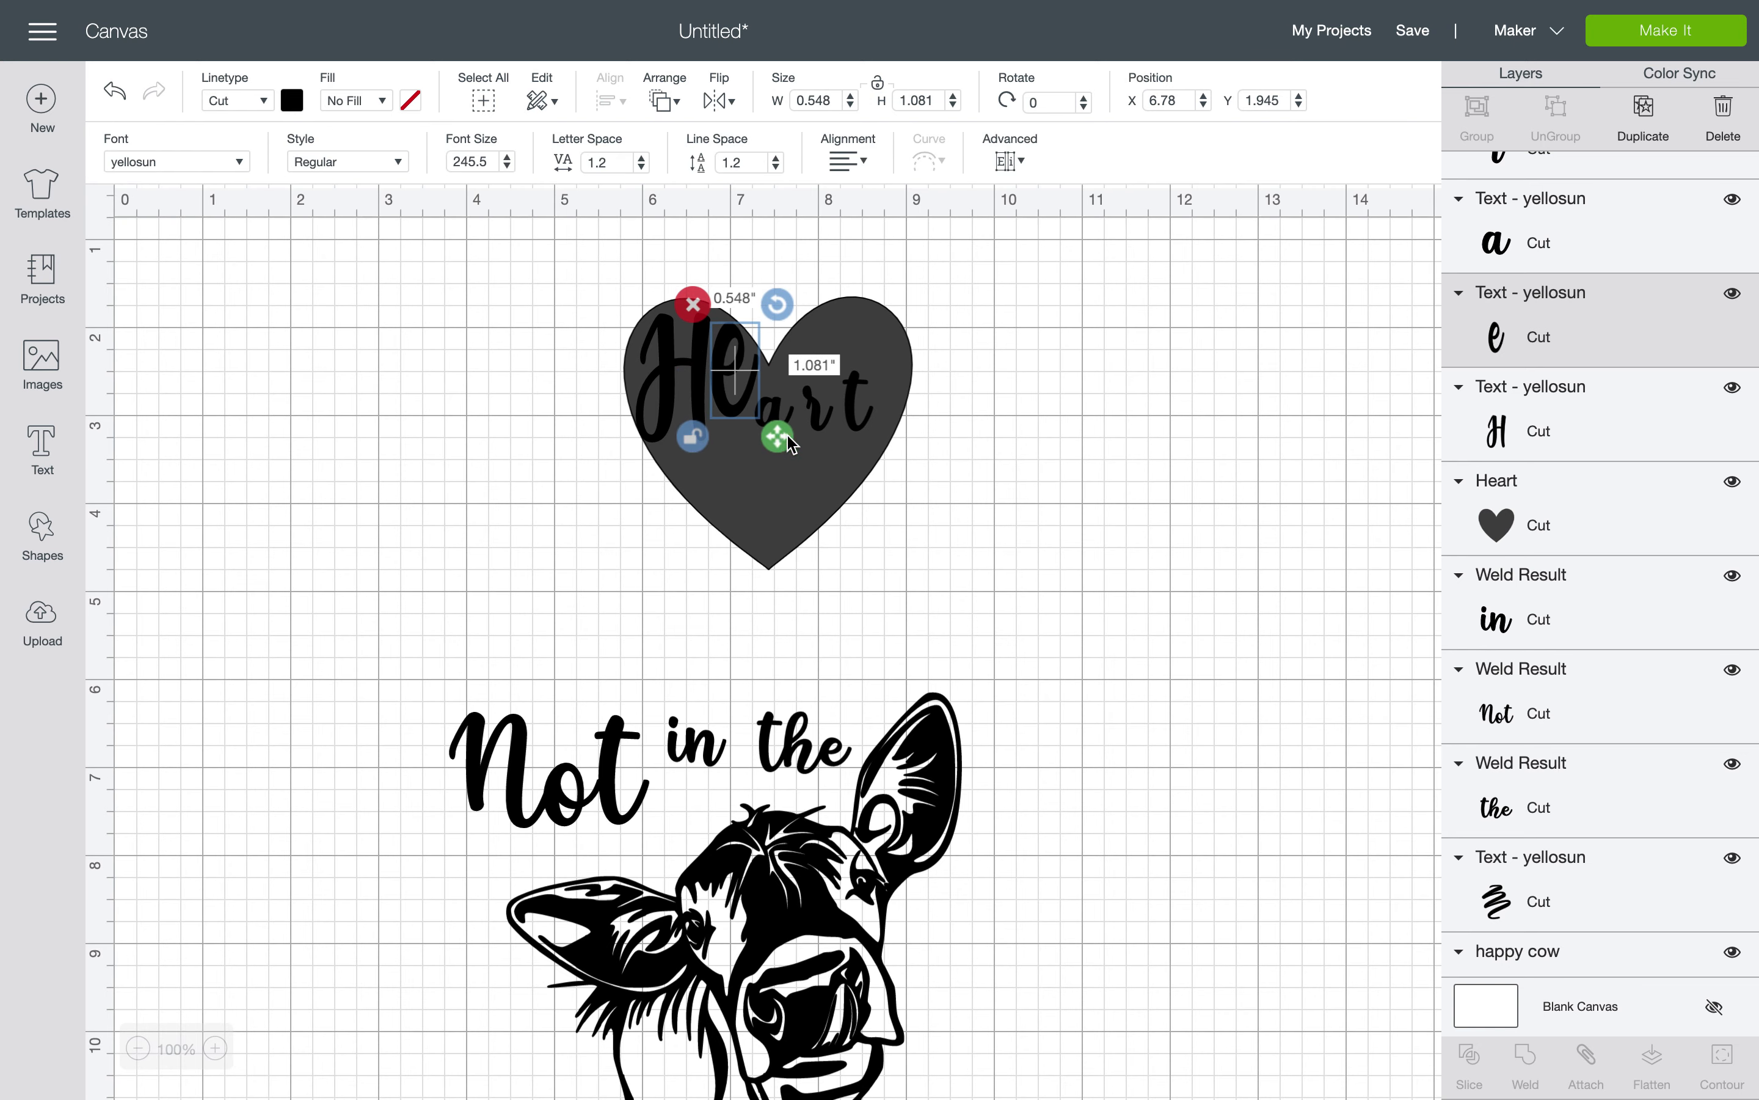
Enlarge the letter a to about 0.534" by 0.71" and move the r up to about X 7.772, Y 1.952
{"action": "left_click", "coordinate": [775, 417]}
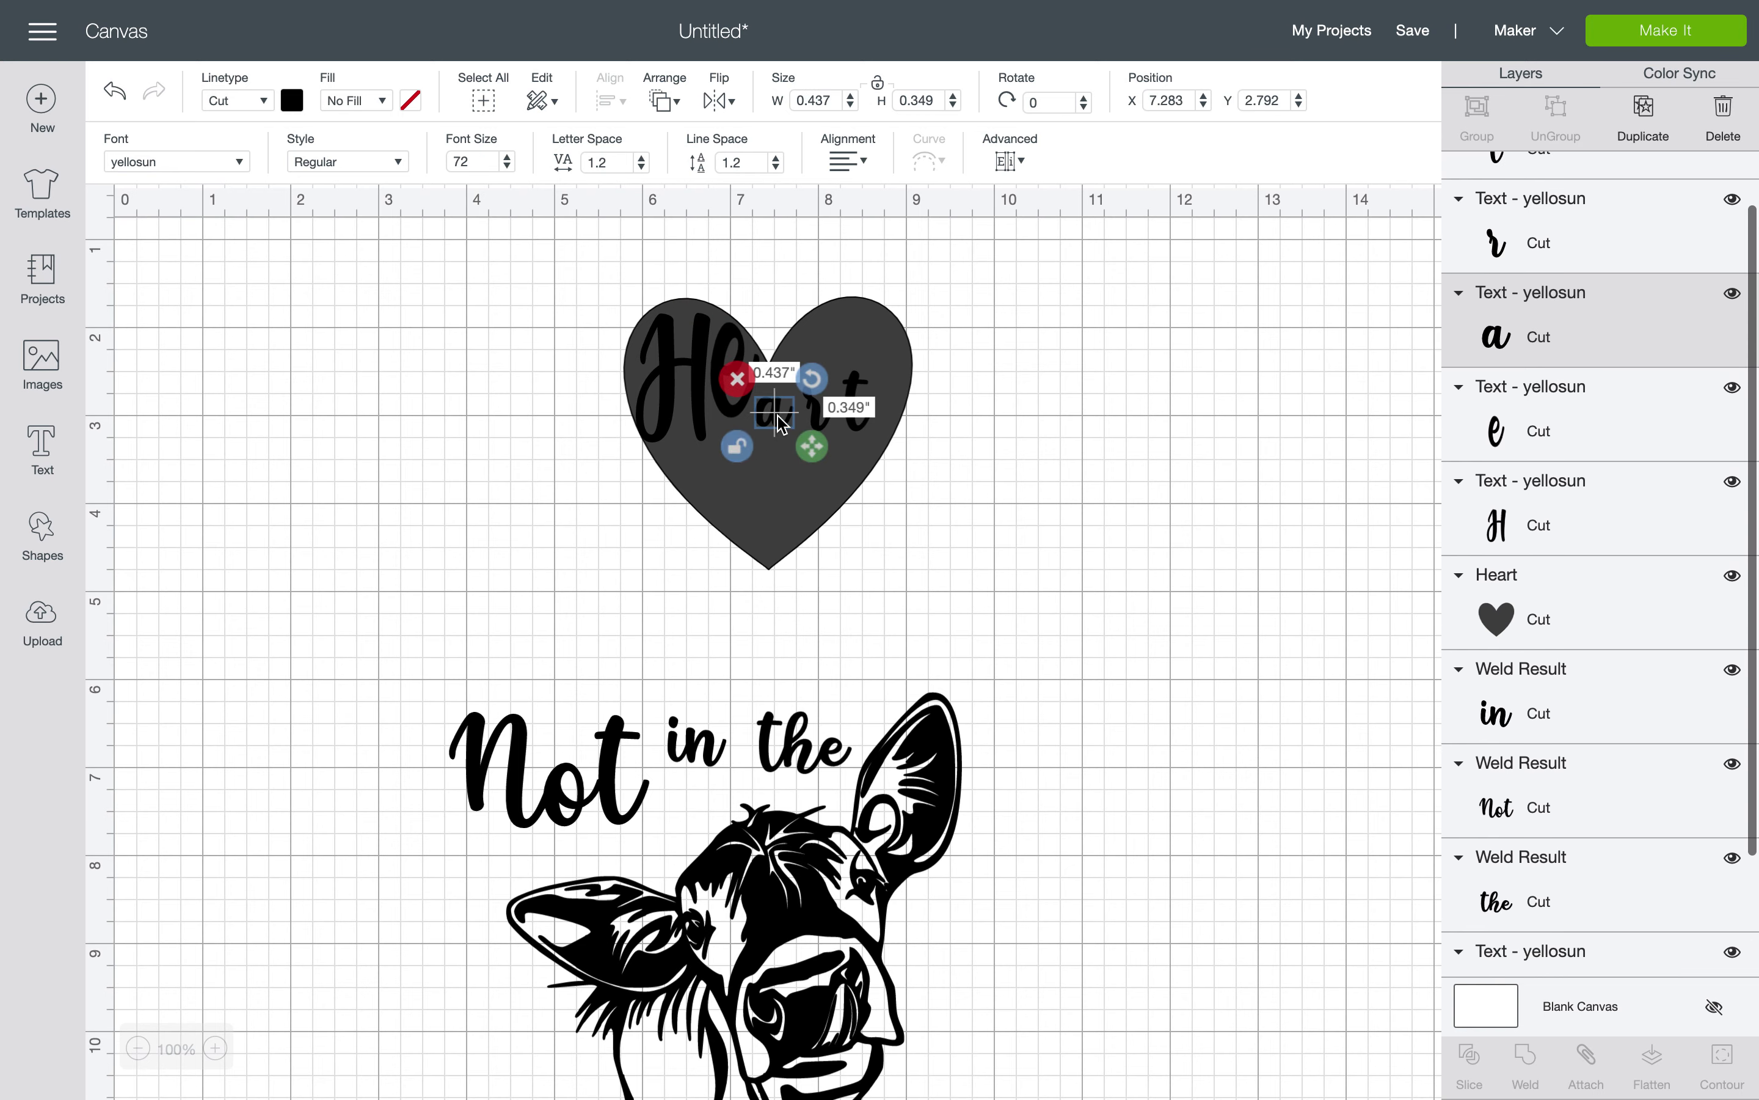
{"action": "left_click_drag", "start_coordinate": [780, 419], "coordinate": [818, 339]}
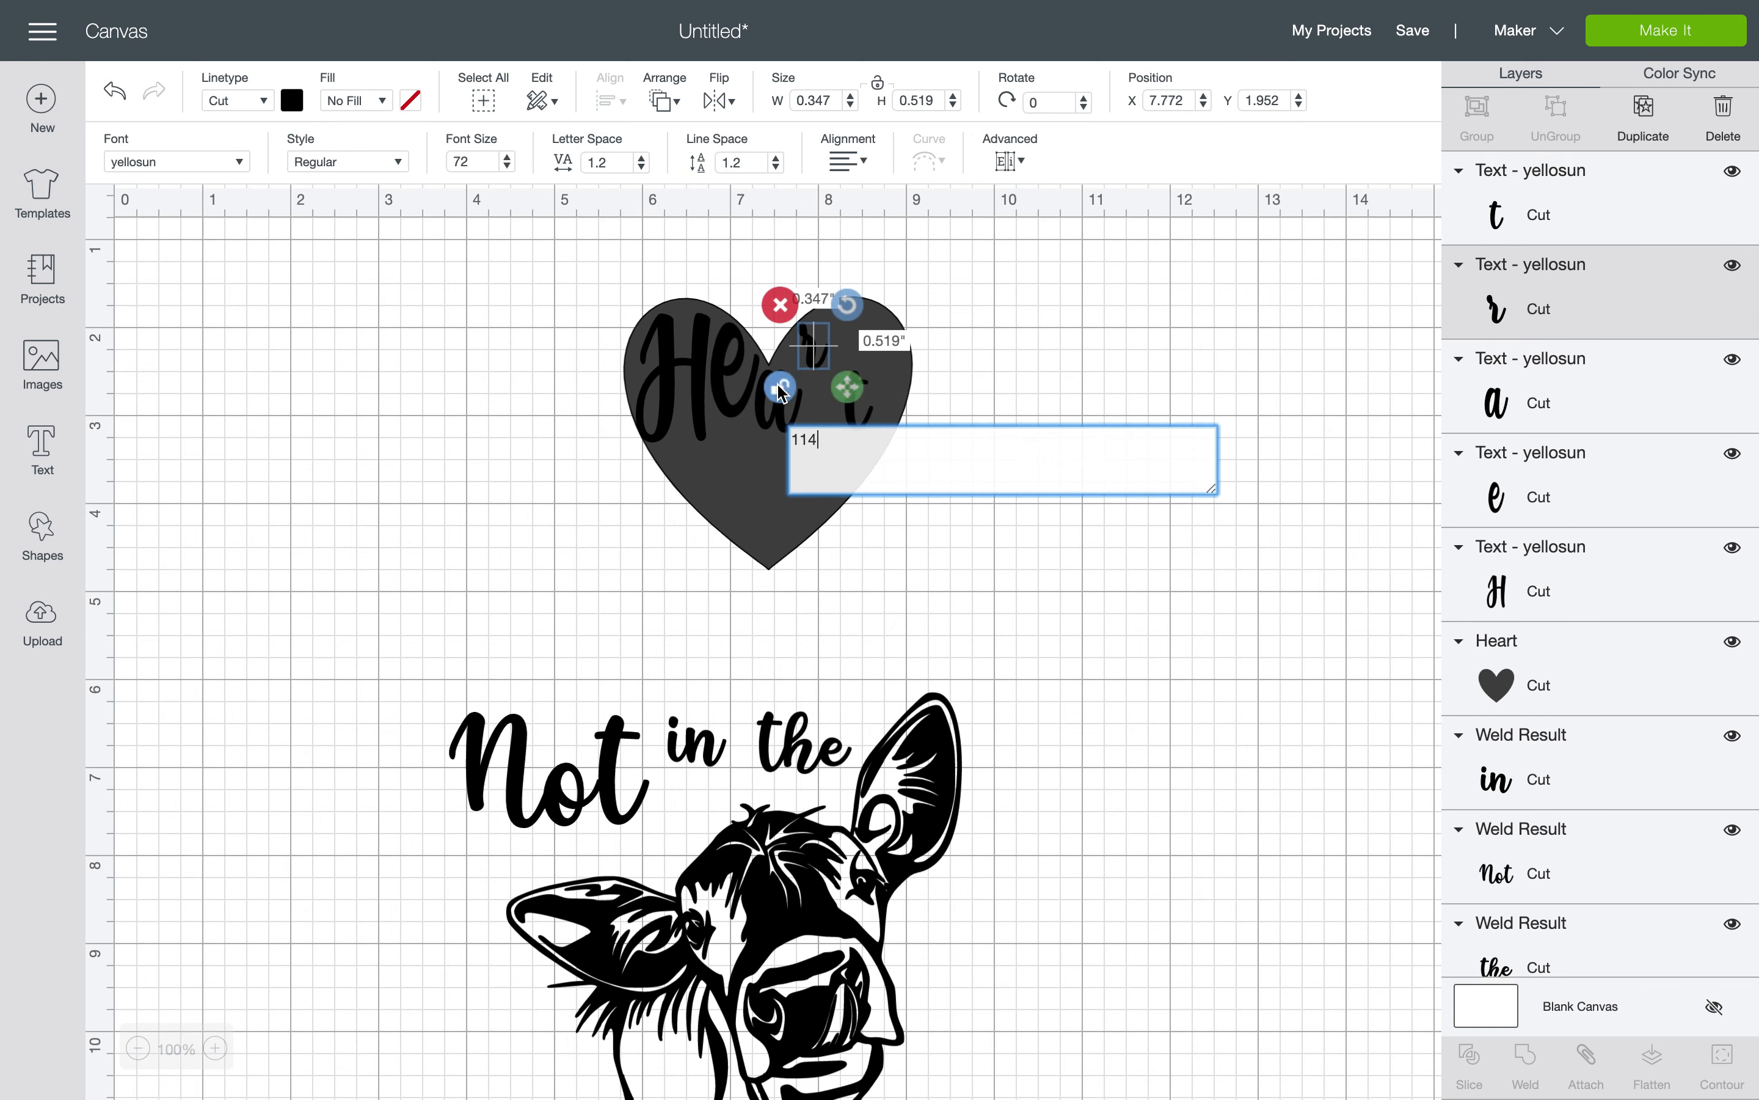
{"action": "left_click", "coordinate": [927, 387]}
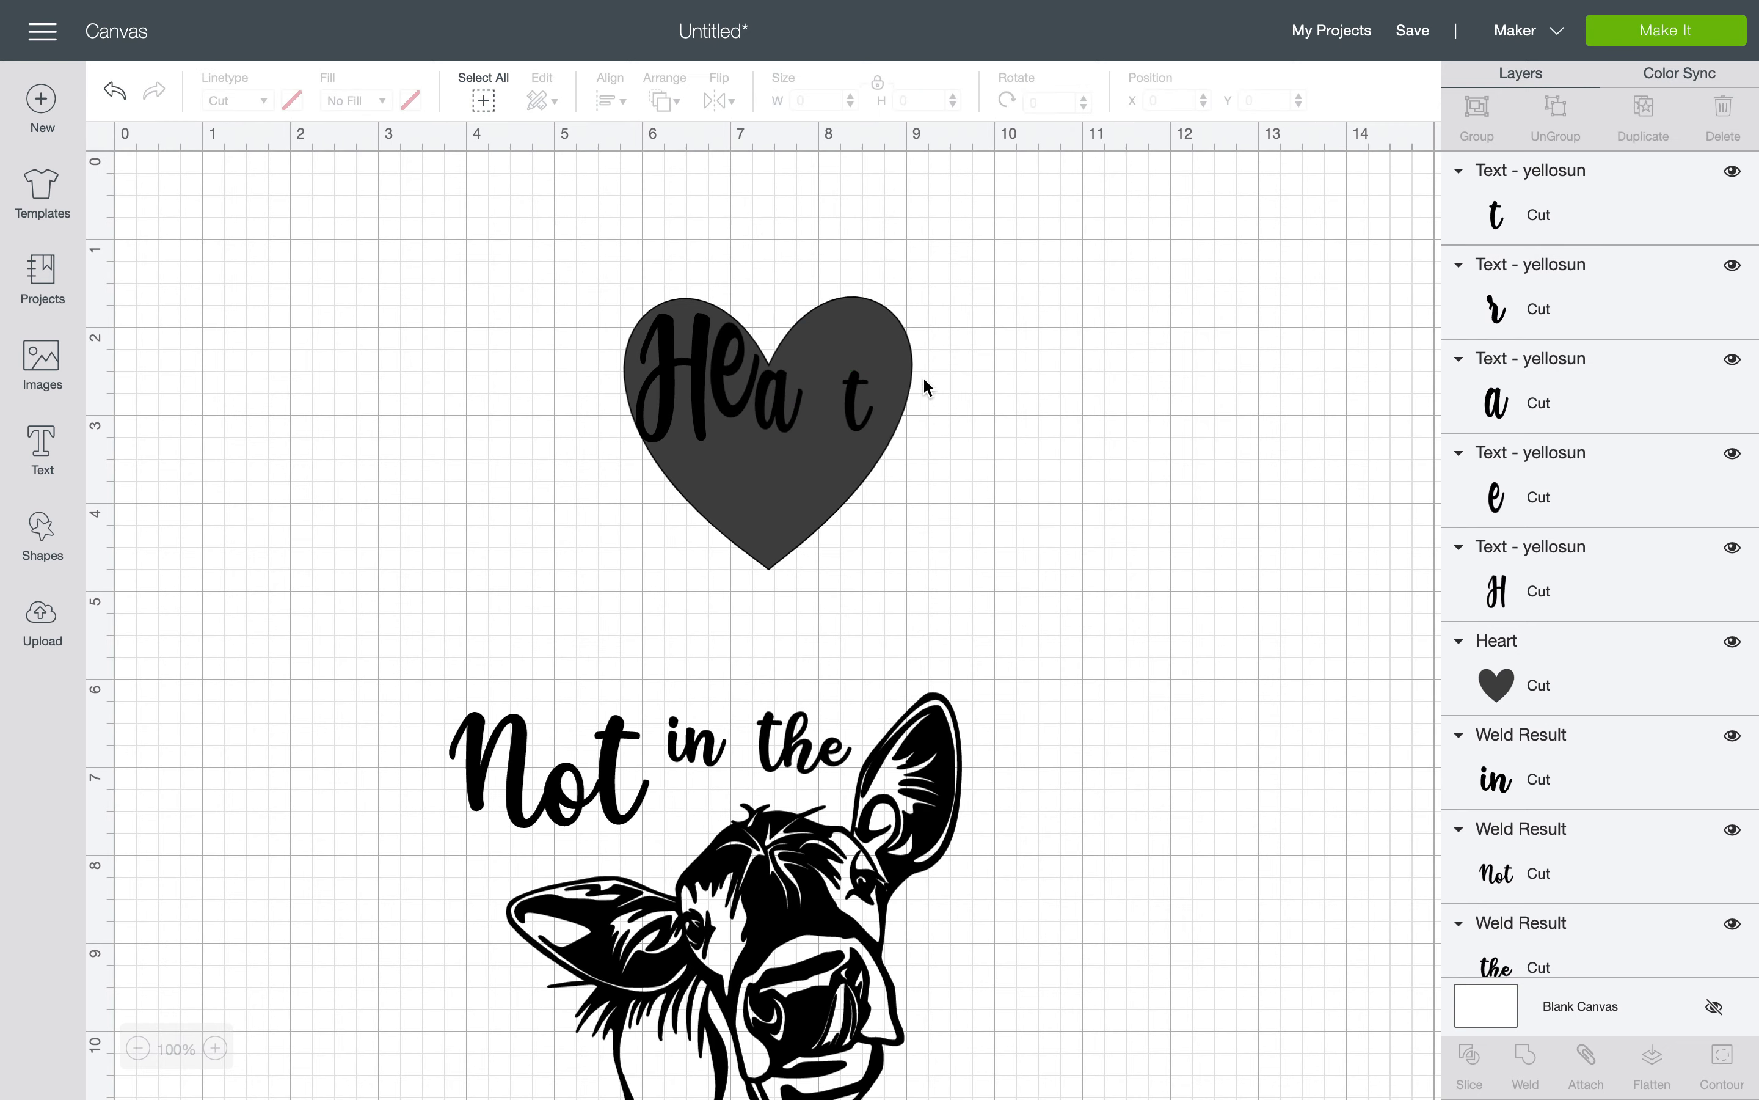
Move the letter t outside the heart to about X 10.282, Y 2.133 and enlarge the r to about 0.848" by 1.269"
{"action": "left_click_drag", "start_coordinate": [861, 409], "coordinate": [1041, 378]}
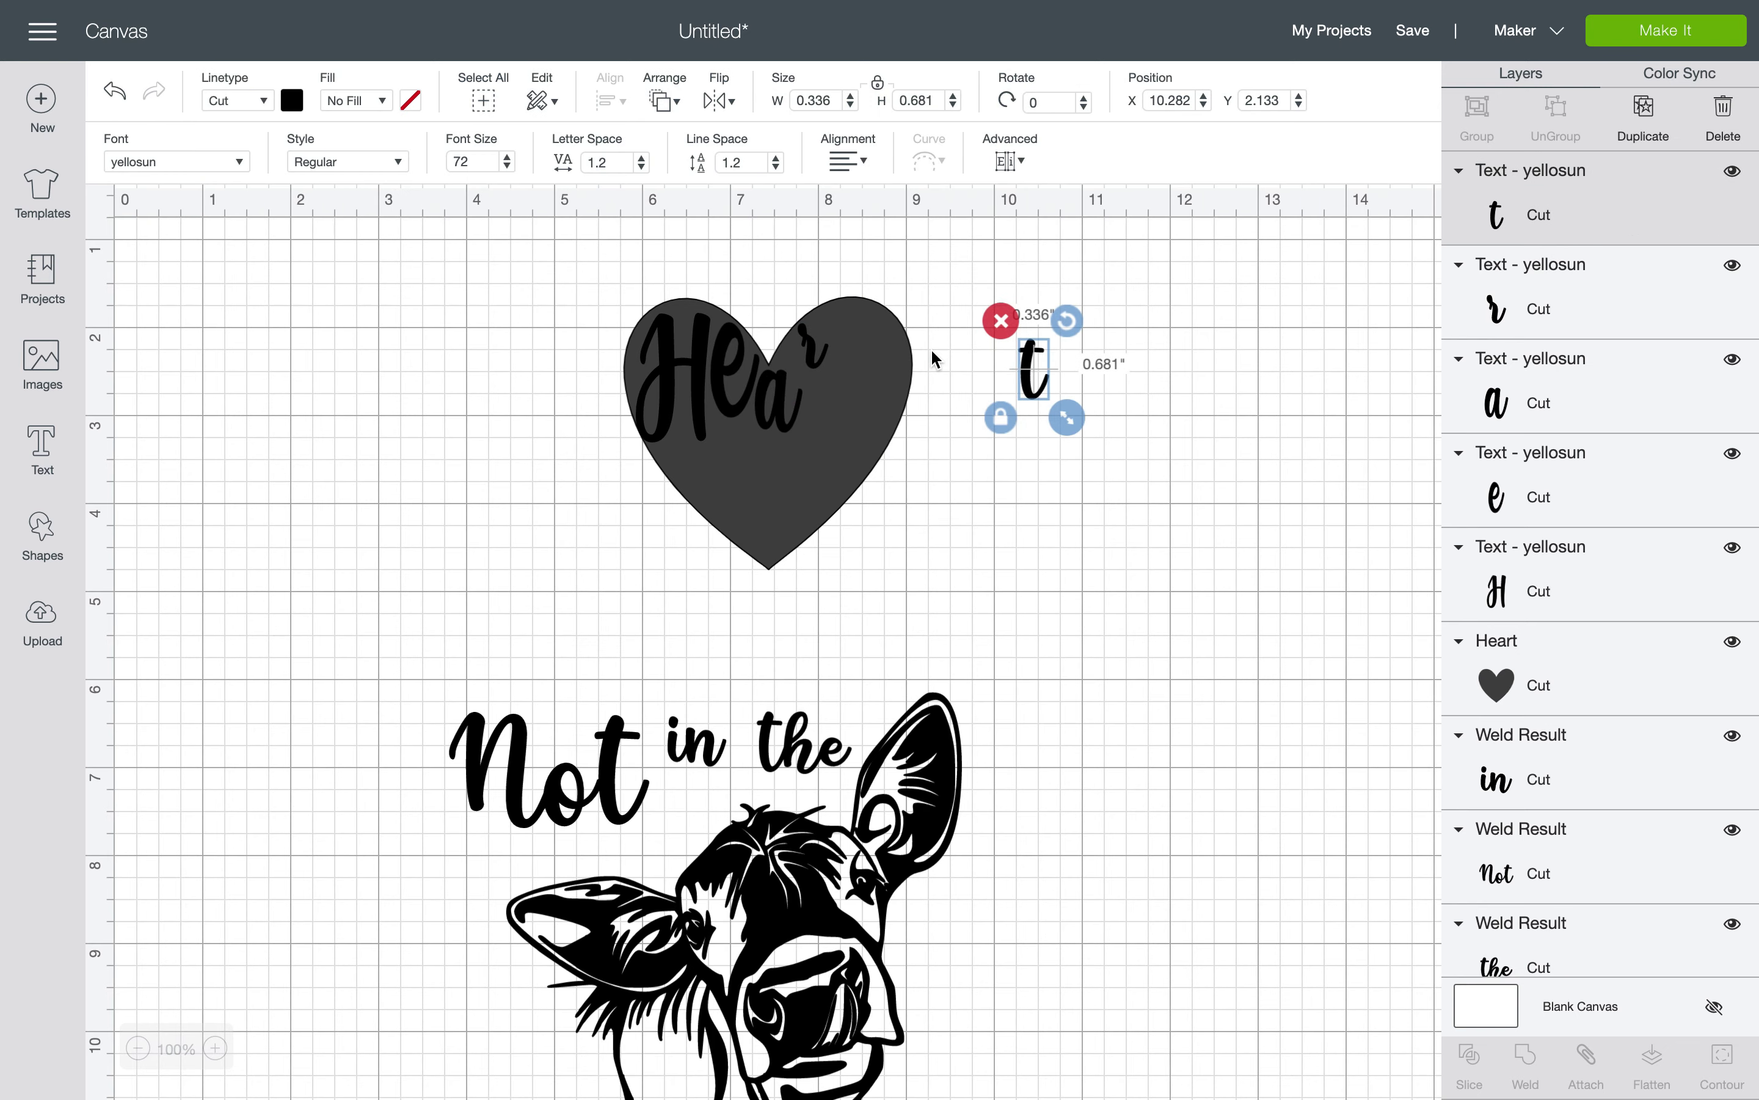
{"action": "left_click", "coordinate": [815, 348]}
{"action": "left_click_drag", "start_coordinate": [815, 348], "coordinate": [823, 409]}
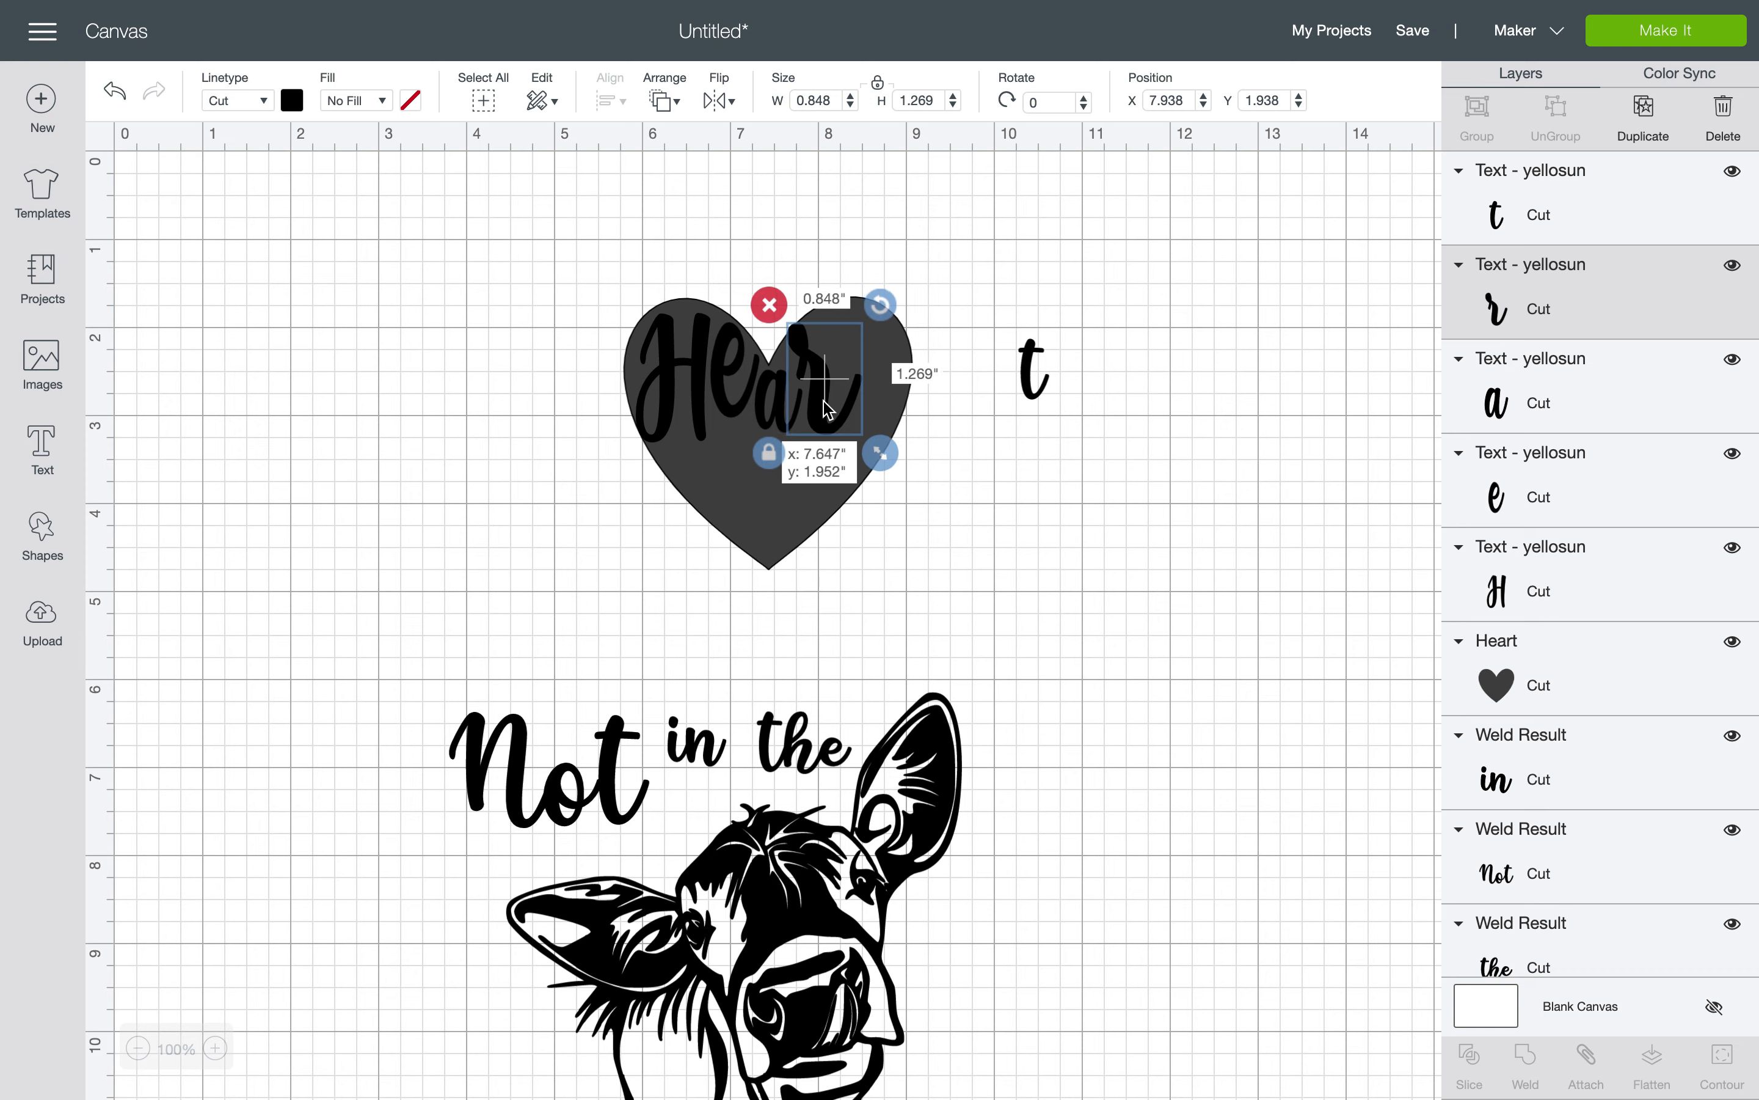
Shift the letter a to about X 7.241 and stretch the r to about 0.89" by 1.588" at X 7.633, Y 2.008
{"action": "left_click", "coordinate": [776, 406]}
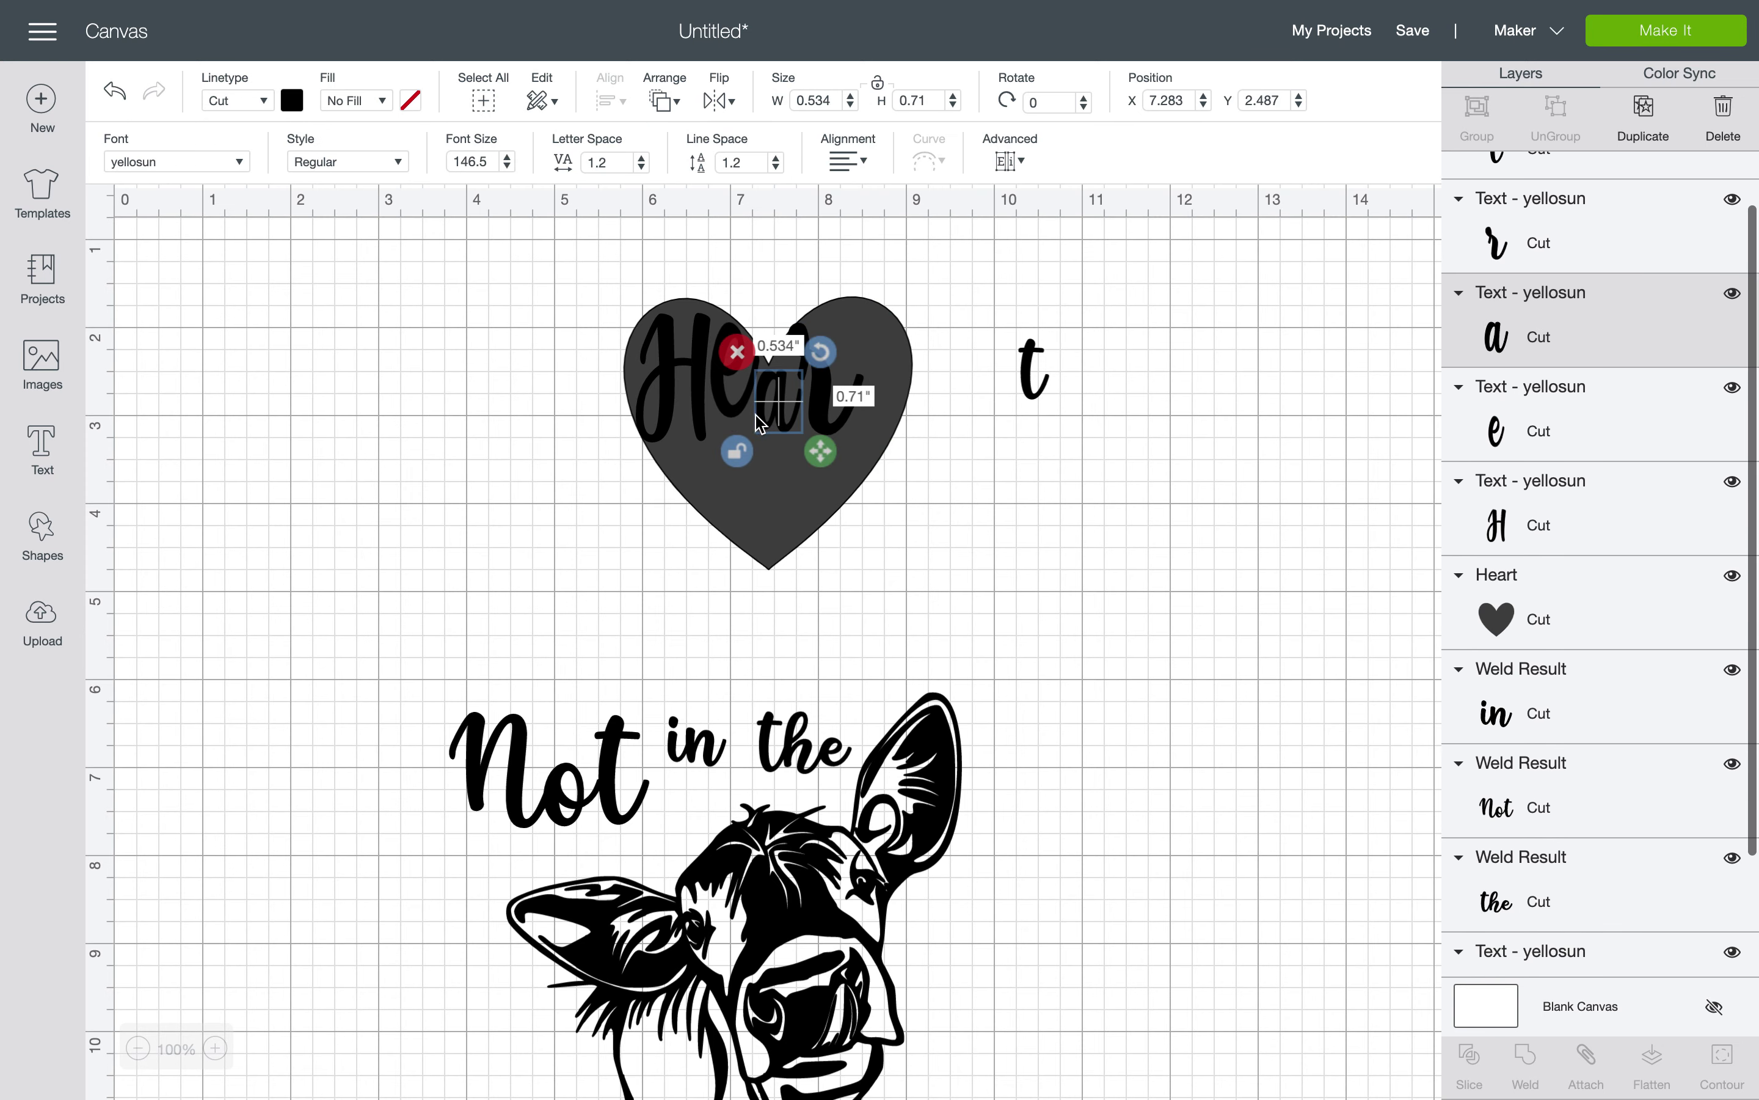
{"action": "left_click_drag", "start_coordinate": [770, 421], "coordinate": [882, 493]}
{"action": "left_click", "coordinate": [813, 428]}
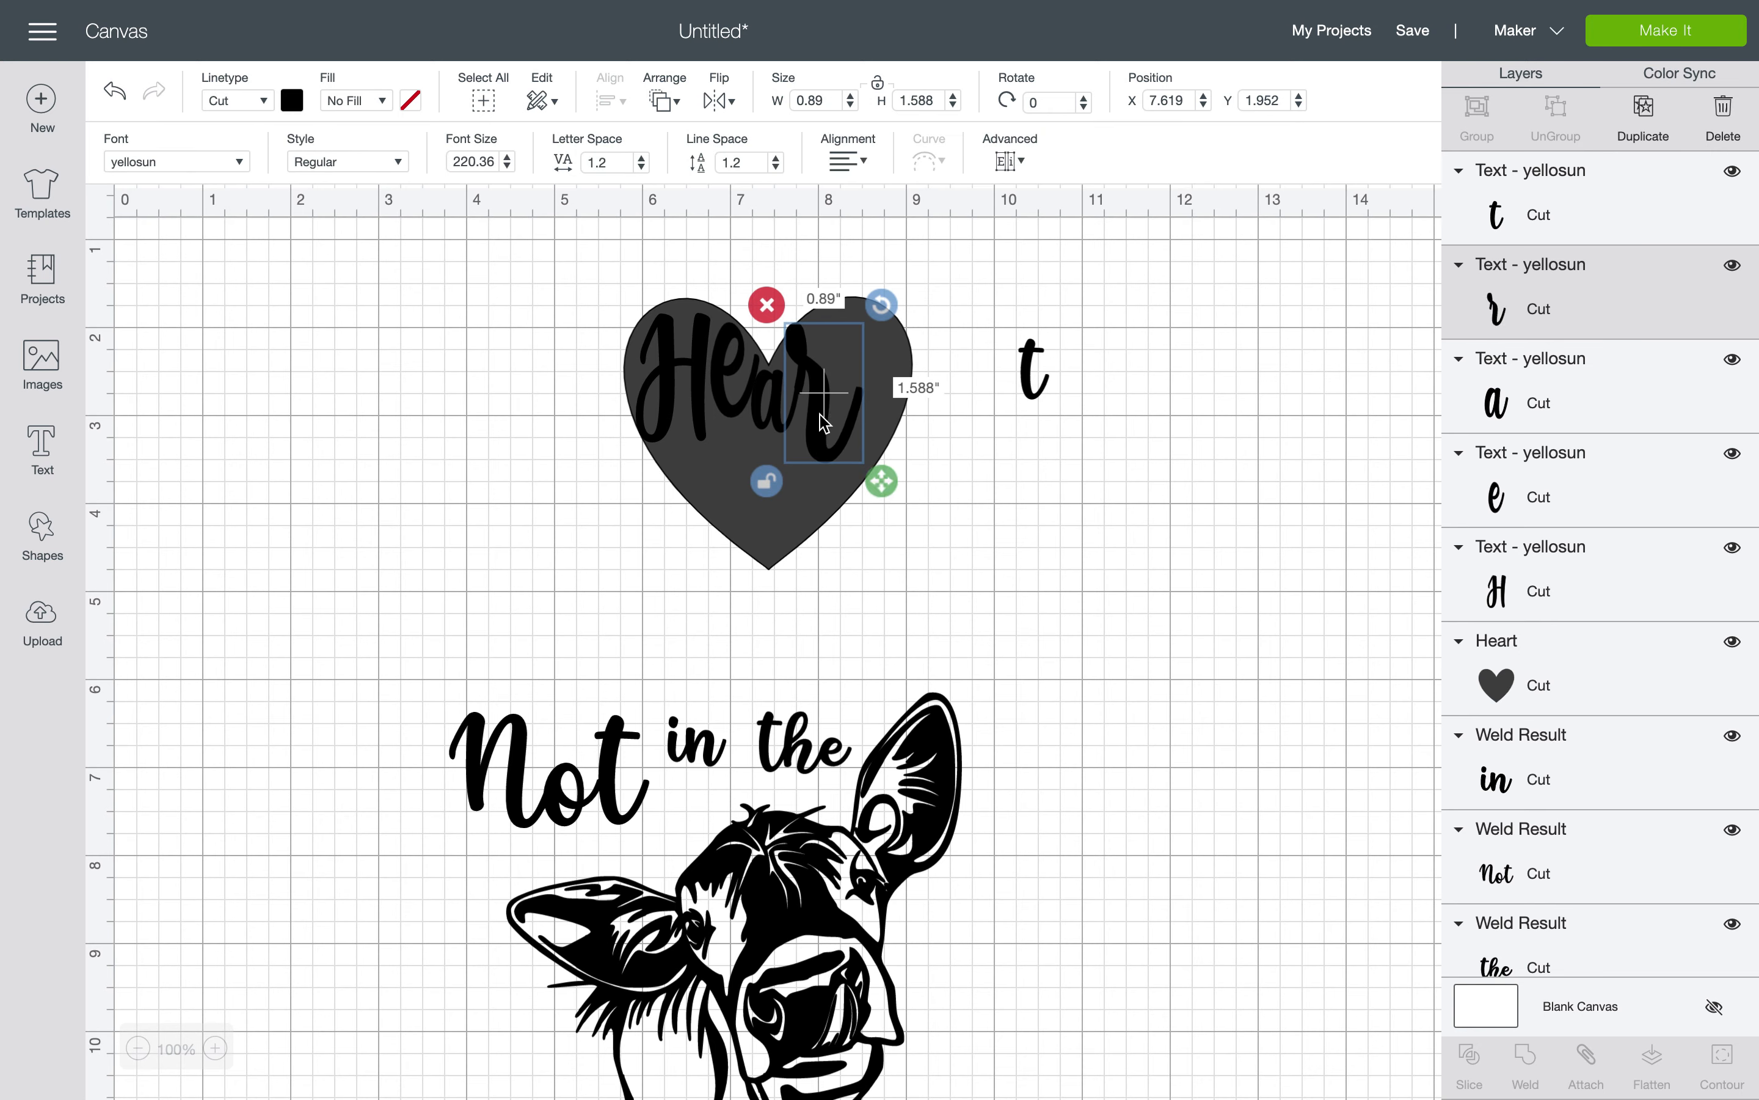
{"action": "left_click_drag", "start_coordinate": [824, 424], "coordinate": [825, 429]}
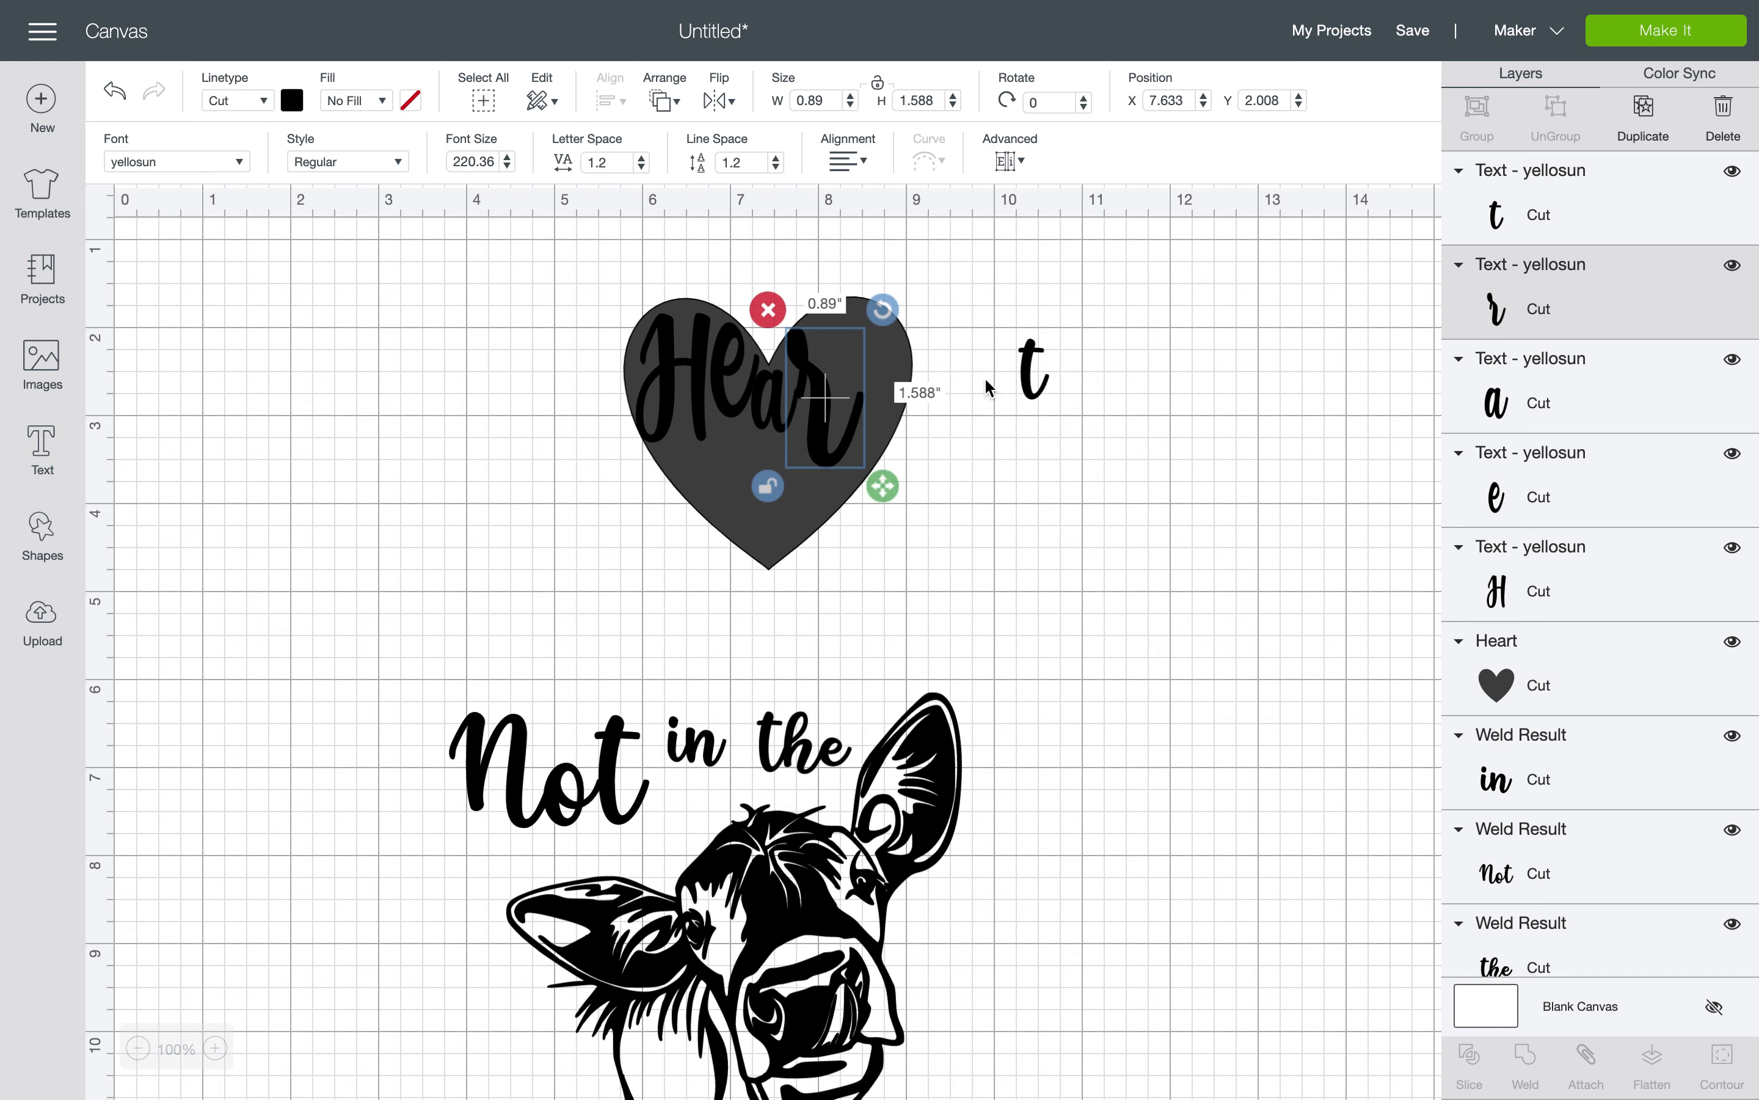
Widen the letter a to about 0.576" and fit the t inside the heart, about 0.642" by 1.32" at X 8.323, Y 1.744
{"action": "left_click", "coordinate": [791, 411]}
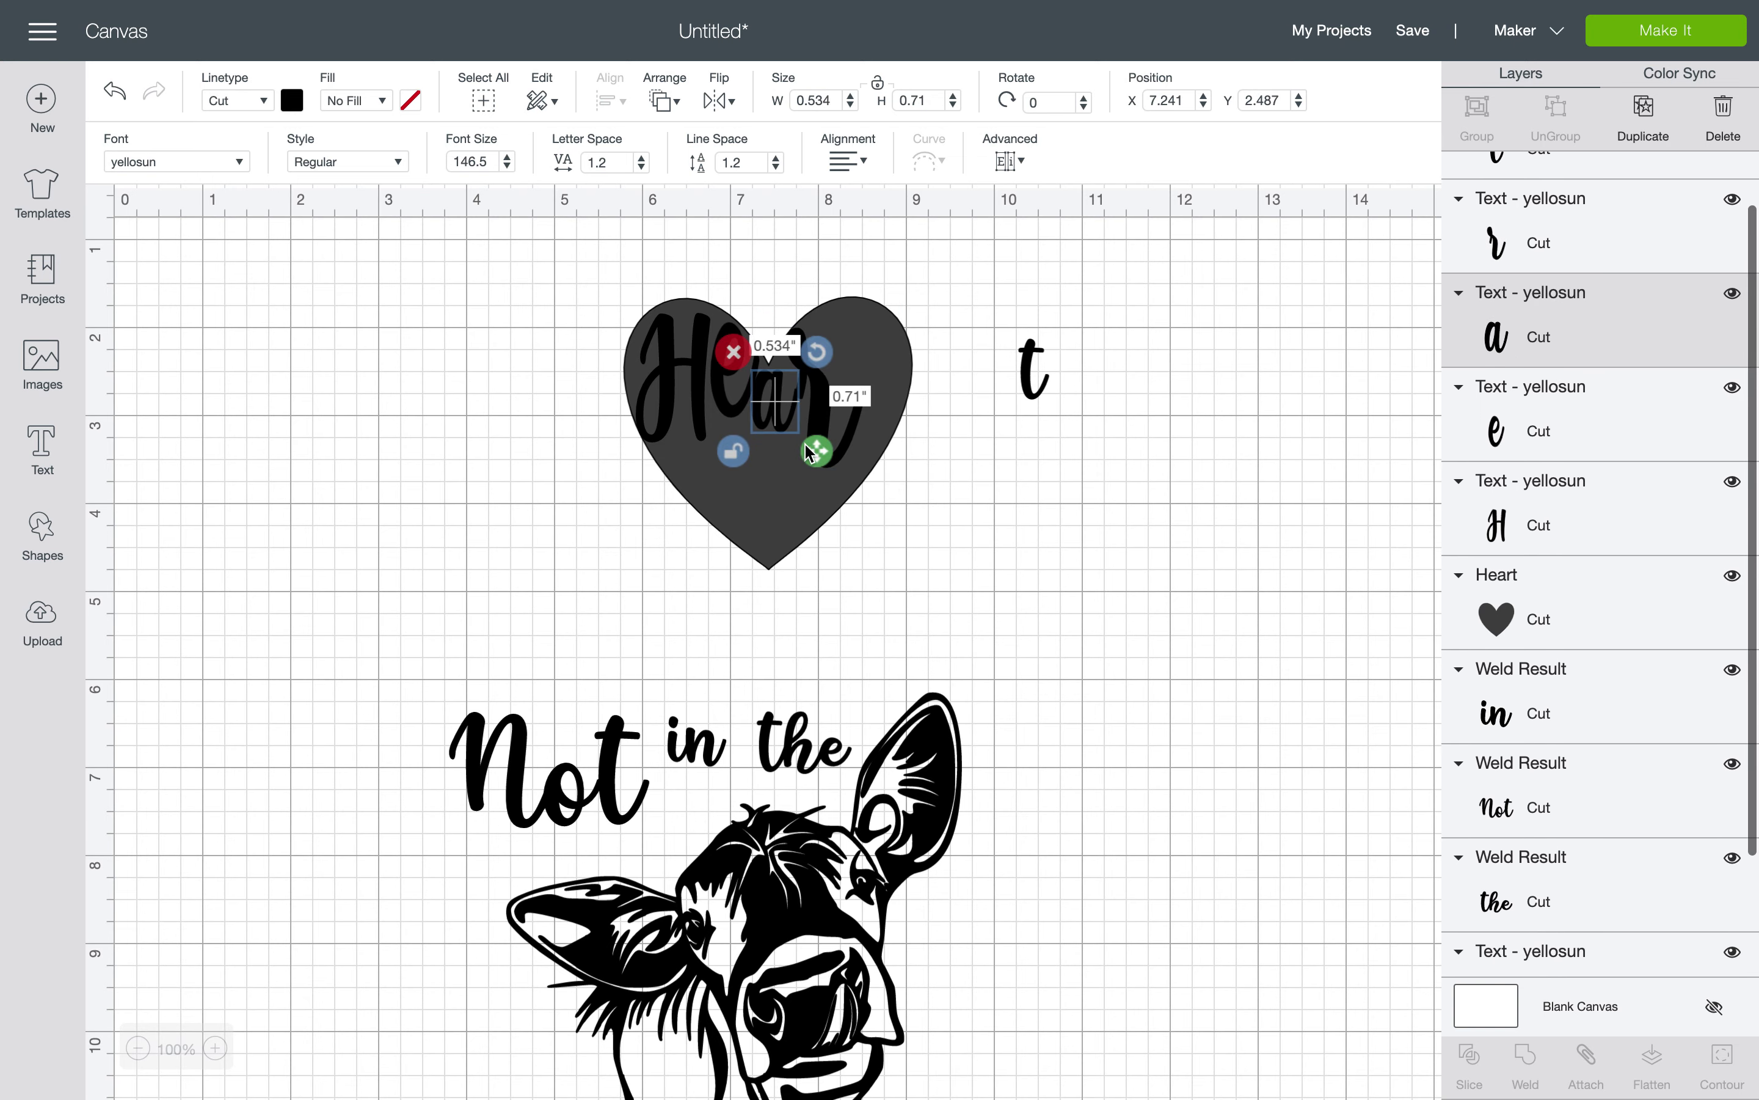
{"action": "left_click_drag", "start_coordinate": [815, 452], "coordinate": [820, 451]}
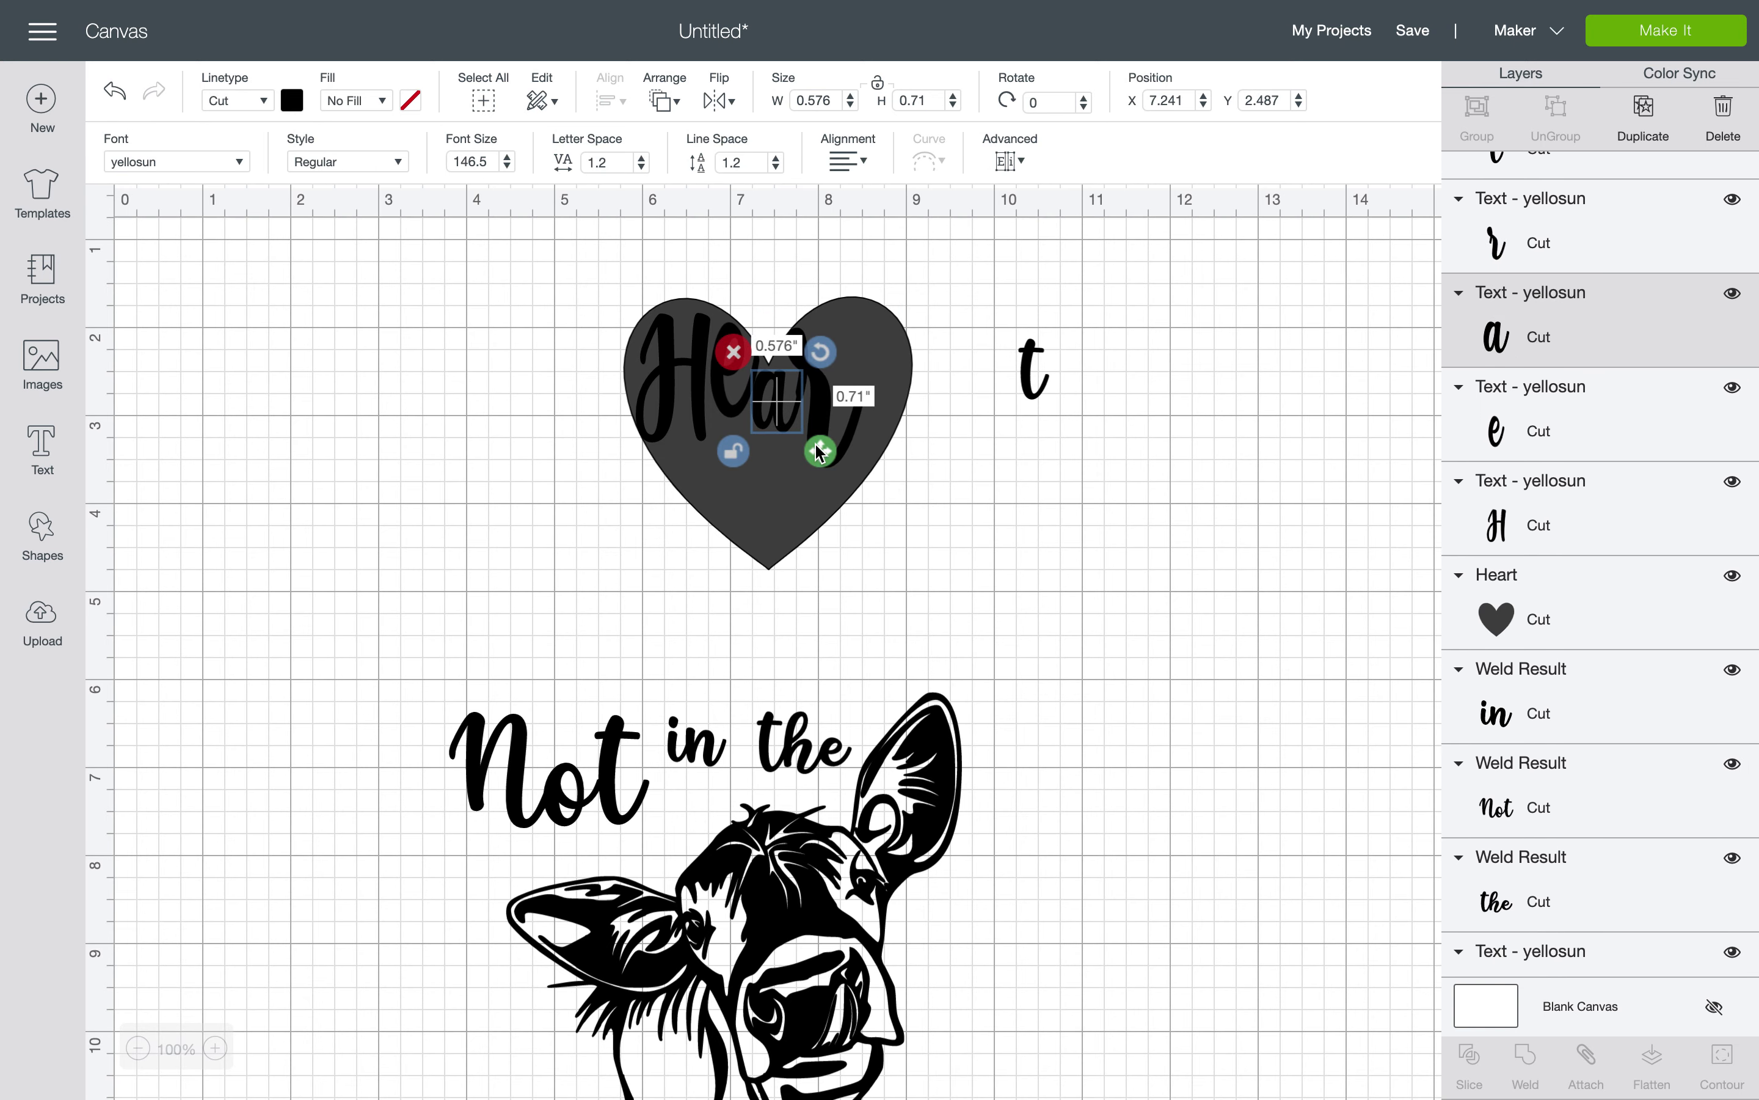
{"action": "left_click", "coordinate": [976, 397]}
{"action": "left_click_drag", "start_coordinate": [1036, 382], "coordinate": [910, 439]}
{"action": "left_click", "coordinate": [808, 382]}
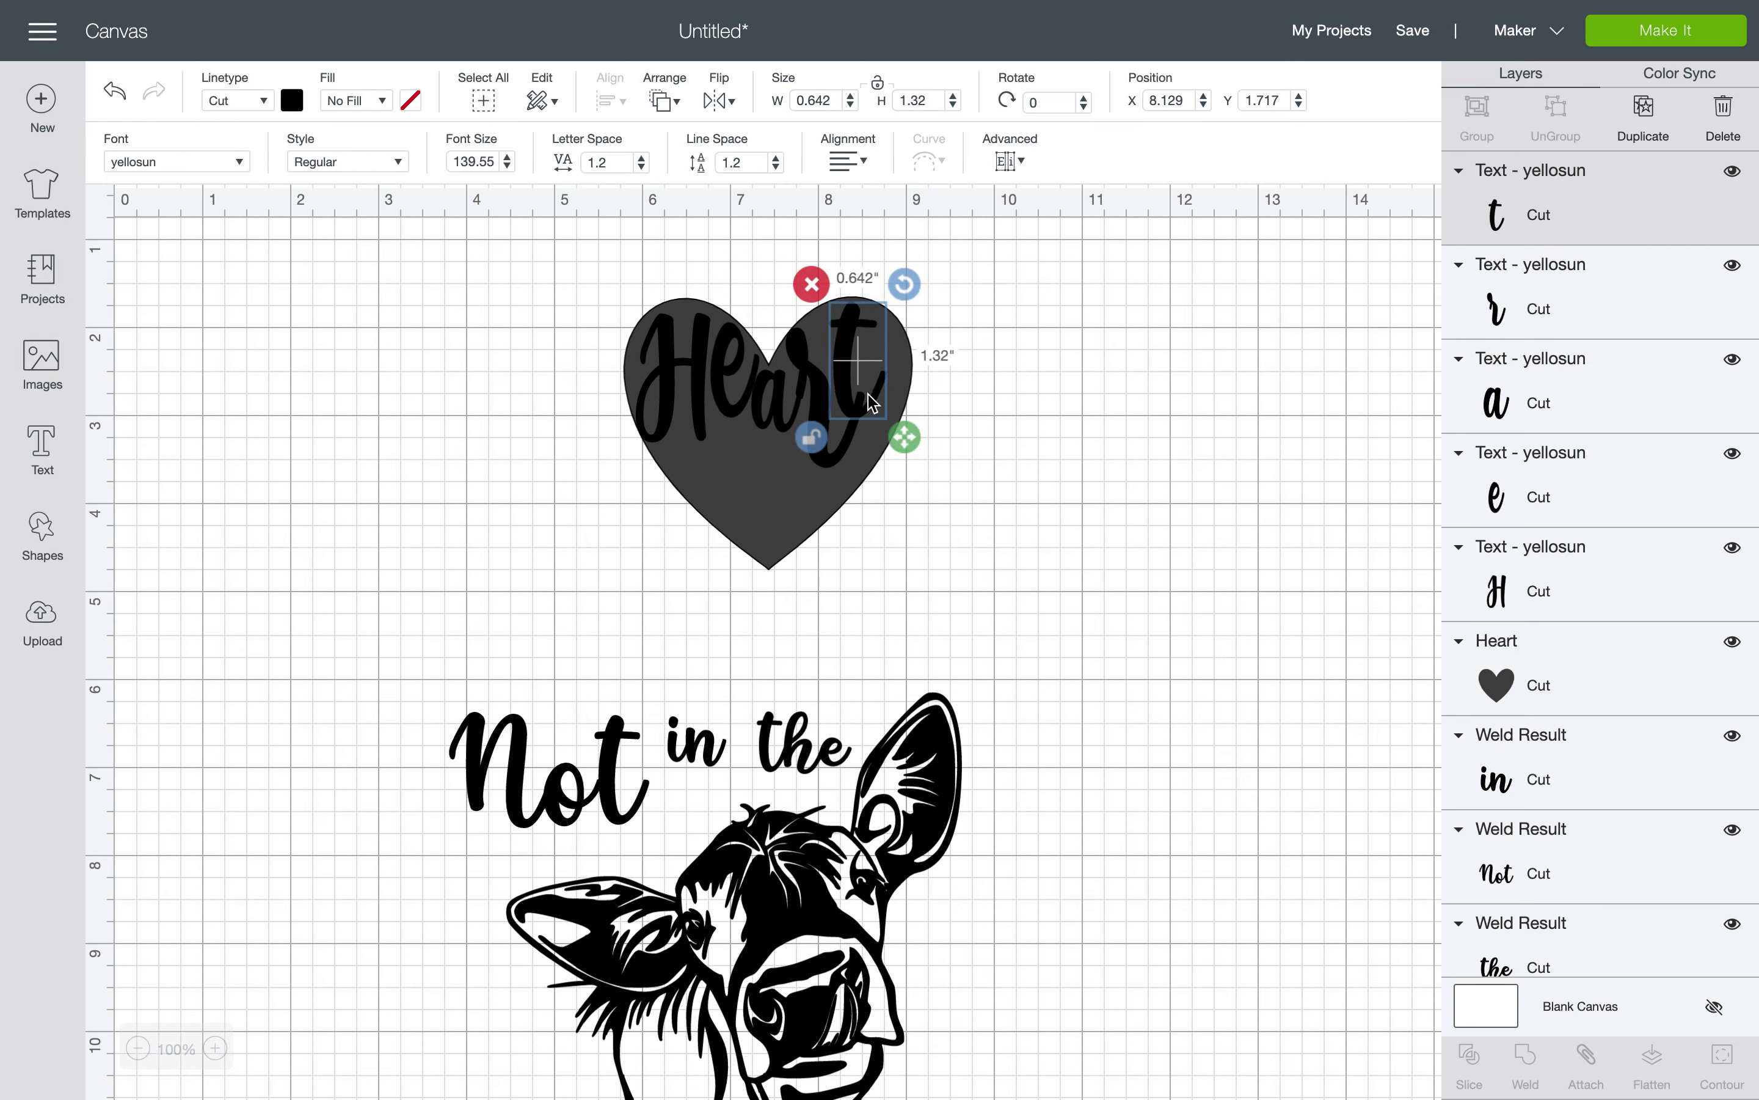
{"action": "left_click_drag", "start_coordinate": [855, 382], "coordinate": [872, 384]}
{"action": "left_click", "coordinate": [1000, 350]}
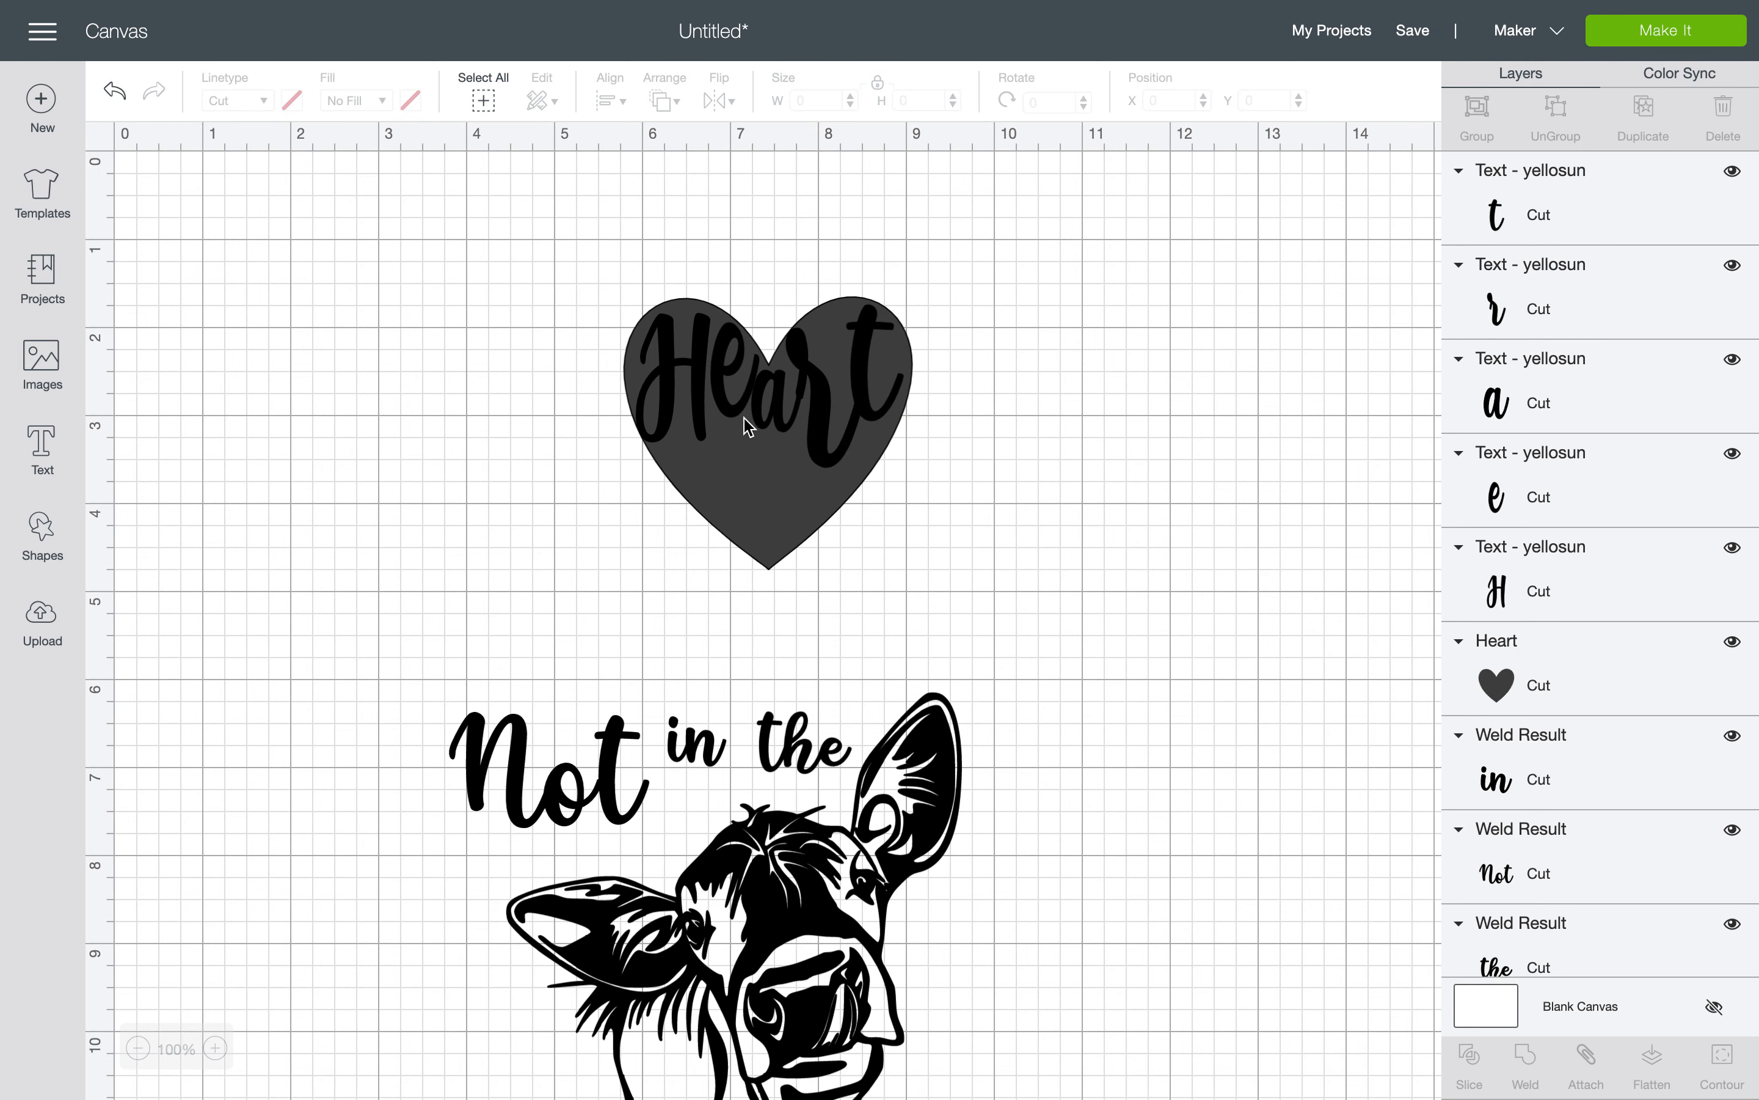
Enlarge the letter a to about 0.687" by 1.002" and place it at about X 7.13, Y 2.39
{"action": "left_click", "coordinate": [769, 423]}
{"action": "mouse_move", "coordinate": [768, 423]}
{"action": "left_mouse_down"}
{"action": "mouse_move", "coordinate": [818, 470]}
{"action": "mouse_move", "coordinate": [753, 430]}
{"action": "left_mouse_up"}
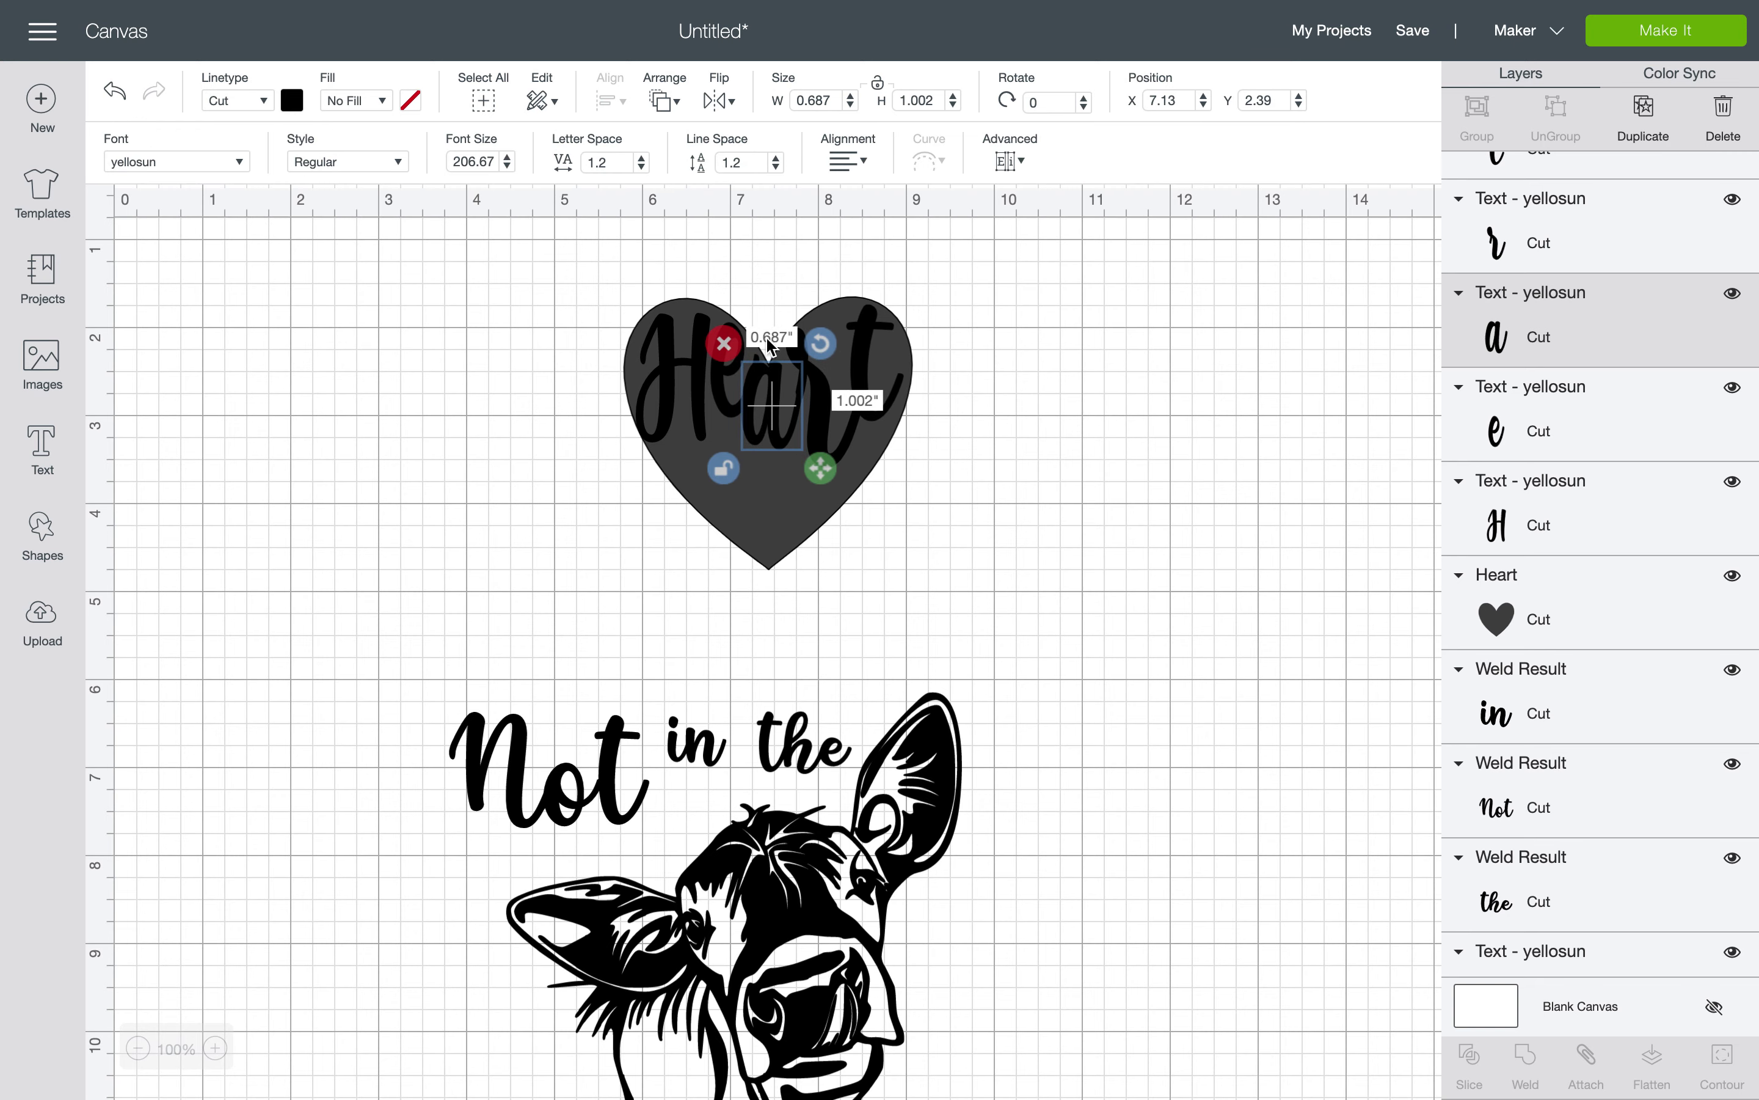
{"action": "left_click", "coordinate": [774, 294]}
Stretch the letter e to about 1.331" high and place it at about X 6.738, Y 2.042
{"action": "left_click", "coordinate": [738, 364]}
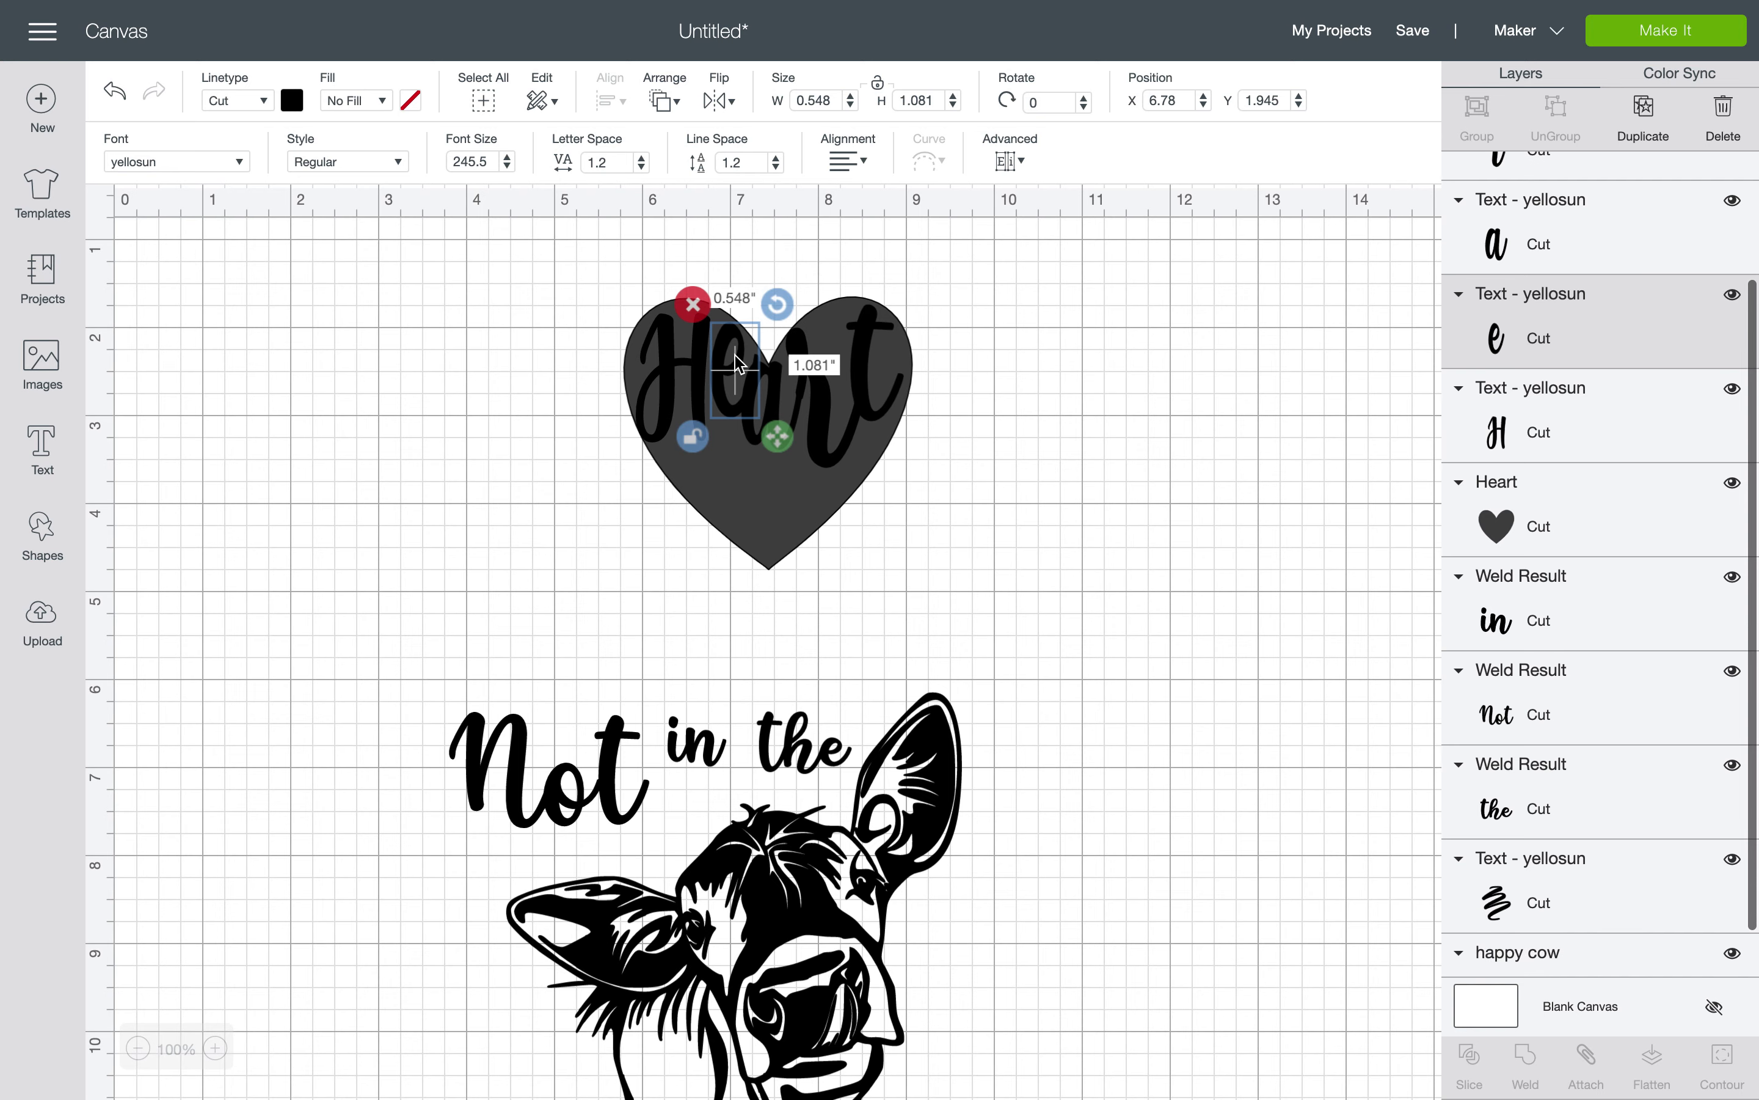
{"action": "left_click_drag", "start_coordinate": [736, 362], "coordinate": [732, 361]}
{"action": "left_click_drag", "start_coordinate": [773, 436], "coordinate": [738, 443]}
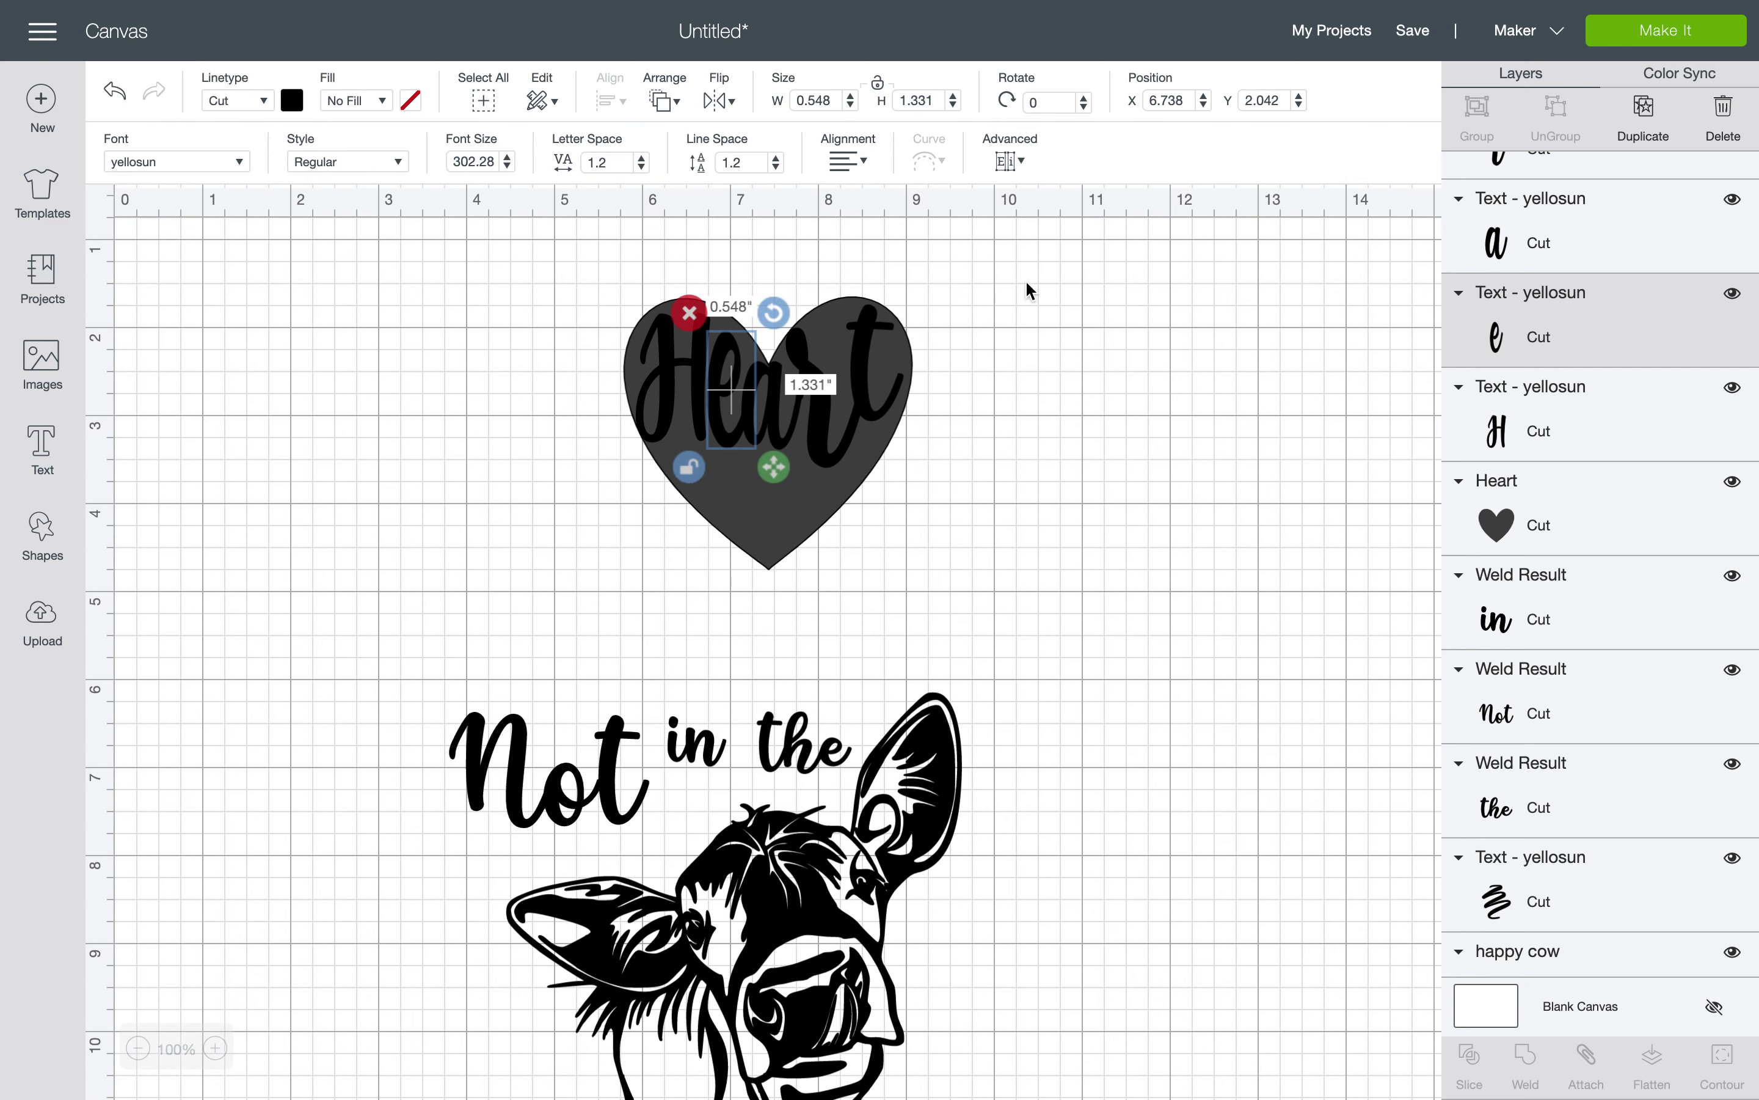
{"action": "left_click", "coordinate": [1027, 290]}
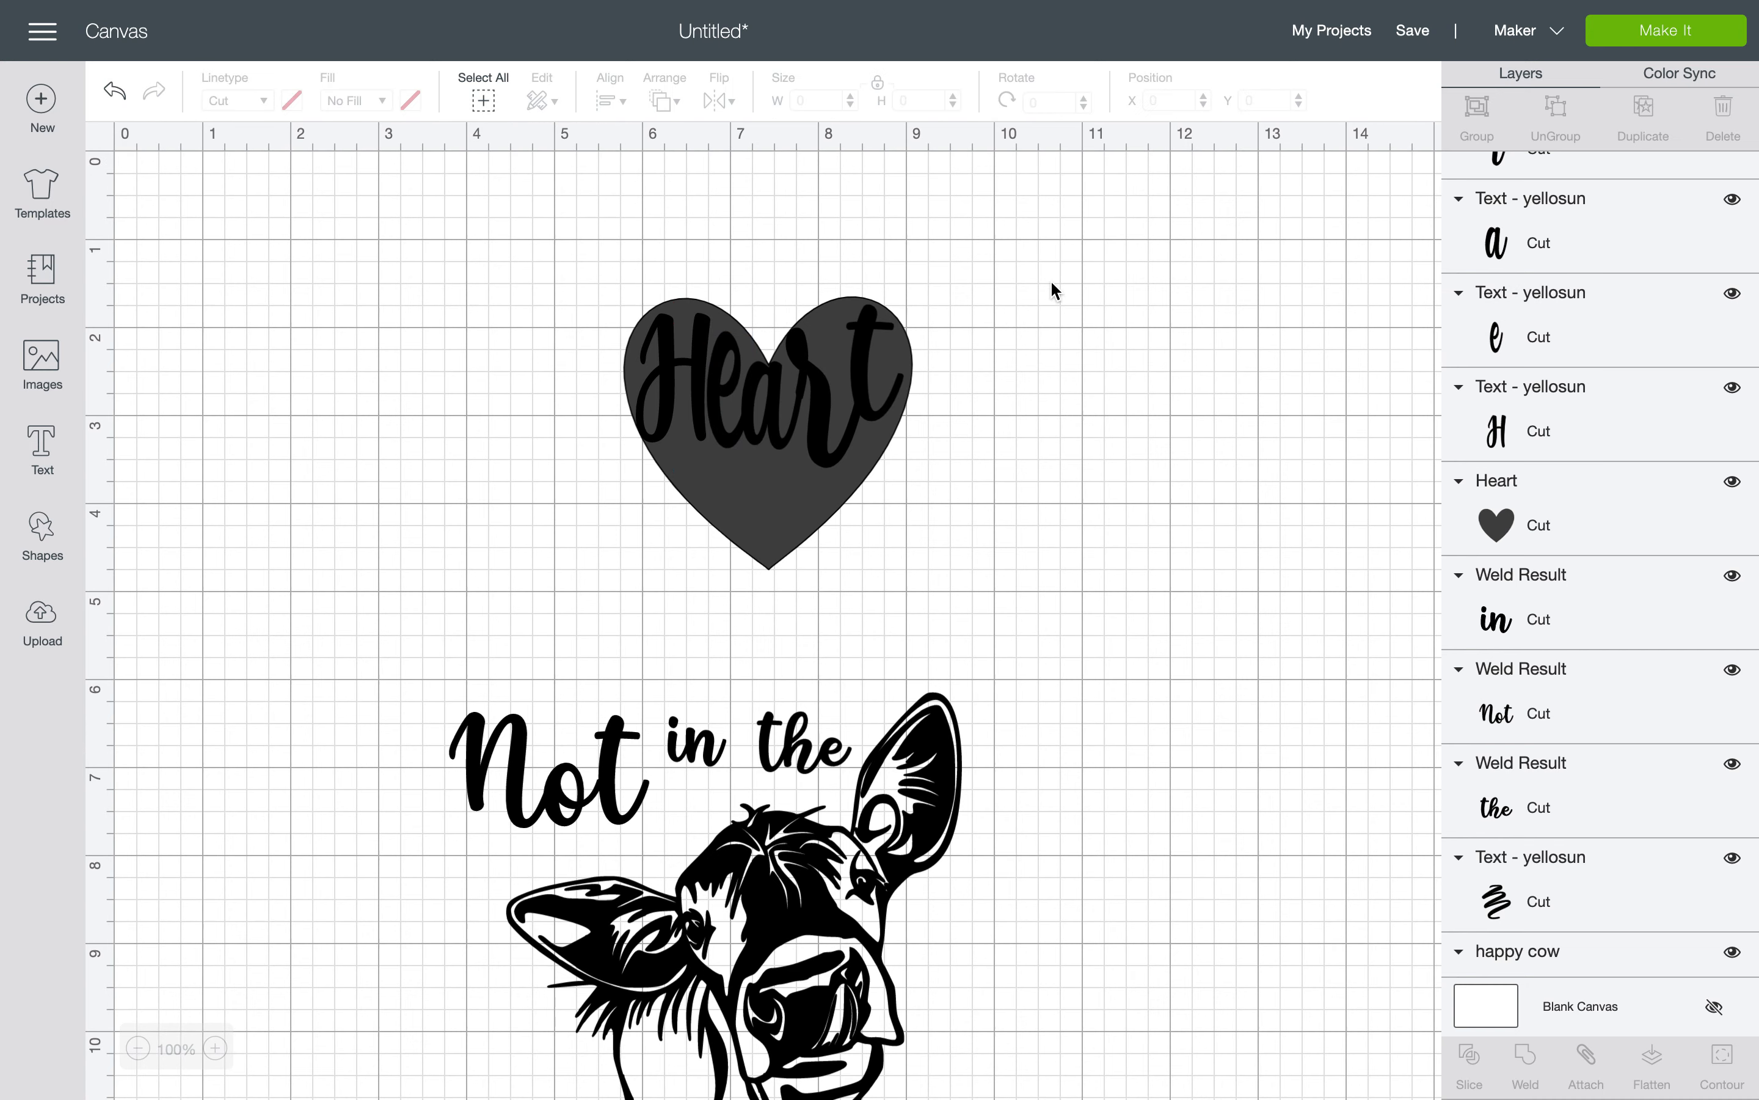
Stretch the letter a further toward the heart's tip and raise the heart shape to about Y 1.514
{"action": "left_click", "coordinate": [818, 324]}
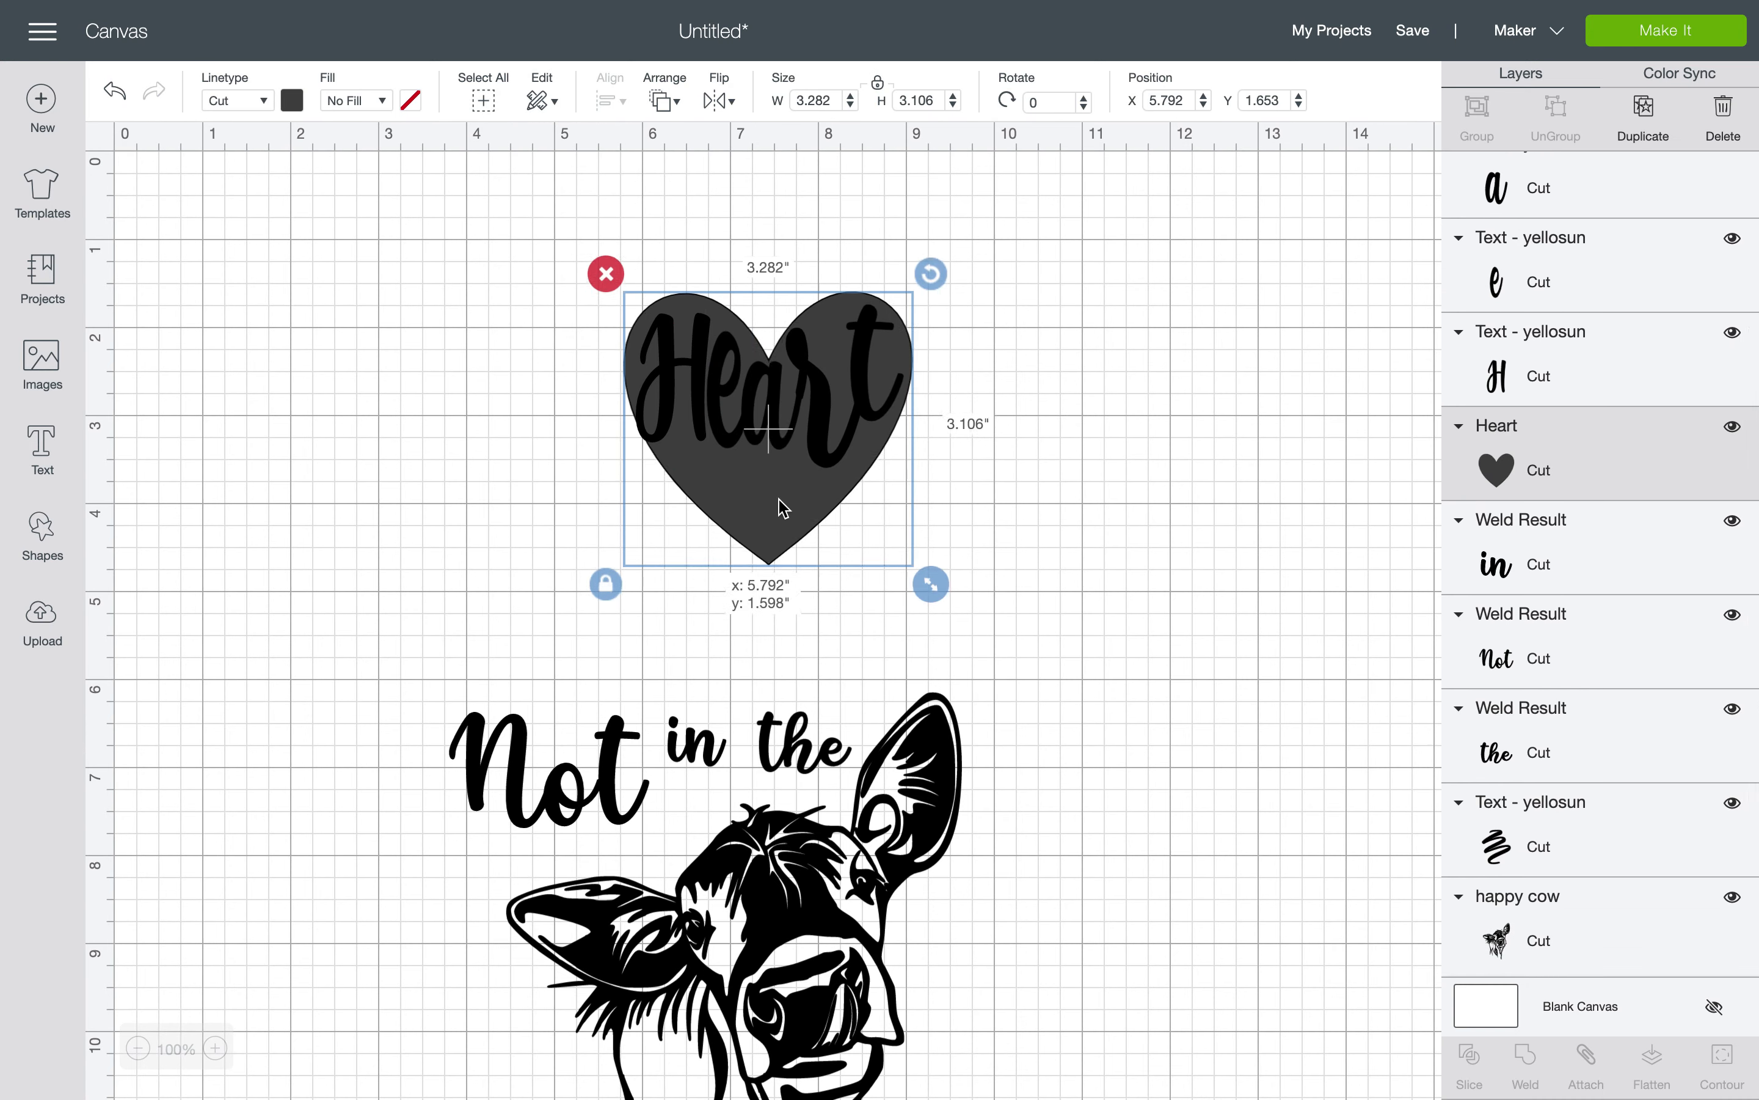
{"action": "left_click", "coordinate": [1123, 340]}
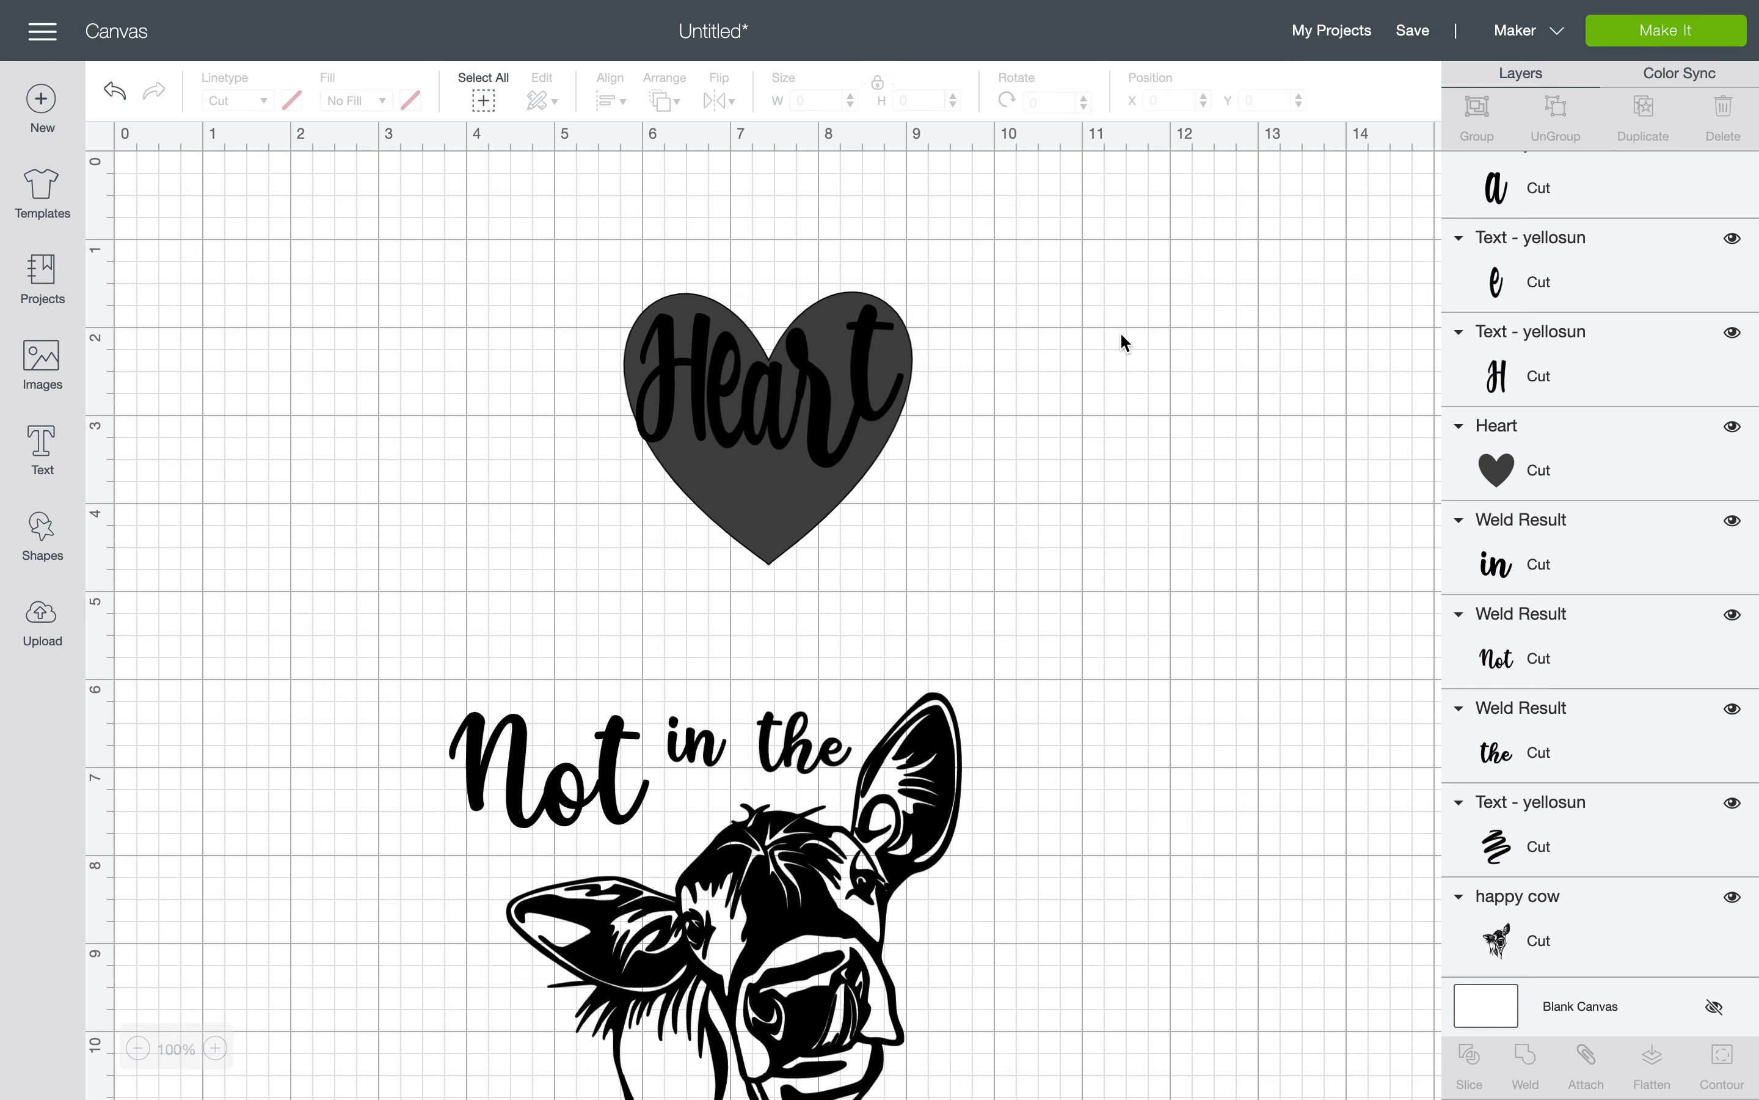
{"action": "left_click", "coordinate": [776, 416]}
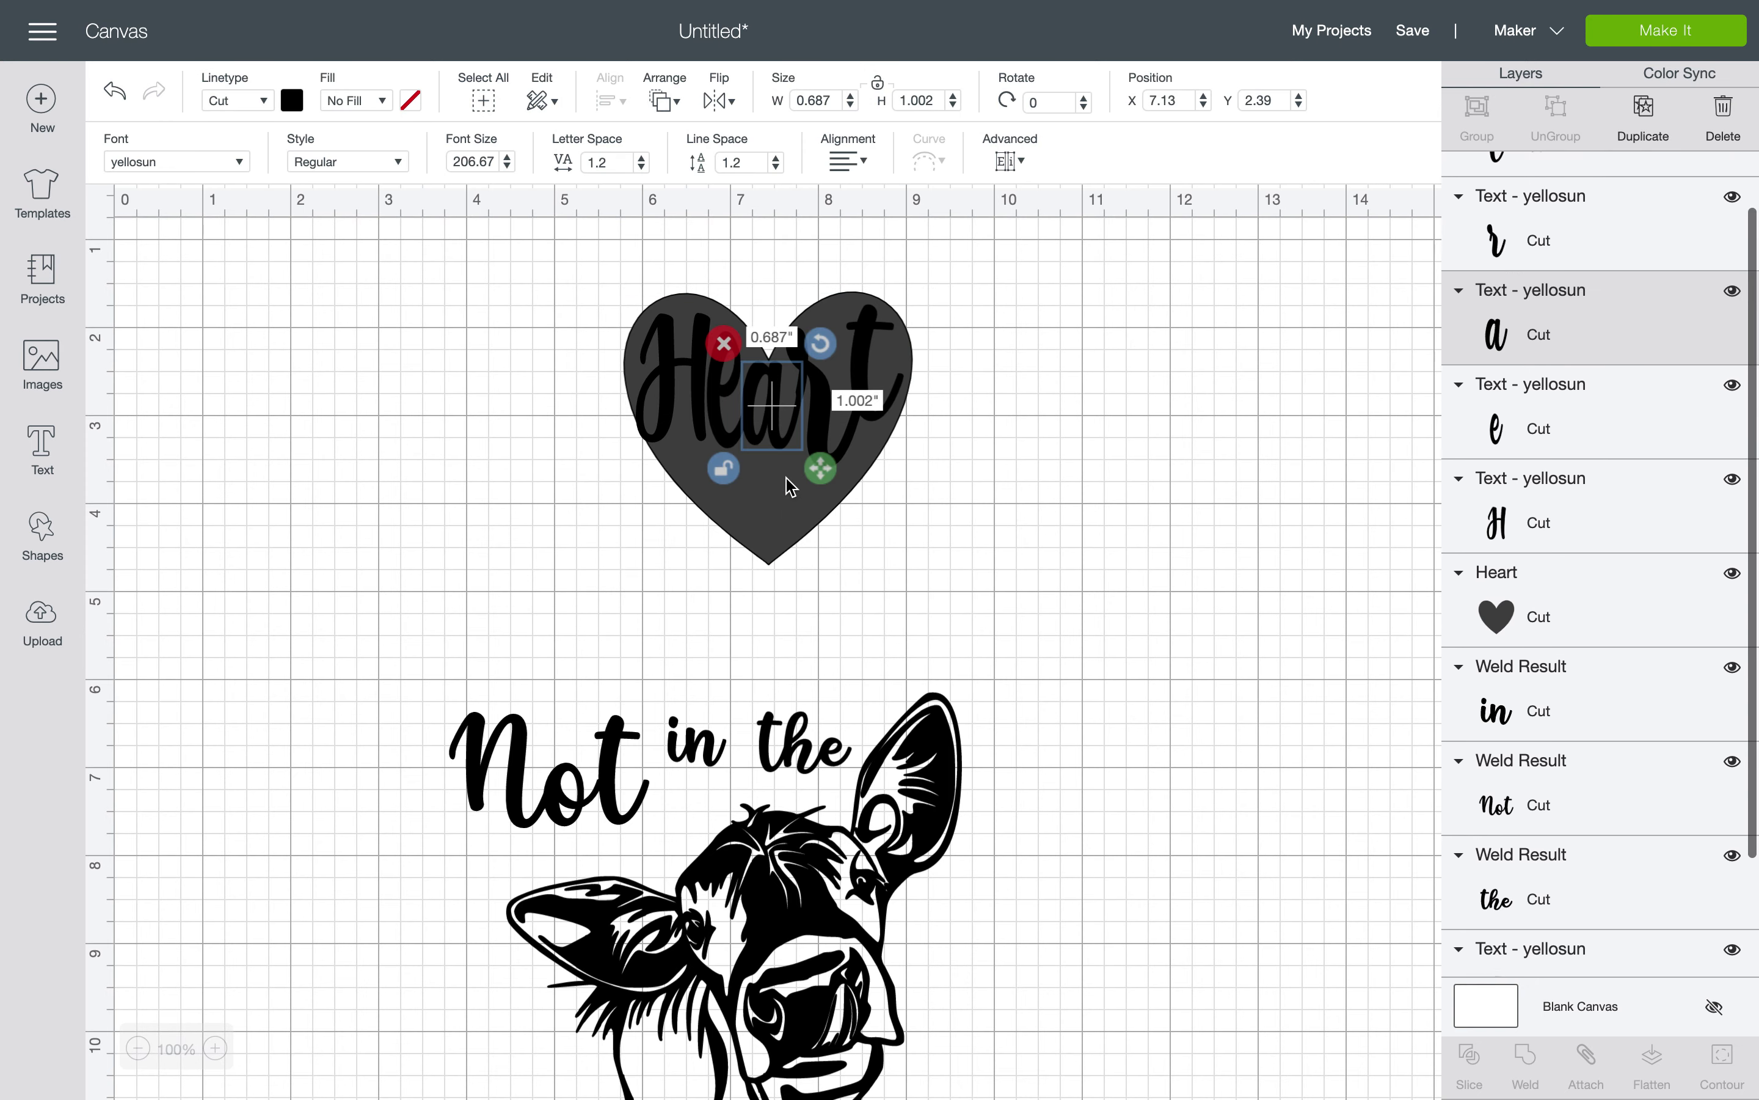
{"action": "left_click_drag", "start_coordinate": [820, 469], "coordinate": [1197, 523]}
{"action": "left_click", "coordinate": [964, 512]}
{"action": "left_click_drag", "start_coordinate": [894, 508], "coordinate": [787, 521]}
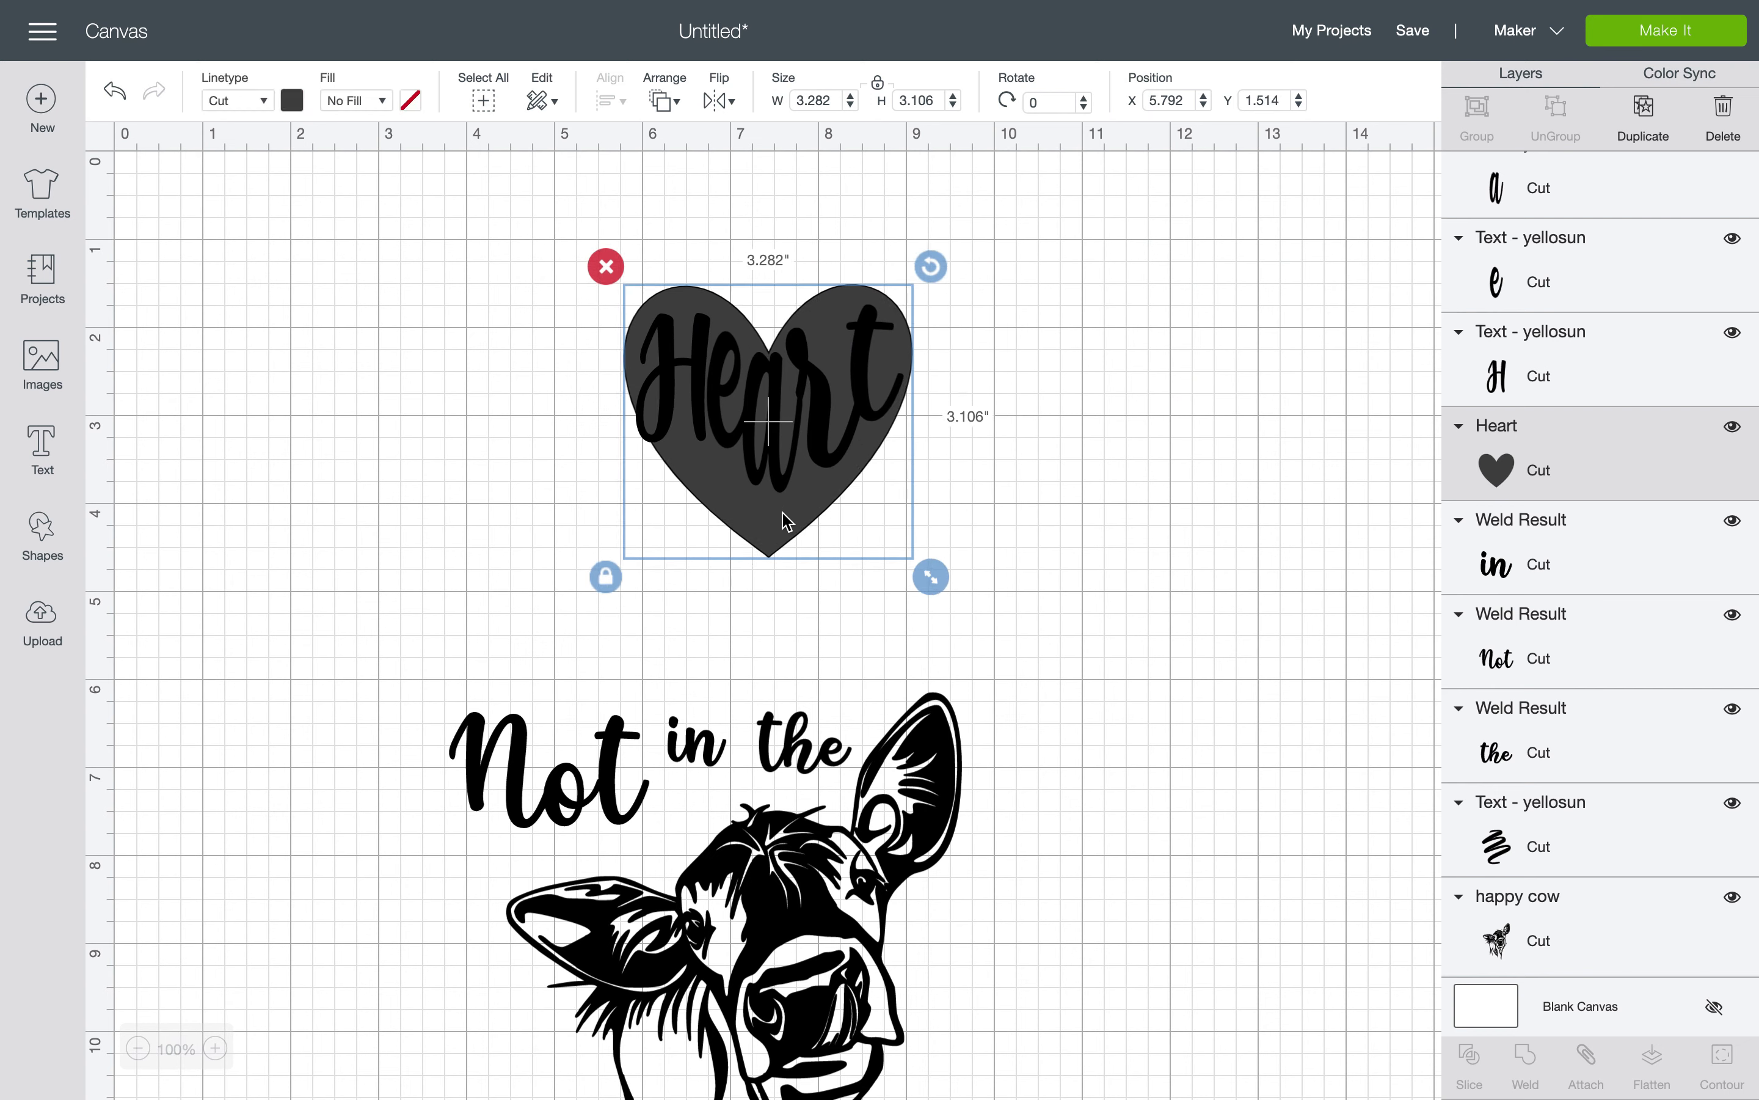
{"action": "left_click", "coordinate": [1045, 312]}
{"action": "left_click", "coordinate": [857, 344]}
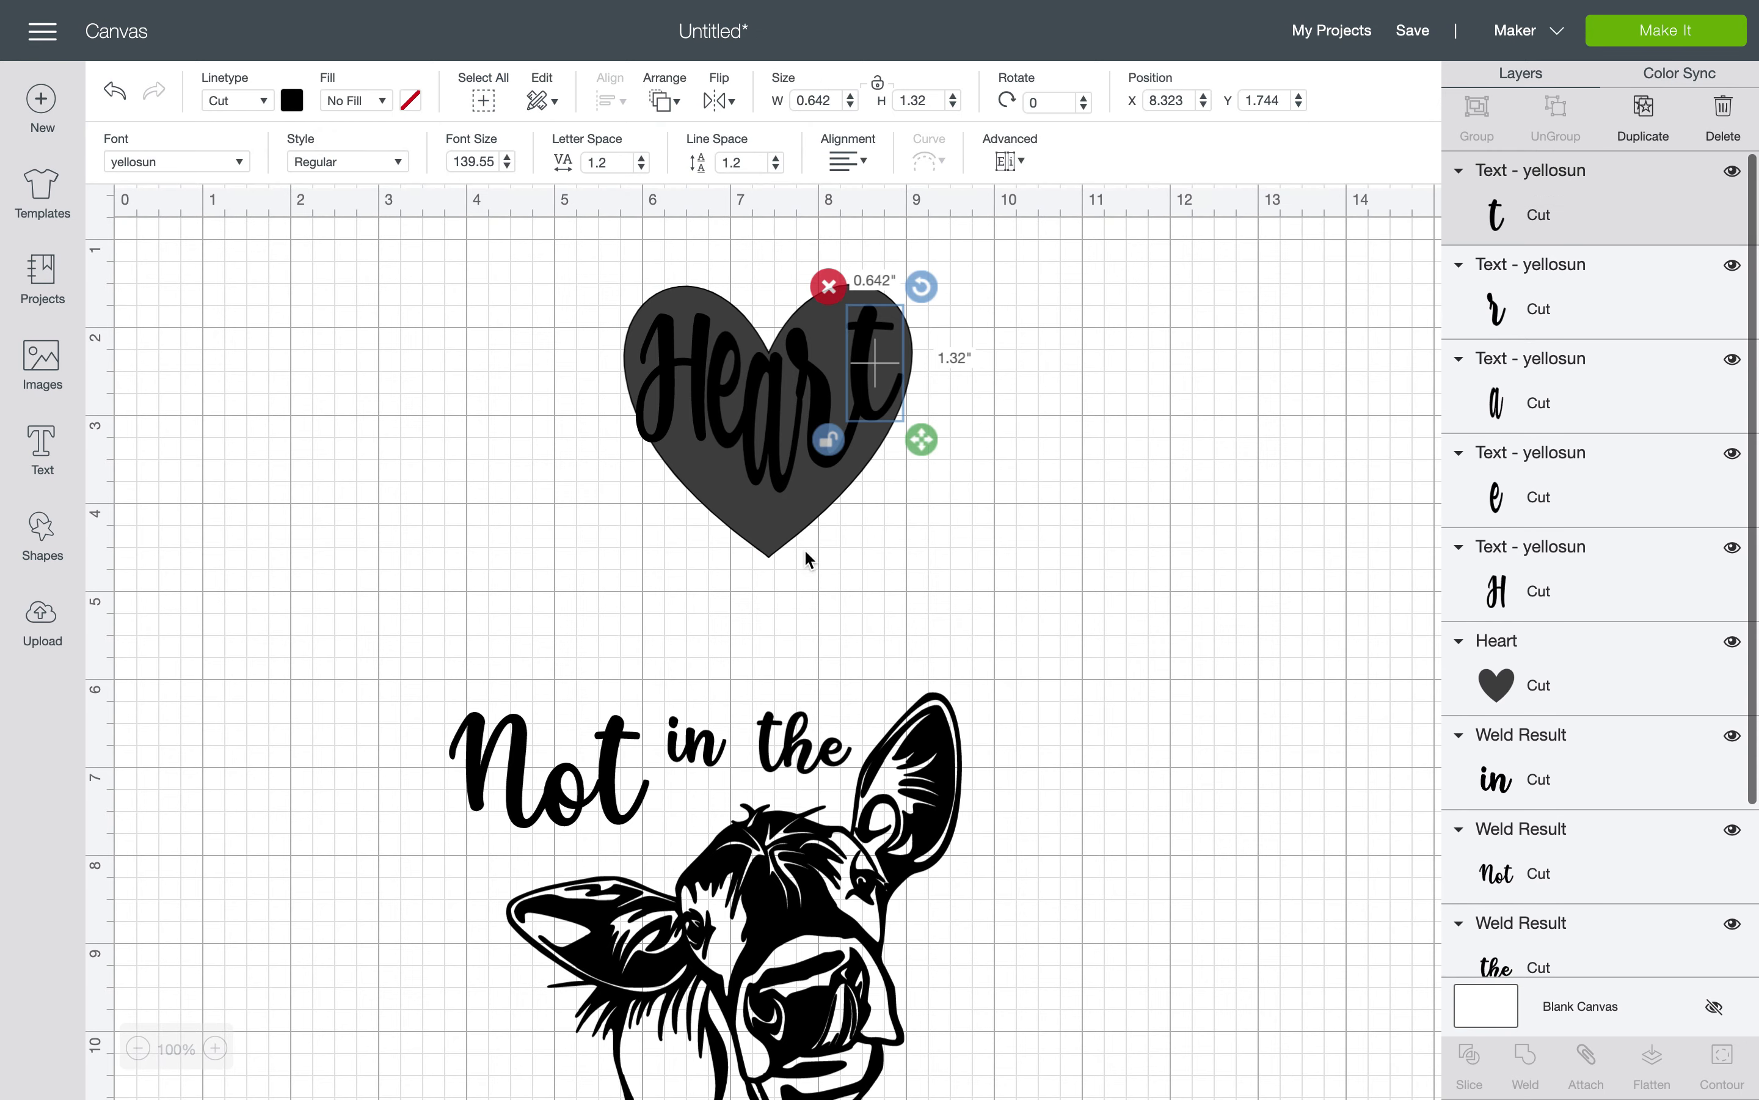
Move the heart shape aside to about X 10.32, Y 0.834 and delete all the letters of Heart
{"action": "left_click_drag", "start_coordinate": [772, 529], "coordinate": [1168, 471]}
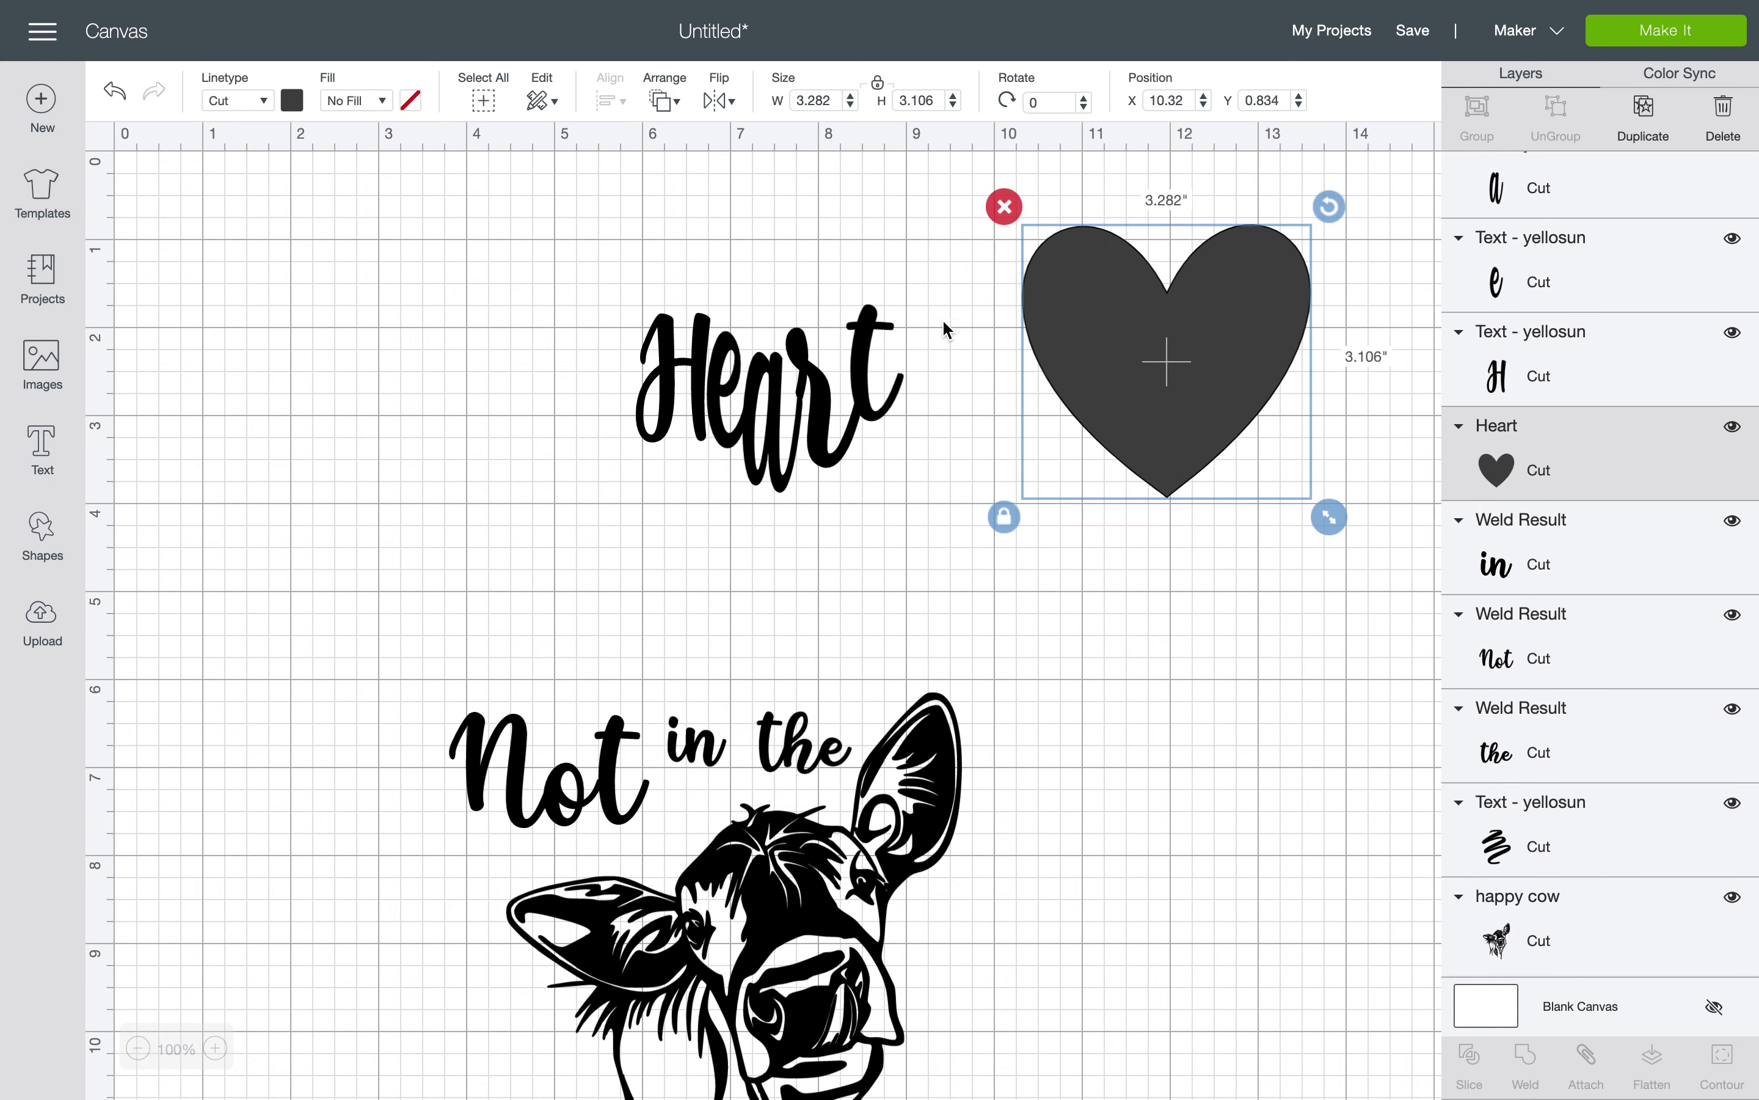
{"action": "left_click_drag", "start_coordinate": [940, 314], "coordinate": [634, 443]}
{"action": "key", "text": "Delete"}
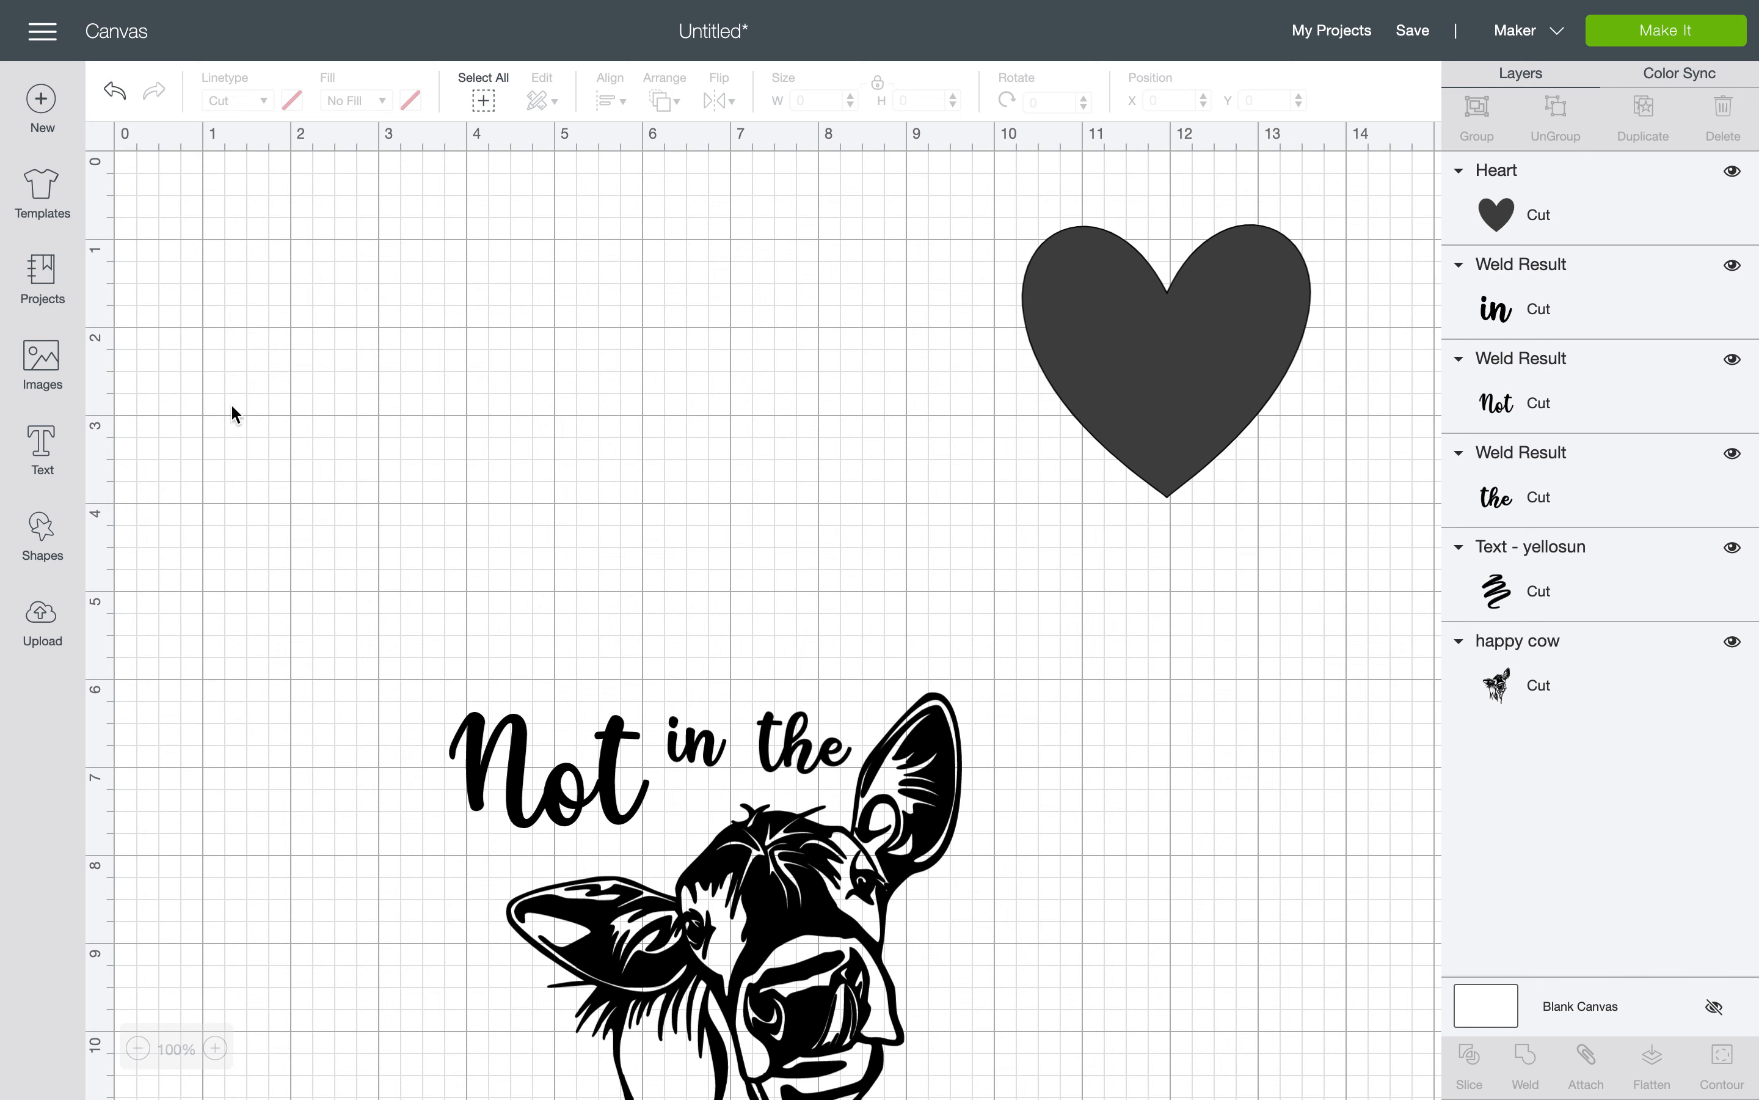
Add the text LOVE and position it with the heart shape behind it, the text at about X 6.653, Y 1.639
{"action": "left_click", "coordinate": [10, 481]}
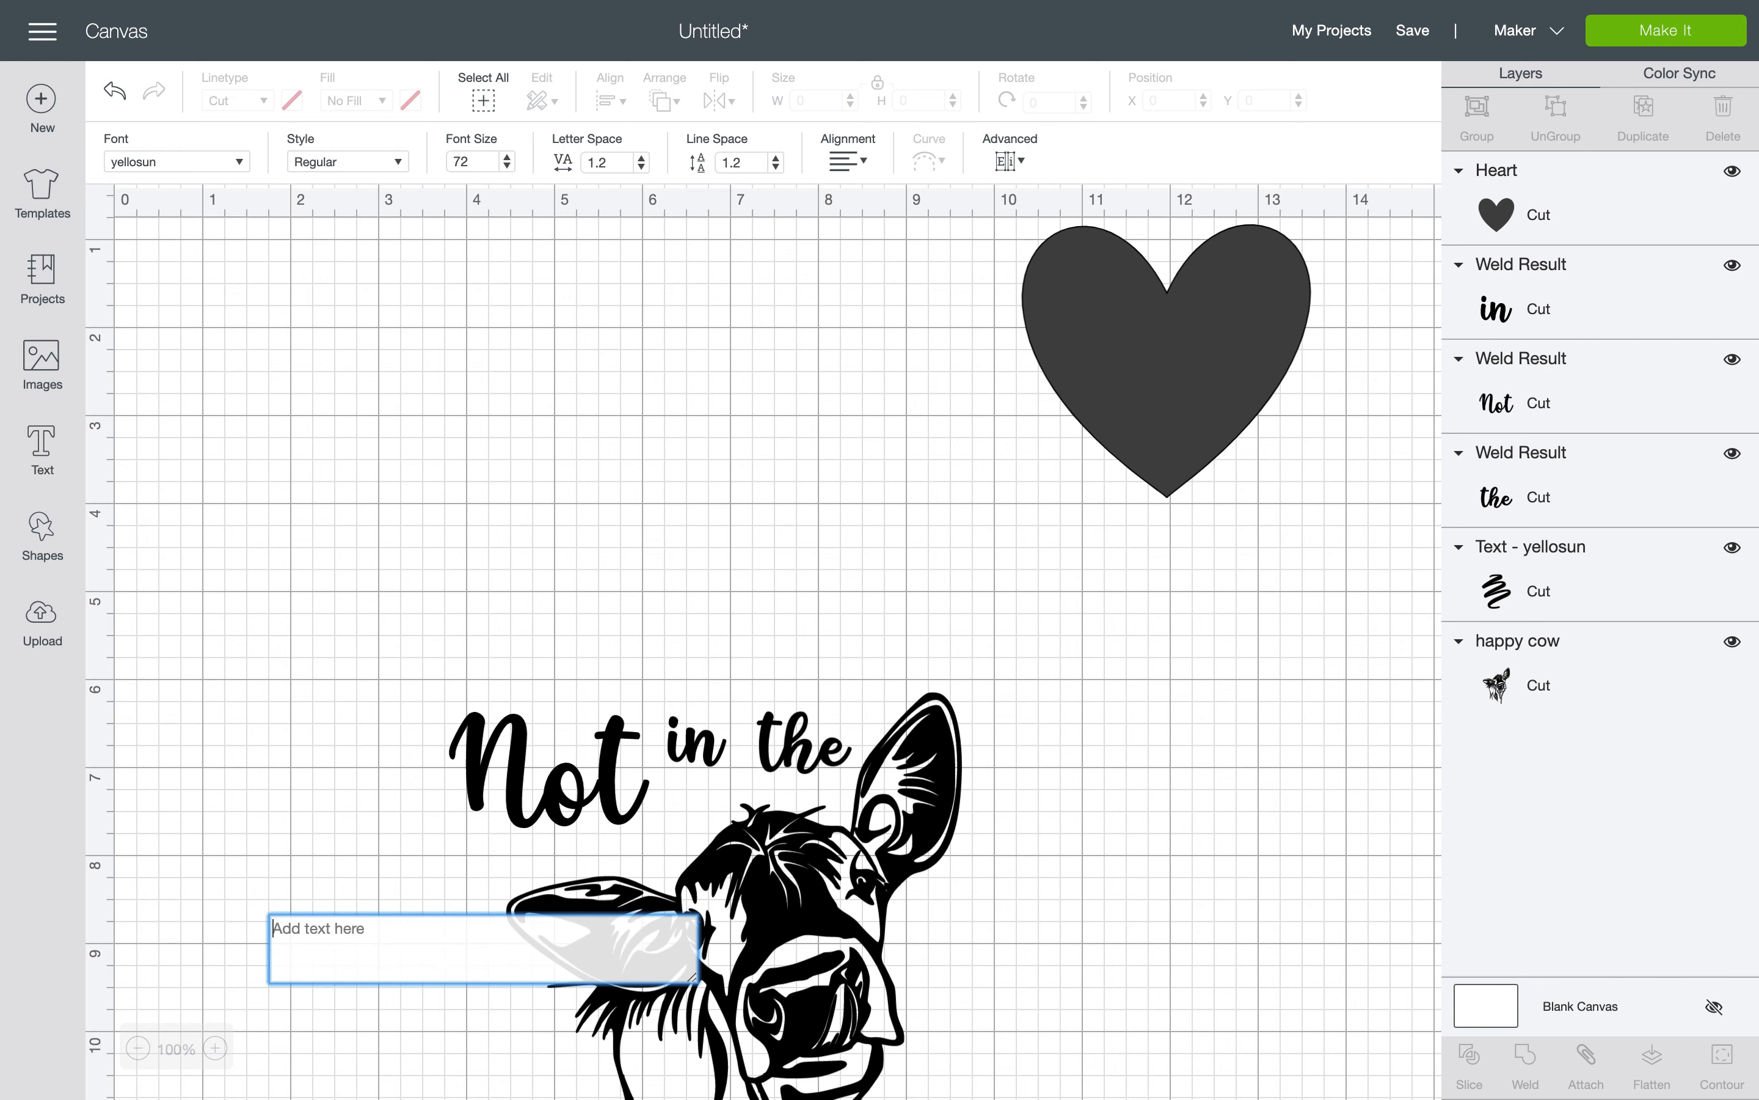
{"action": "type", "text": "LOV"}
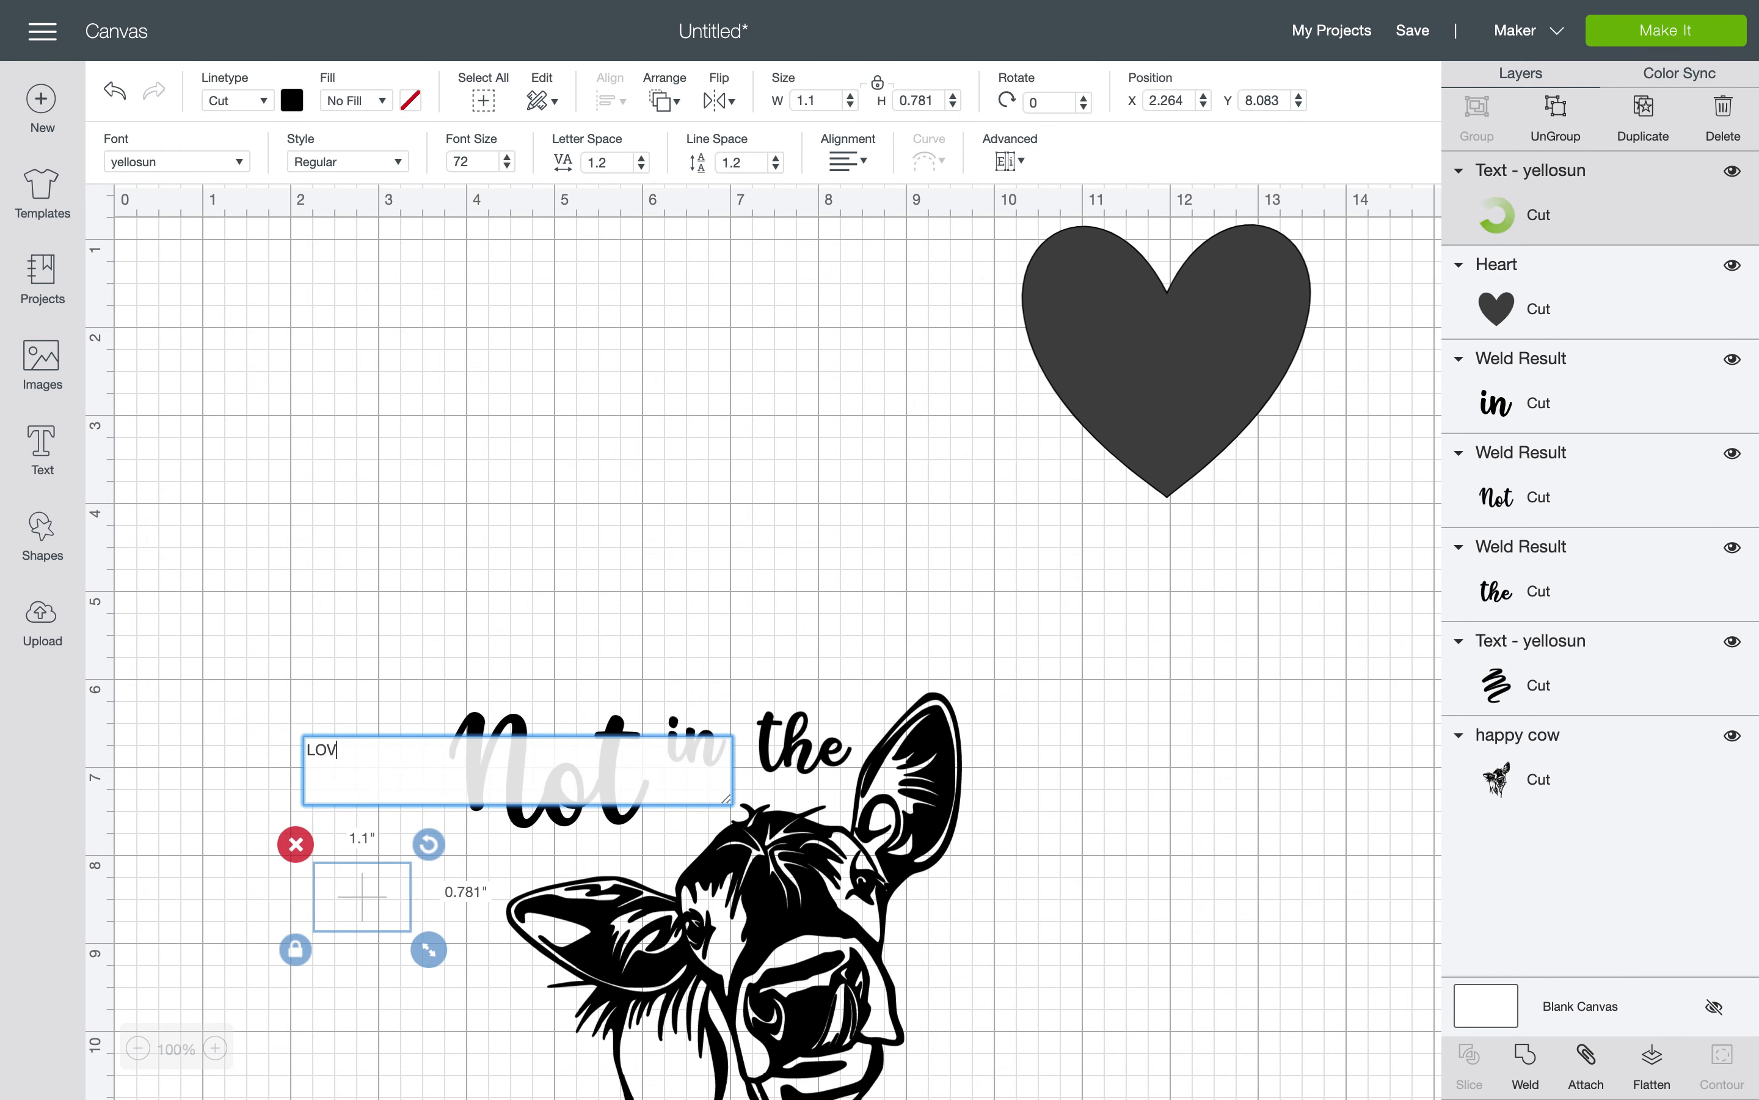
{"action": "type", "text": "E"}
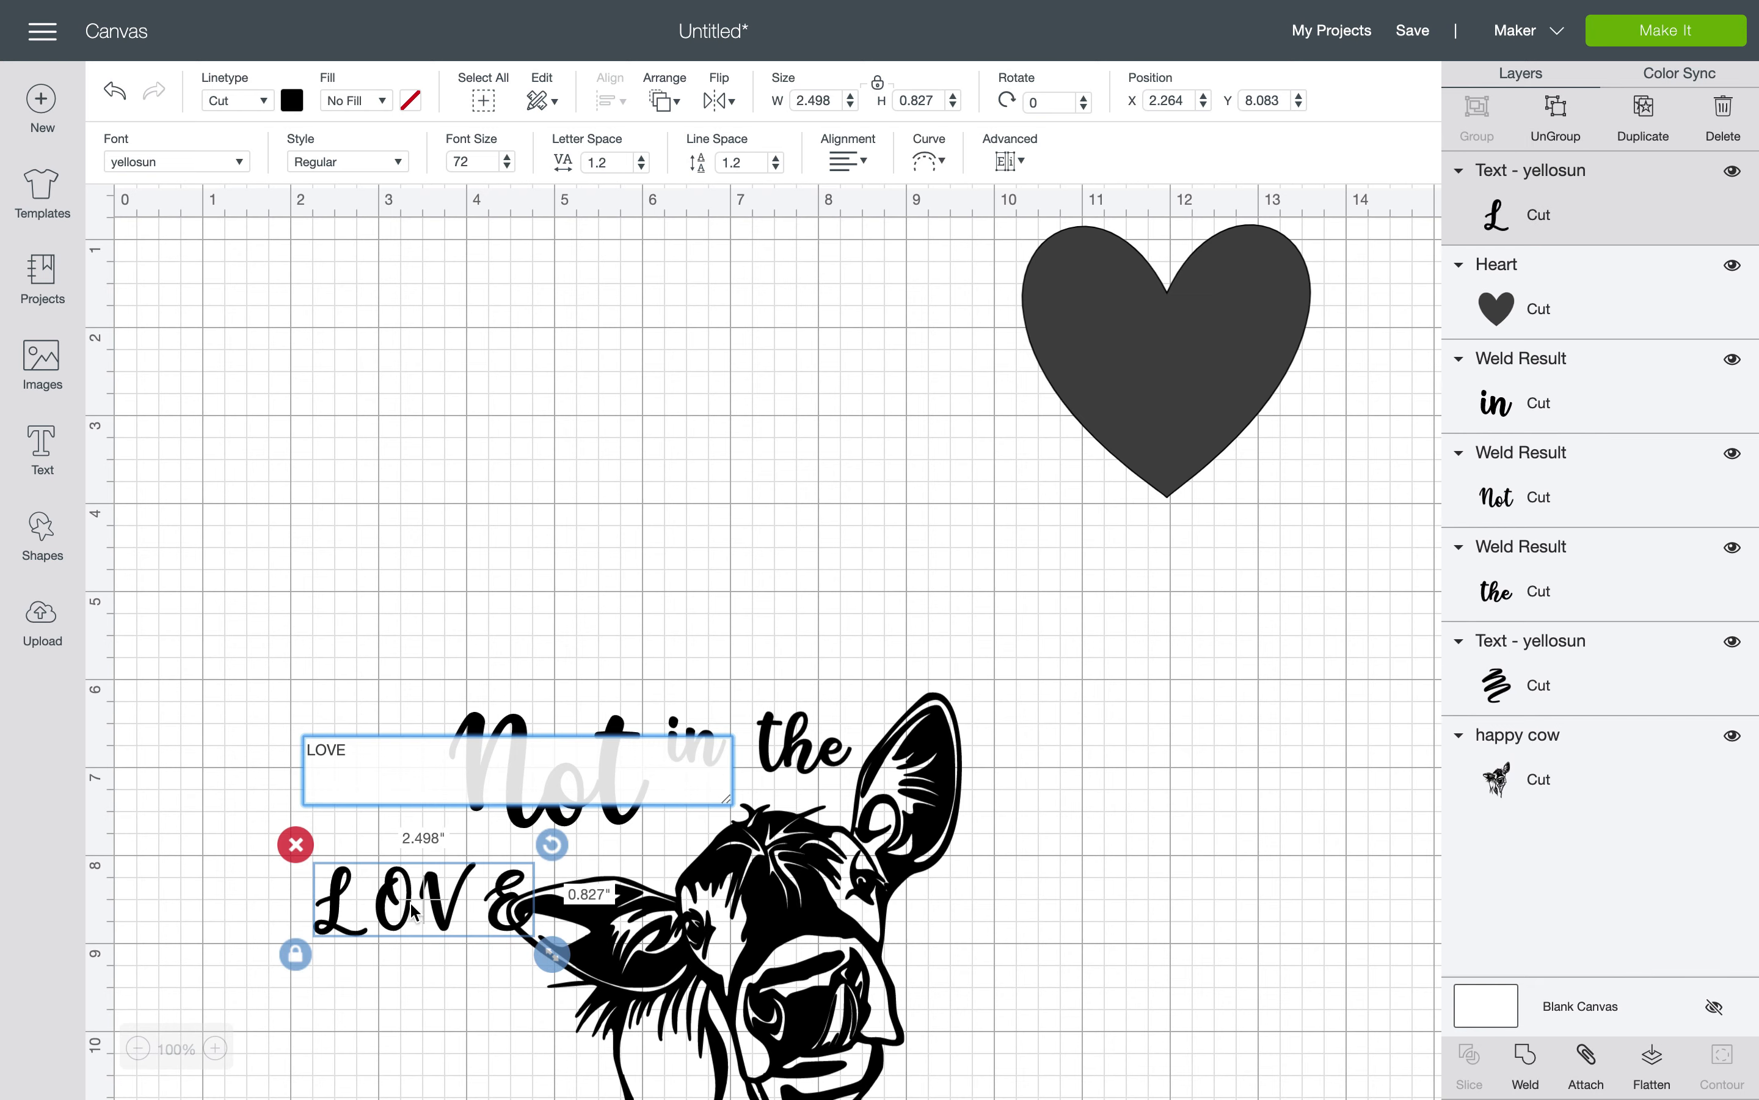
{"action": "left_click_drag", "start_coordinate": [412, 909], "coordinate": [688, 502]}
{"action": "left_click_drag", "start_coordinate": [1122, 420], "coordinate": [777, 350]}
{"action": "left_click", "coordinate": [760, 421]}
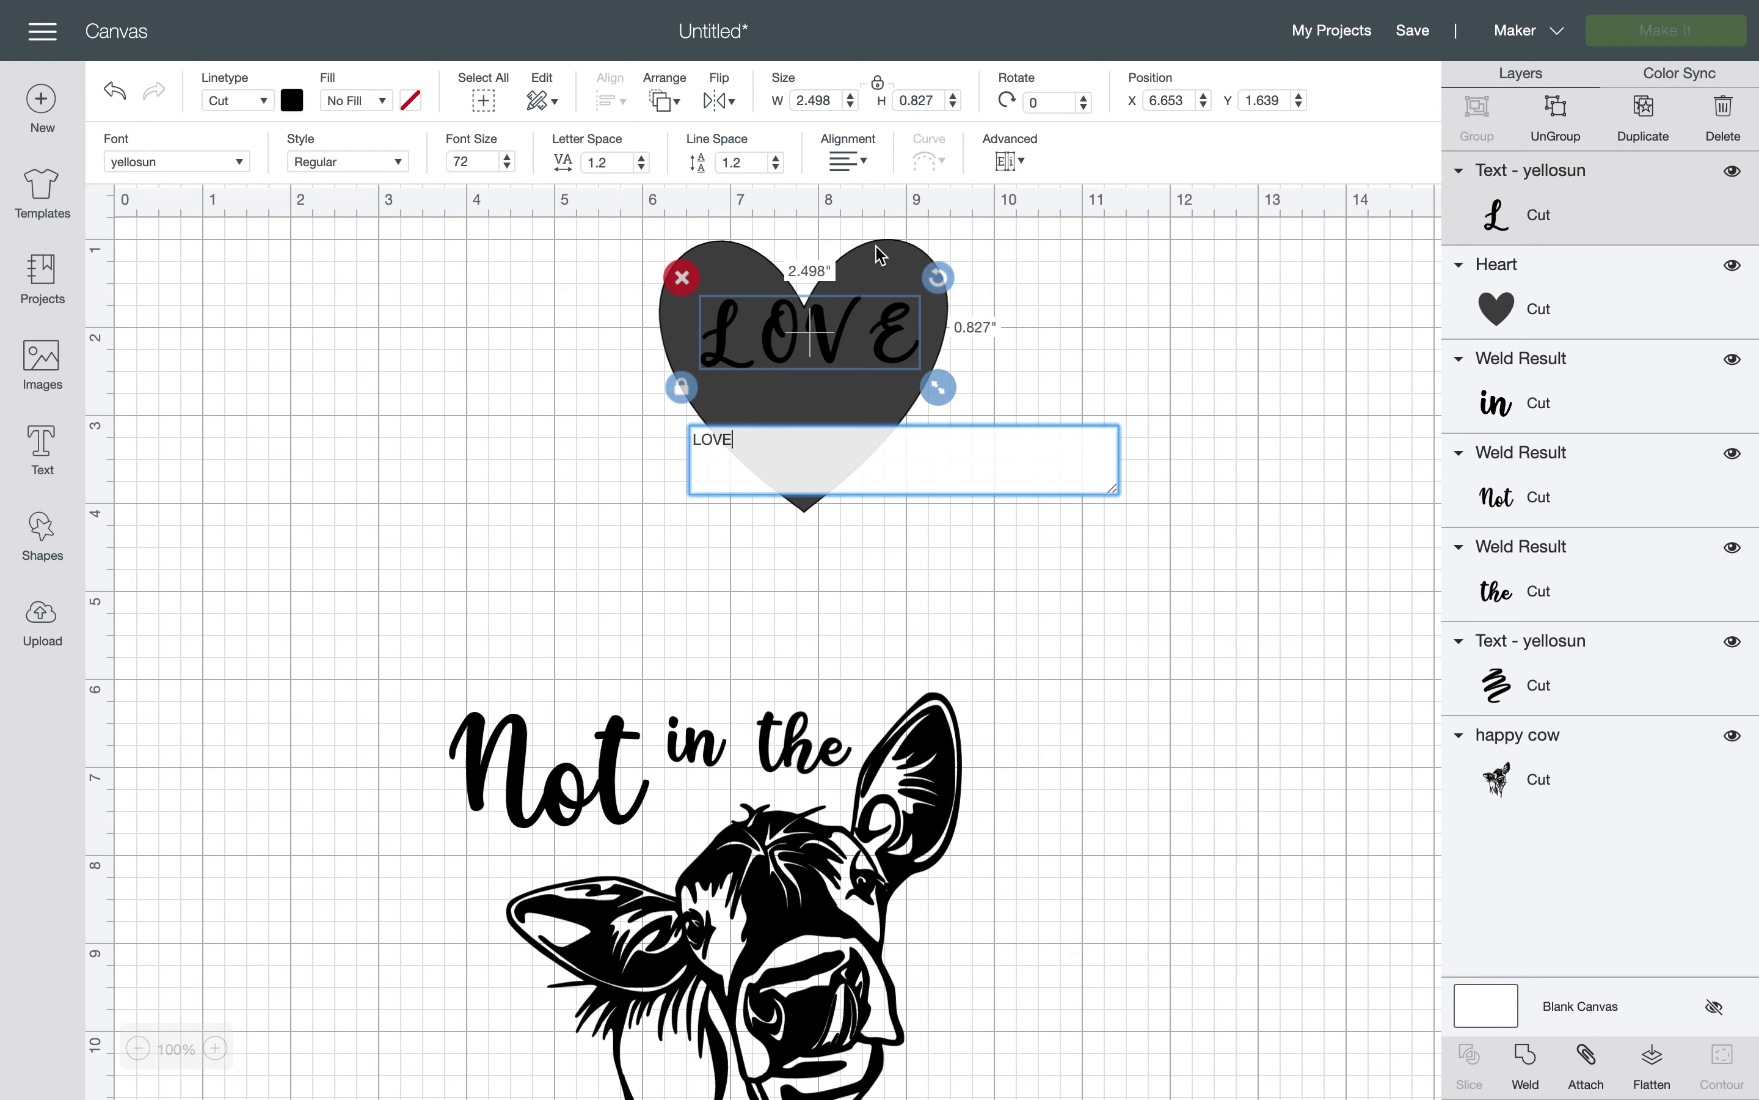
Ungroup LOVE into separate letters, then enlarge the L and stretch the O to about 0.984" high inside the heart
{"action": "left_click", "coordinate": [1010, 161]}
{"action": "left_click", "coordinate": [1070, 189]}
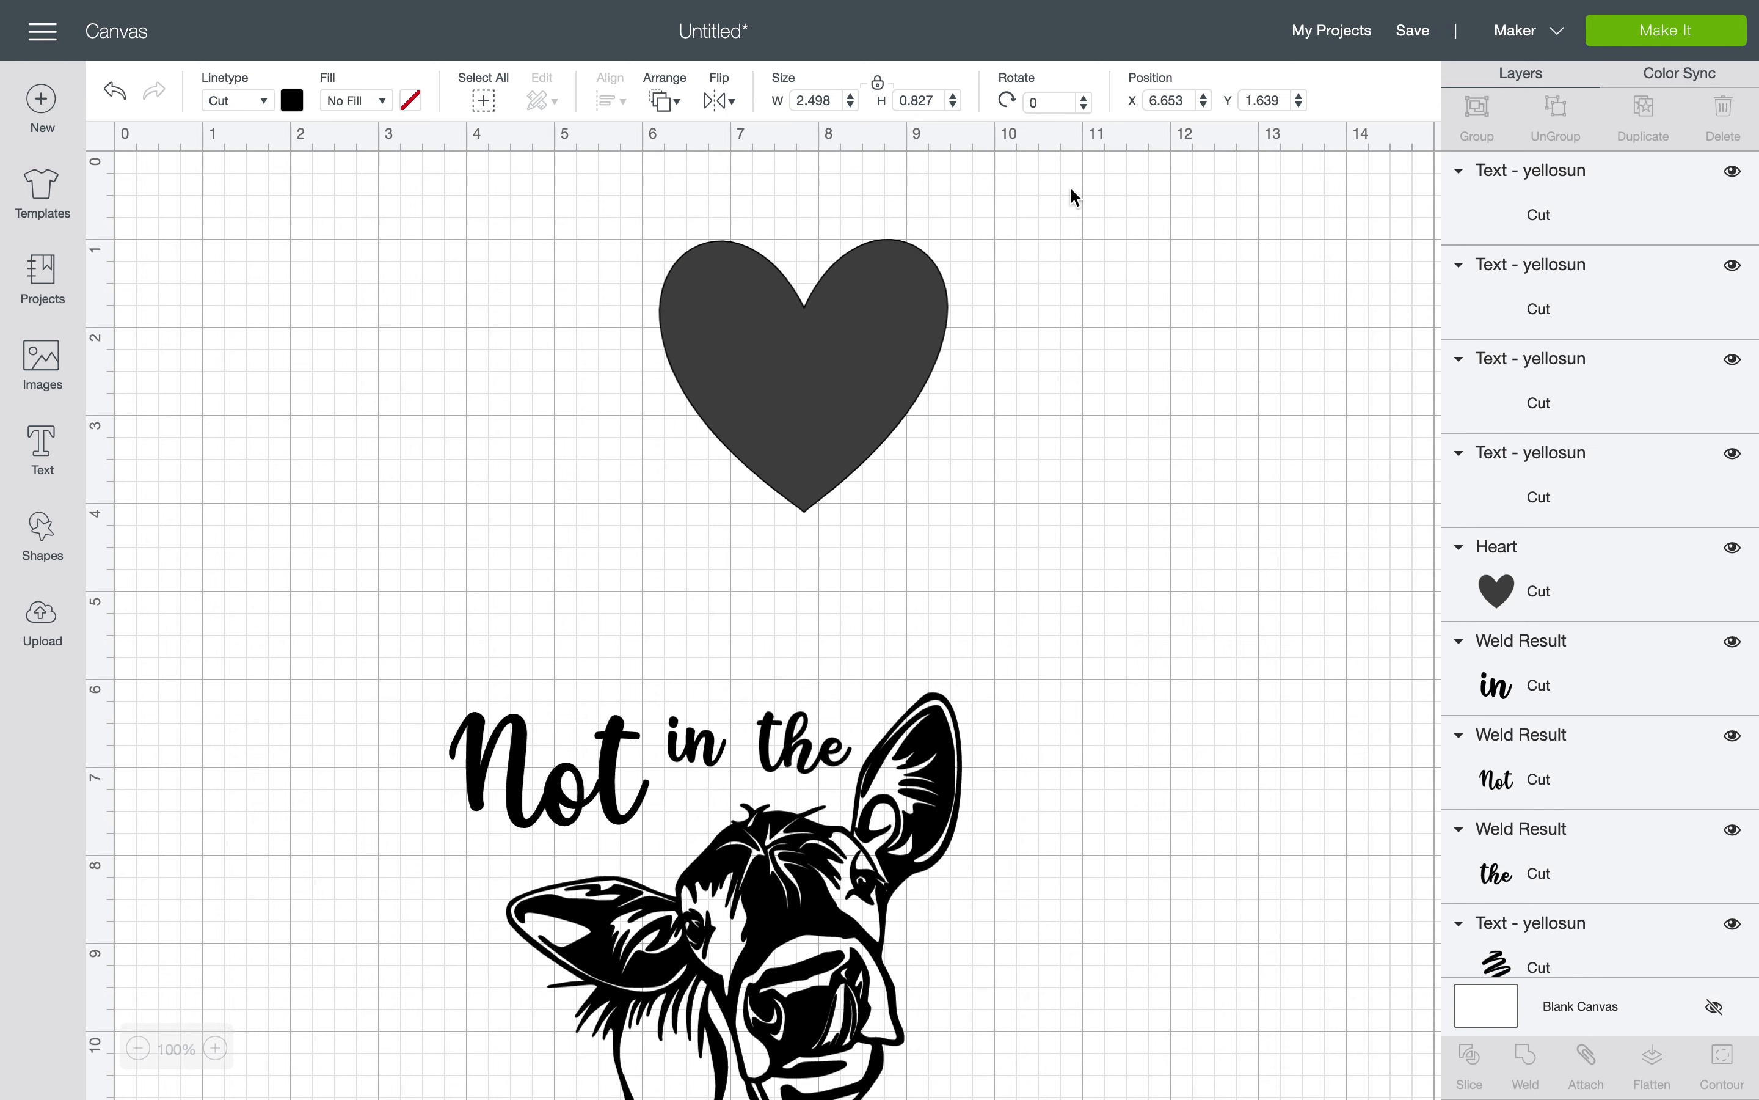
{"action": "left_click_drag", "start_coordinate": [731, 335], "coordinate": [812, 406]}
{"action": "left_click", "coordinate": [784, 343]}
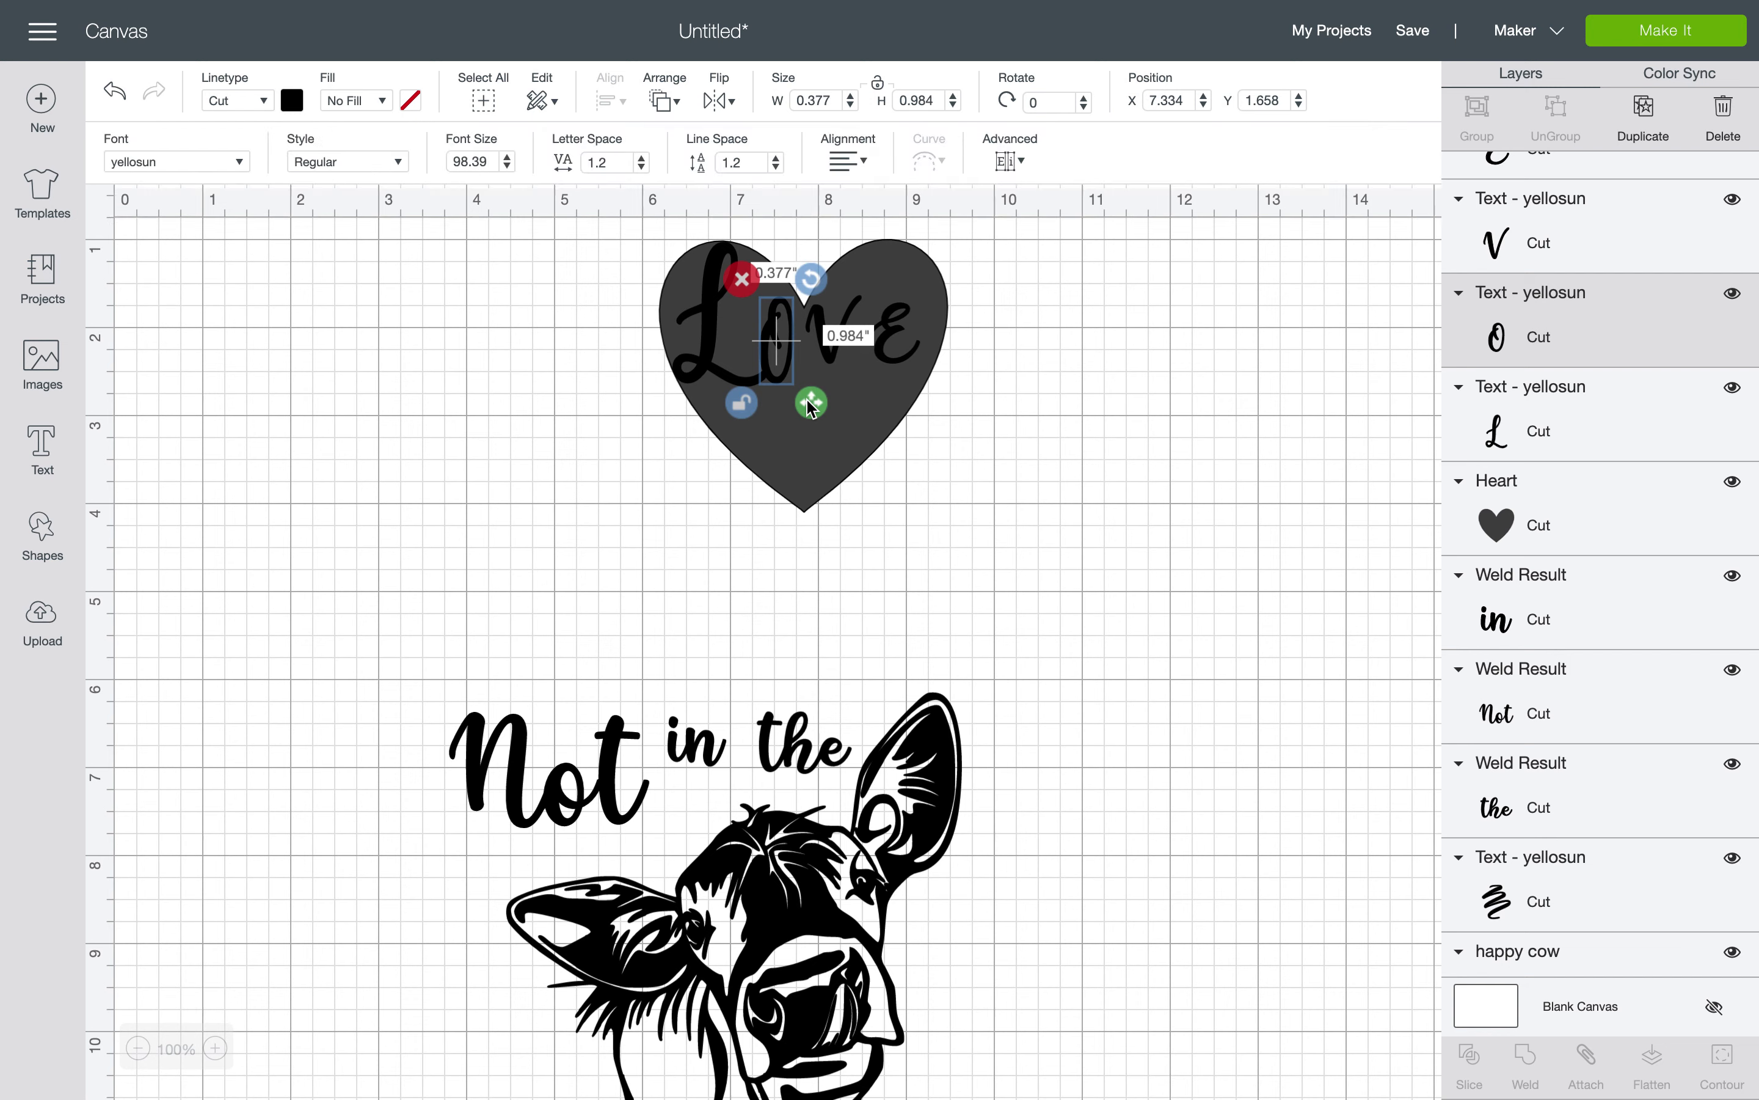
Stretch the V to about 1.517" high at X 7.666, Y 1.653, and raise the E to about X 8.26, Y 1.263
{"action": "left_click", "coordinate": [836, 355]}
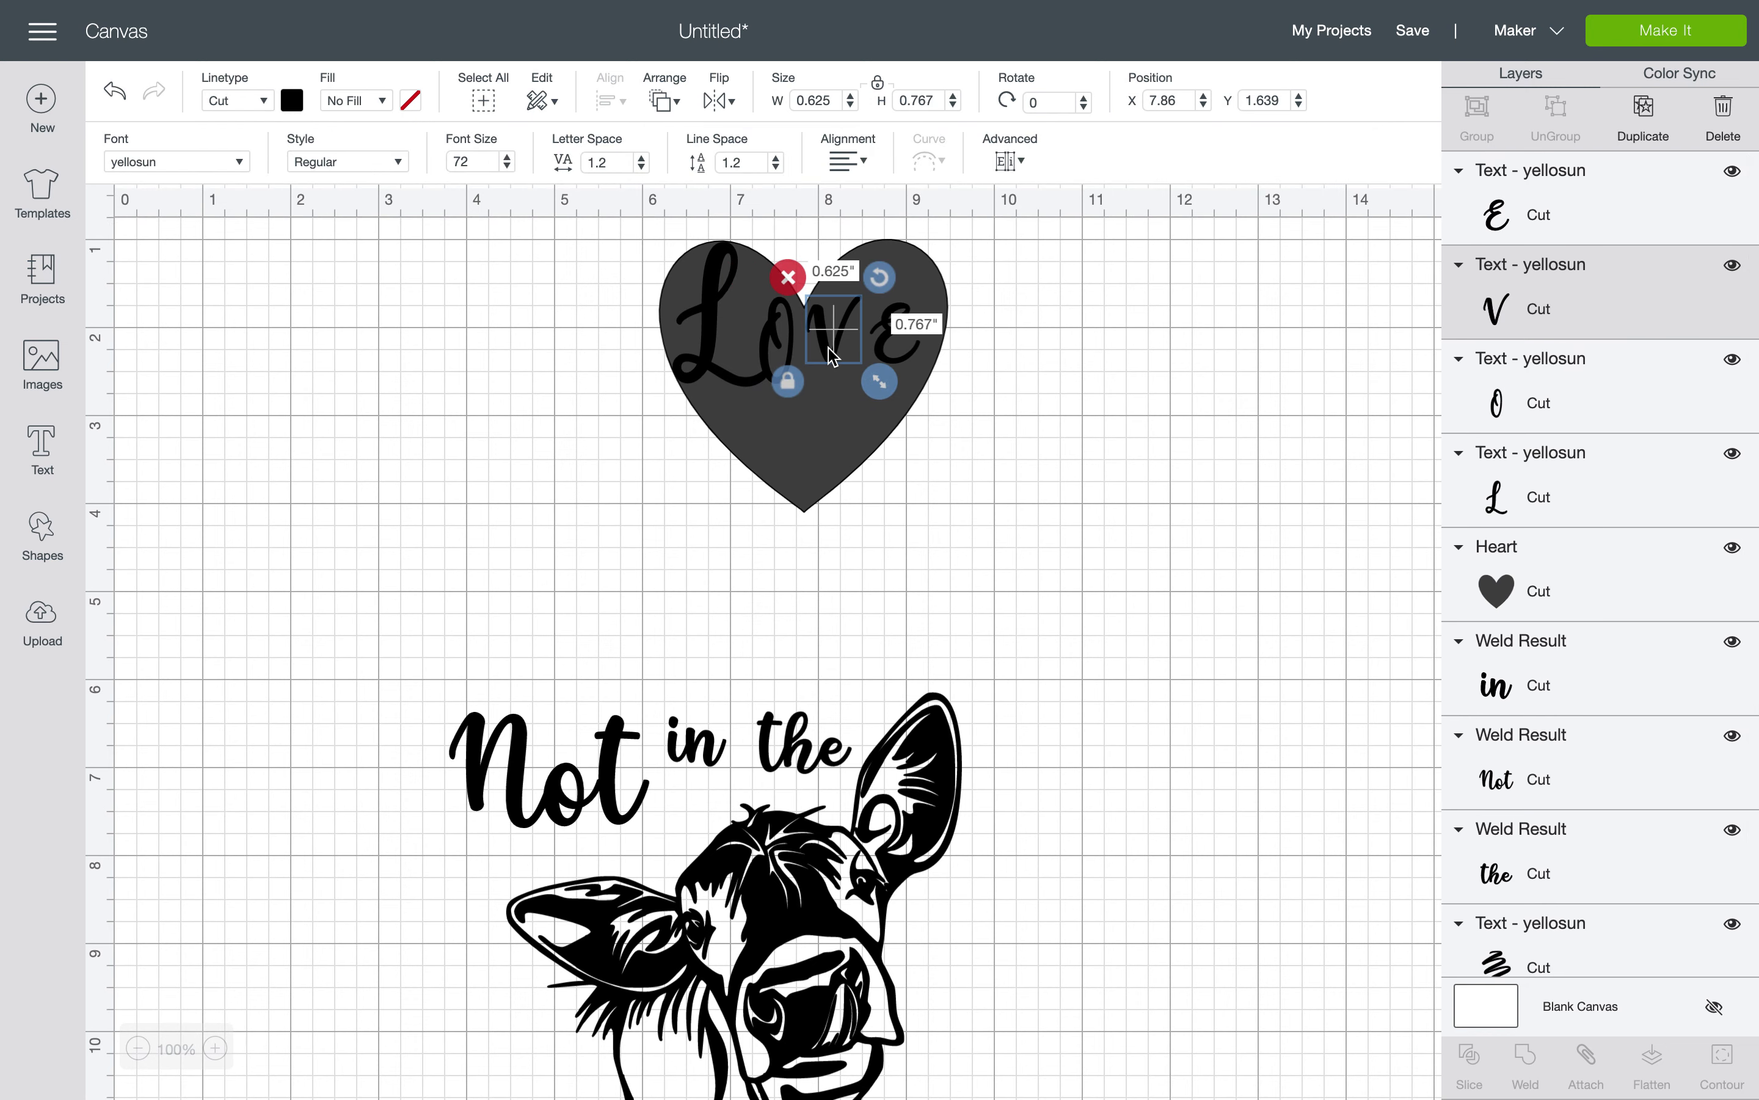
{"action": "left_click_drag", "start_coordinate": [833, 356], "coordinate": [871, 452]}
{"action": "left_click", "coordinate": [902, 328]}
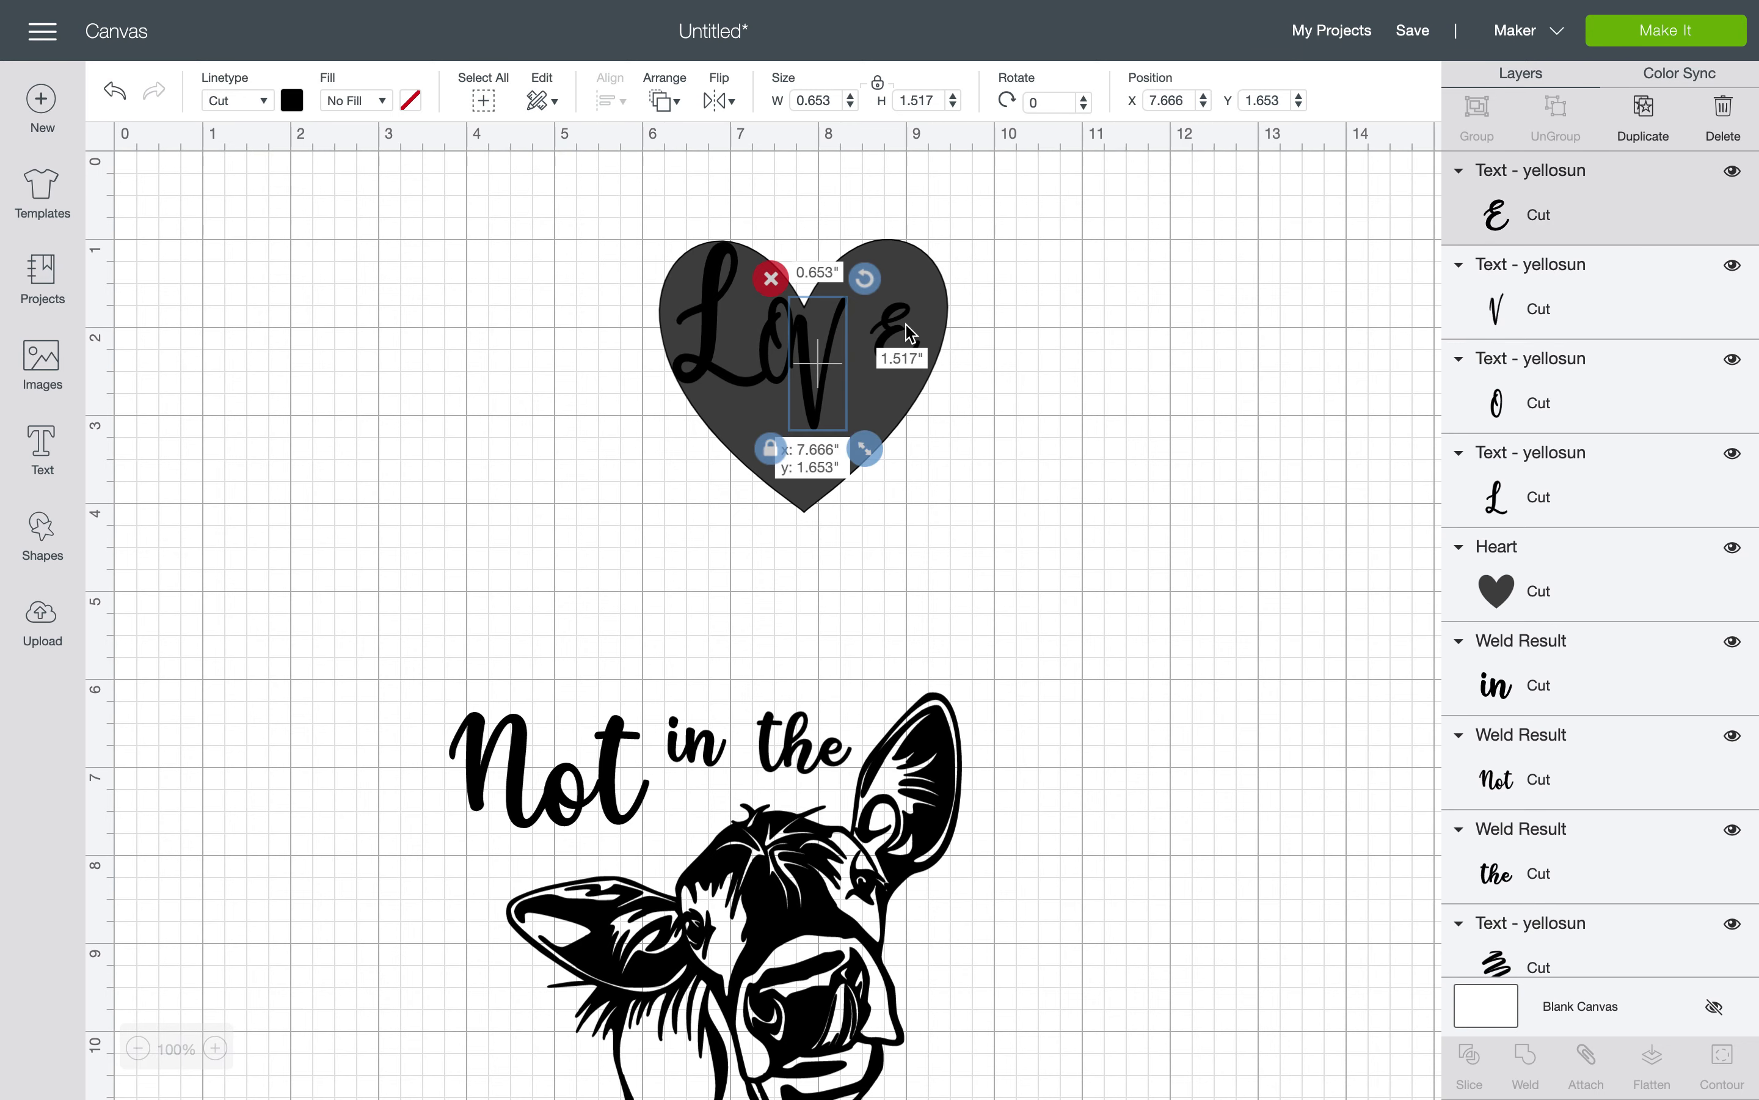
{"action": "left_click_drag", "start_coordinate": [901, 329], "coordinate": [872, 289]}
{"action": "left_click", "coordinate": [845, 362]}
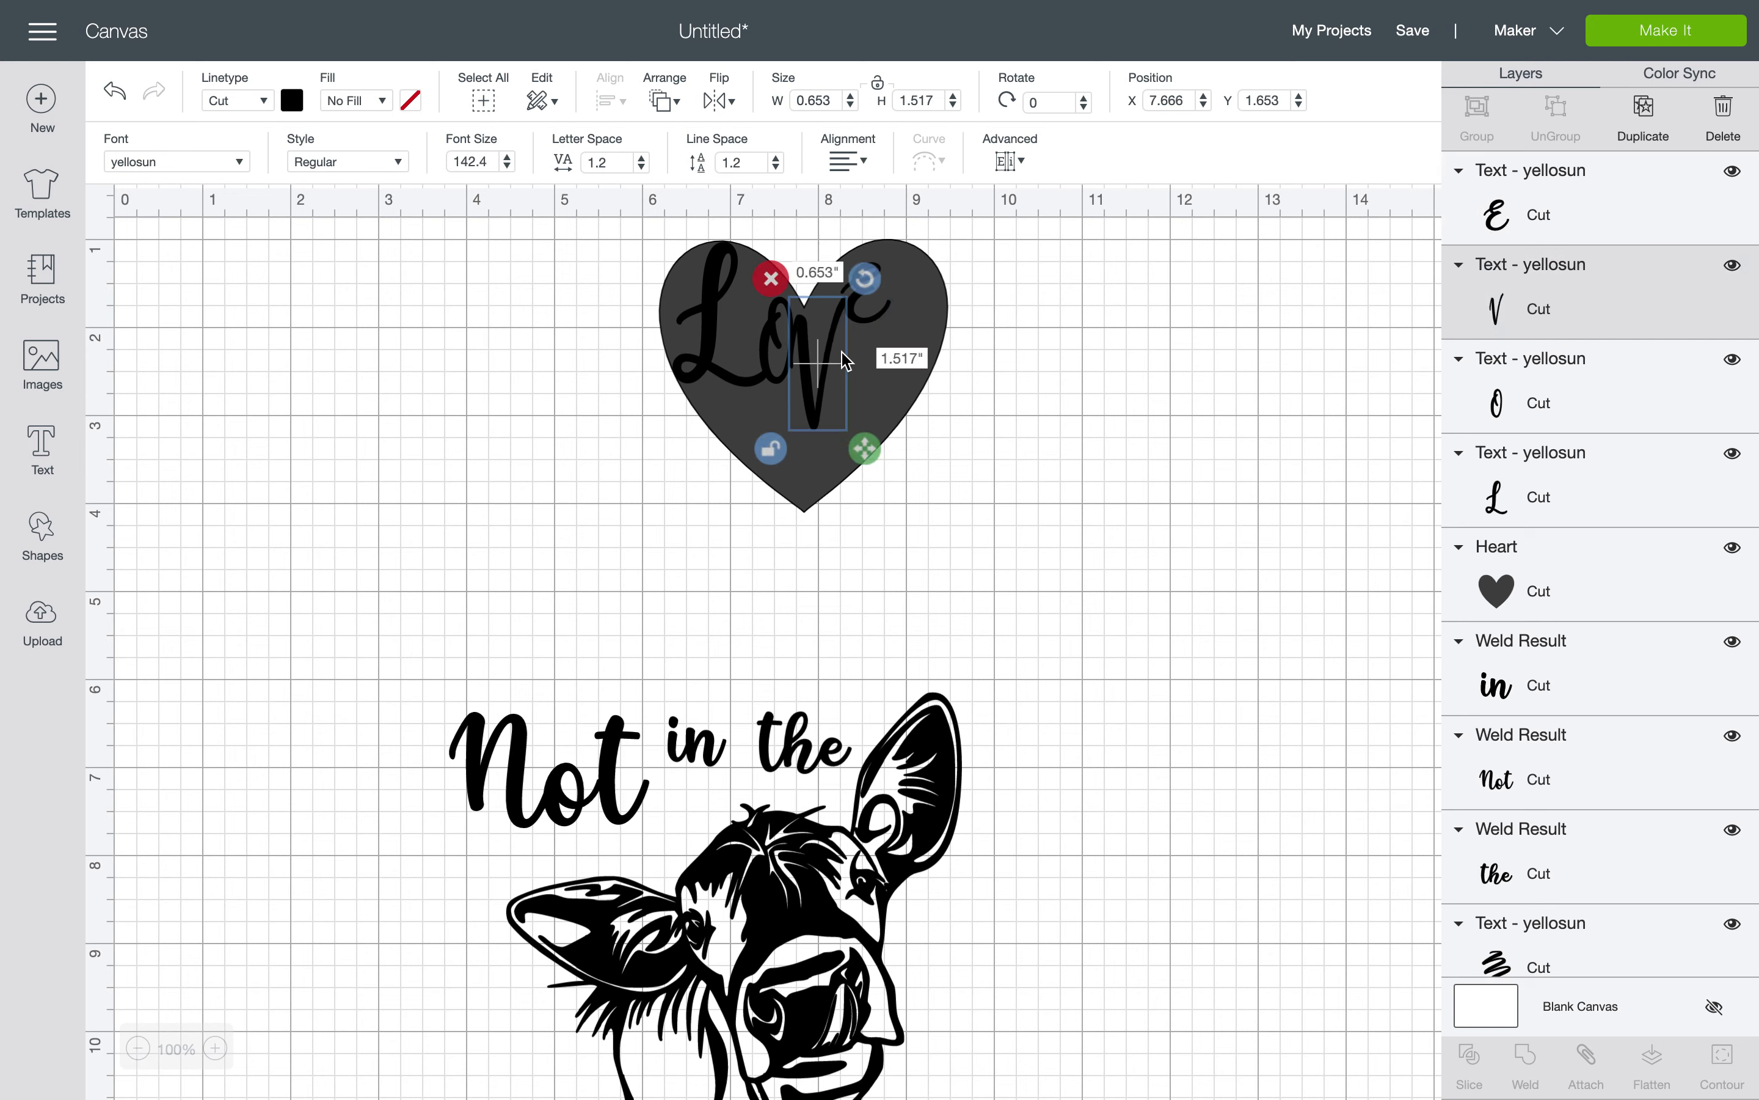
Stretch the E to about 0.669" by 1.31" and place it at about X 8.232, Y 1.179 in the heart's right lobe
{"action": "left_click", "coordinate": [894, 309]}
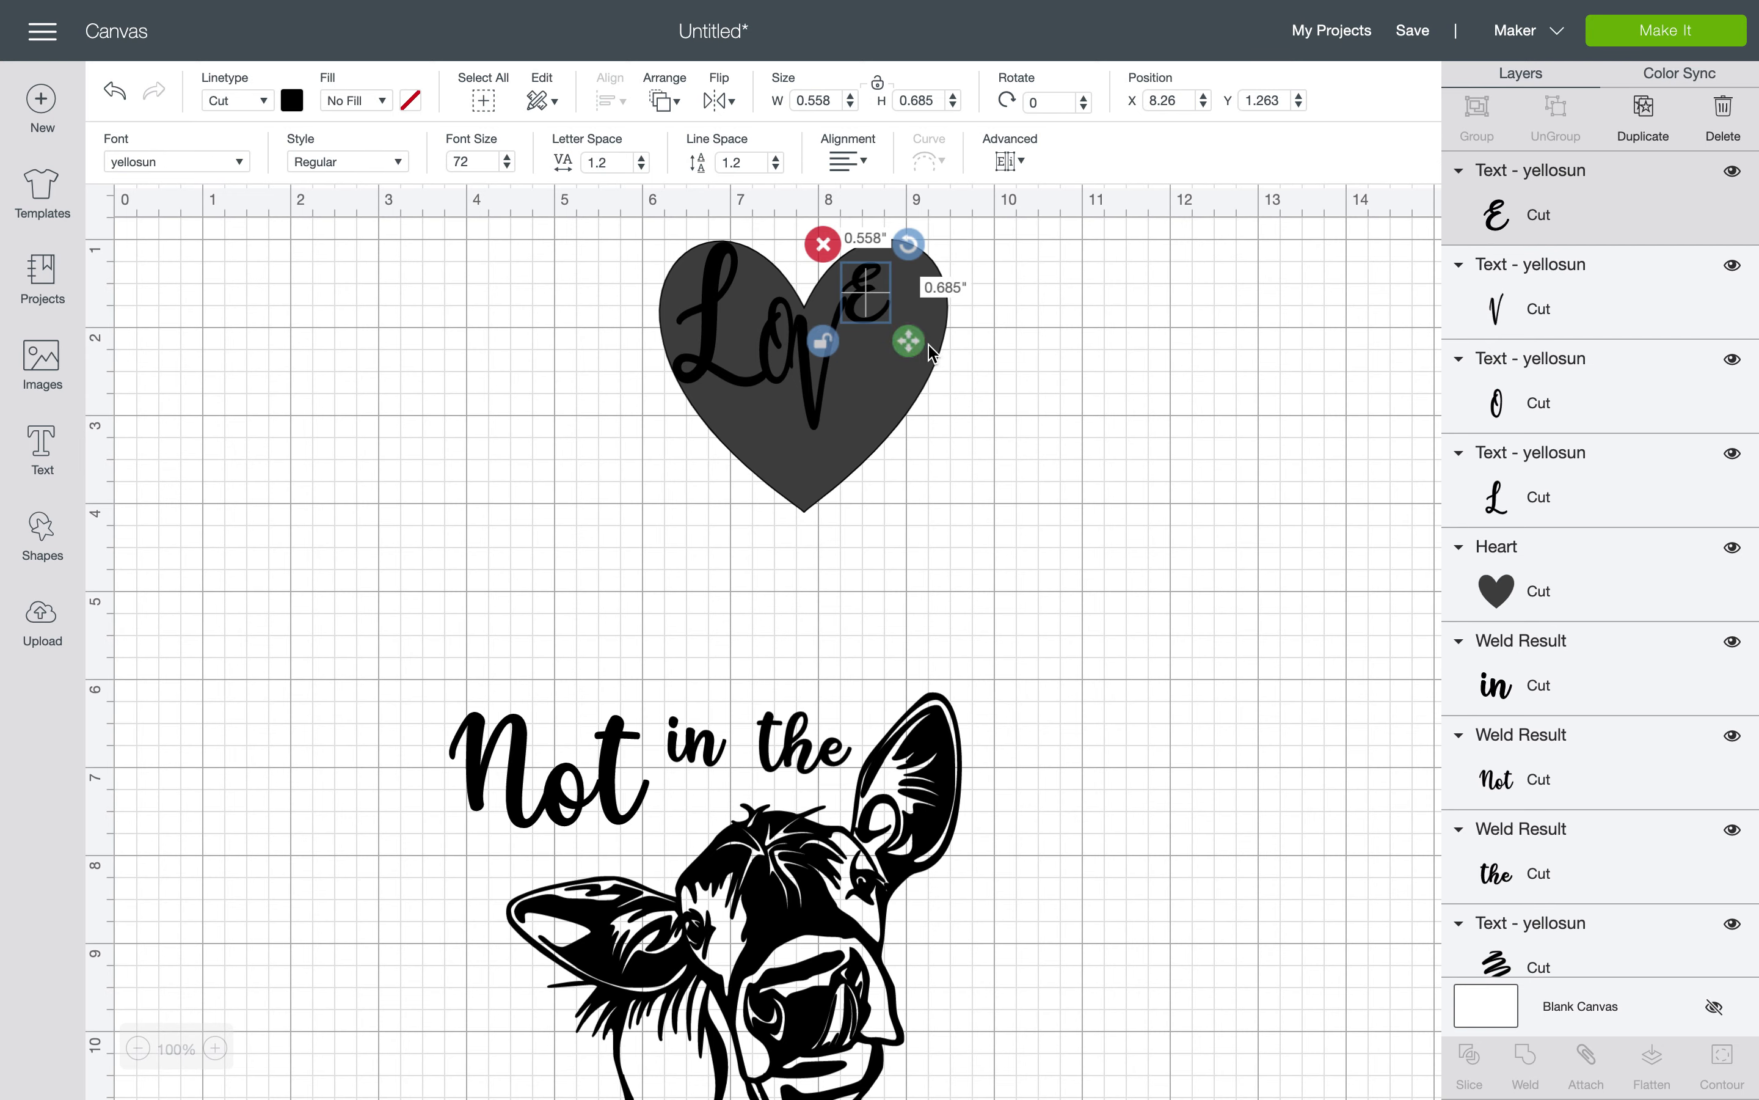
{"action": "left_click_drag", "start_coordinate": [913, 344], "coordinate": [928, 400]}
{"action": "left_click_drag", "start_coordinate": [875, 325], "coordinate": [869, 309]}
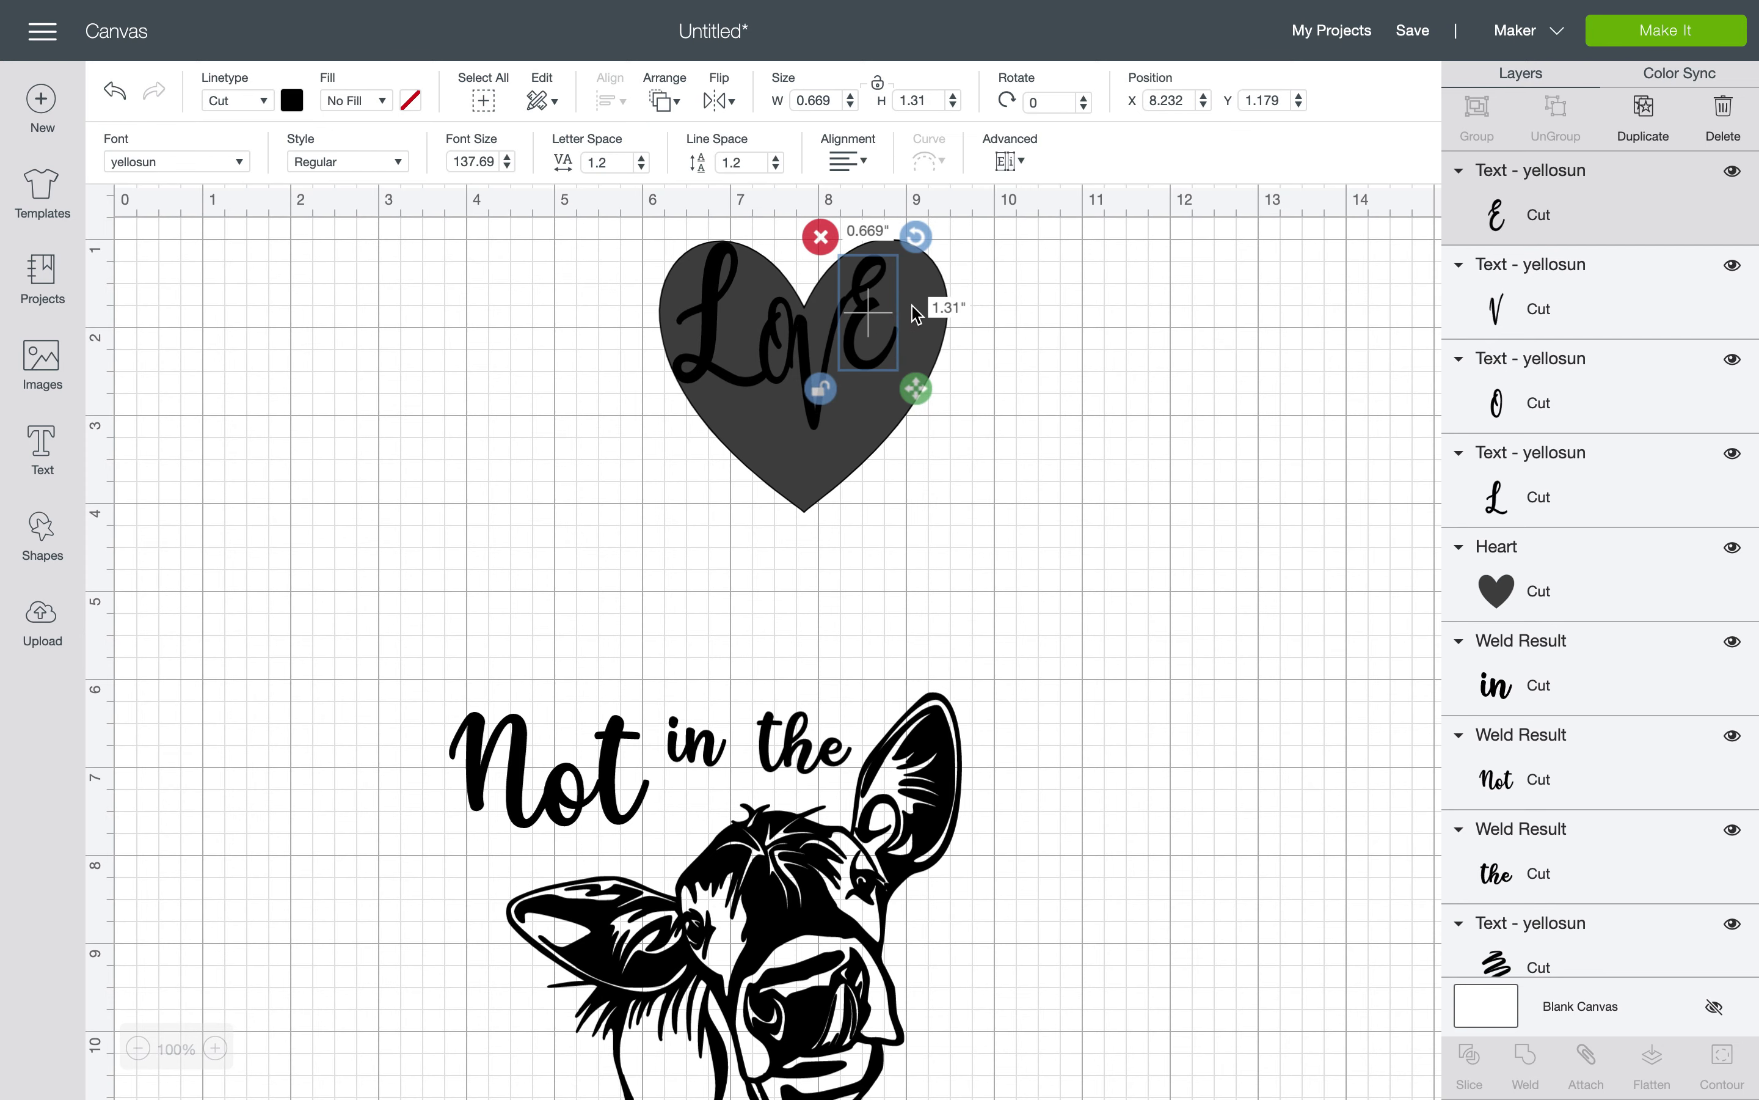
{"action": "left_click", "coordinate": [914, 306]}
{"action": "left_click", "coordinate": [877, 309]}
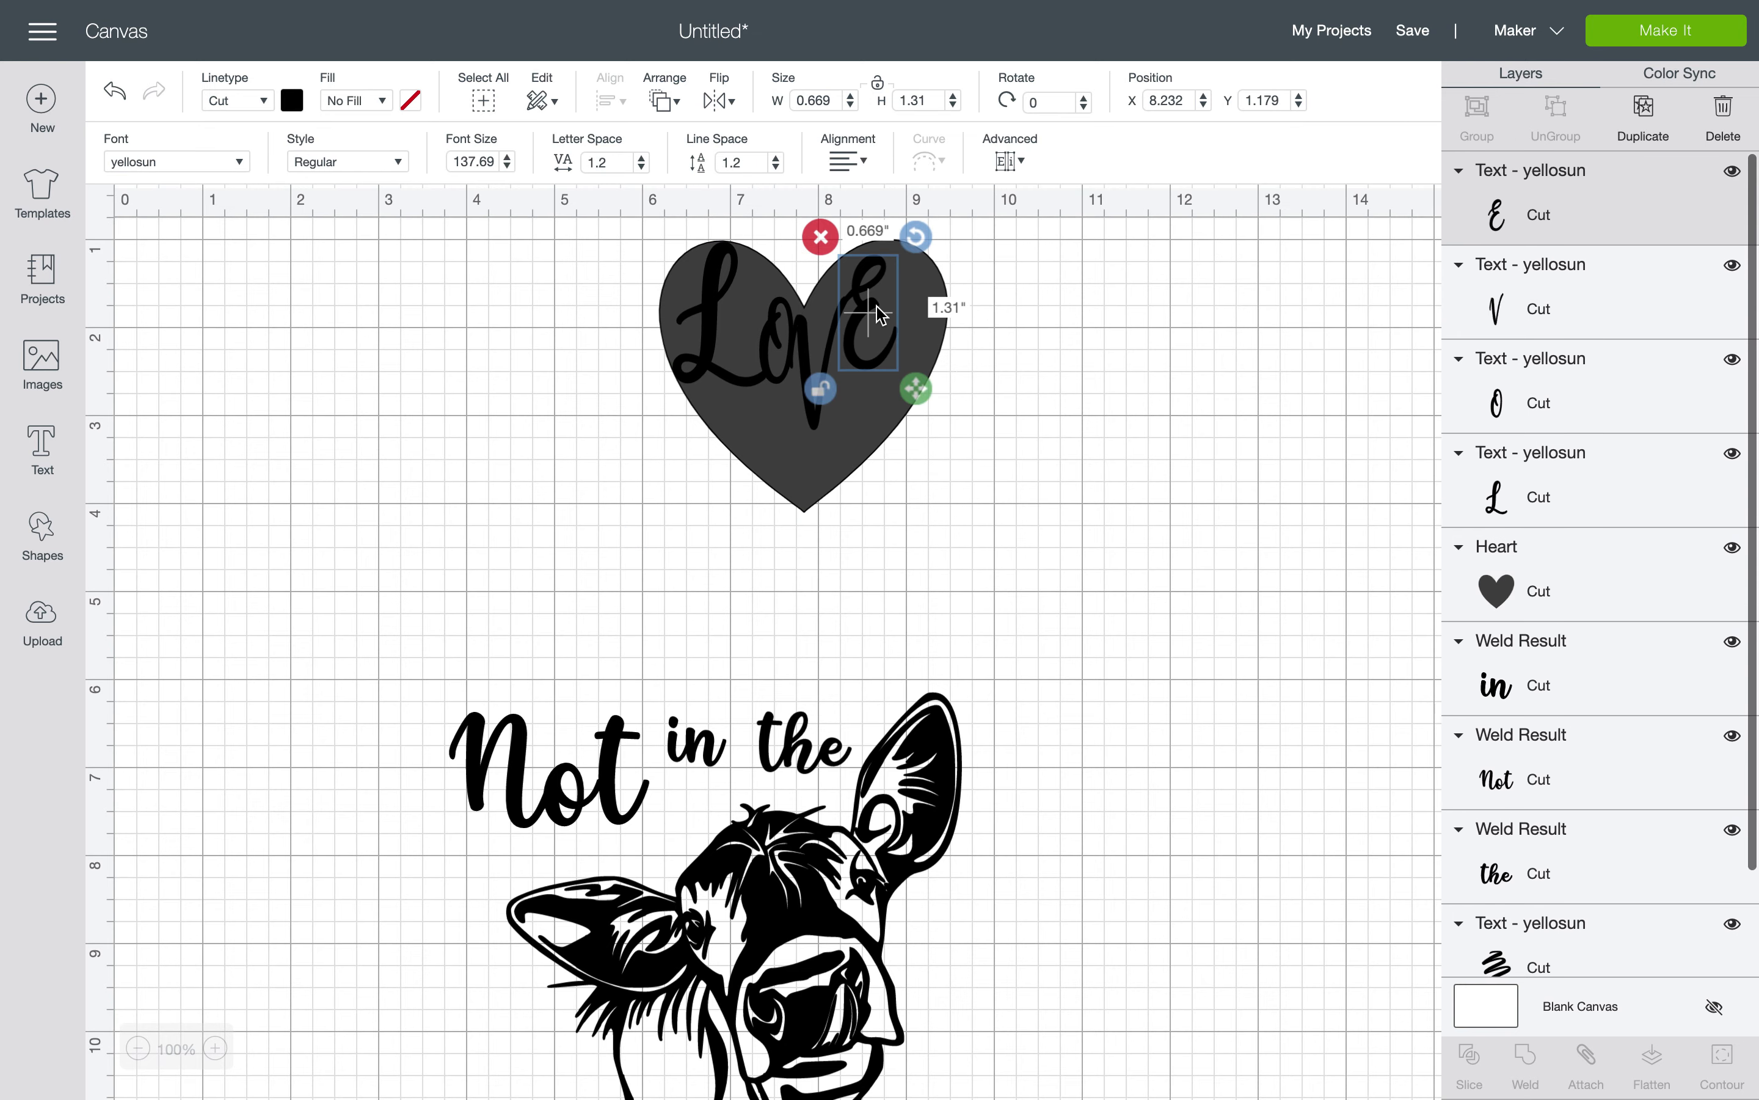
{"action": "left_click", "coordinate": [1061, 278]}
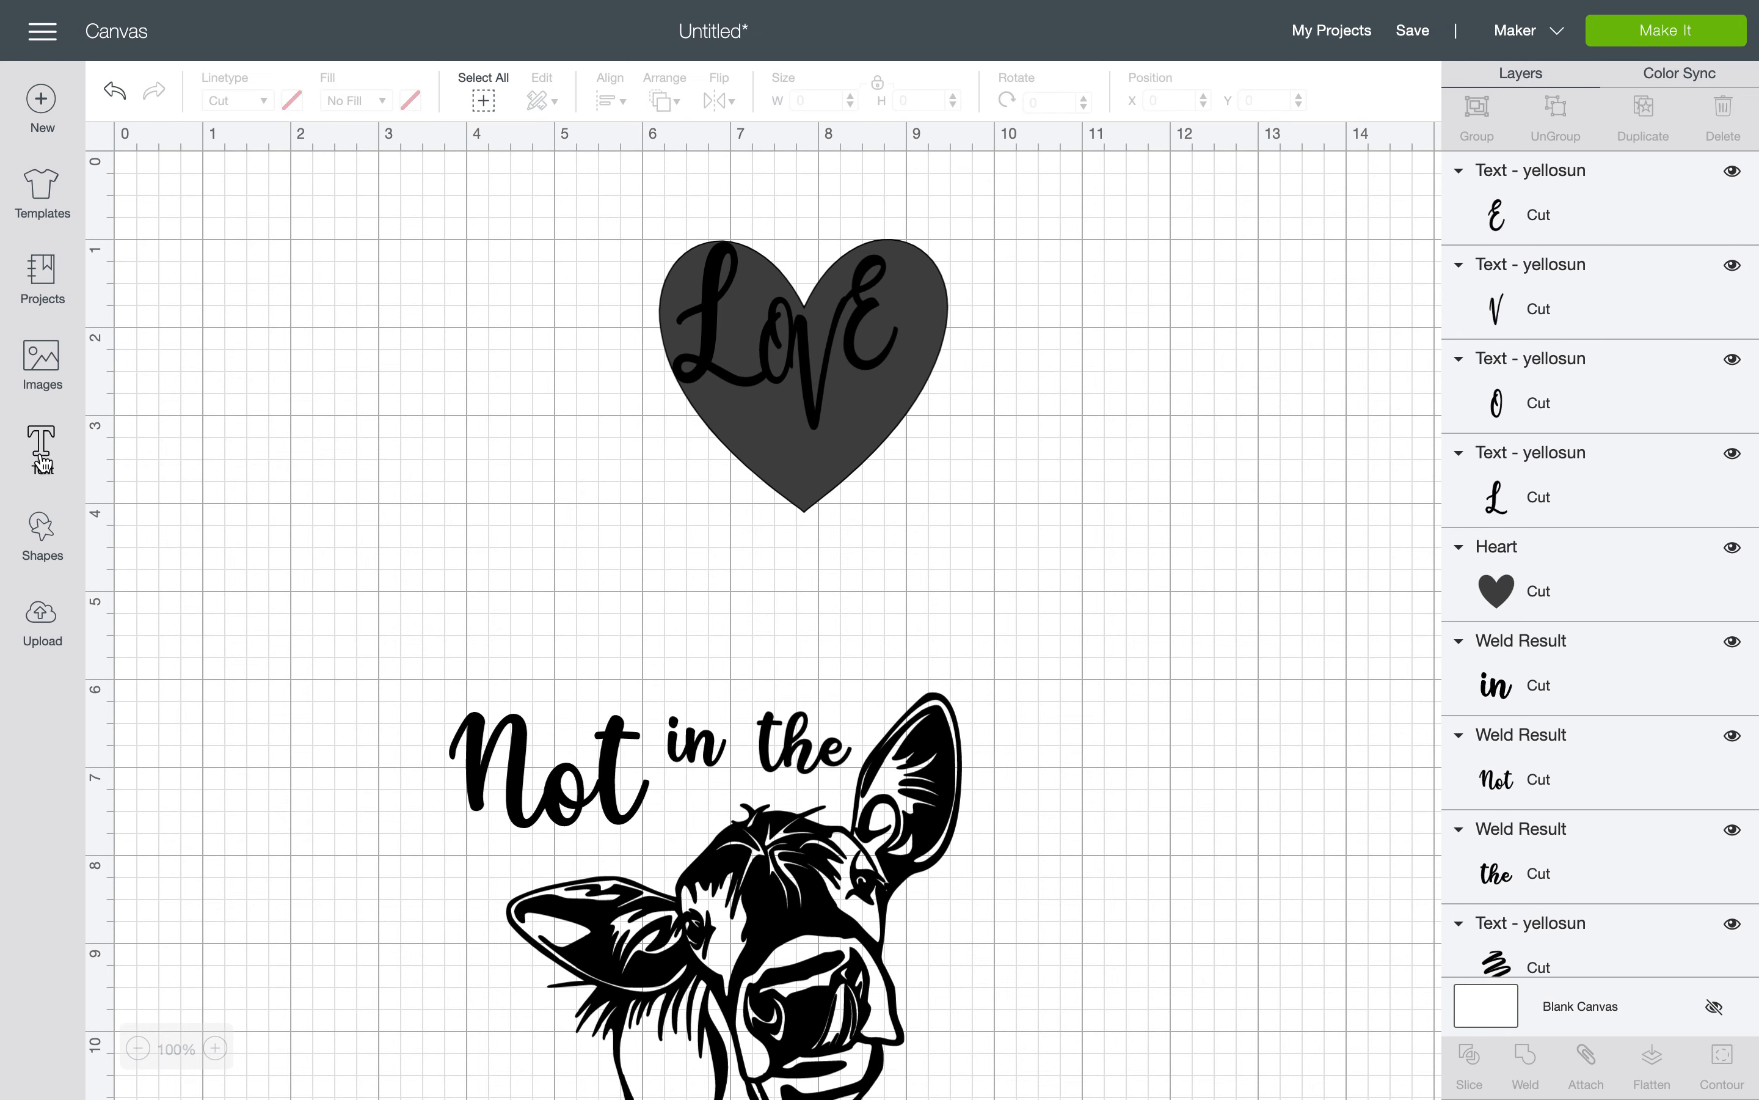
Add a second heart shape, shrink it to a small narrow heart and place it beside the E within the large heart
{"action": "left_click", "coordinate": [41, 614]}
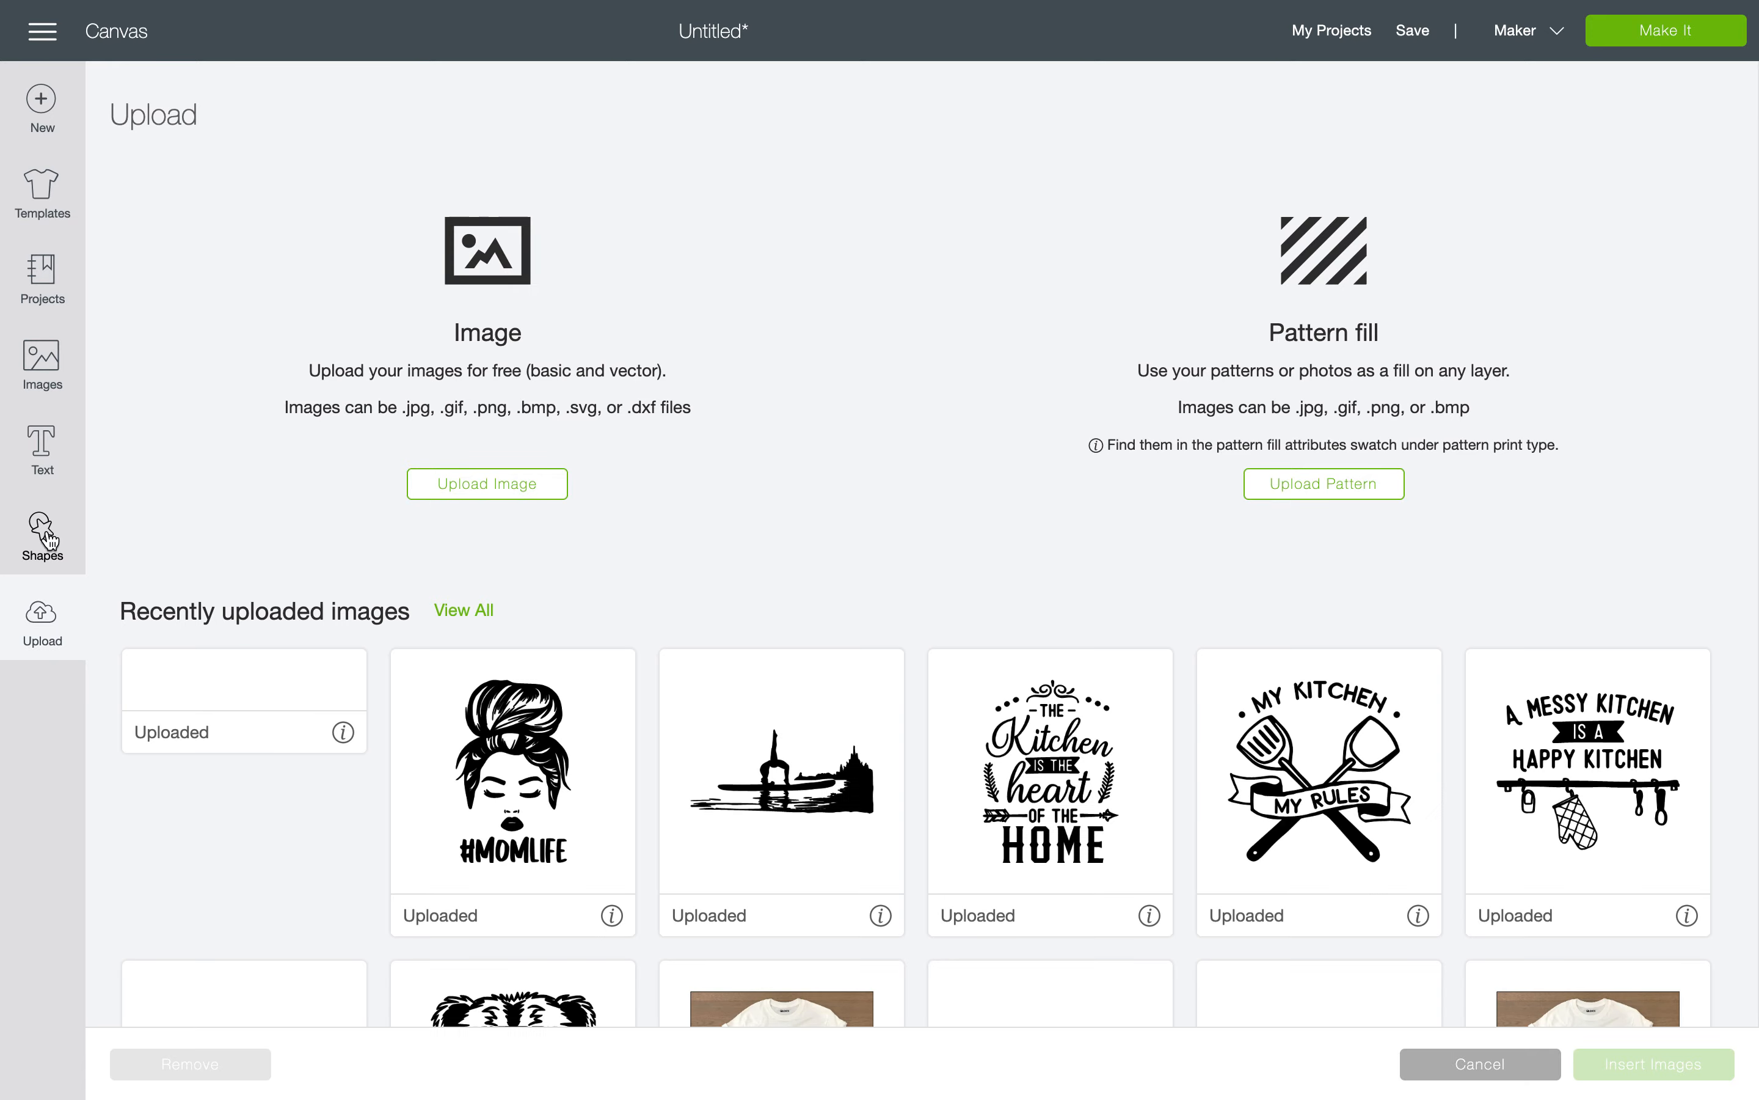
{"action": "left_click", "coordinate": [45, 539]}
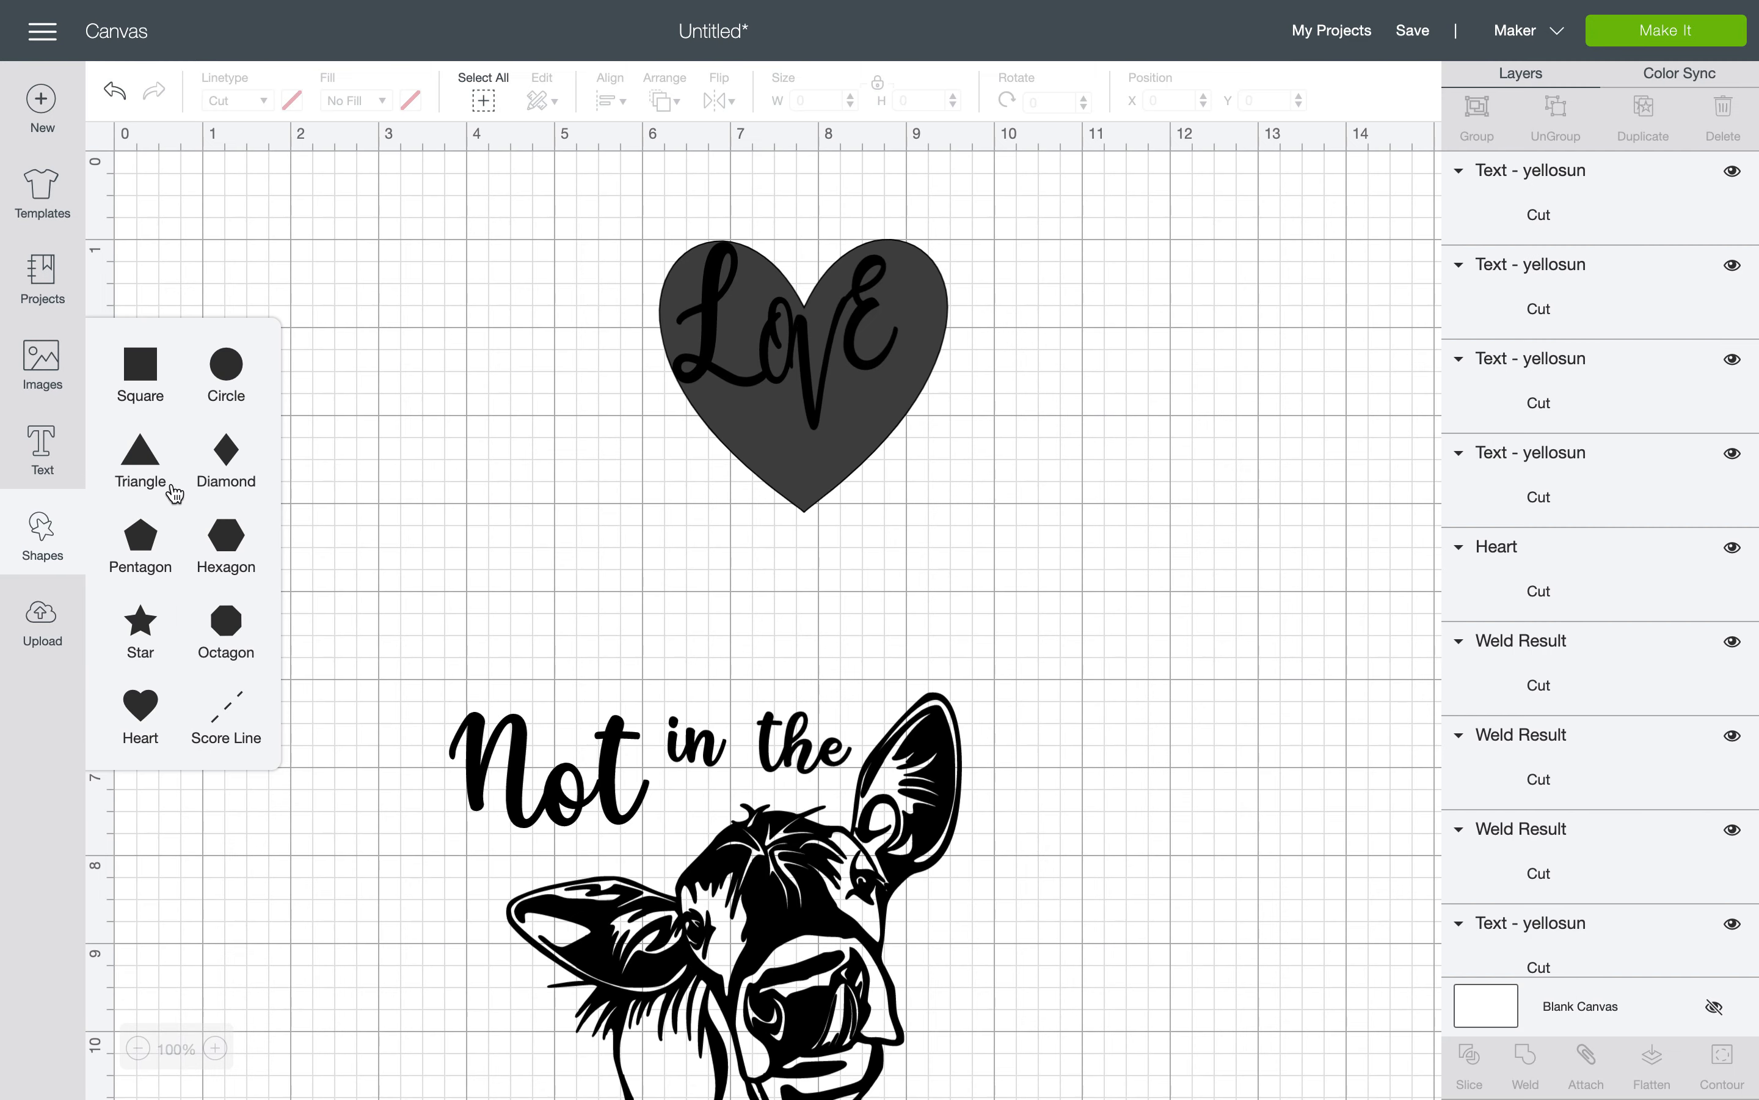
{"action": "left_click", "coordinate": [140, 695]}
{"action": "left_click", "coordinate": [399, 428]}
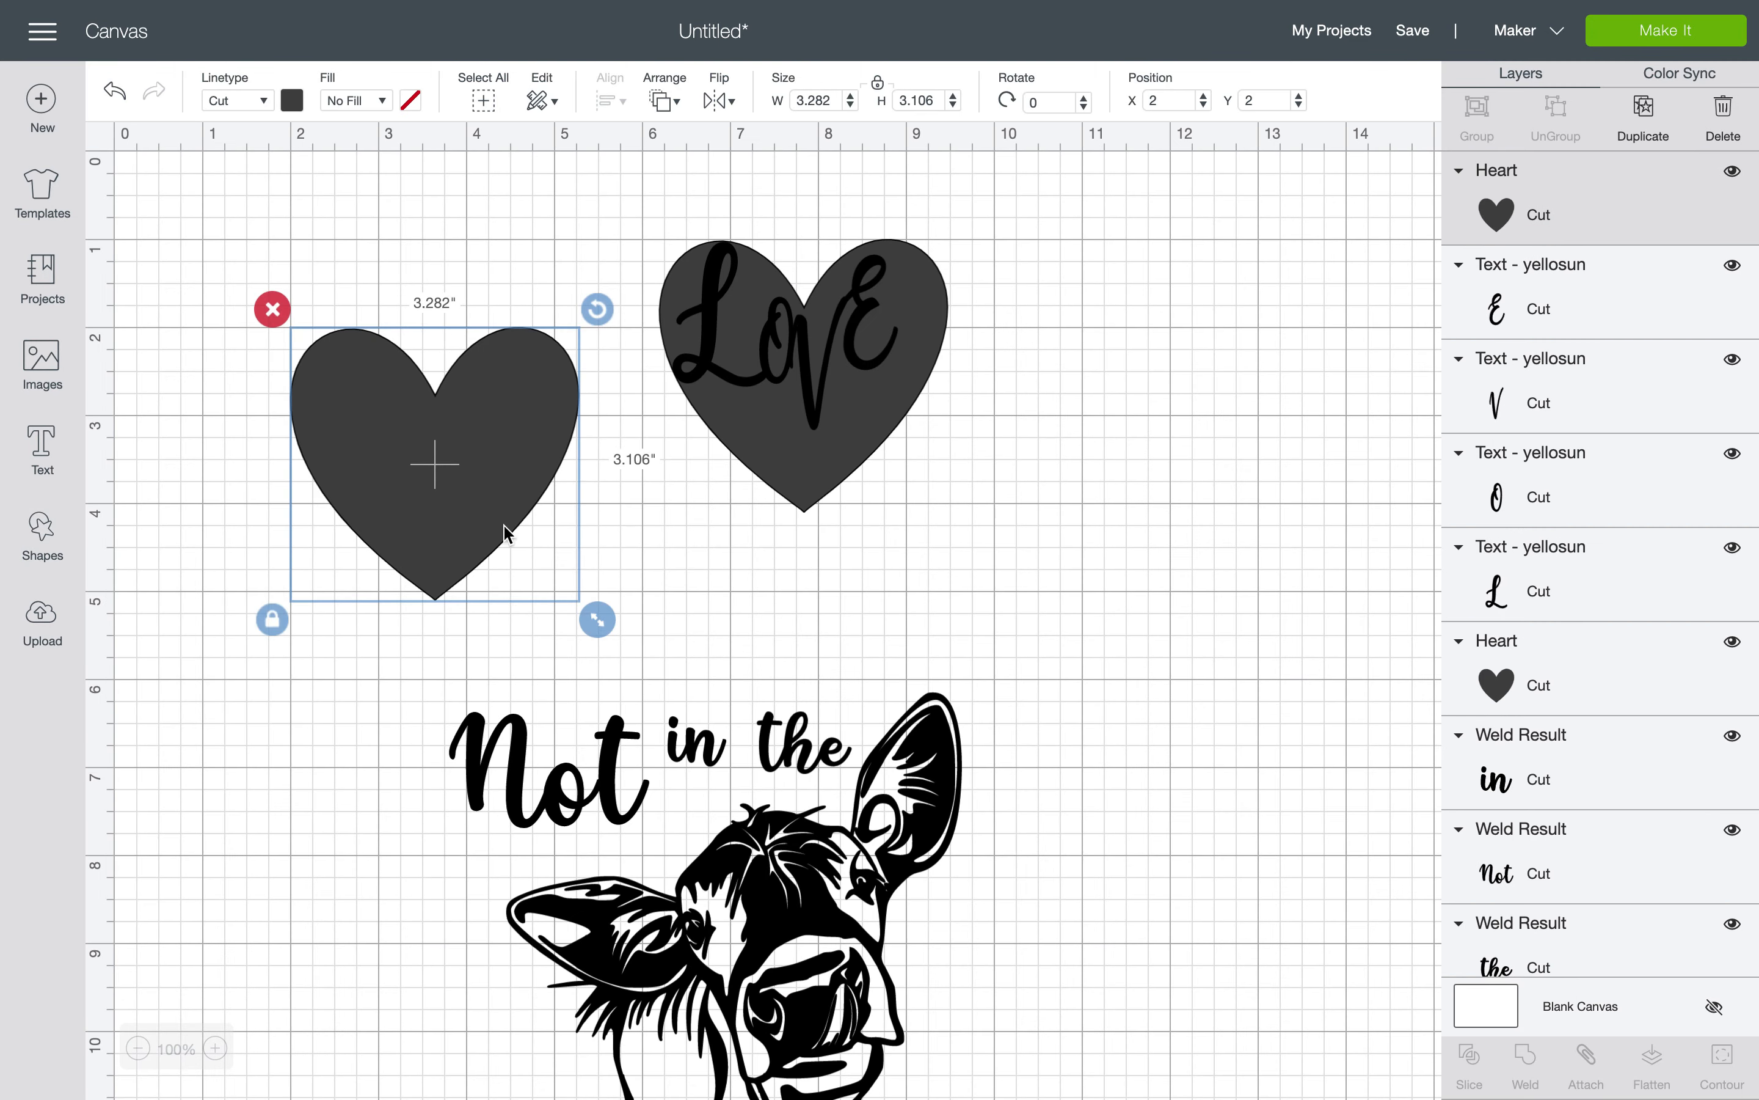
{"action": "left_click_drag", "start_coordinate": [598, 620], "coordinate": [957, 374]}
{"action": "left_click_drag", "start_coordinate": [913, 309], "coordinate": [922, 311]}
{"action": "left_click", "coordinate": [1086, 317]}
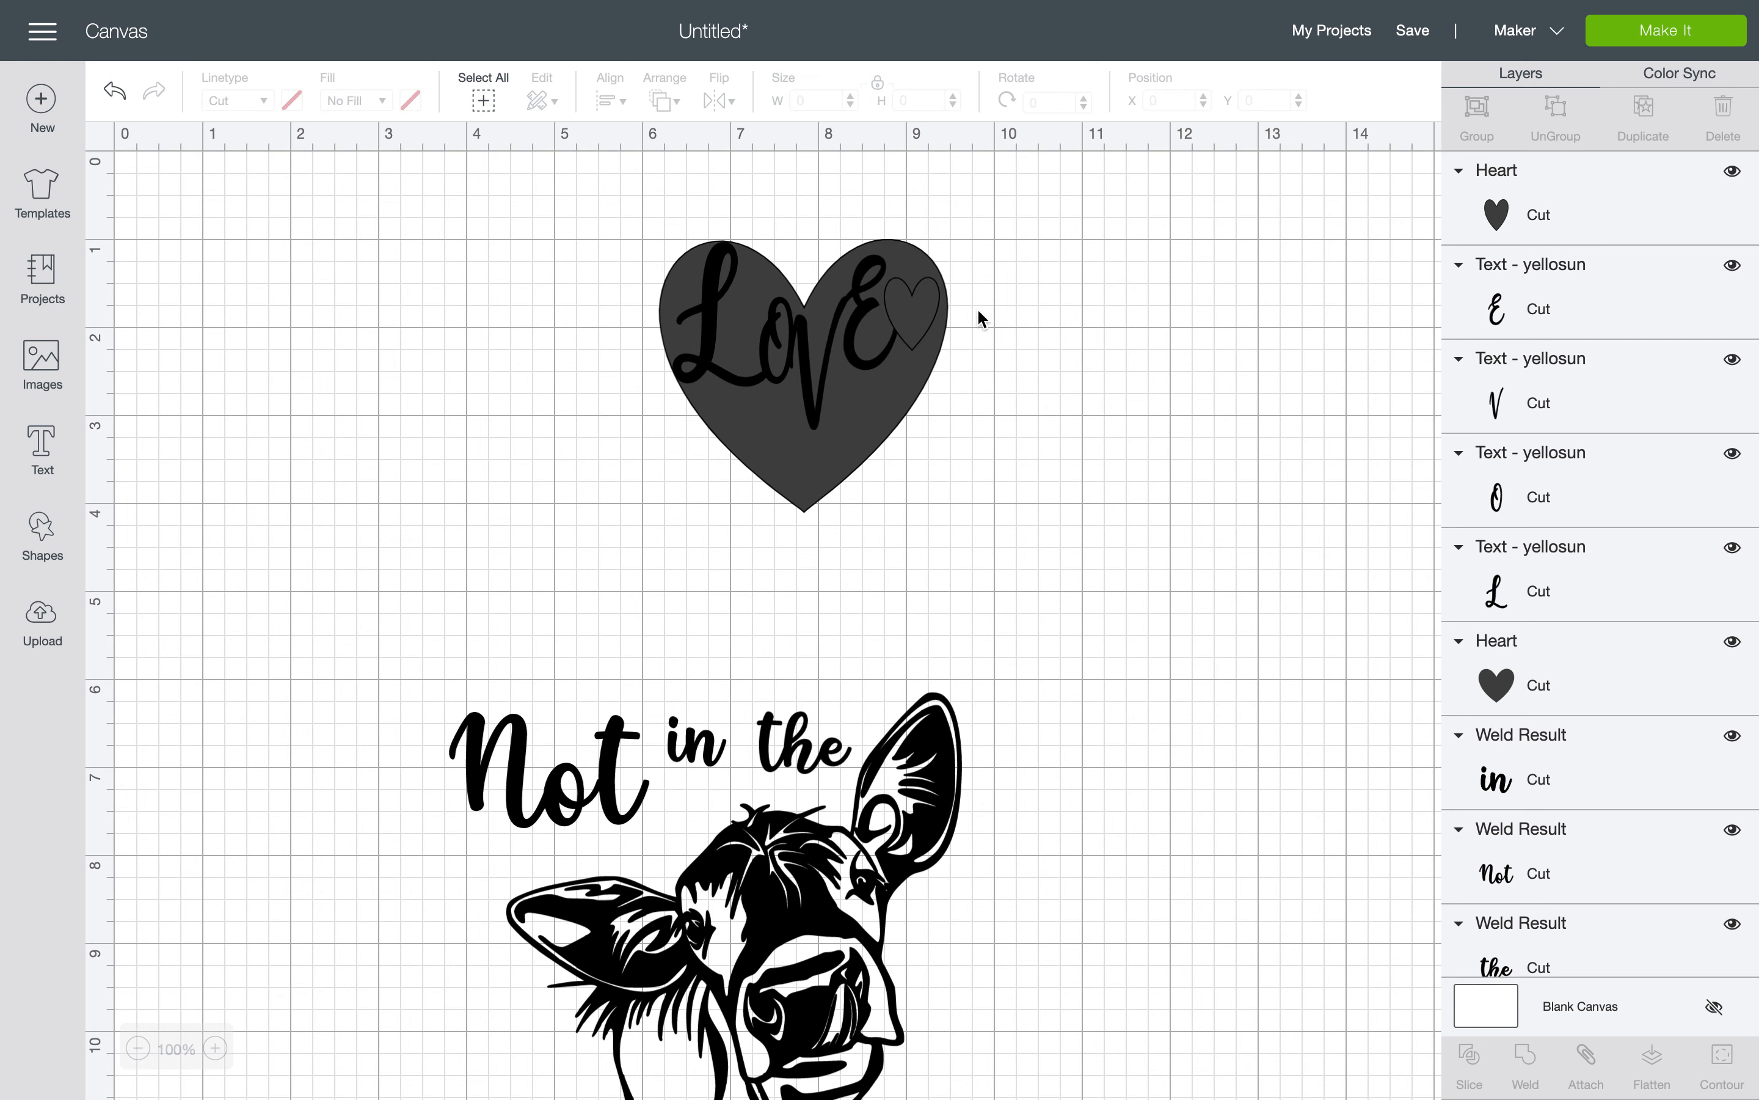
Nudge the large heart slightly up and lower the V to about X 7.666, Y 1.681
{"action": "left_click", "coordinate": [941, 314]}
{"action": "left_click", "coordinate": [977, 348]}
{"action": "mouse_move", "coordinate": [843, 411]}
{"action": "left_mouse_down"}
{"action": "mouse_move", "coordinate": [895, 387]}
{"action": "mouse_move", "coordinate": [812, 405]}
{"action": "left_mouse_up"}
{"action": "left_click", "coordinate": [900, 400]}
{"action": "left_click", "coordinate": [812, 405]}
{"action": "left_click", "coordinate": [1042, 452]}
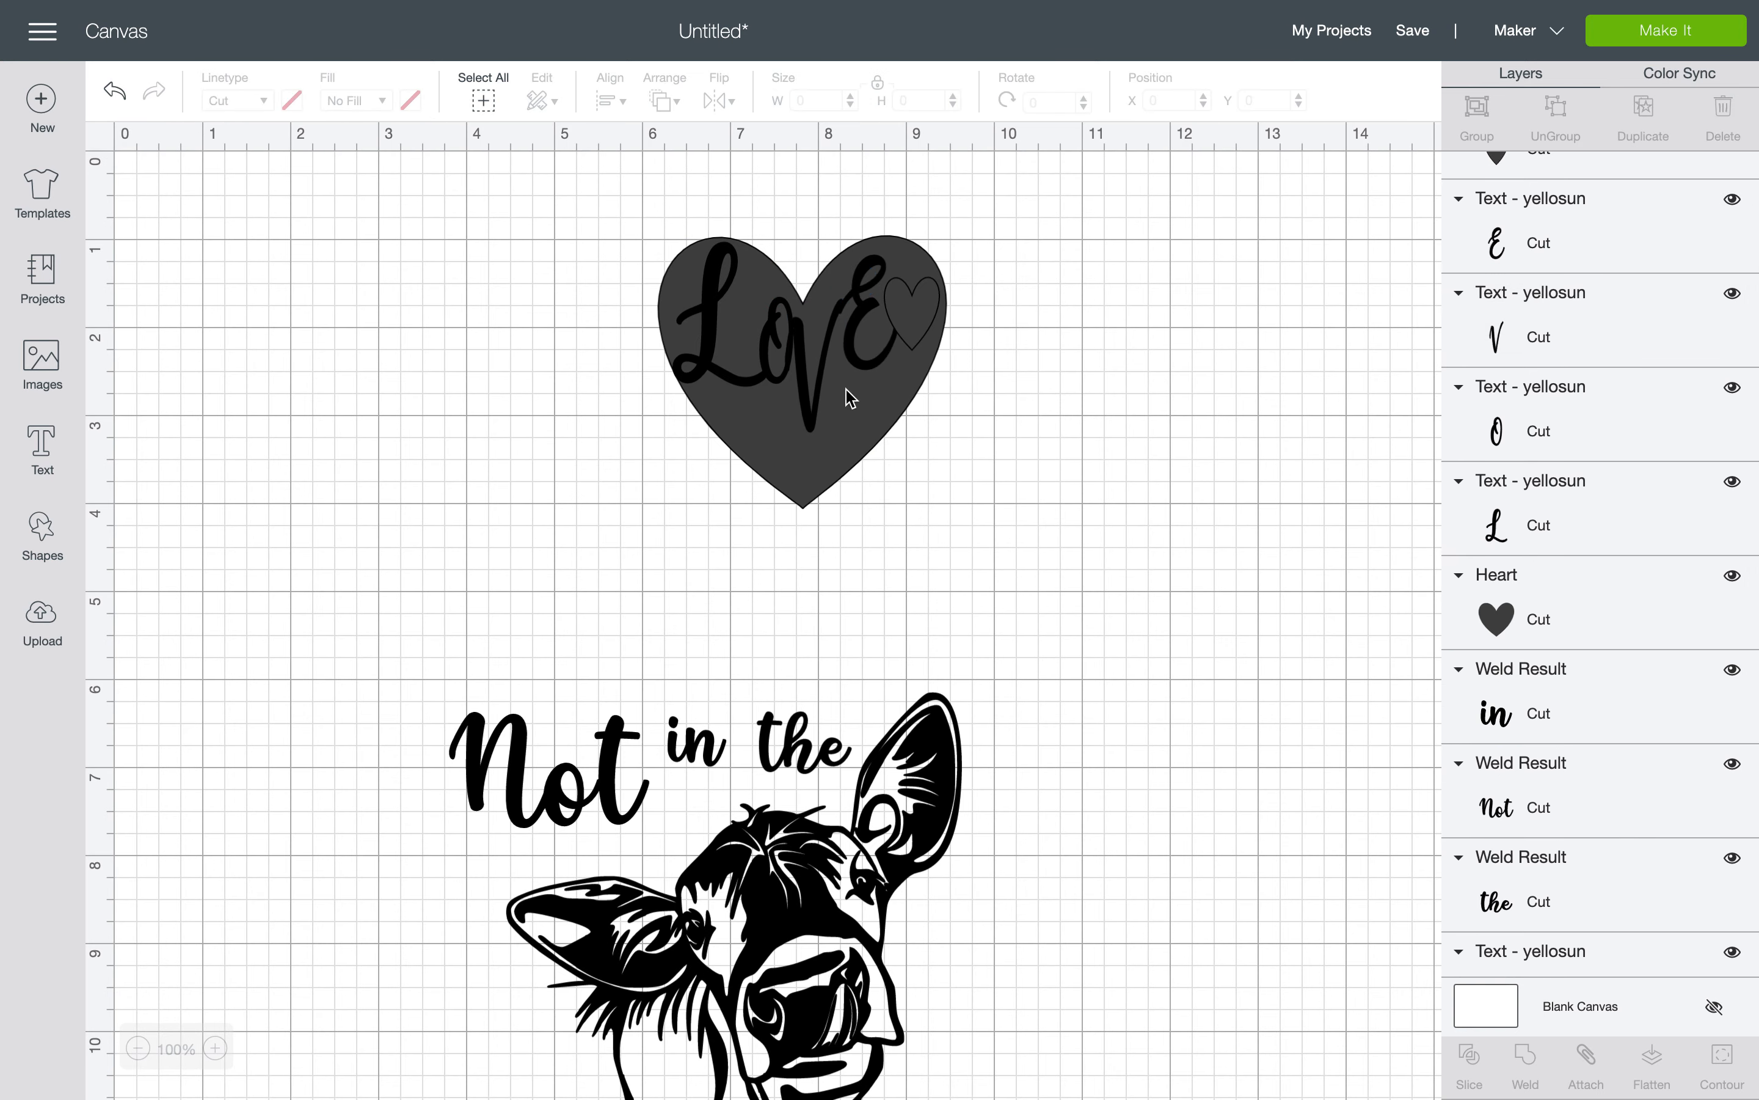
{"action": "left_click", "coordinate": [826, 393]}
{"action": "left_click_drag", "start_coordinate": [826, 393], "coordinate": [828, 393]}
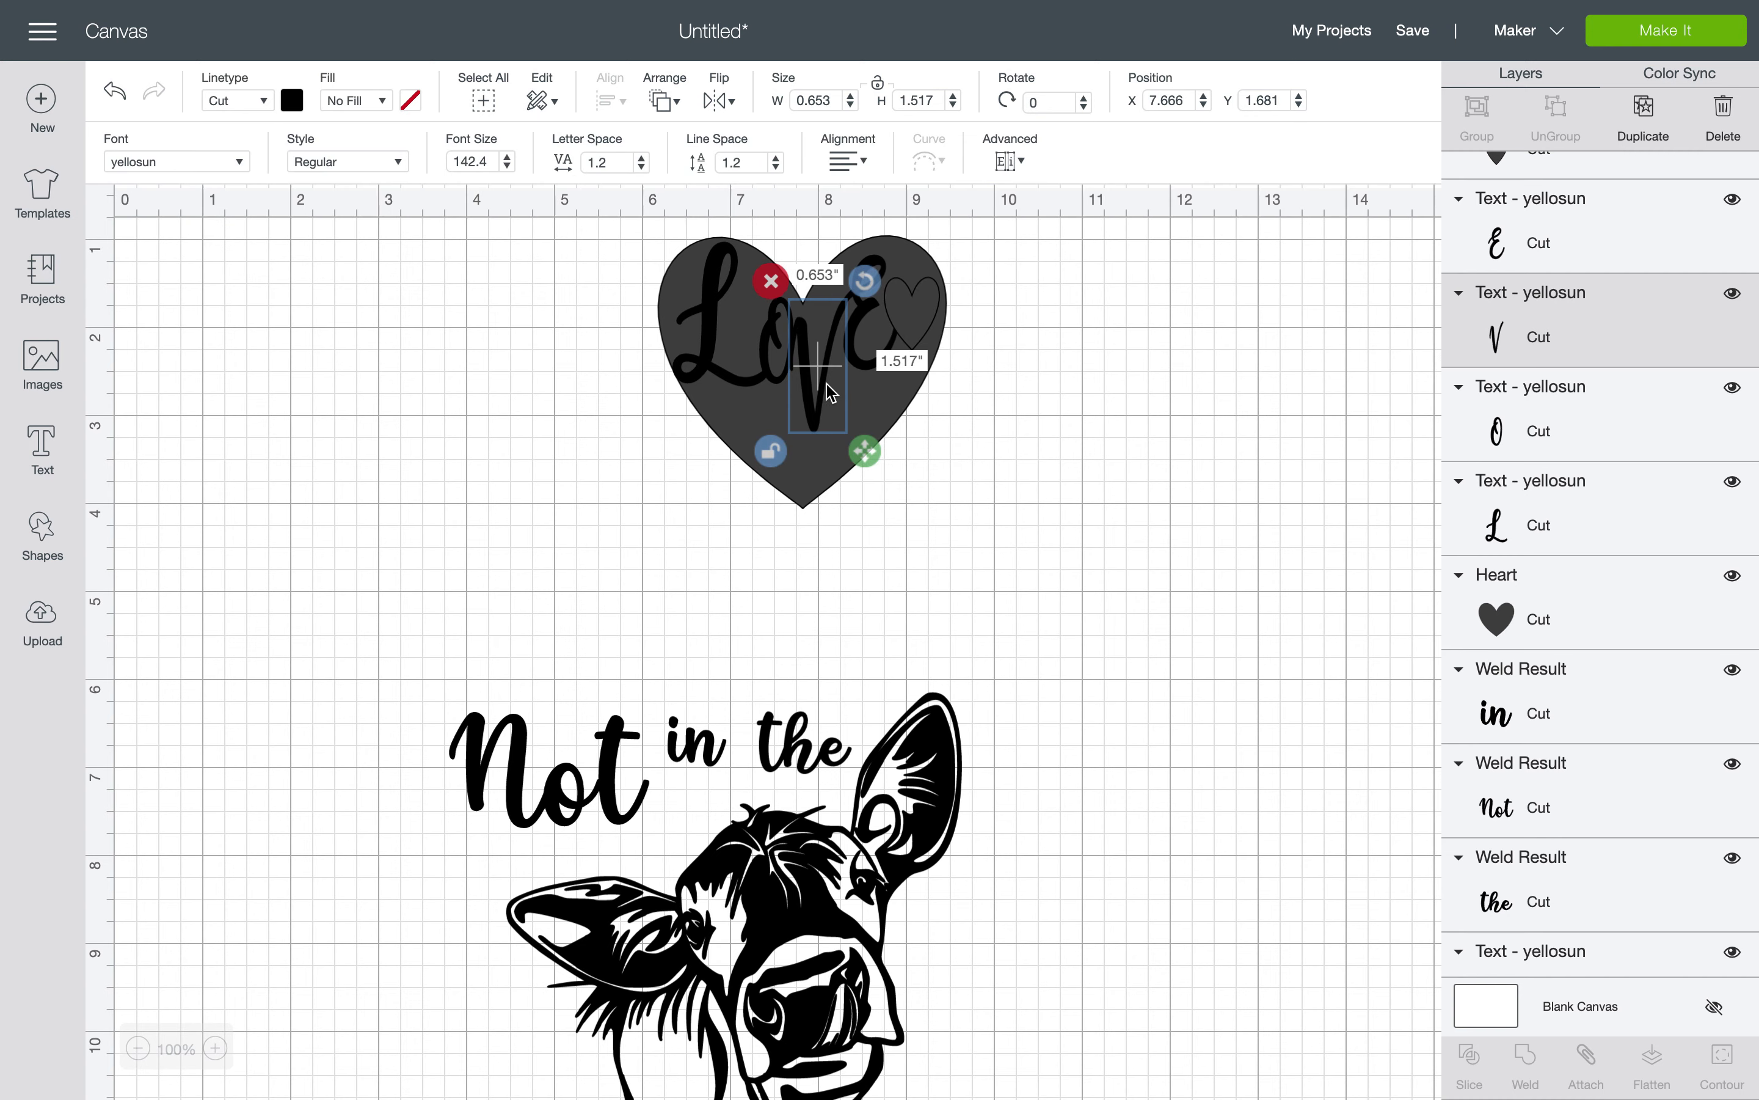
{"action": "left_click", "coordinate": [1195, 371]}
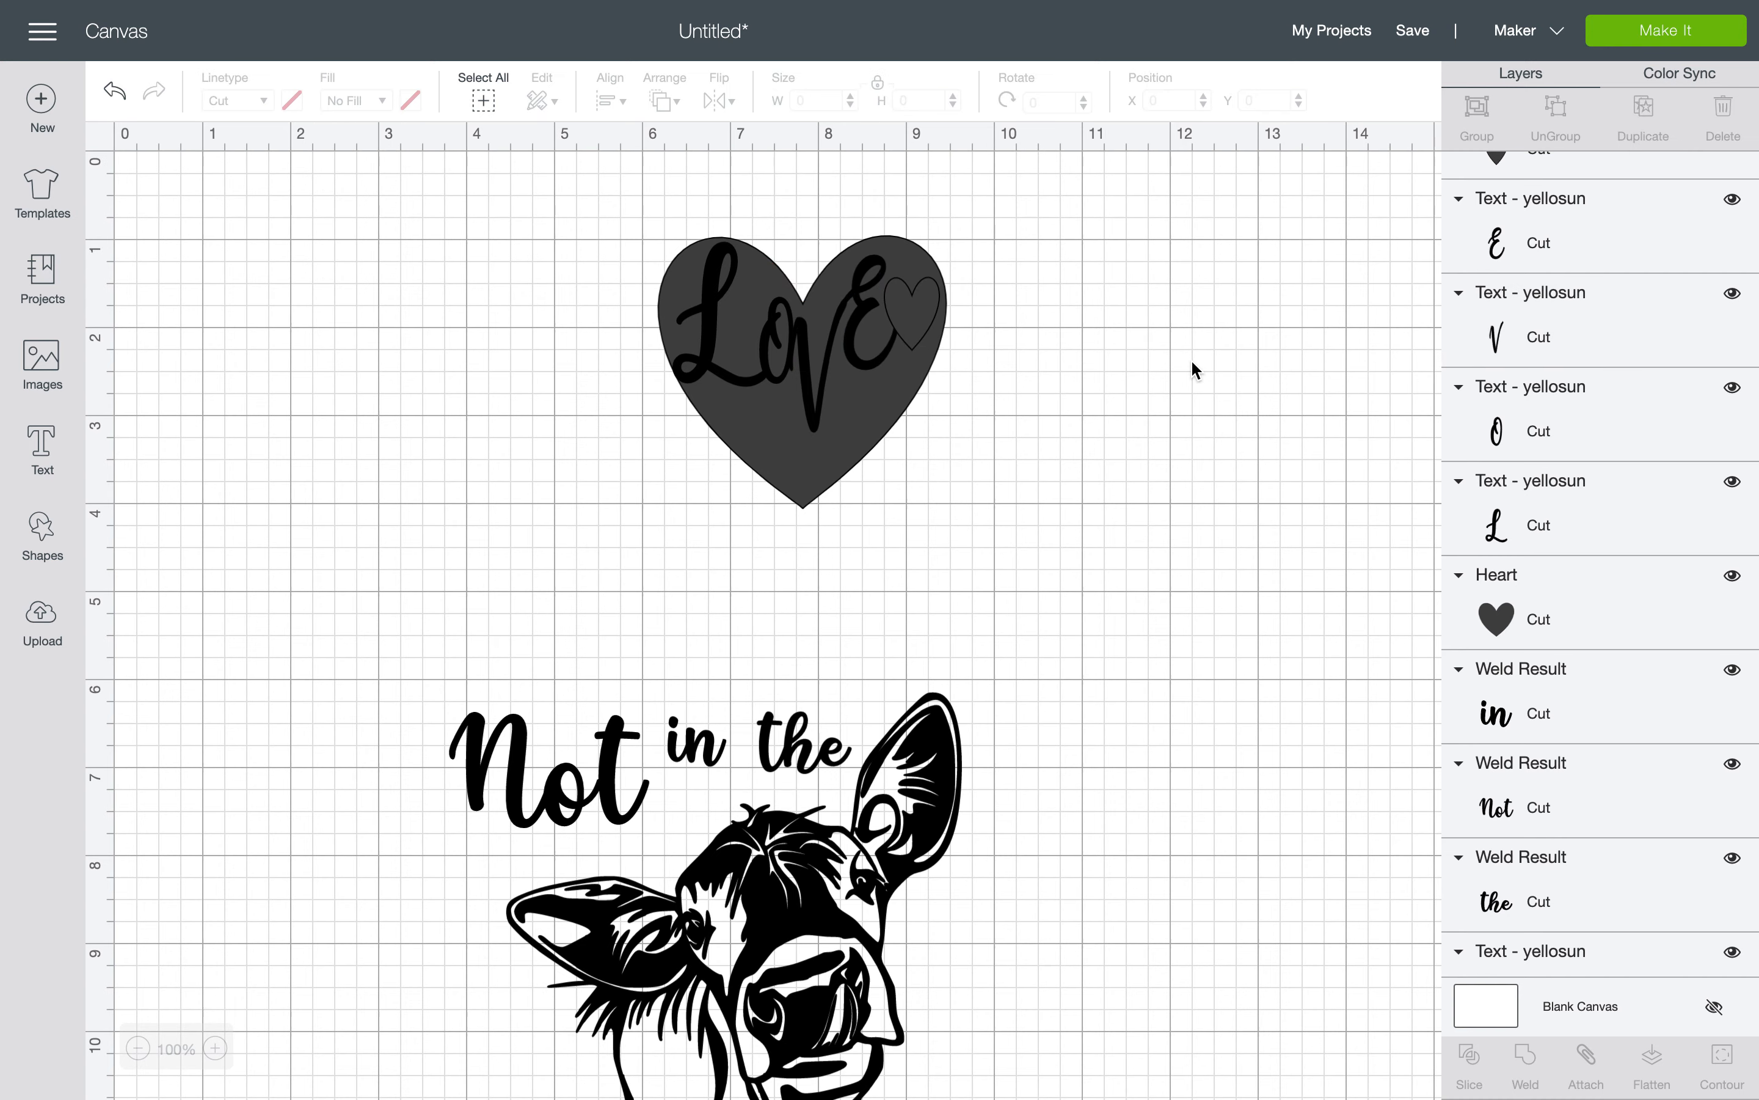
Try moving the V over the E to about X 8.429, Y 1.569, and undo the move
{"action": "left_click", "coordinate": [787, 378]}
{"action": "left_click_drag", "start_coordinate": [812, 413], "coordinate": [812, 413]}
{"action": "left_click", "coordinate": [1144, 445]}
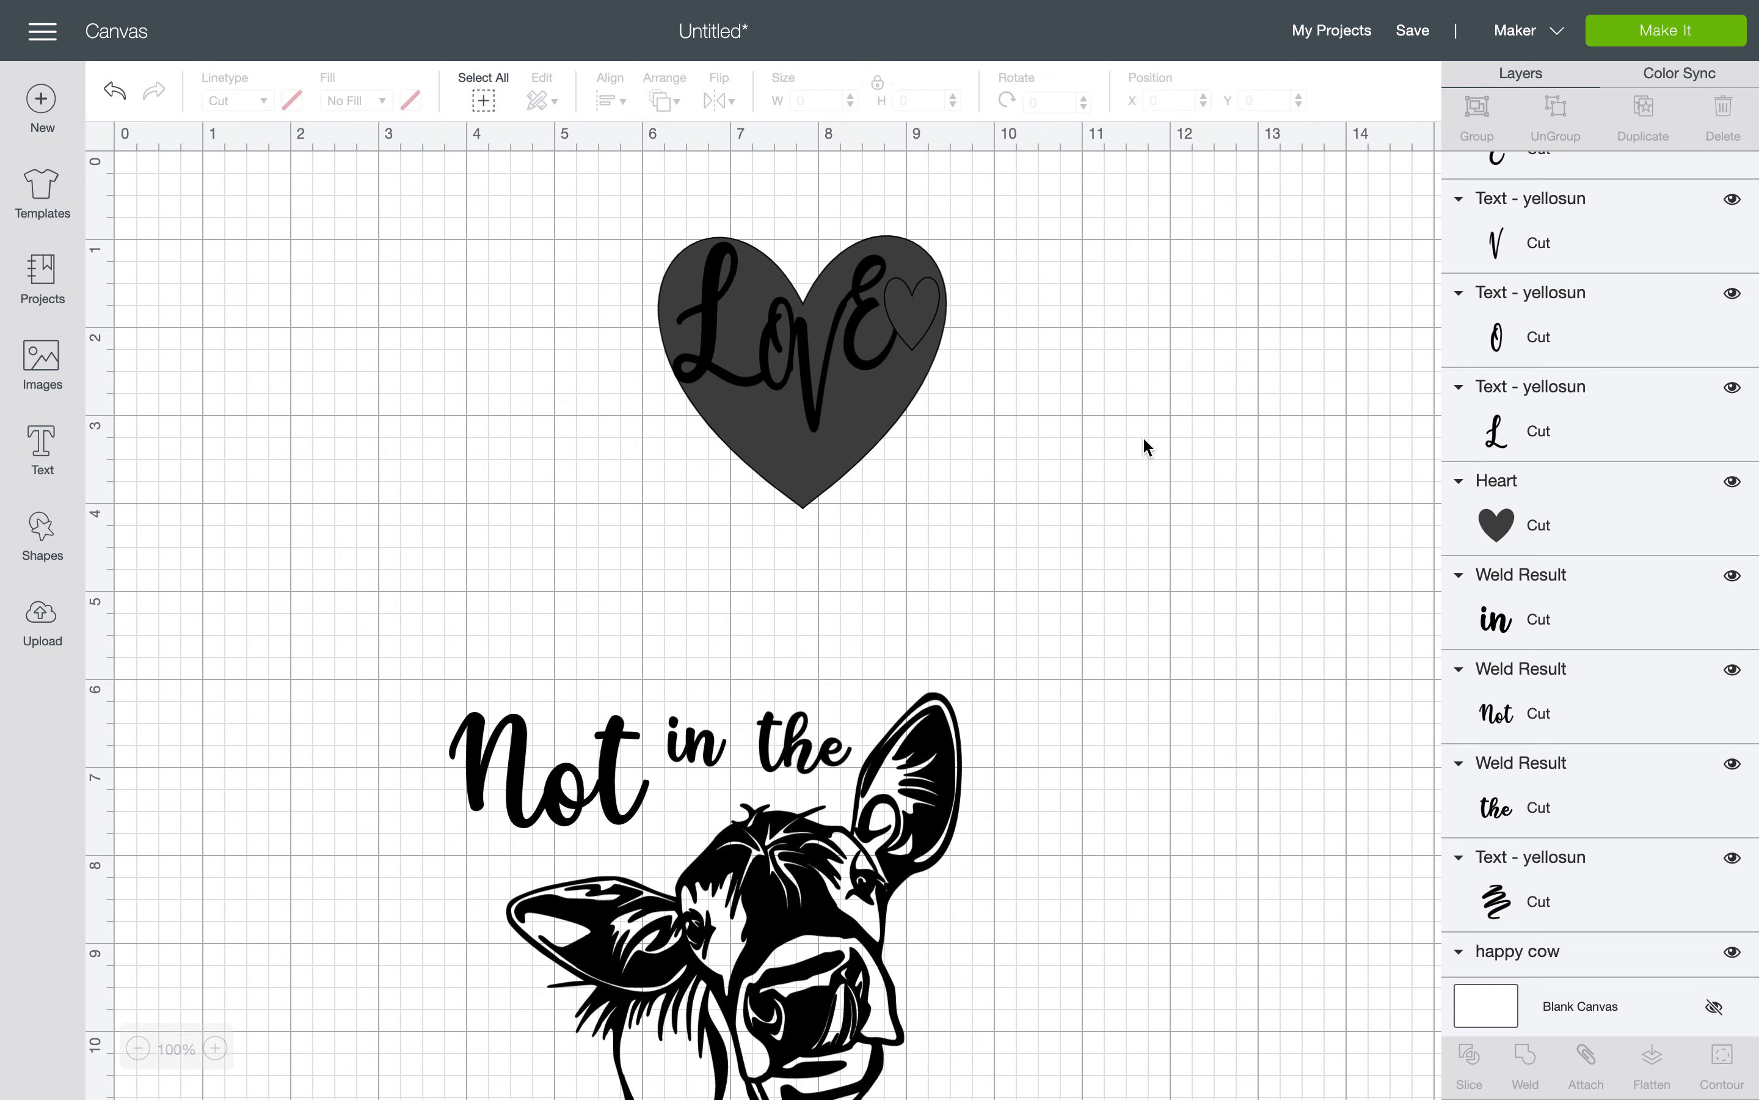
{"action": "left_click", "coordinate": [791, 361]}
{"action": "left_click_drag", "start_coordinate": [812, 412], "coordinate": [879, 421]}
{"action": "left_click", "coordinate": [1101, 438]}
{"action": "left_click", "coordinate": [999, 435]}
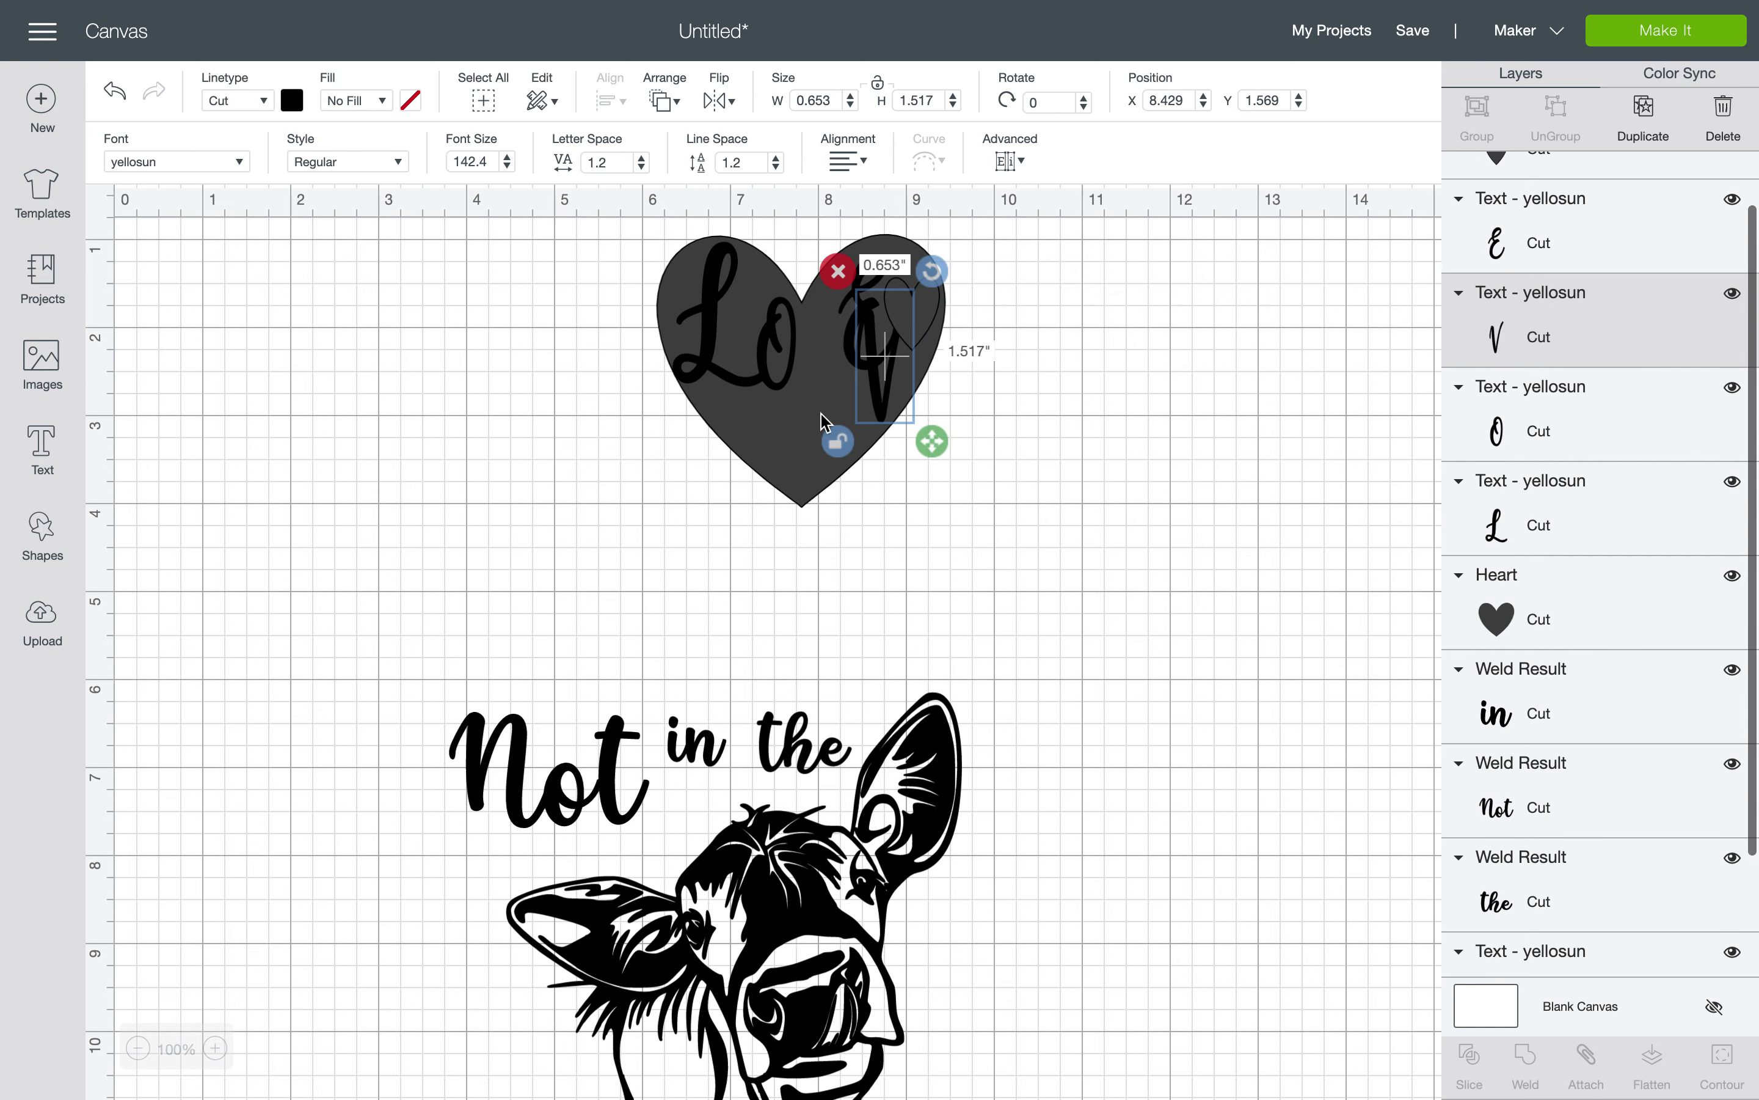
{"action": "left_click", "coordinate": [114, 92]}
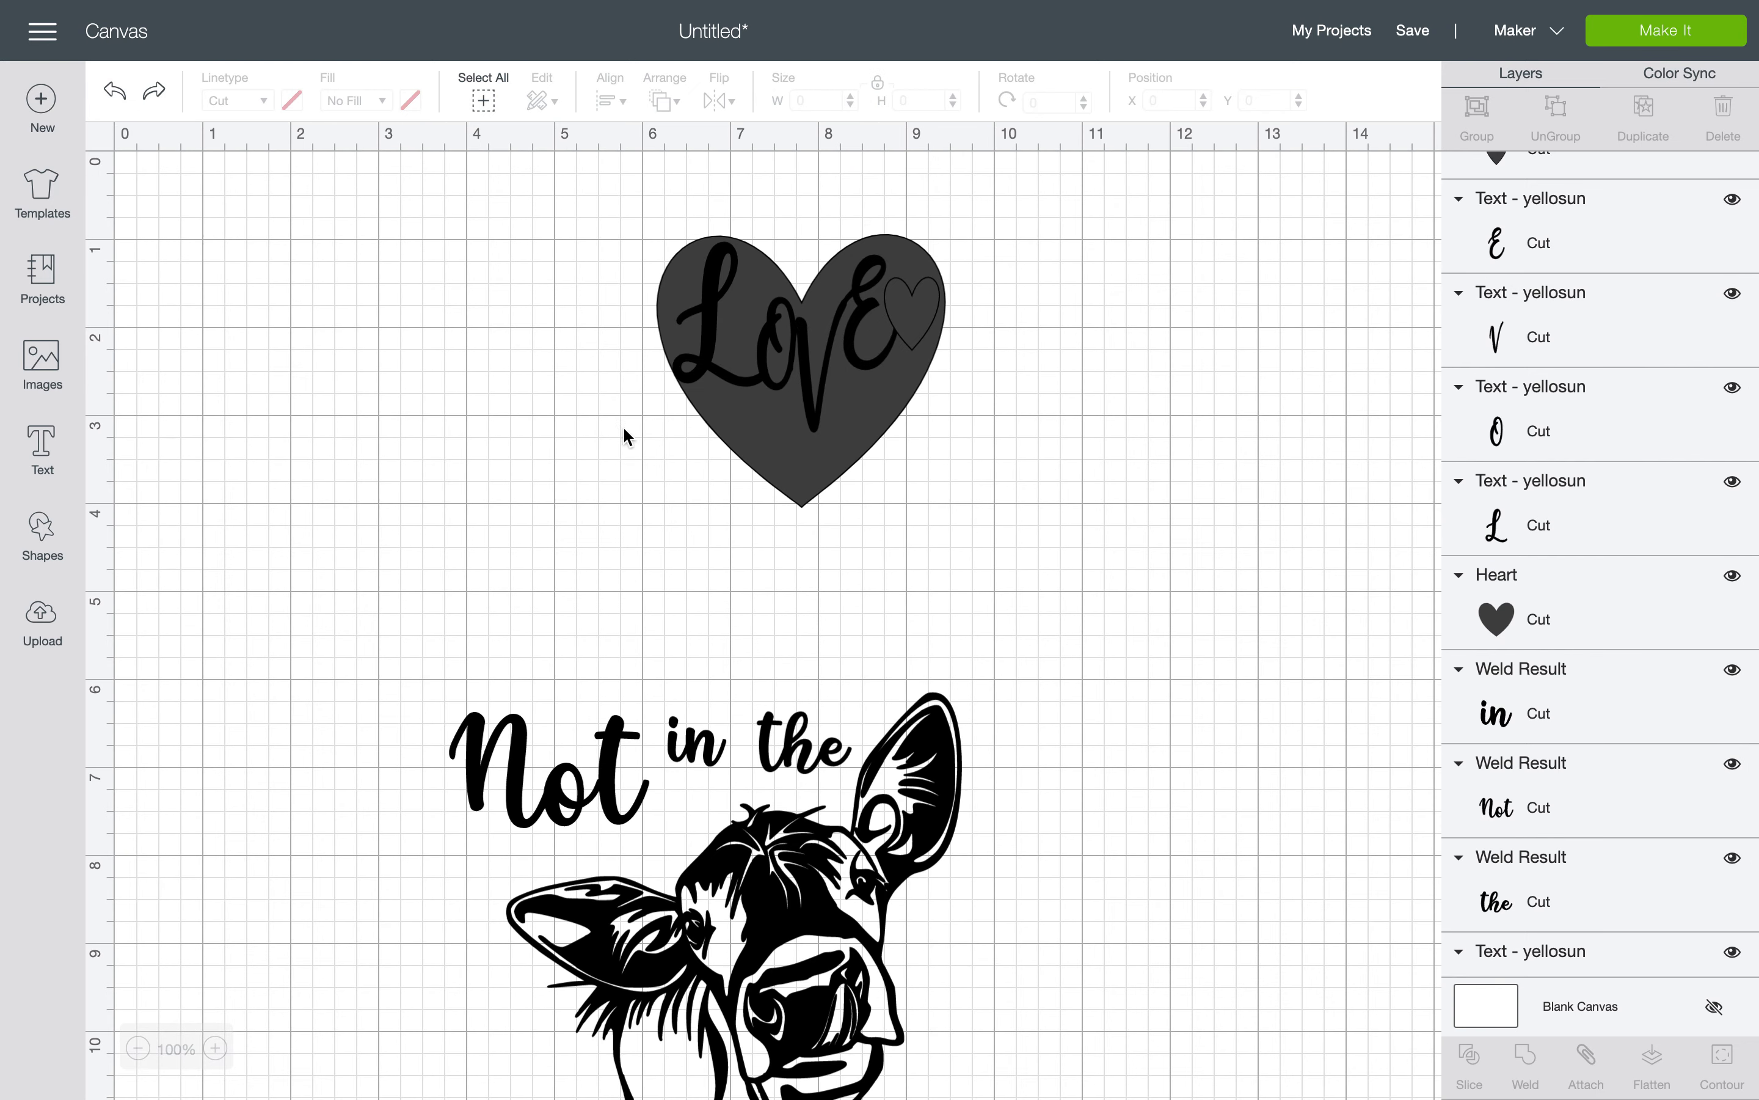
Shift the large heart behind the letters to about X 6.139, Y 0.889
{"action": "mouse_move", "coordinate": [785, 502]}
{"action": "left_mouse_down"}
{"action": "mouse_move", "coordinate": [1229, 503]}
{"action": "mouse_move", "coordinate": [781, 495]}
{"action": "left_mouse_up"}
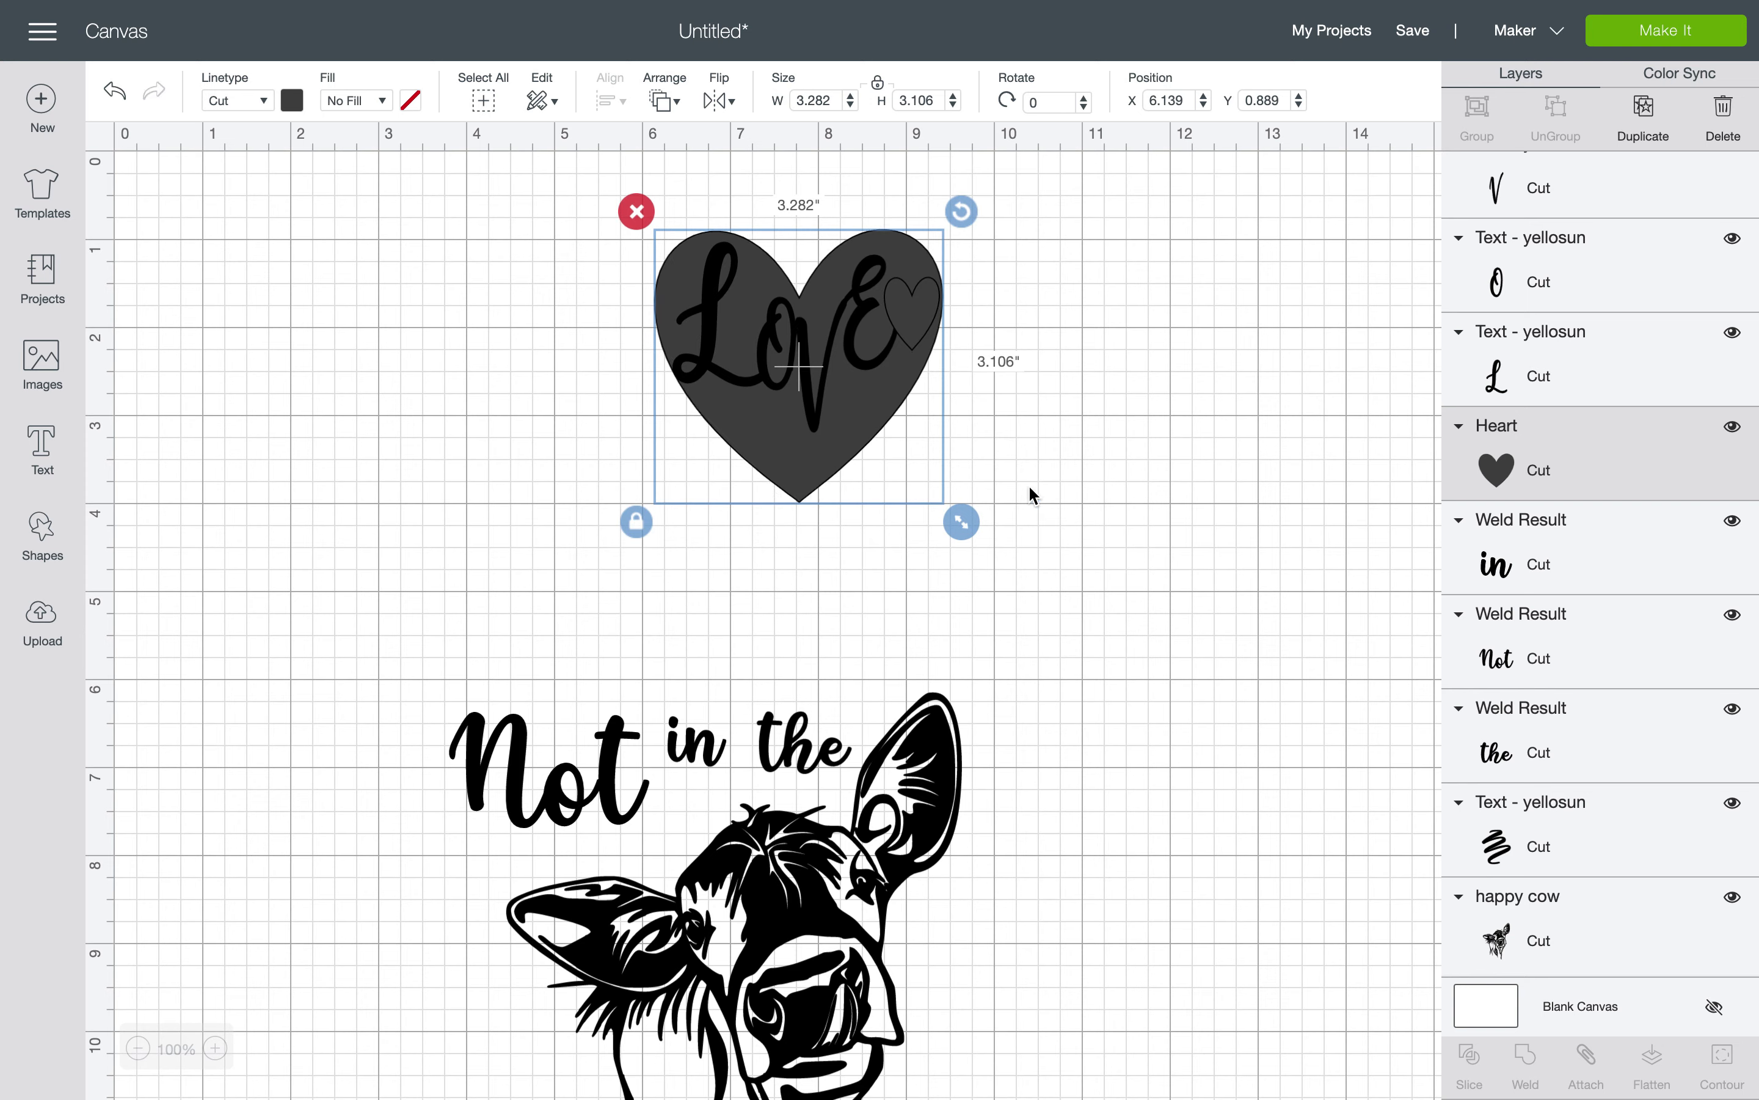
{"action": "left_click", "coordinate": [1362, 429]}
{"action": "left_click_drag", "start_coordinate": [1071, 352], "coordinate": [538, 449]}
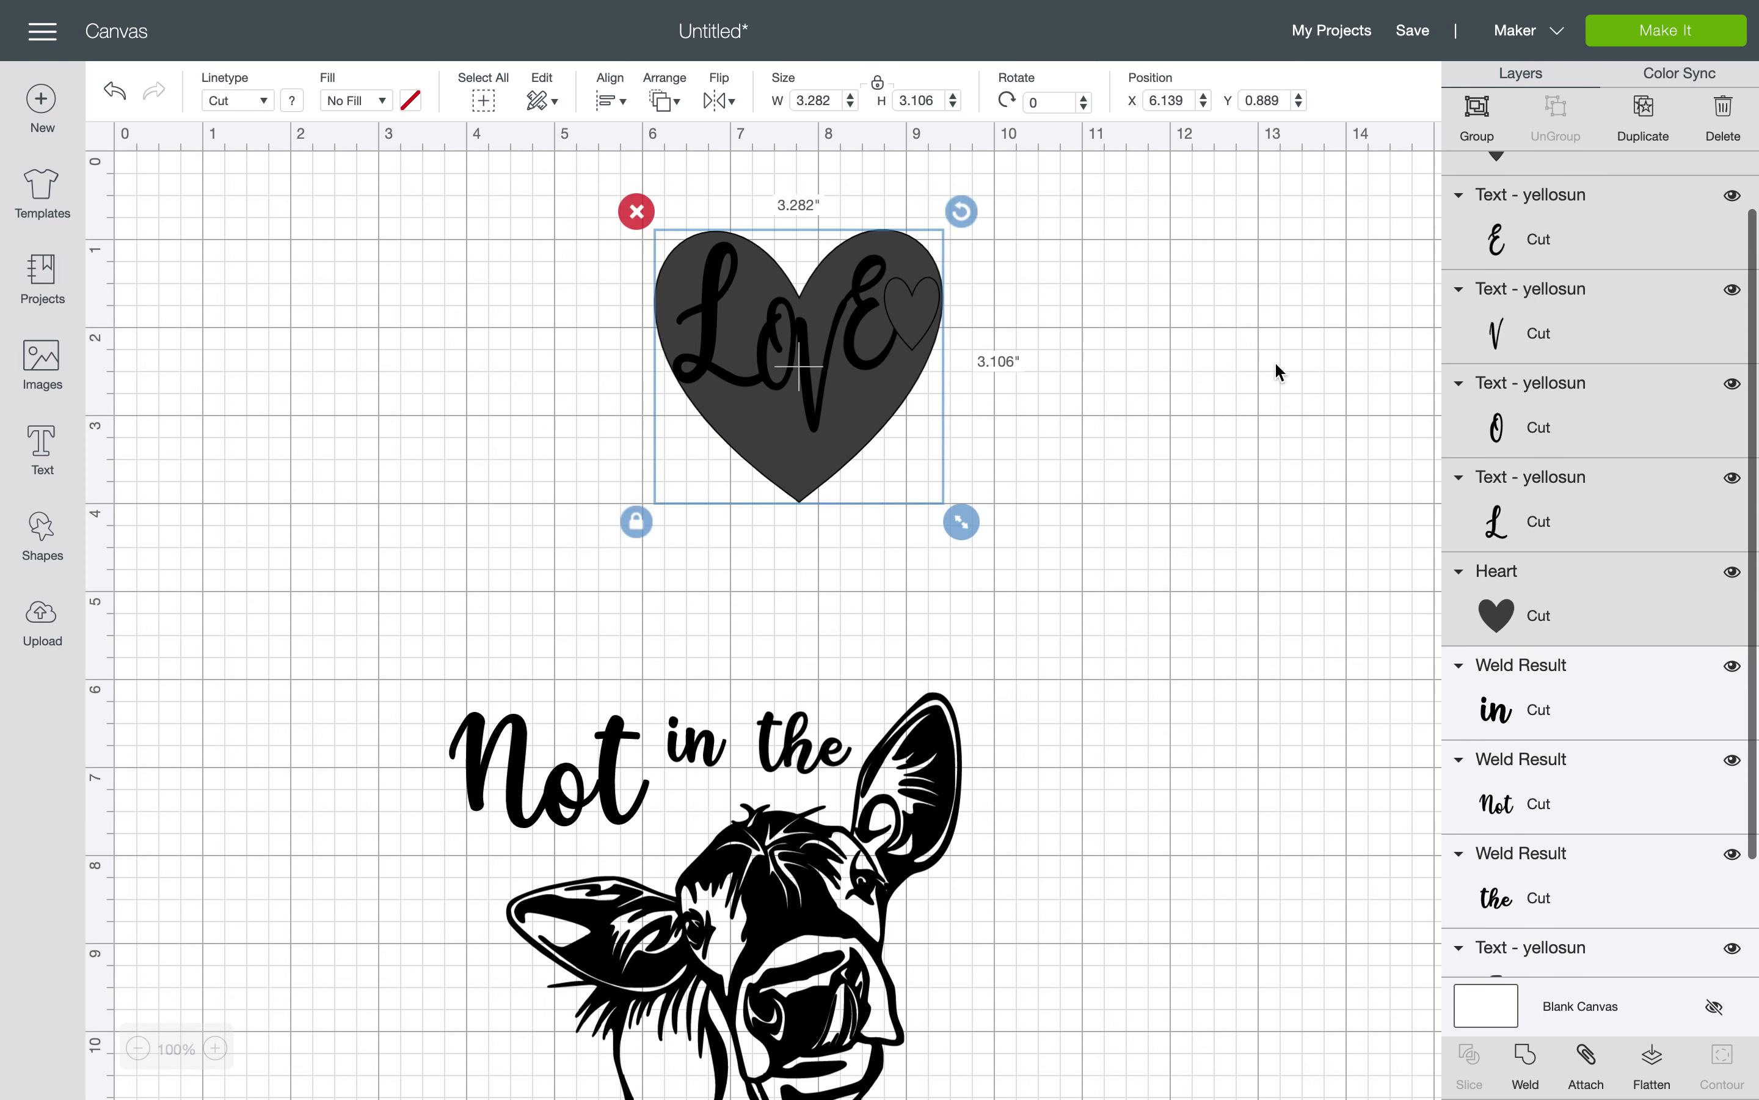
{"action": "left_click", "coordinate": [1313, 678]}
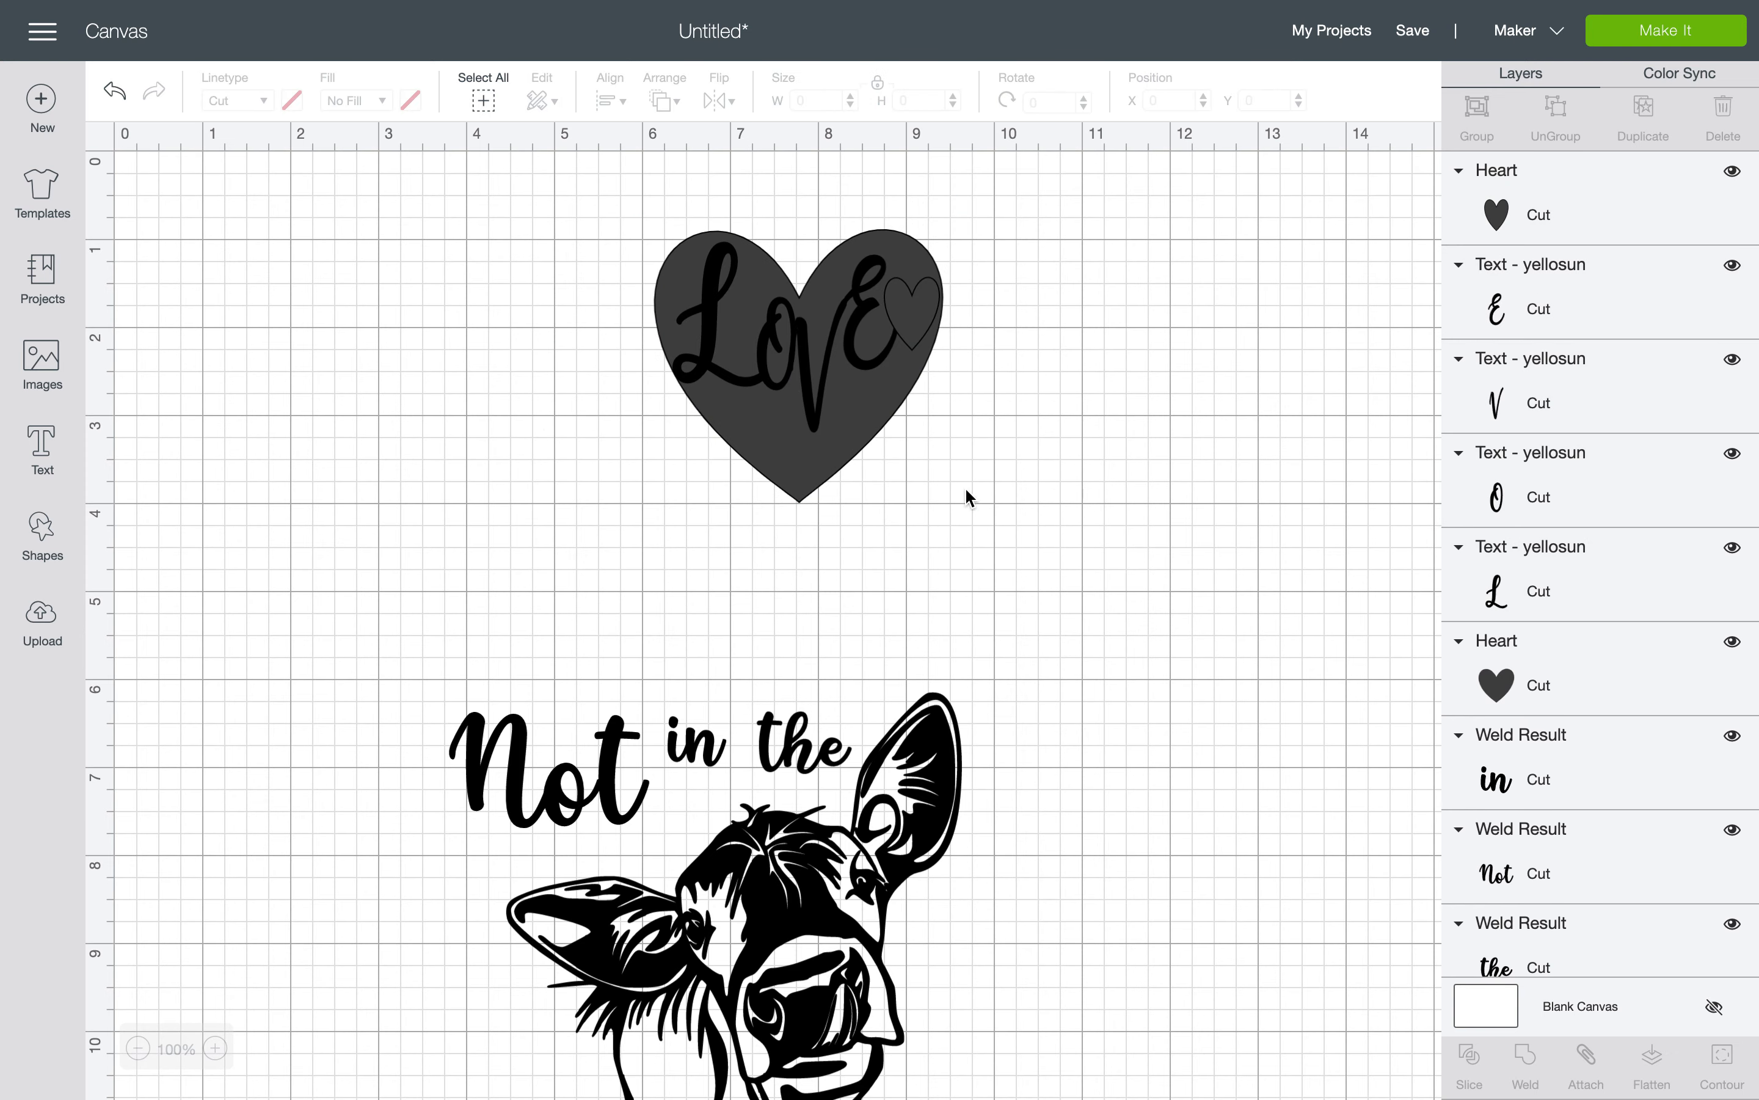
Move the large heart aside to about X 10.917, Y 1.125 and weld the LOVE letters with the small heart
{"action": "left_click_drag", "start_coordinate": [799, 474], "coordinate": [1219, 495]}
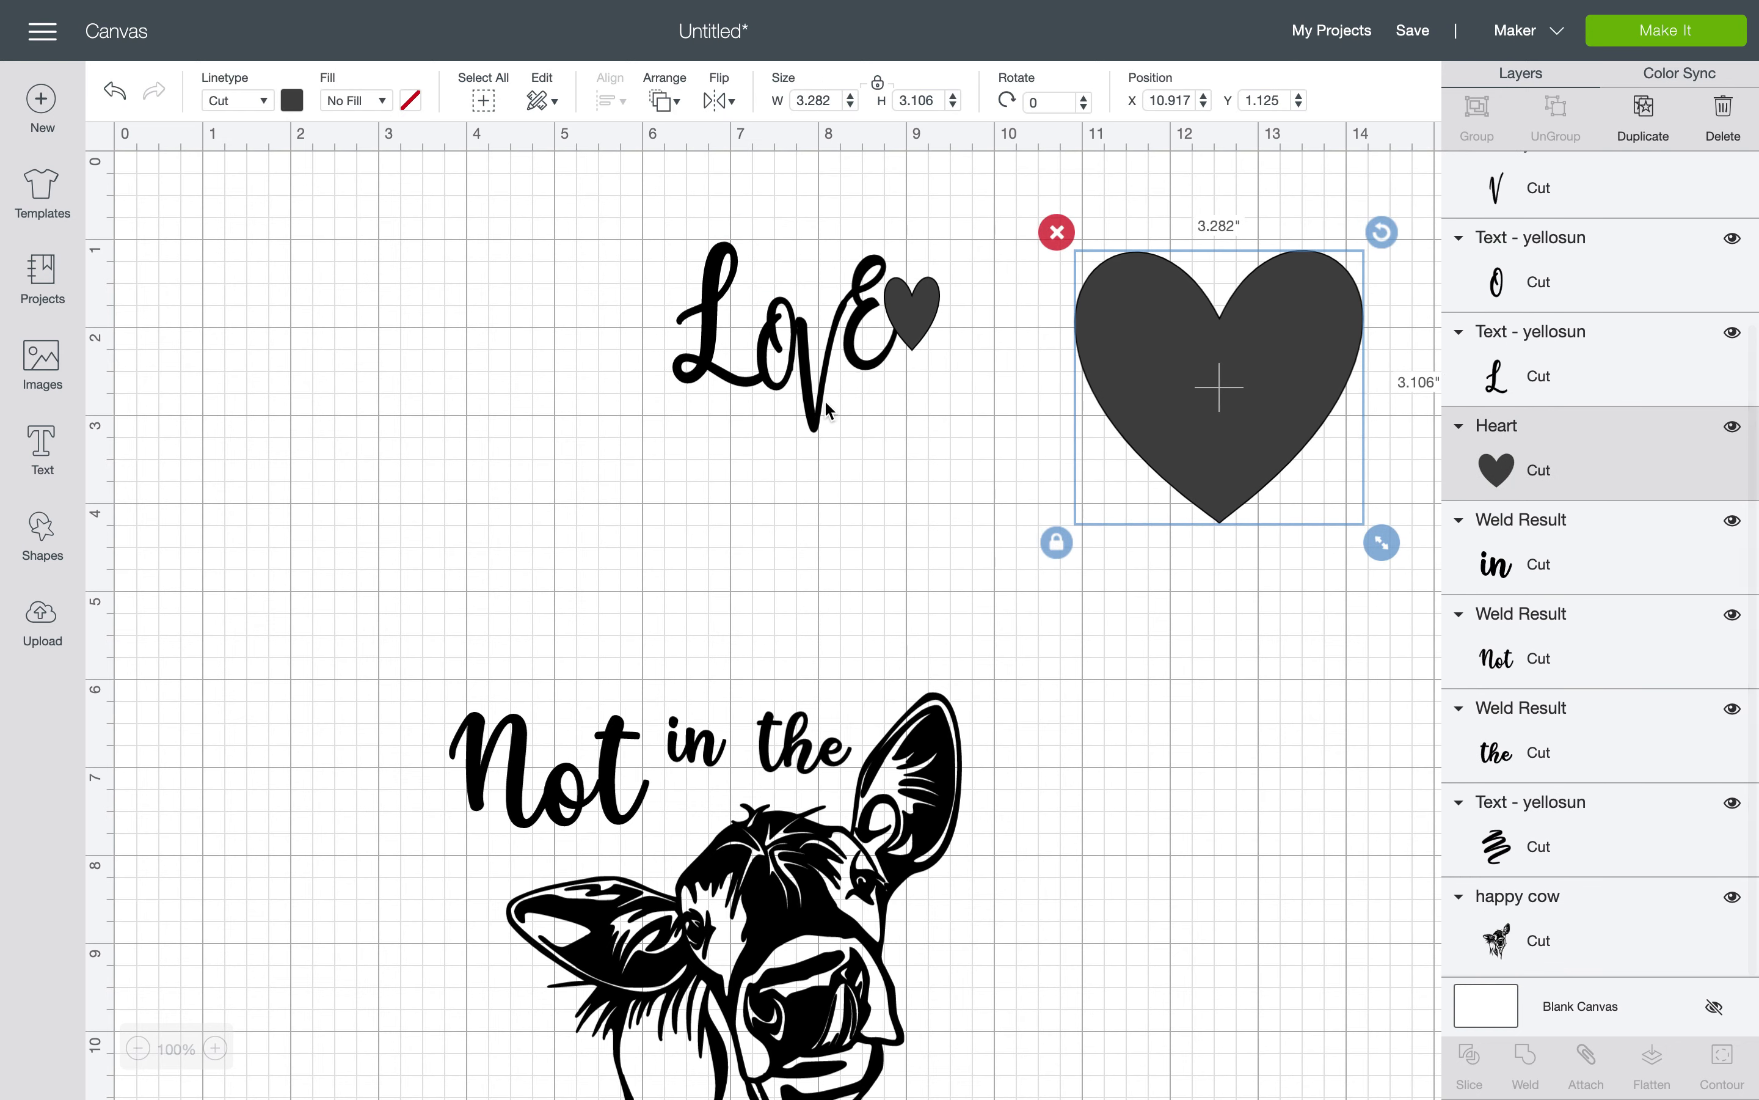
{"action": "left_click_drag", "start_coordinate": [553, 357], "coordinate": [986, 306]}
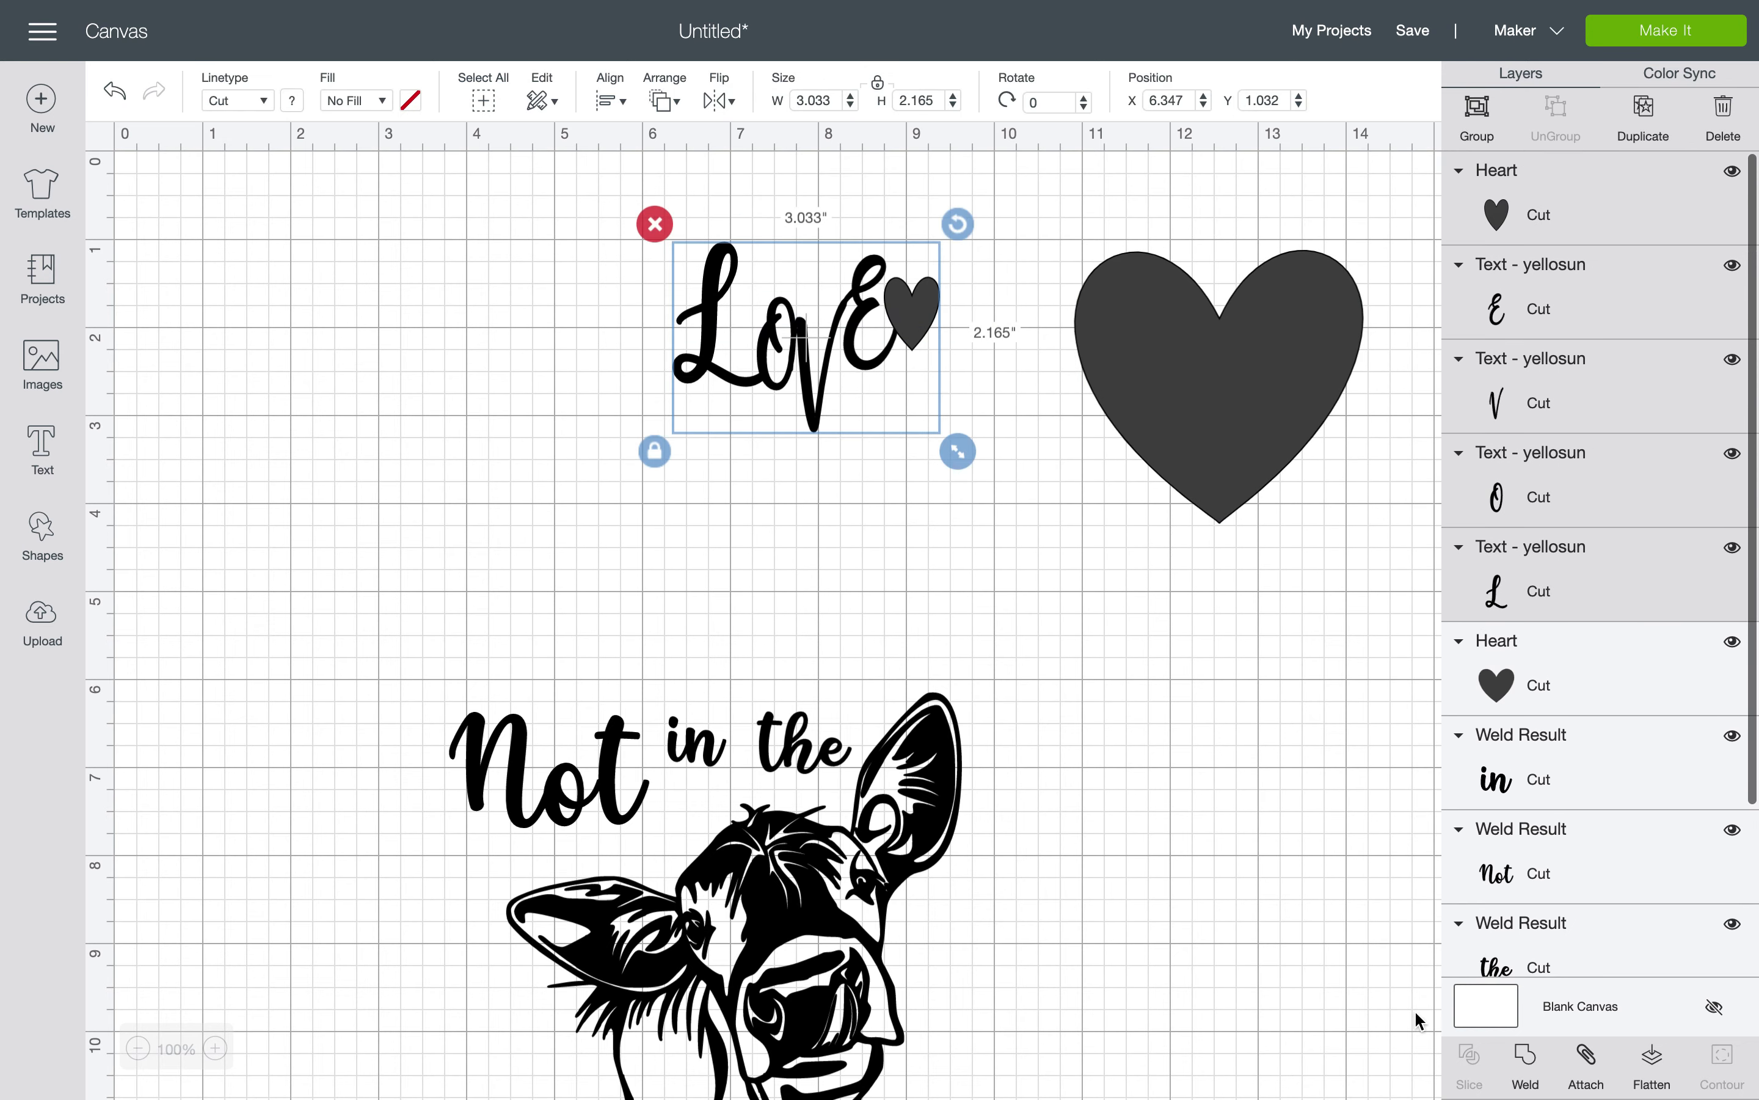
{"action": "left_click", "coordinate": [1525, 1055]}
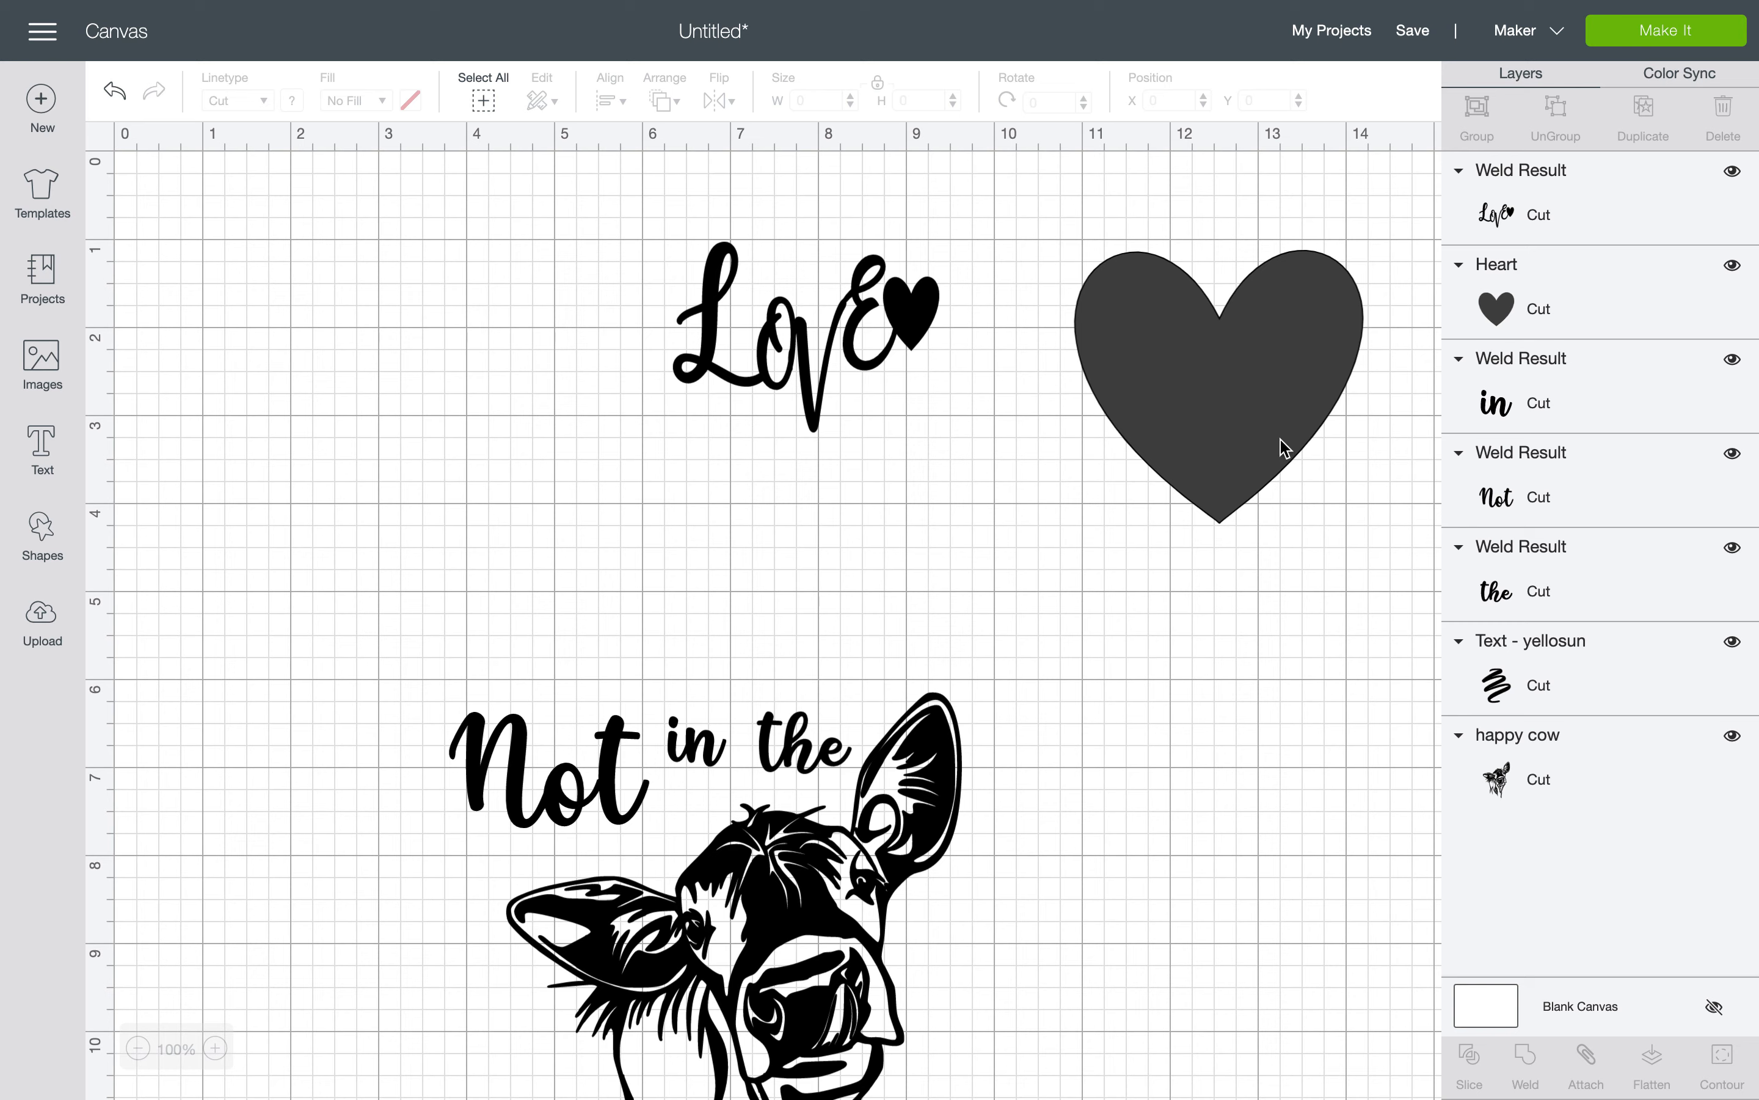
Place the large heart behind the welded LOVE at about X 6.111, Y 0.848 and slice the two shapes
{"action": "left_click_drag", "start_coordinate": [1285, 448], "coordinate": [860, 424]}
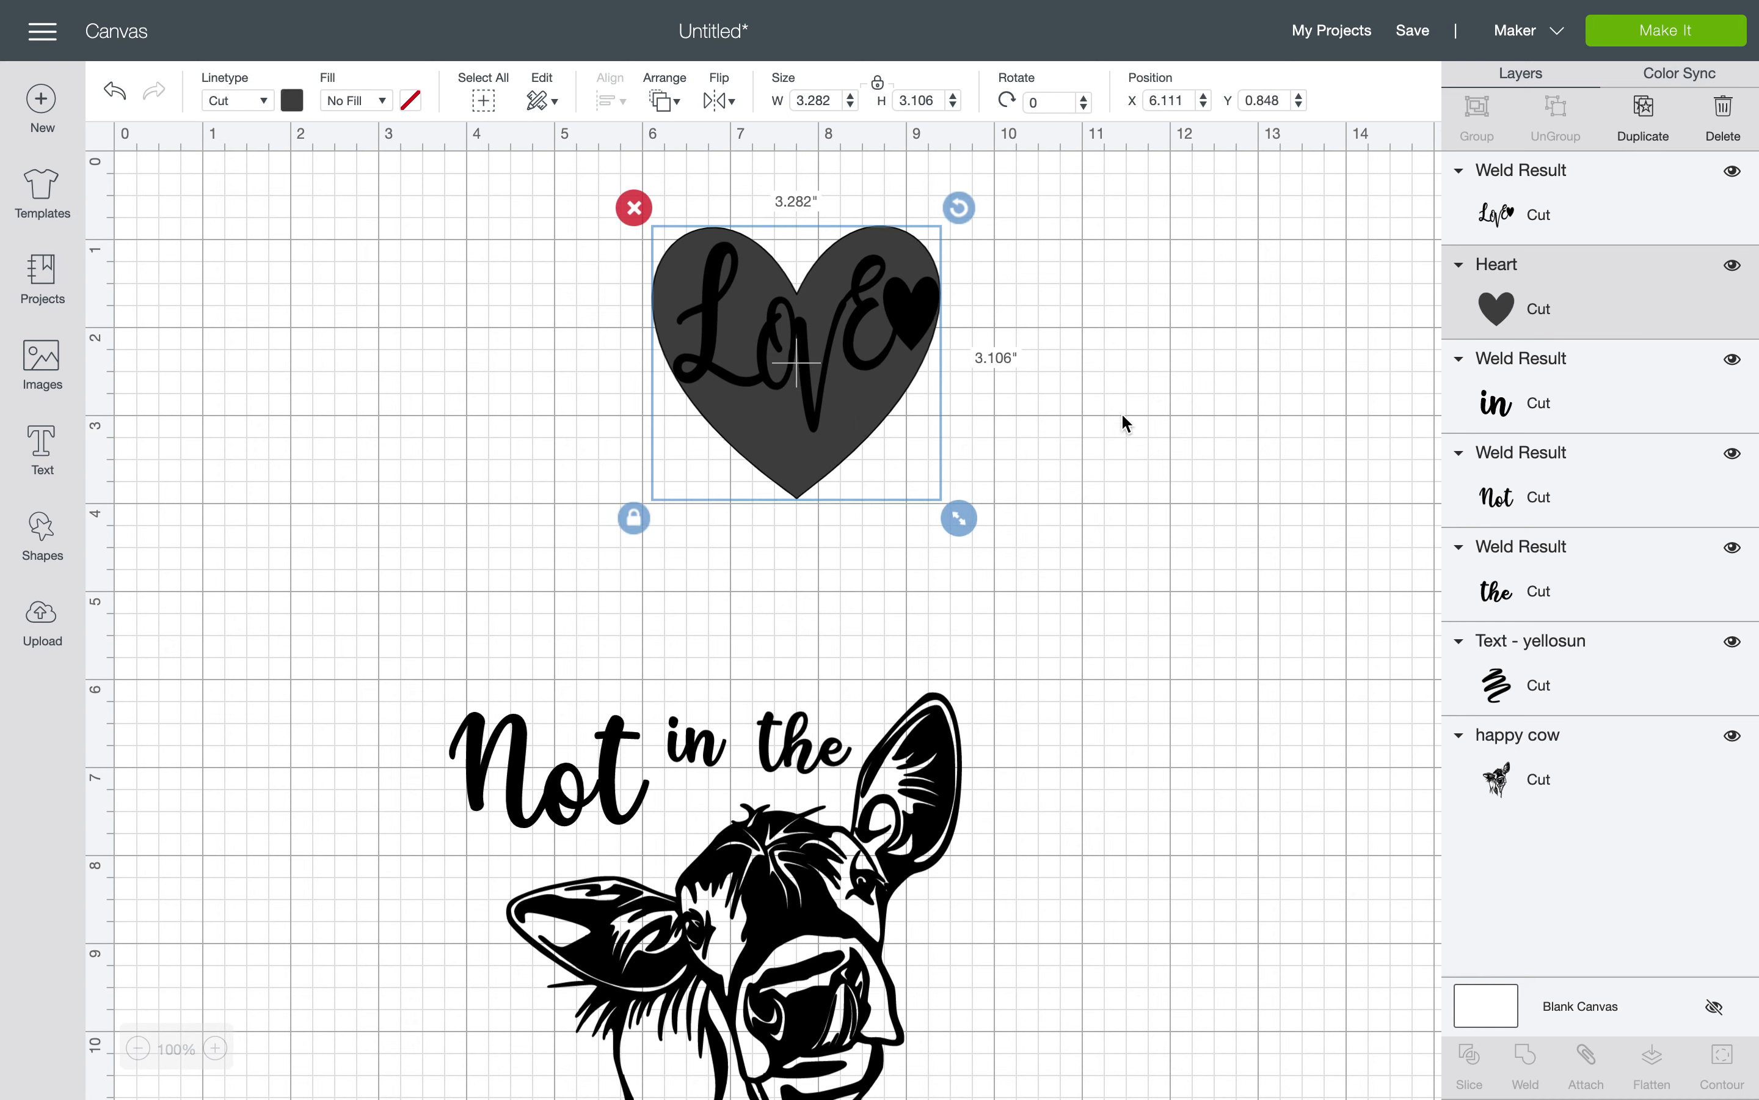
{"action": "left_click", "coordinate": [1266, 640]}
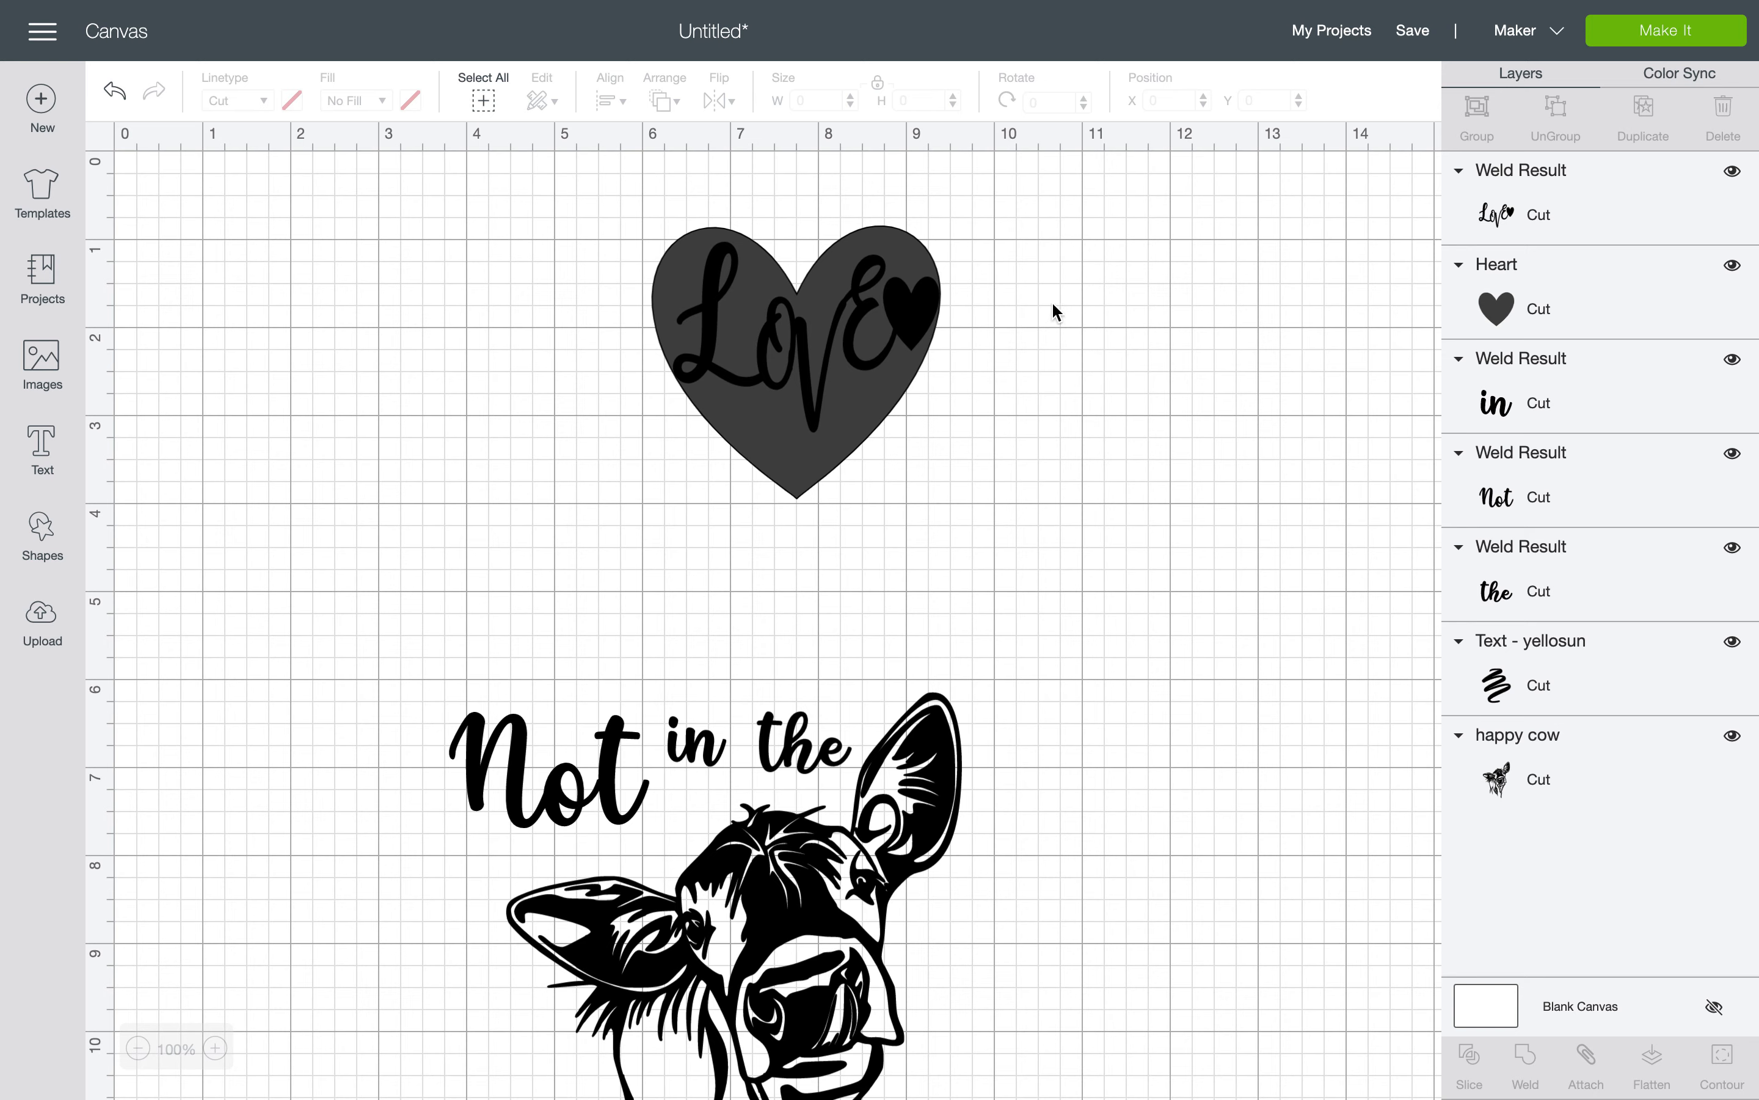
{"action": "left_click_drag", "start_coordinate": [1040, 268], "coordinate": [600, 385]}
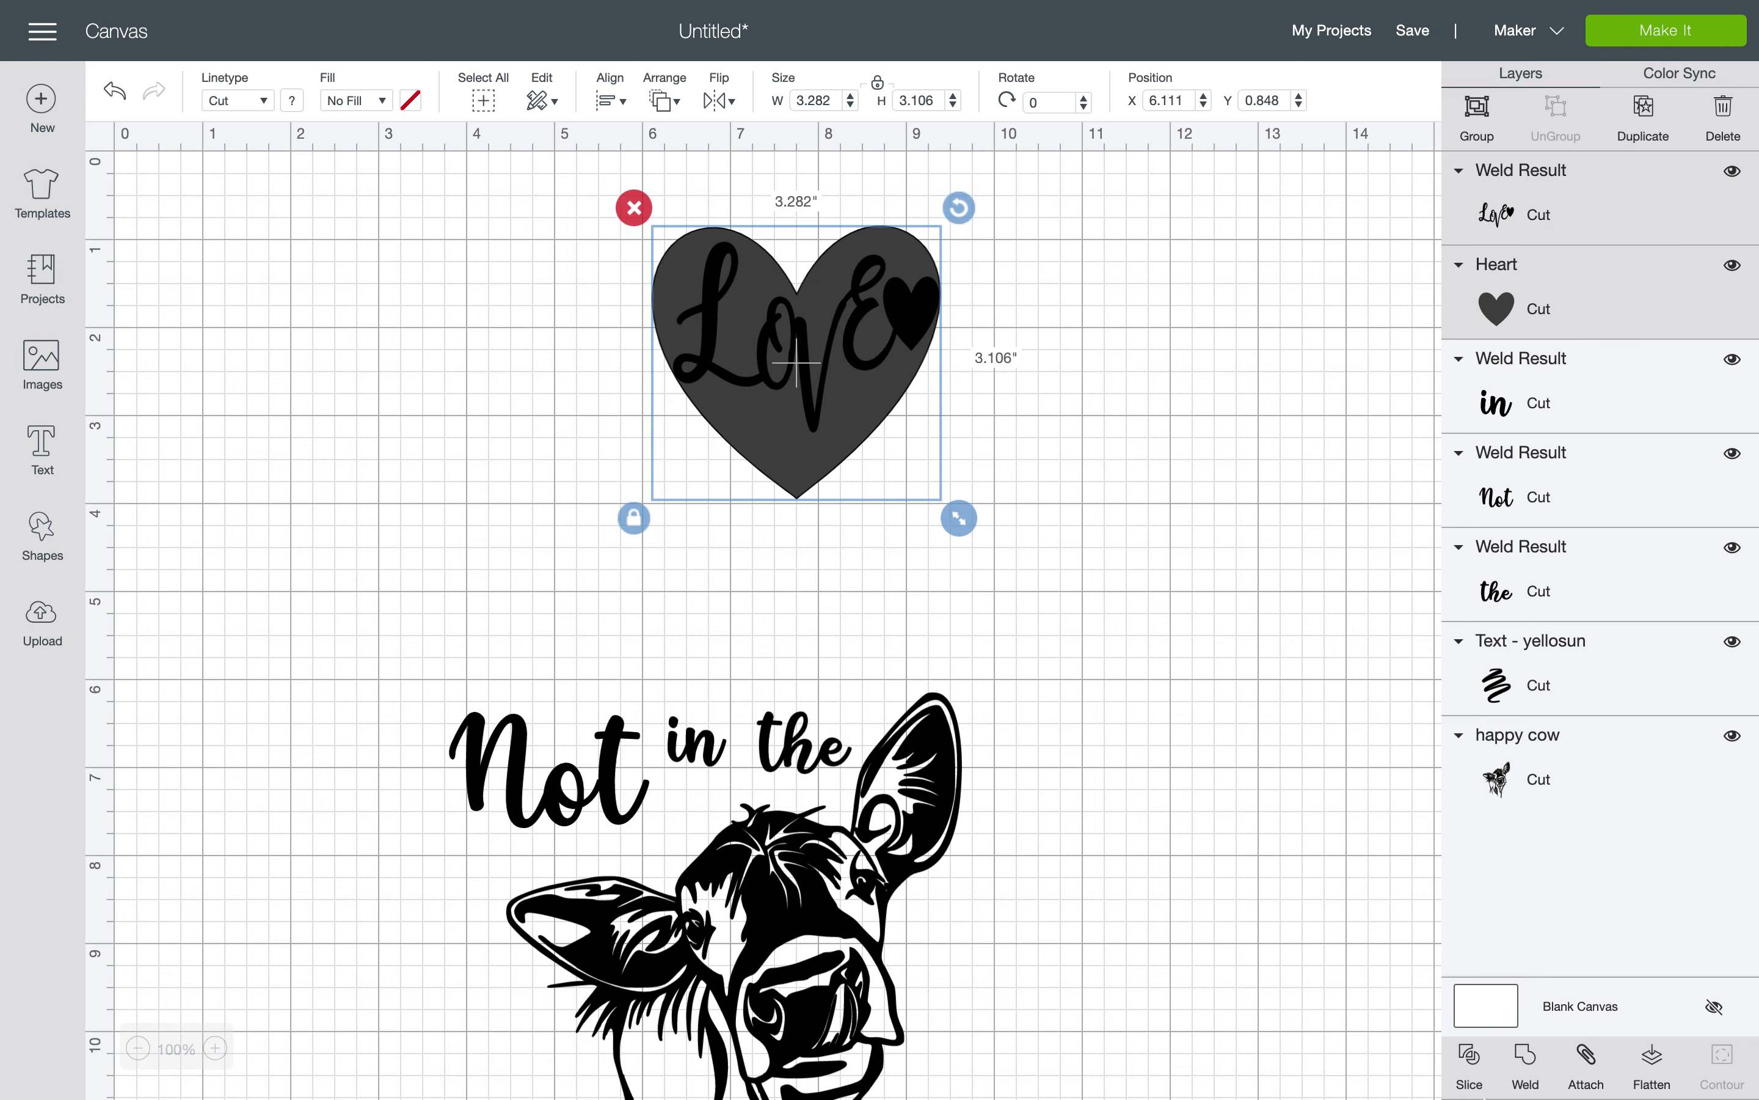
{"action": "left_click", "coordinate": [1484, 1064]}
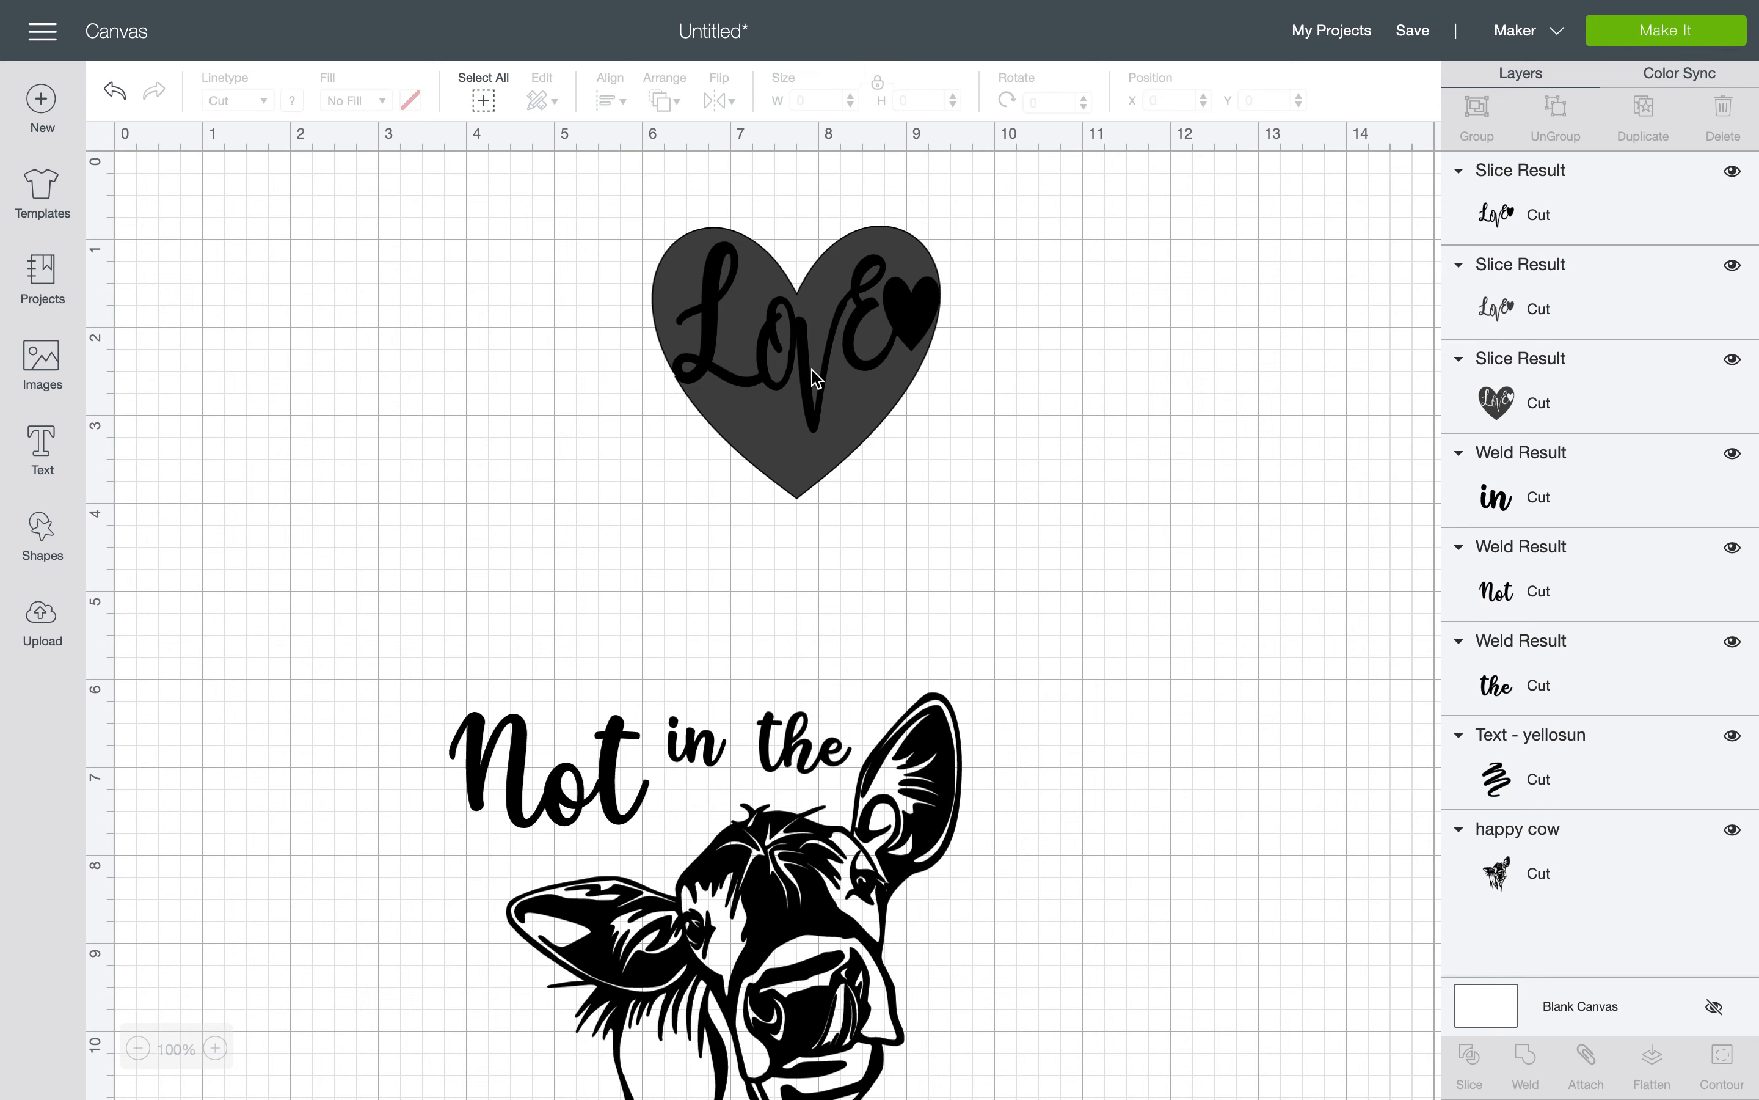
Pull the two LOVE slice pieces out of the heart, the black one to about X 1.556, Y 1.143 and the grey one to X 10.583, Y 1.185
{"action": "left_click", "coordinate": [815, 378]}
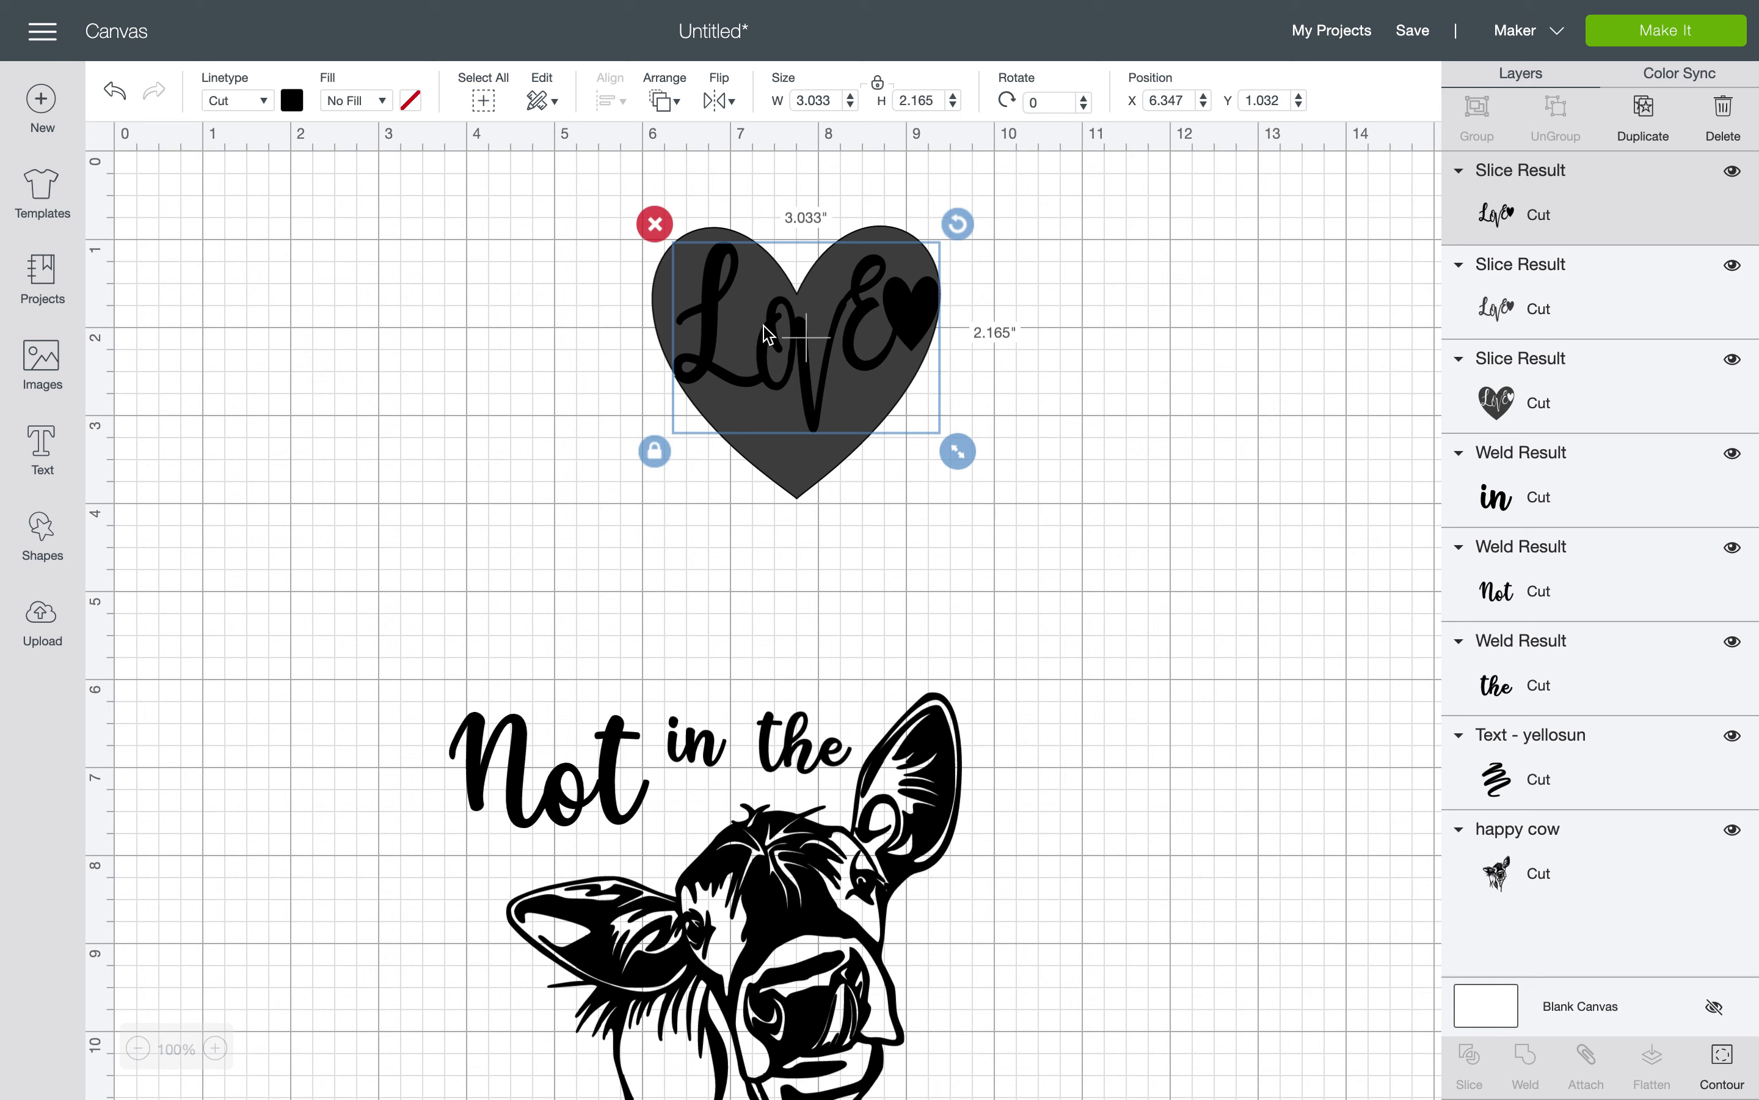
{"action": "left_click_drag", "start_coordinate": [764, 334], "coordinate": [360, 363]}
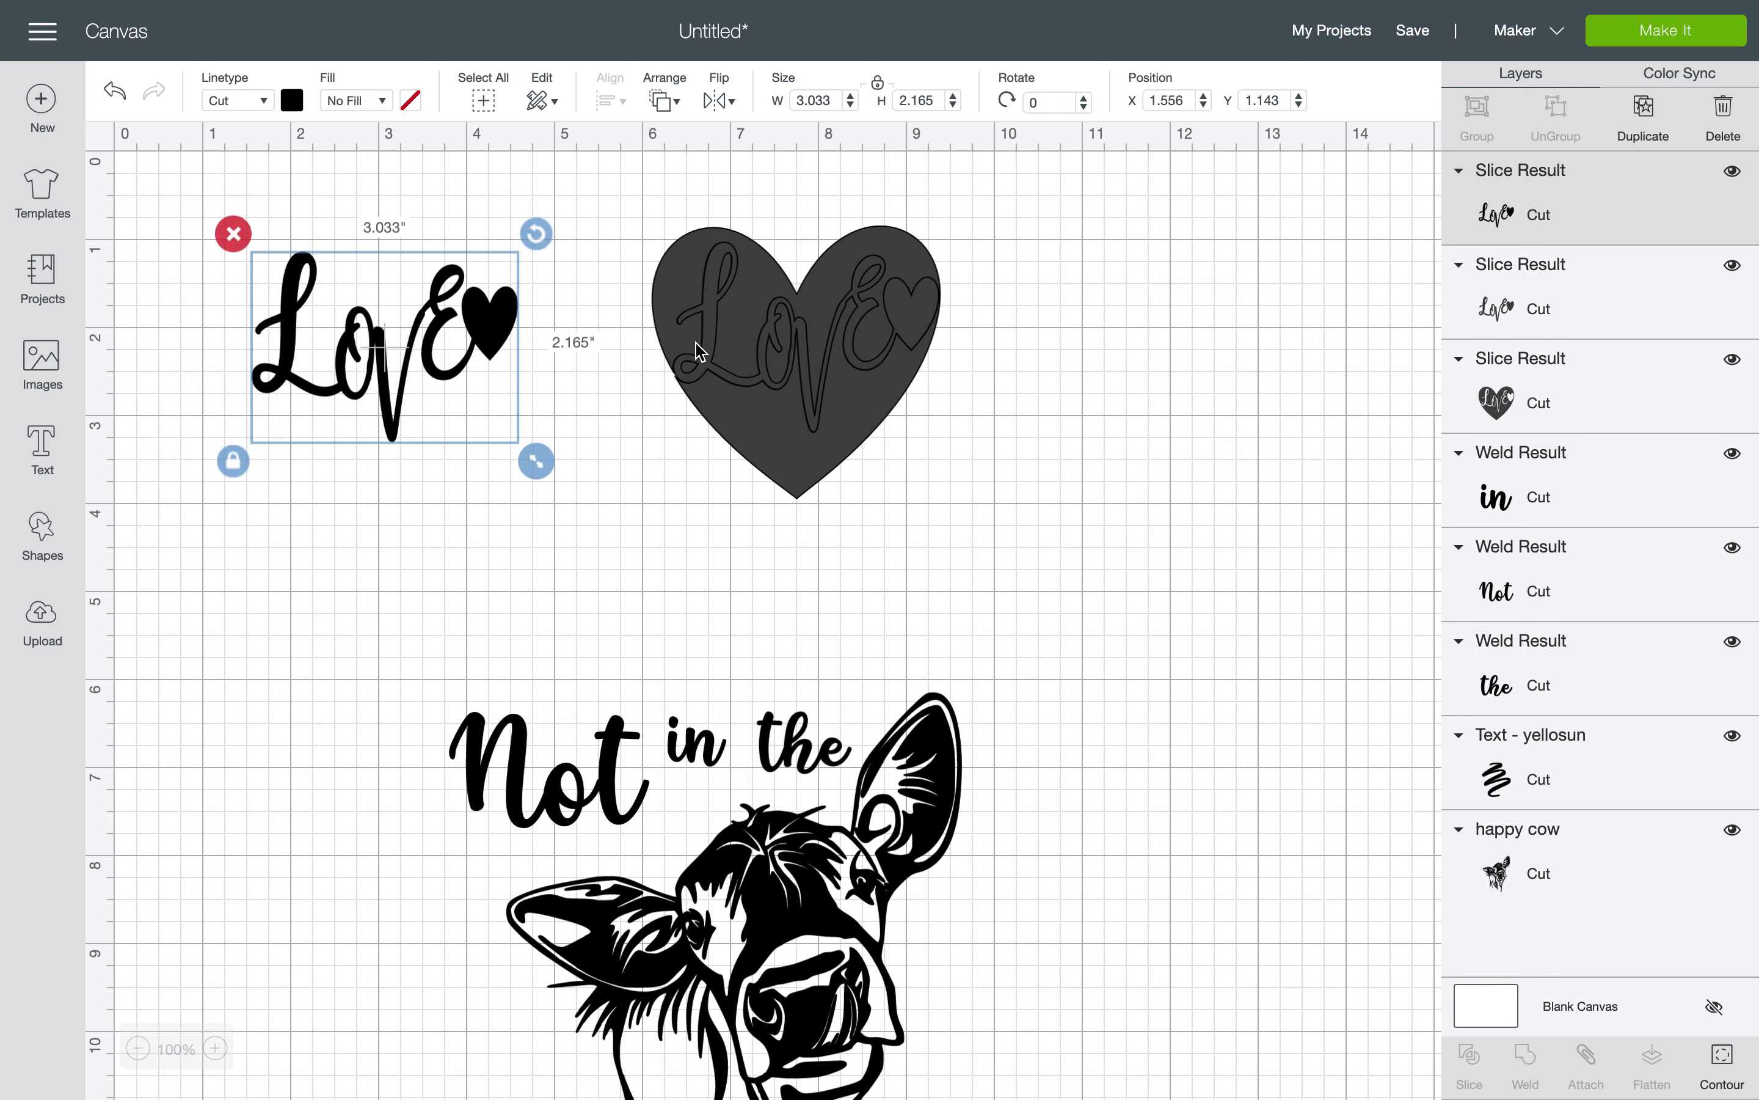
{"action": "left_click", "coordinate": [711, 362]}
{"action": "left_click_drag", "start_coordinate": [711, 345], "coordinate": [1083, 358]}
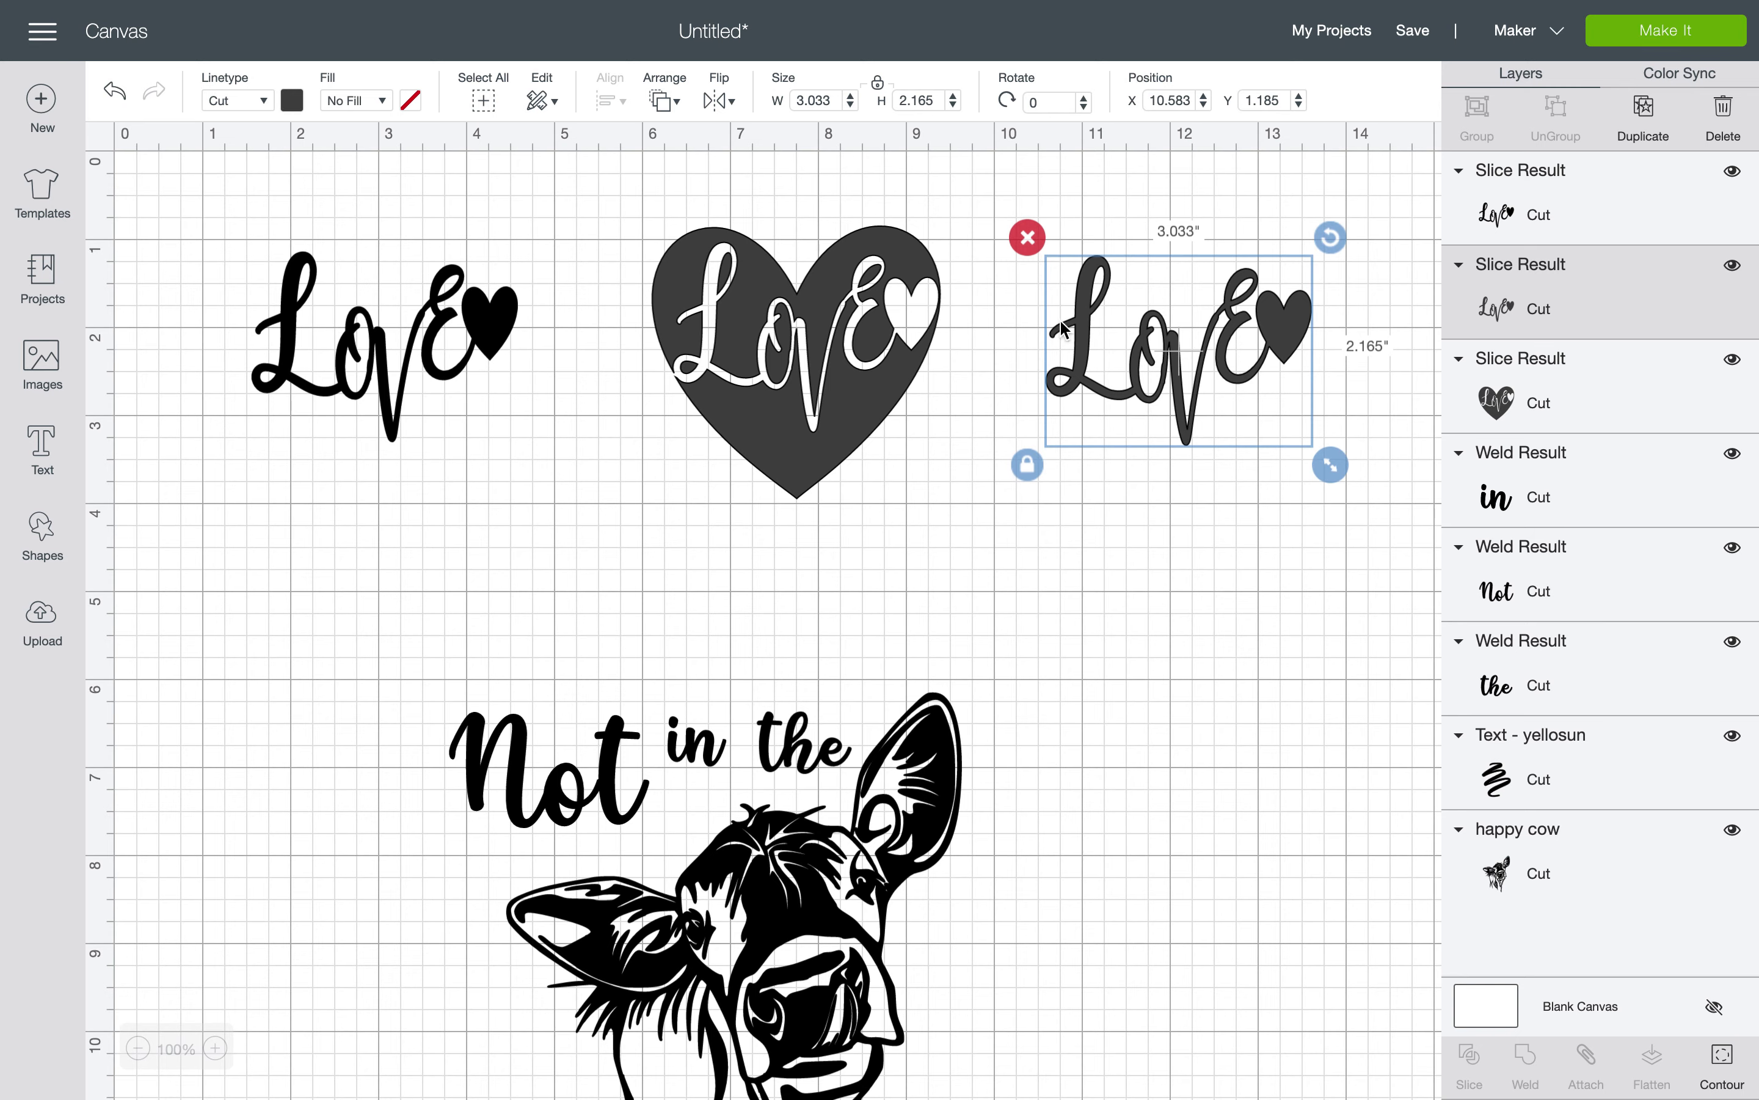
Open the complete collection of previously uploaded images
{"action": "scroll", "coordinate": [1035, 498], "scroll_direction": "down", "scroll_amount": 3}
{"action": "scroll", "coordinate": [1035, 498], "scroll_direction": "down", "scroll_amount": 3}
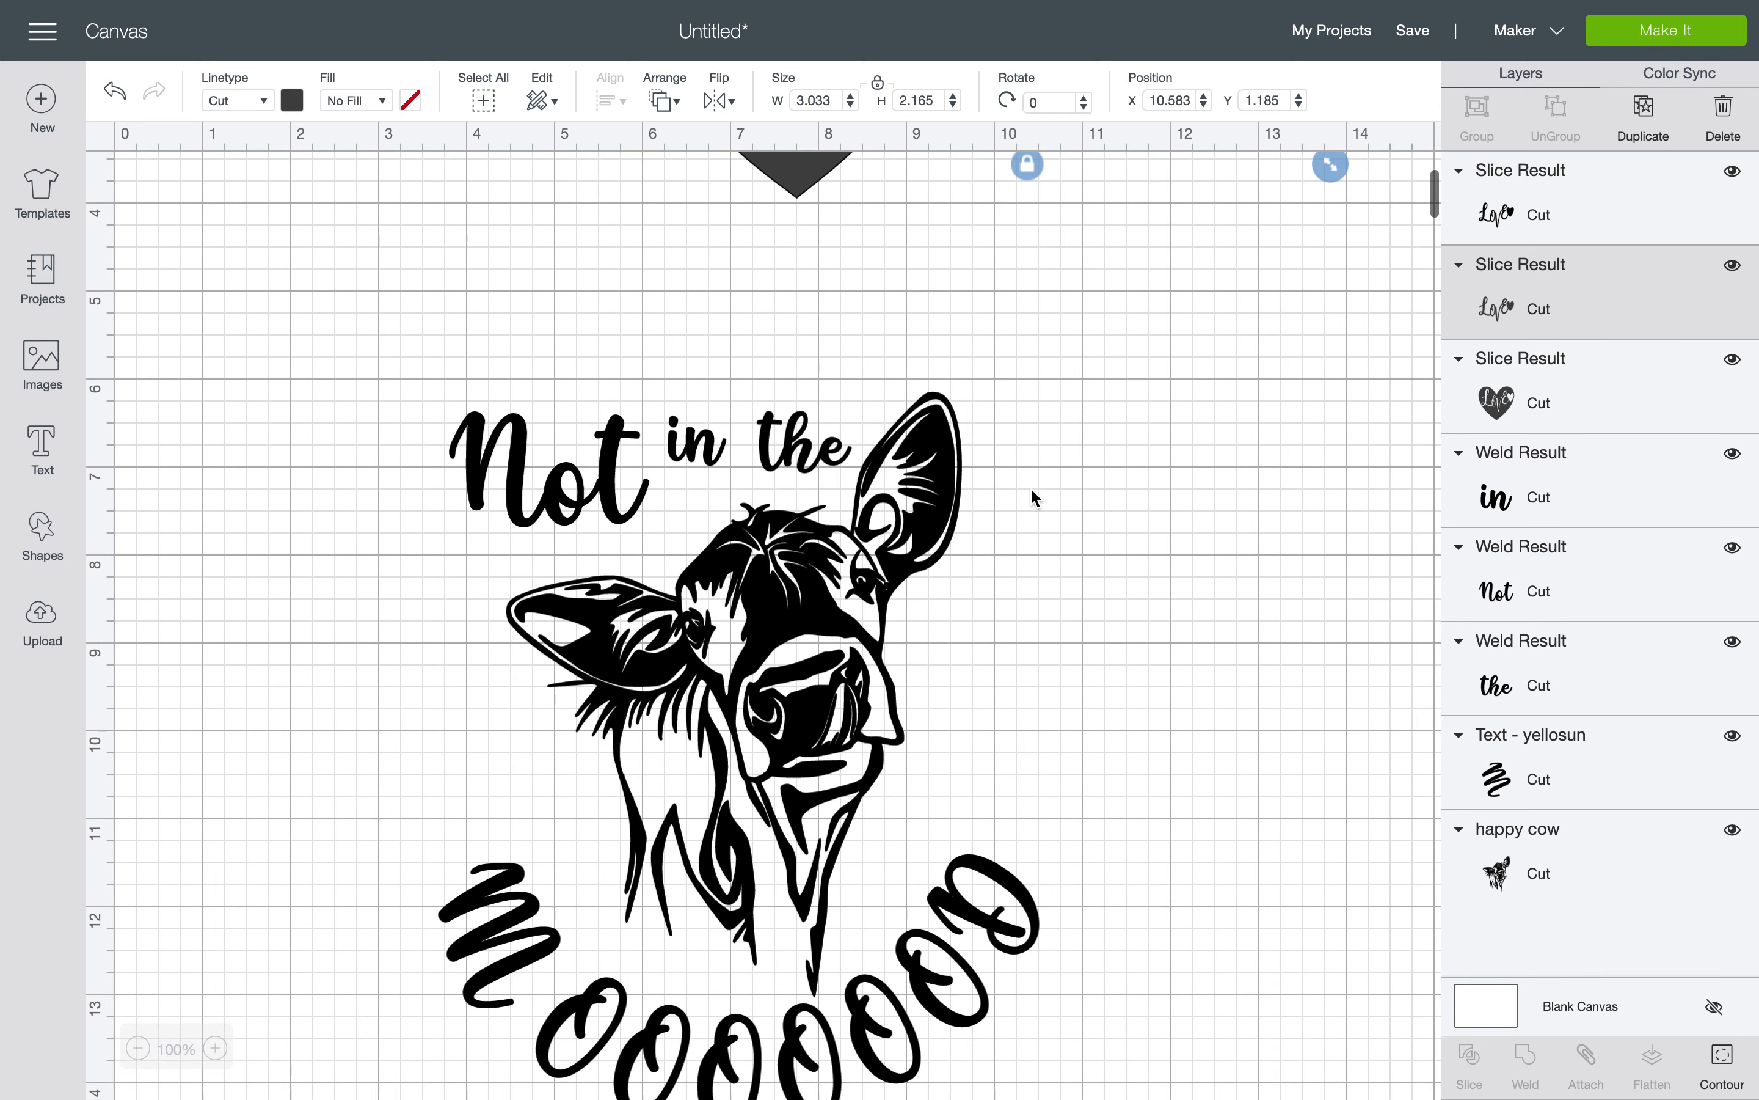
{"action": "left_click", "coordinate": [43, 614]}
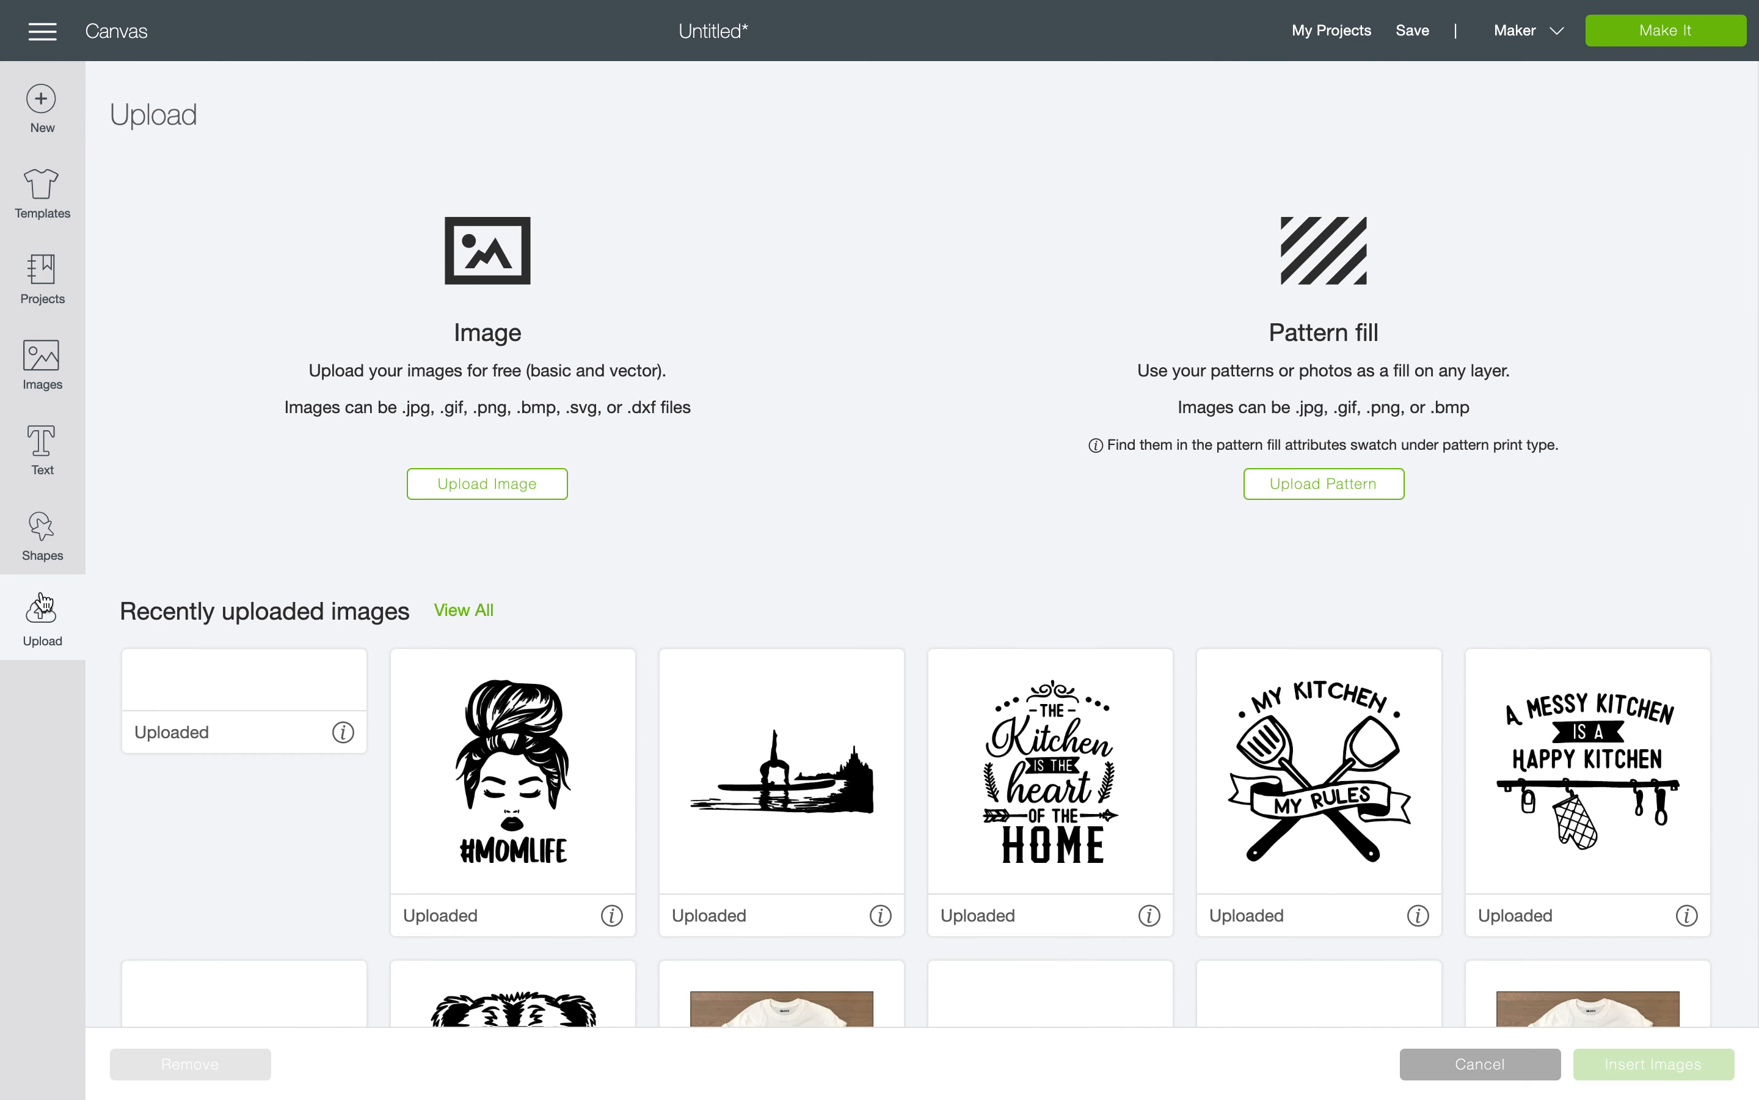
{"action": "left_click", "coordinate": [482, 614]}
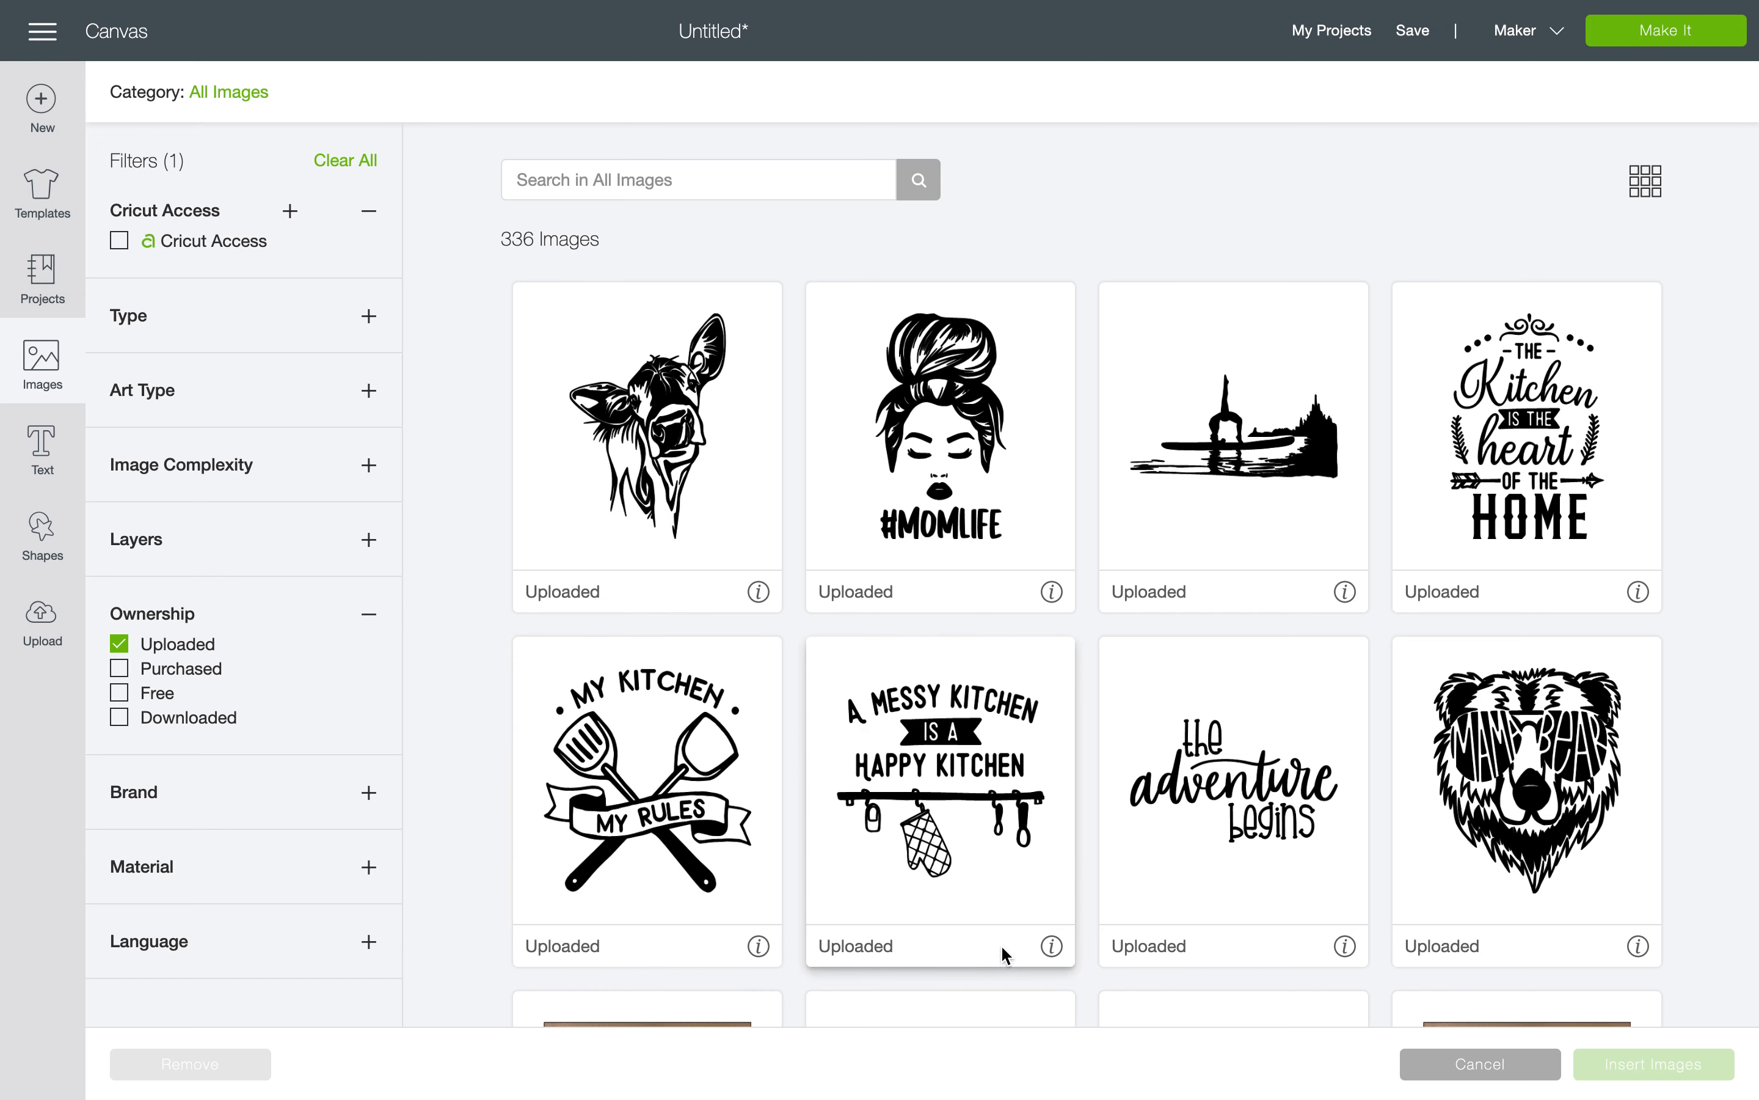
Look through the uploaded images for a design suitable for the next example
{"action": "scroll", "coordinate": [1004, 953], "scroll_direction": "down", "scroll_amount": 3}
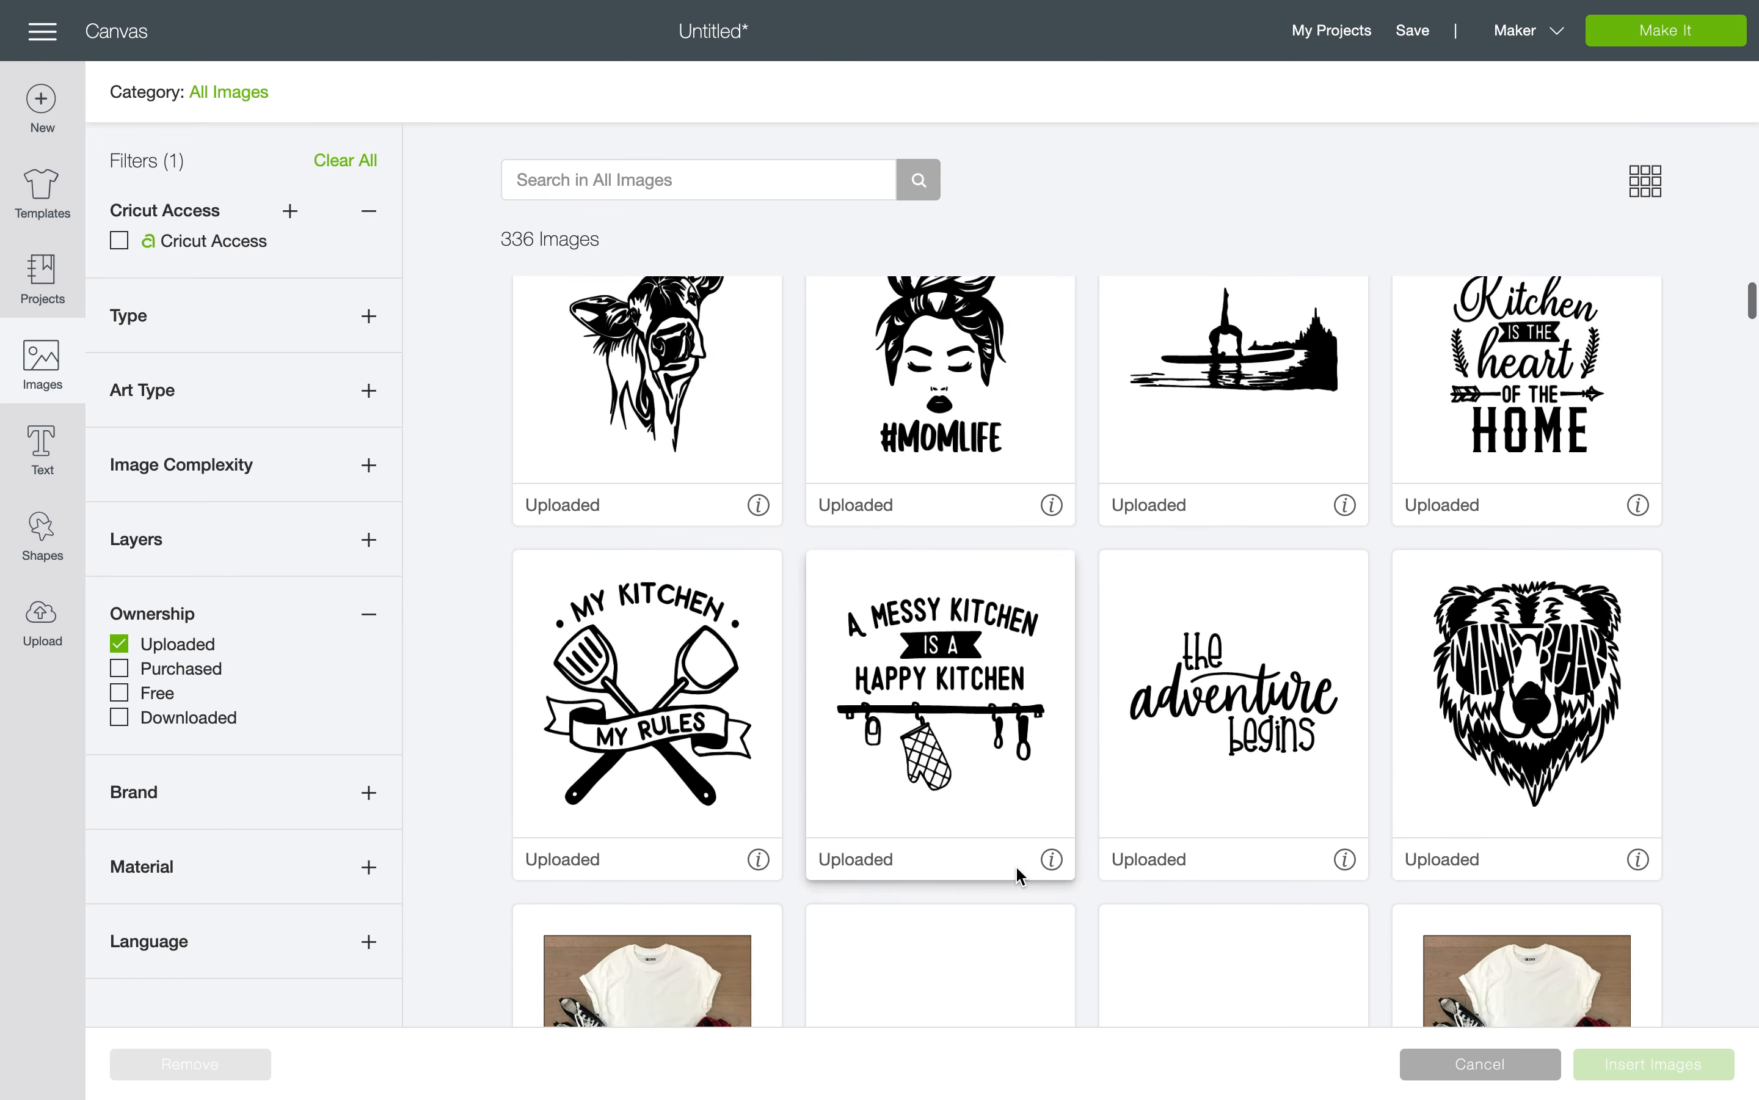
{"action": "scroll", "coordinate": [1236, 727], "scroll_direction": "up", "scroll_amount": 2}
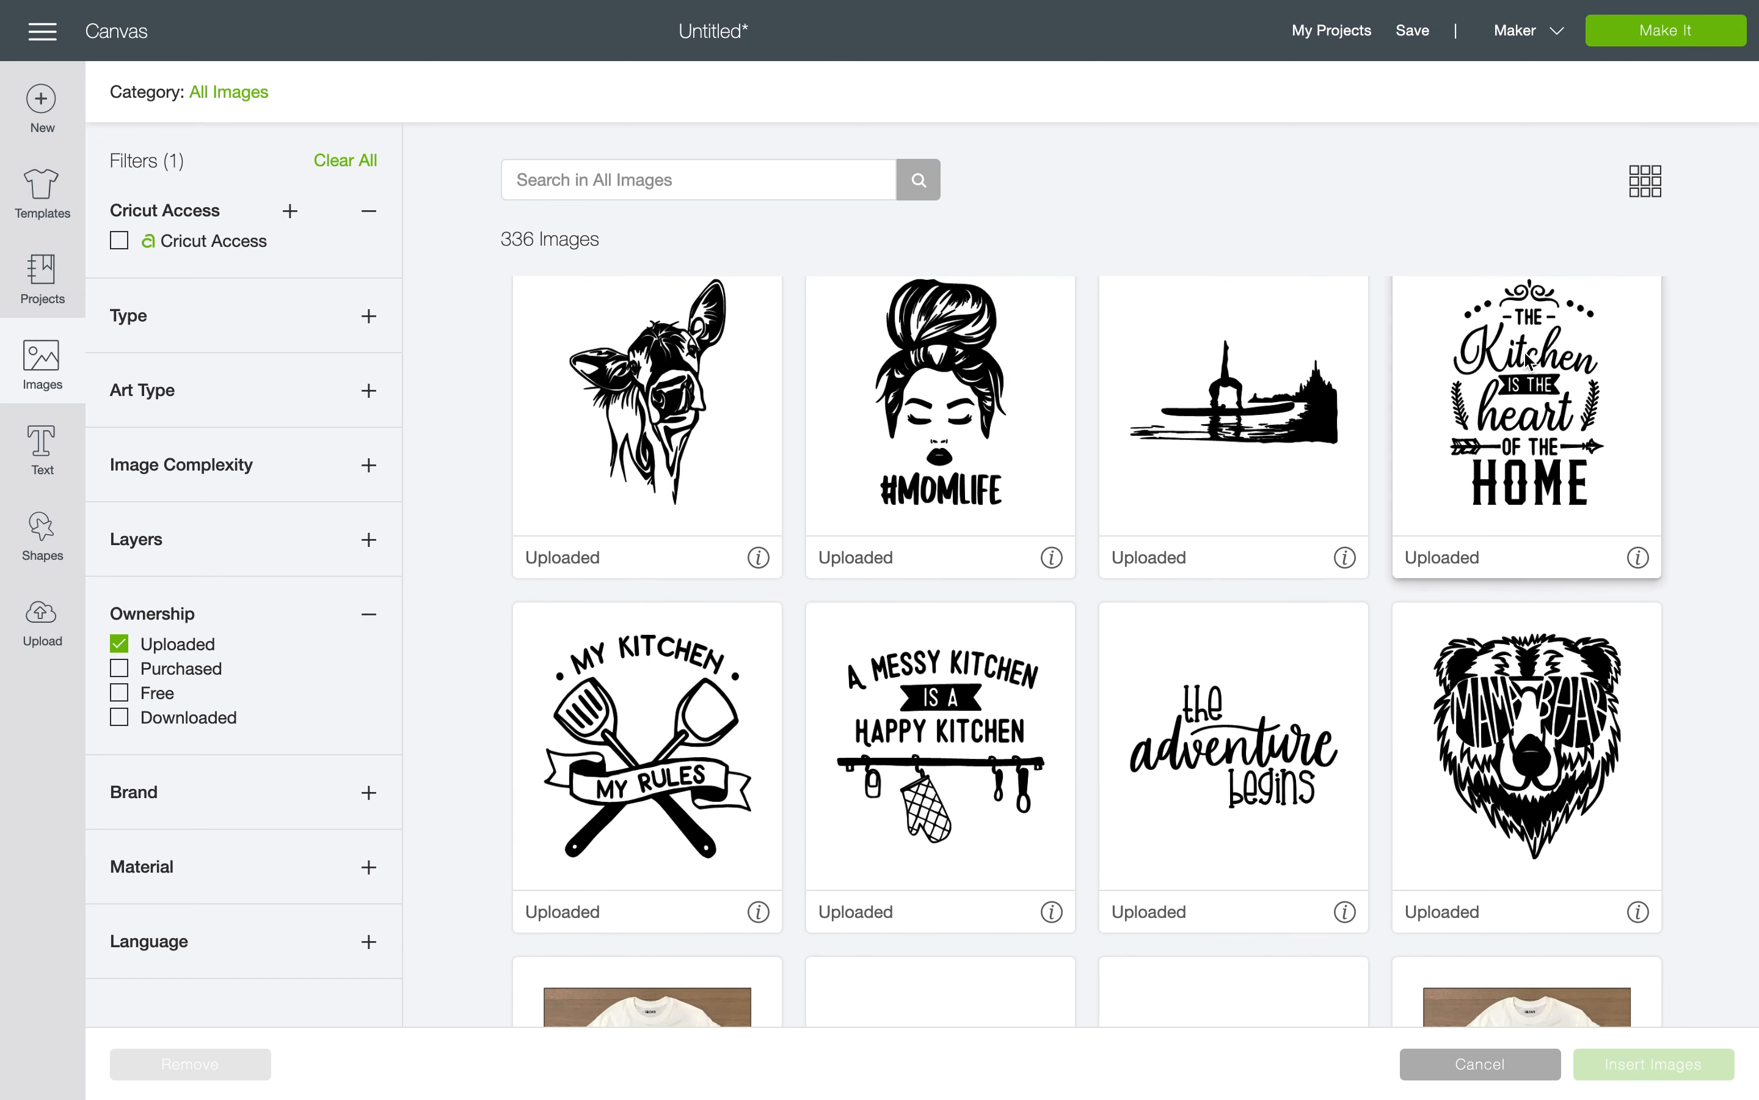
{"action": "scroll", "coordinate": [1152, 593], "scroll_direction": "down", "scroll_amount": 5}
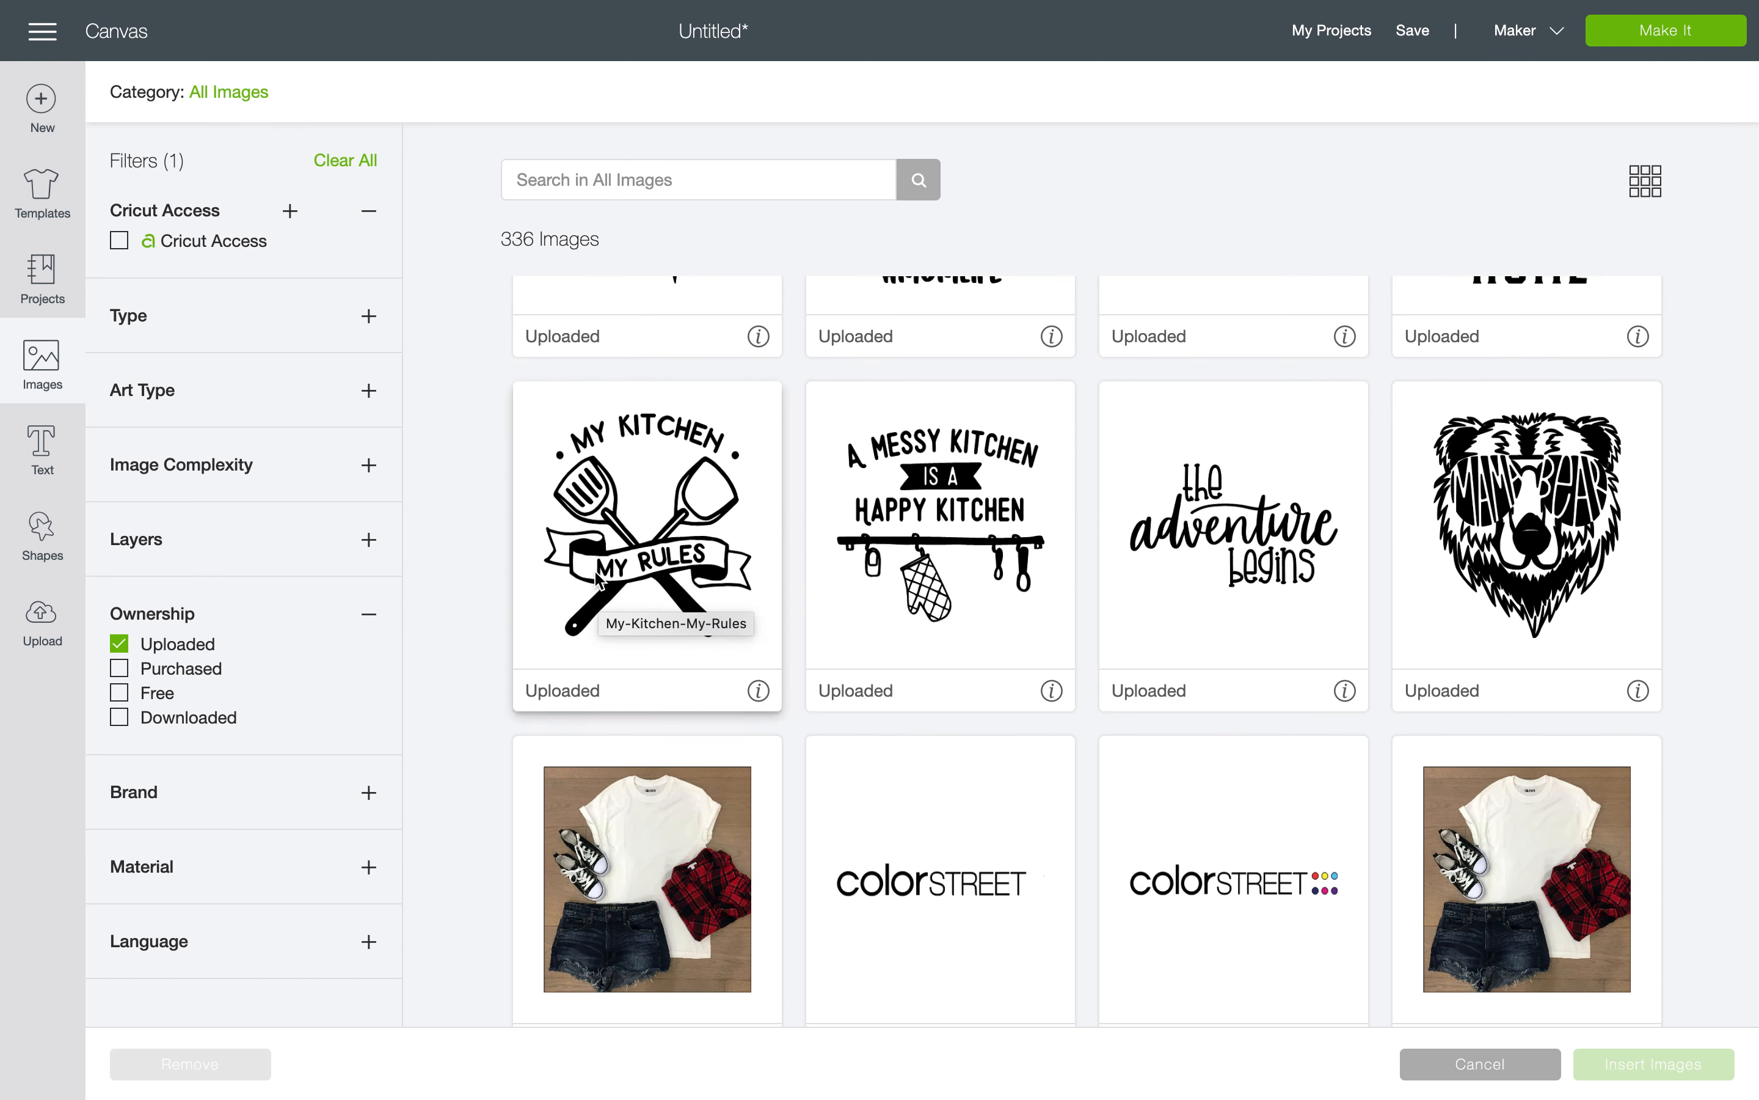
{"action": "scroll", "coordinate": [816, 517], "scroll_direction": "down", "scroll_amount": 8}
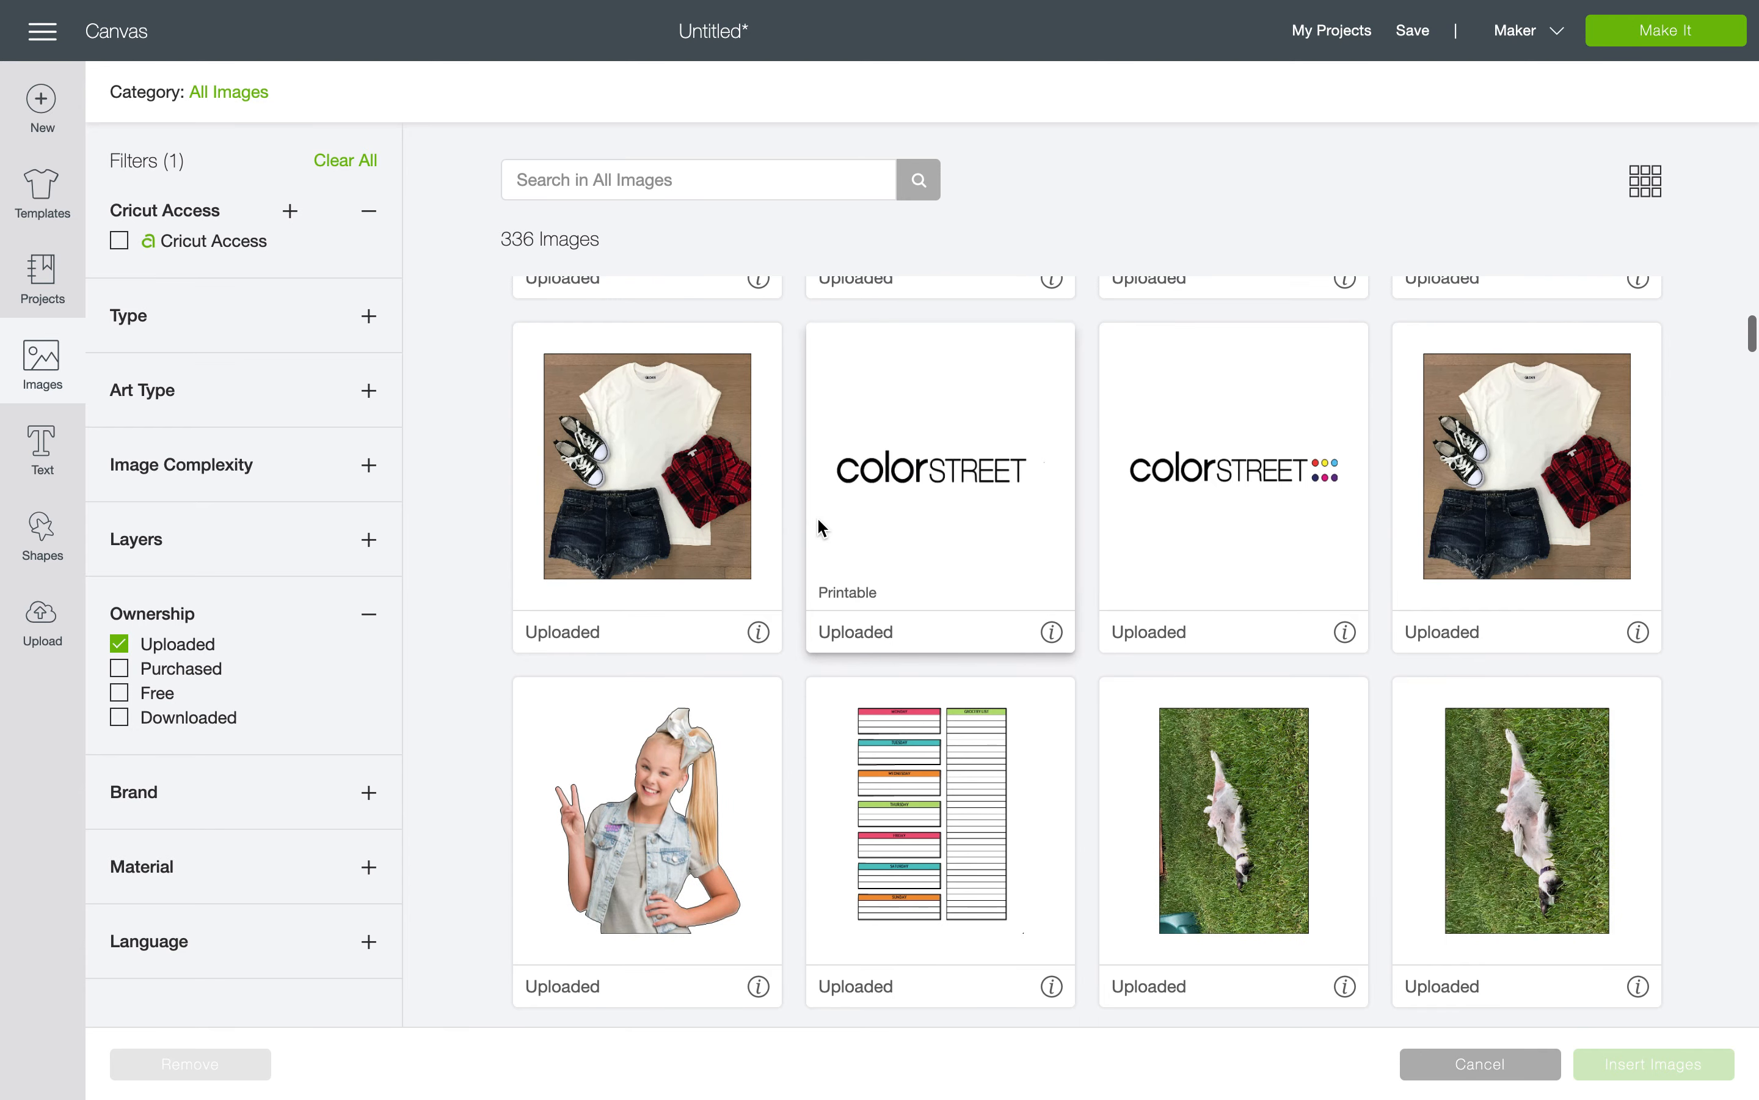
{"action": "scroll", "coordinate": [816, 517], "scroll_direction": "up", "scroll_amount": 6}
{"action": "scroll", "coordinate": [816, 517], "scroll_direction": "up", "scroll_amount": 1}
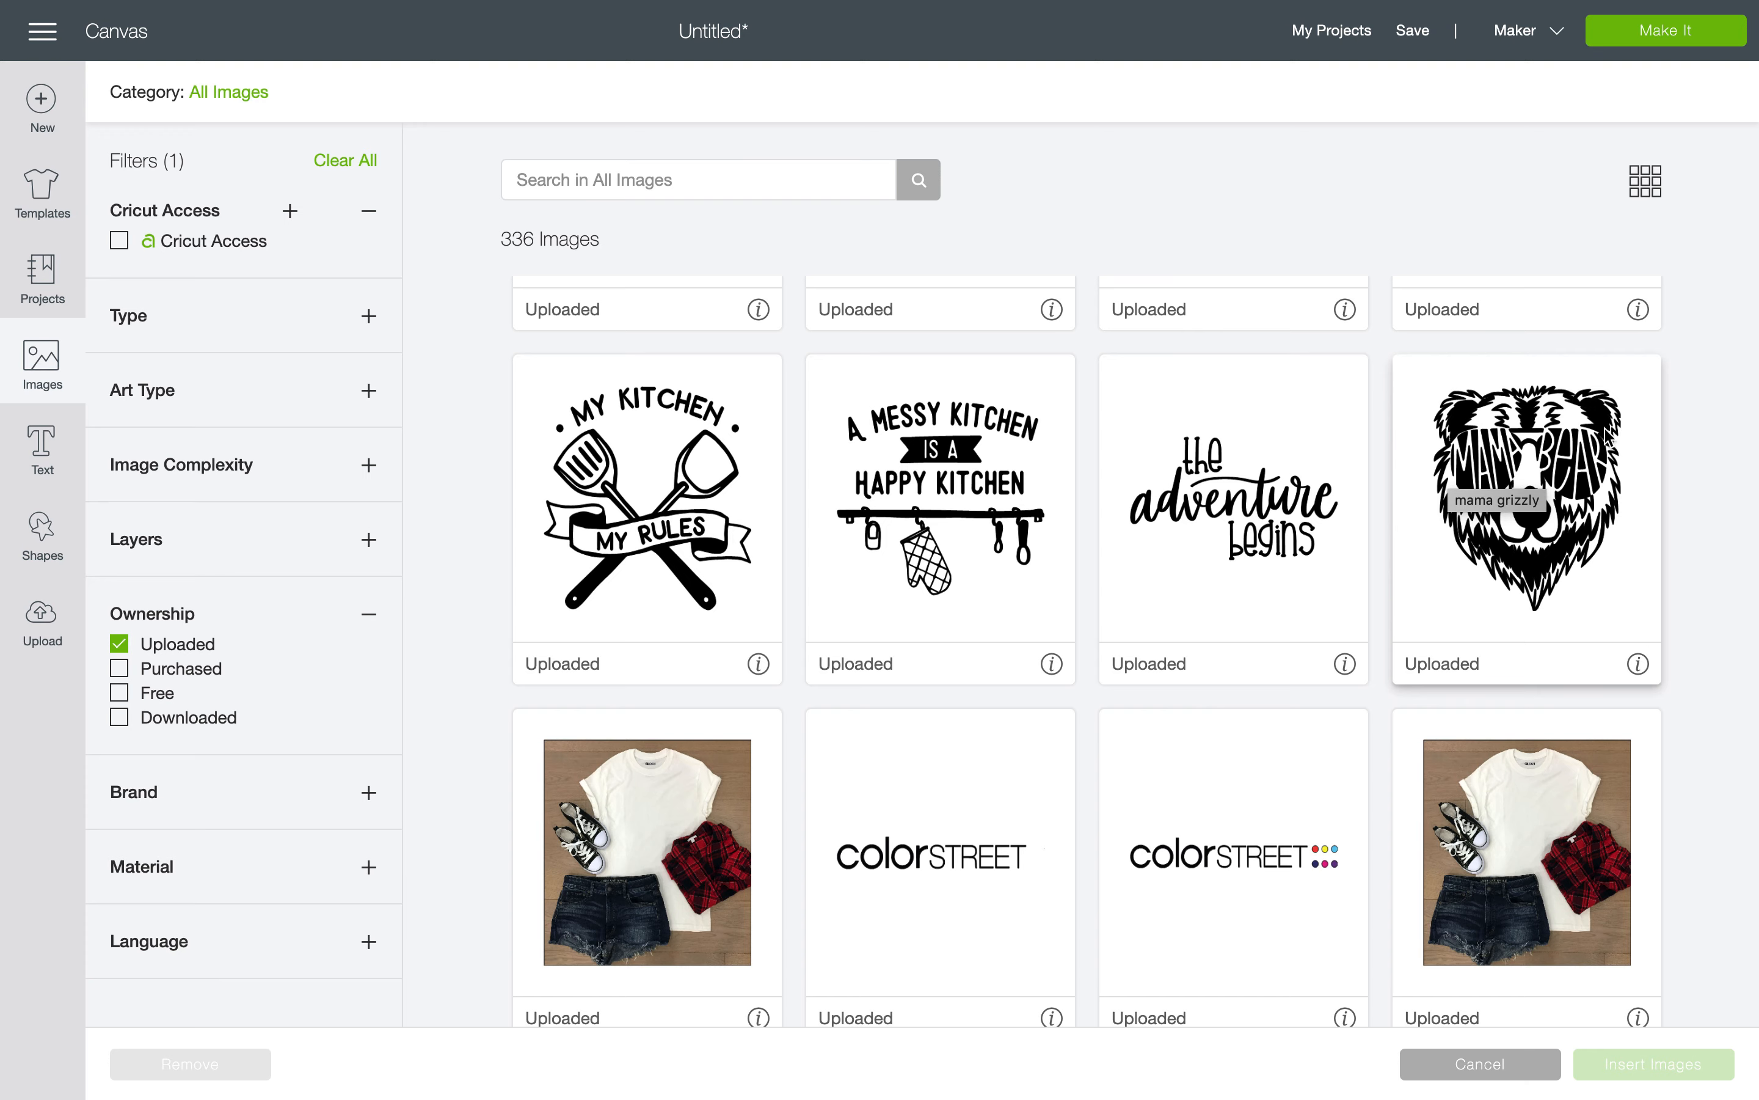
{"action": "scroll", "coordinate": [1408, 603], "scroll_direction": "down", "scroll_amount": 5}
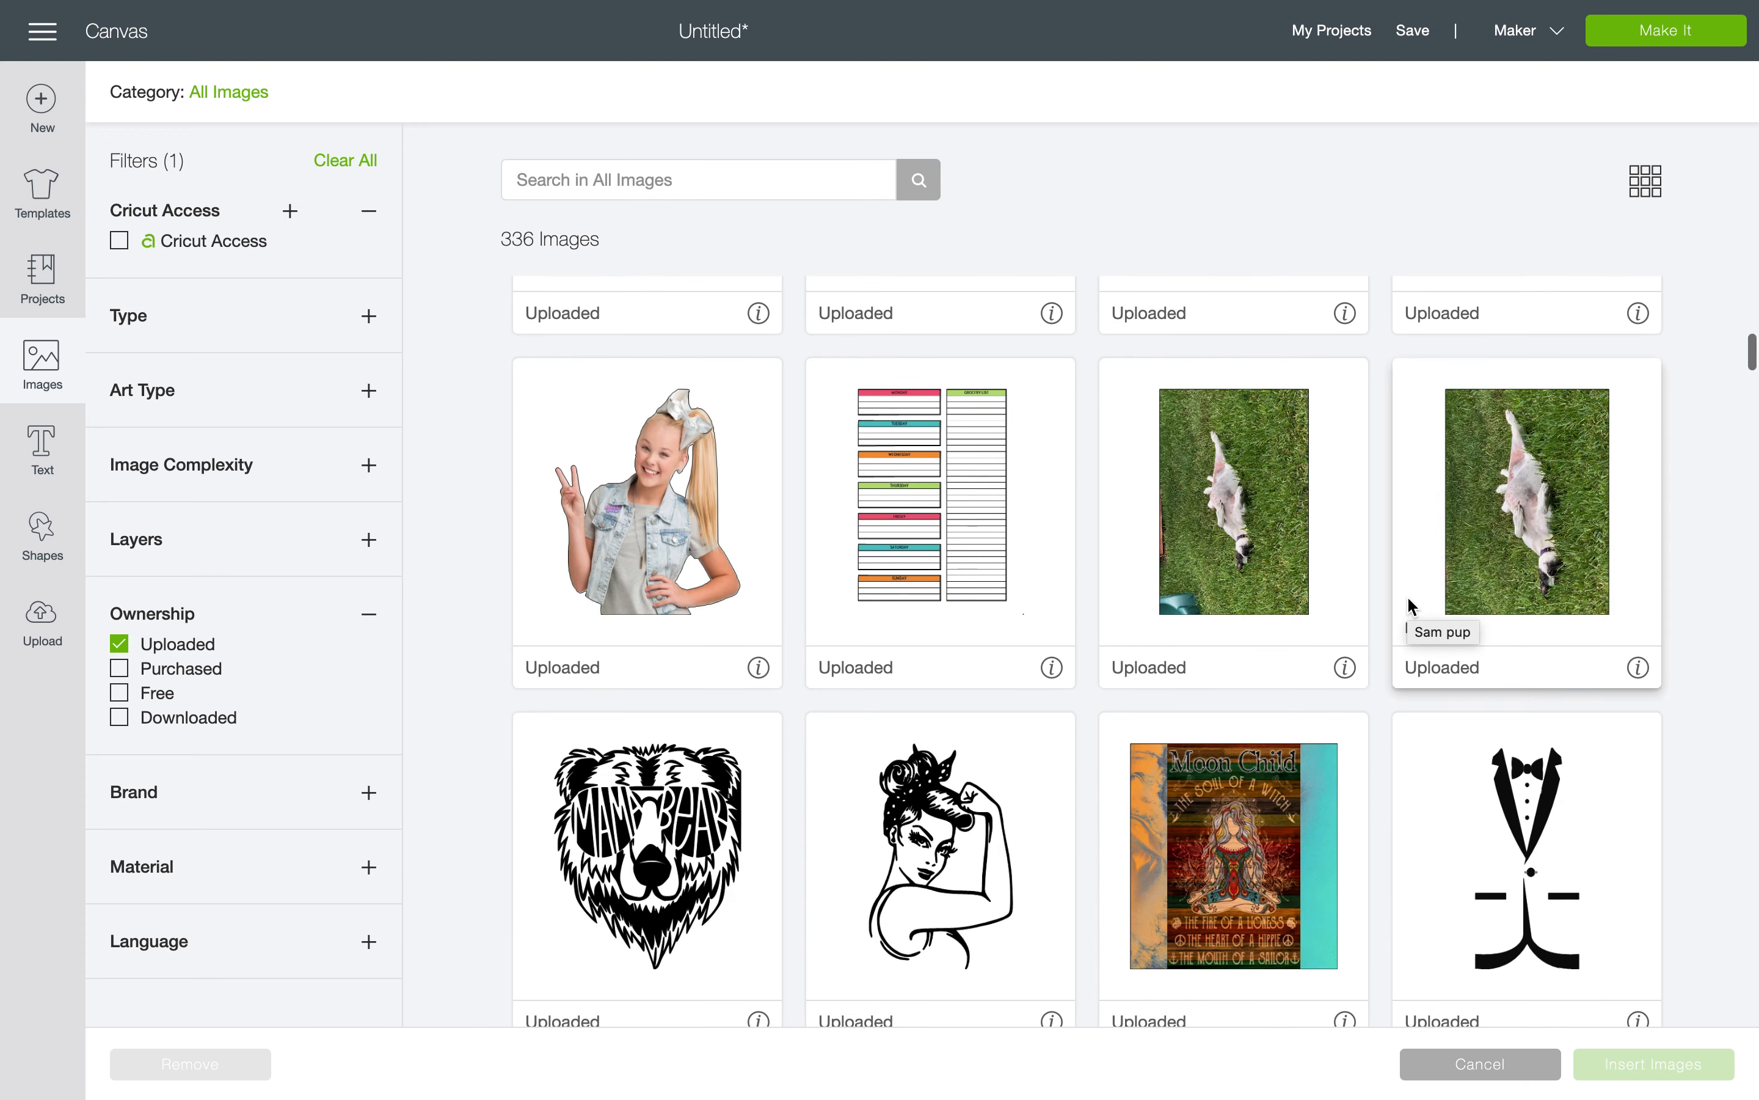
{"action": "scroll", "coordinate": [1408, 596], "scroll_direction": "down", "scroll_amount": 8}
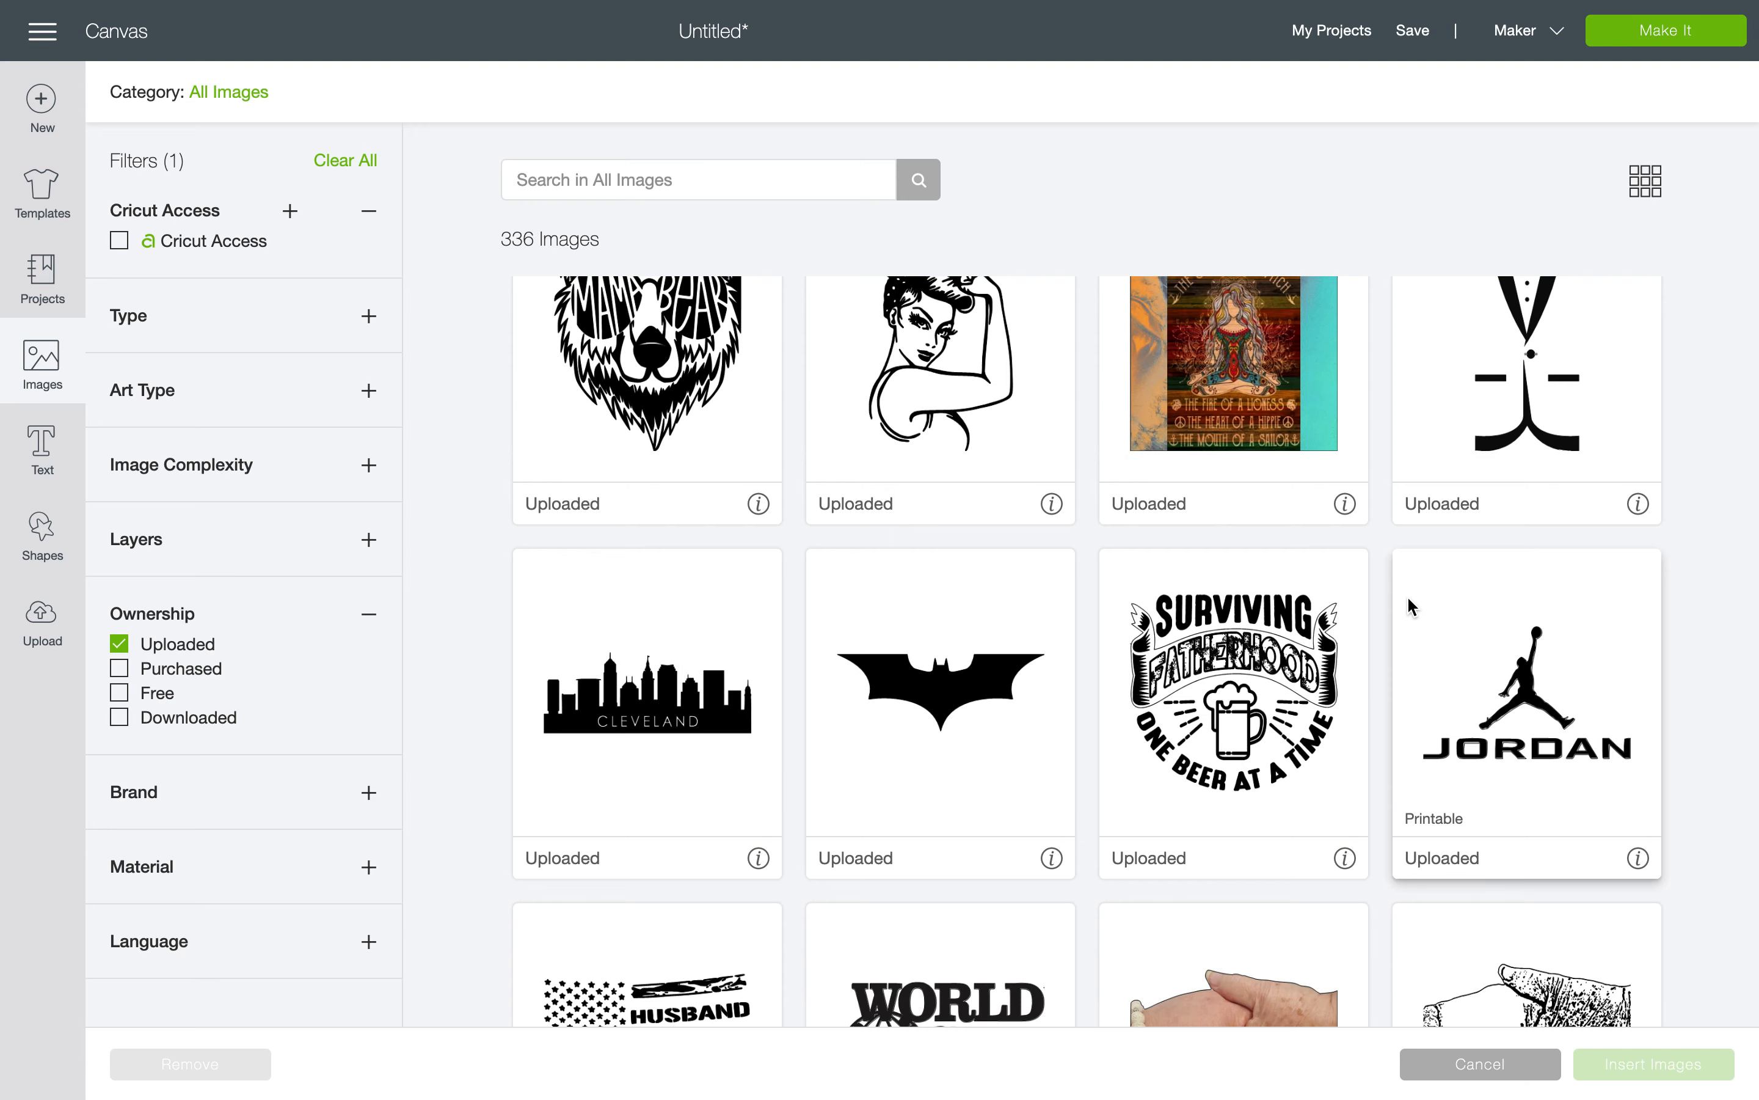
{"action": "scroll", "coordinate": [1408, 596], "scroll_direction": "down", "scroll_amount": 3}
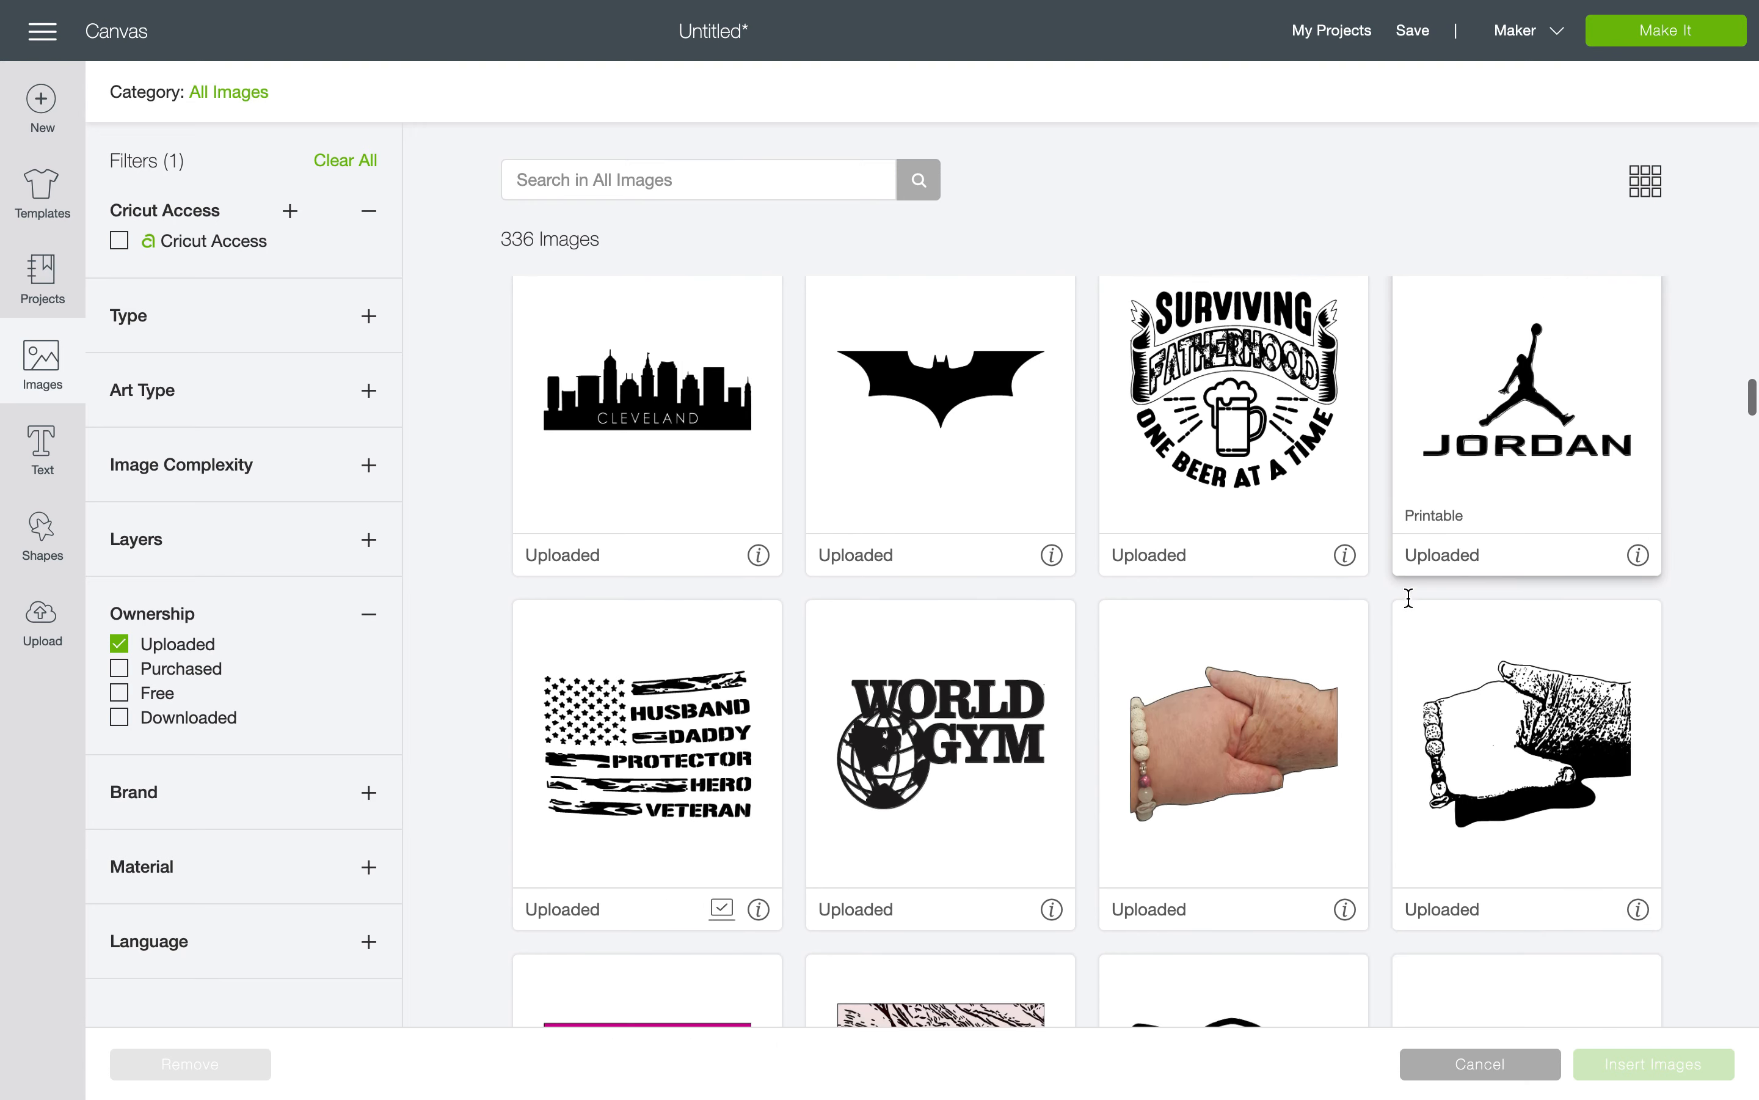
{"action": "scroll", "coordinate": [1407, 596], "scroll_direction": "down", "scroll_amount": 9}
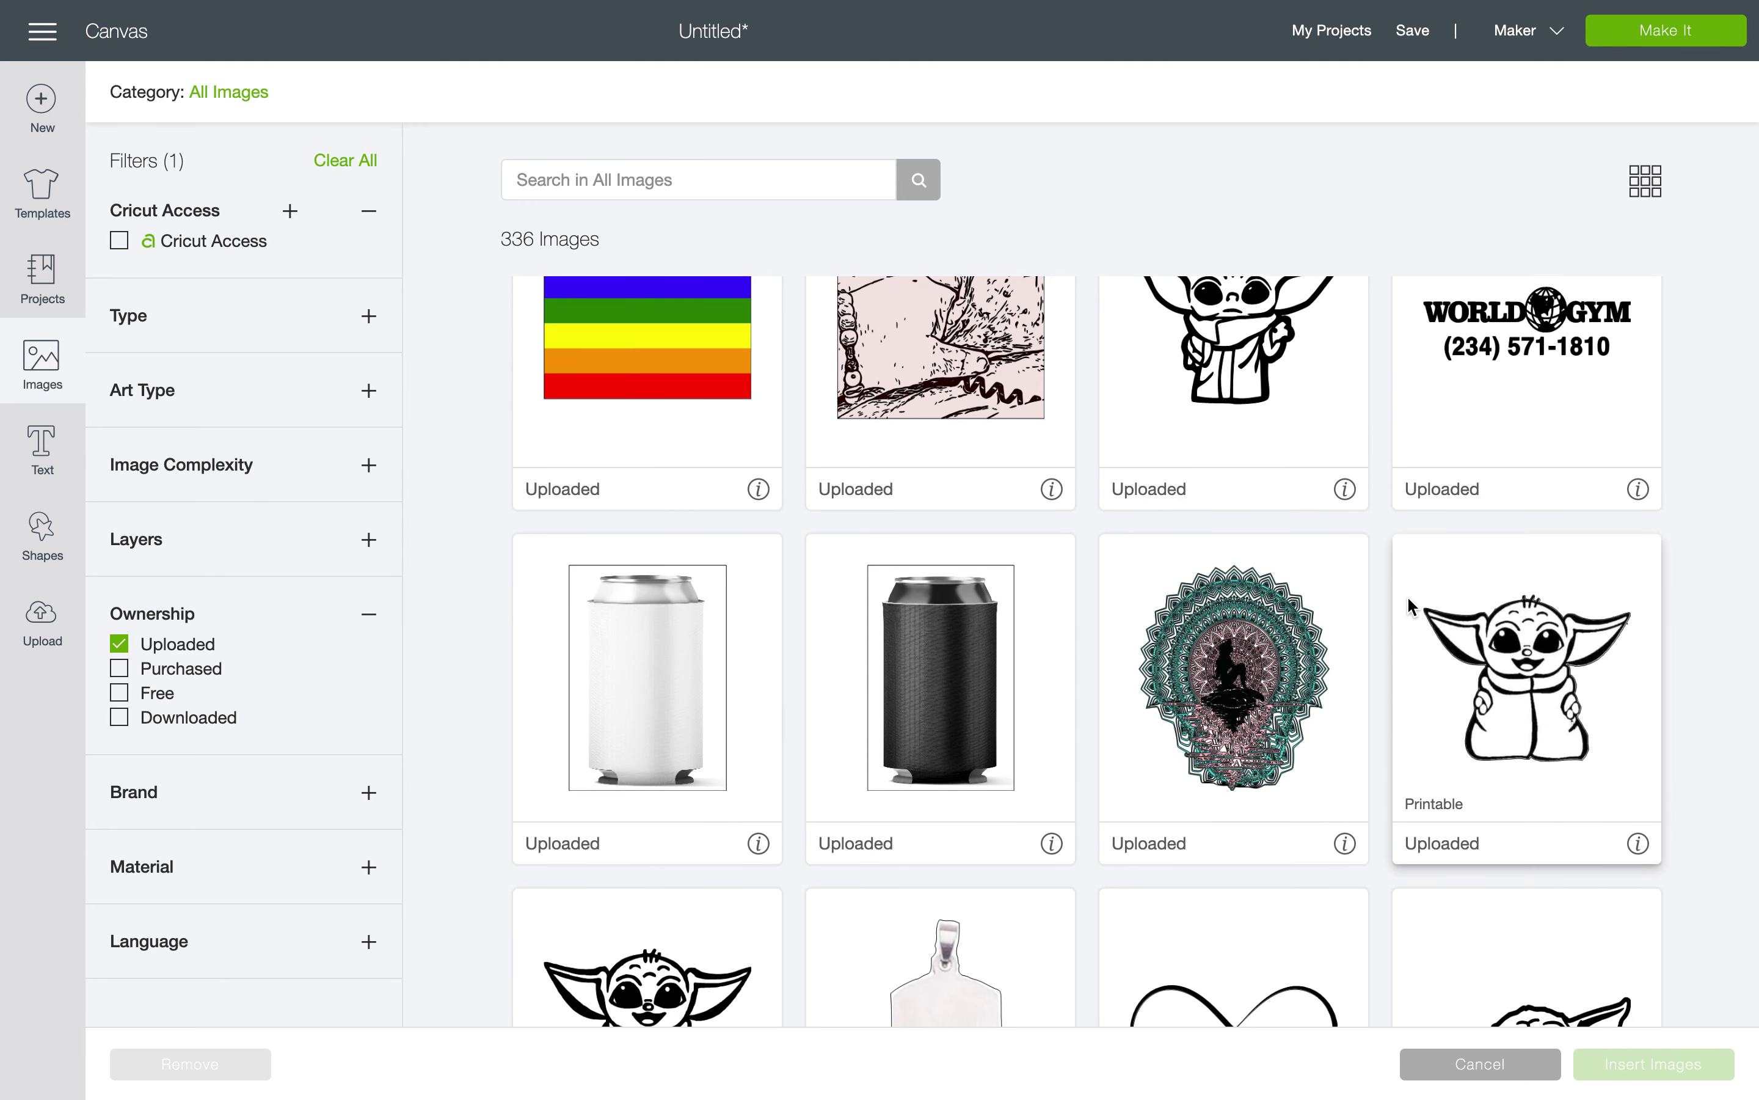
{"action": "scroll", "coordinate": [1408, 596], "scroll_direction": "down", "scroll_amount": 2}
{"action": "scroll", "coordinate": [1408, 600], "scroll_direction": "down", "scroll_amount": 8}
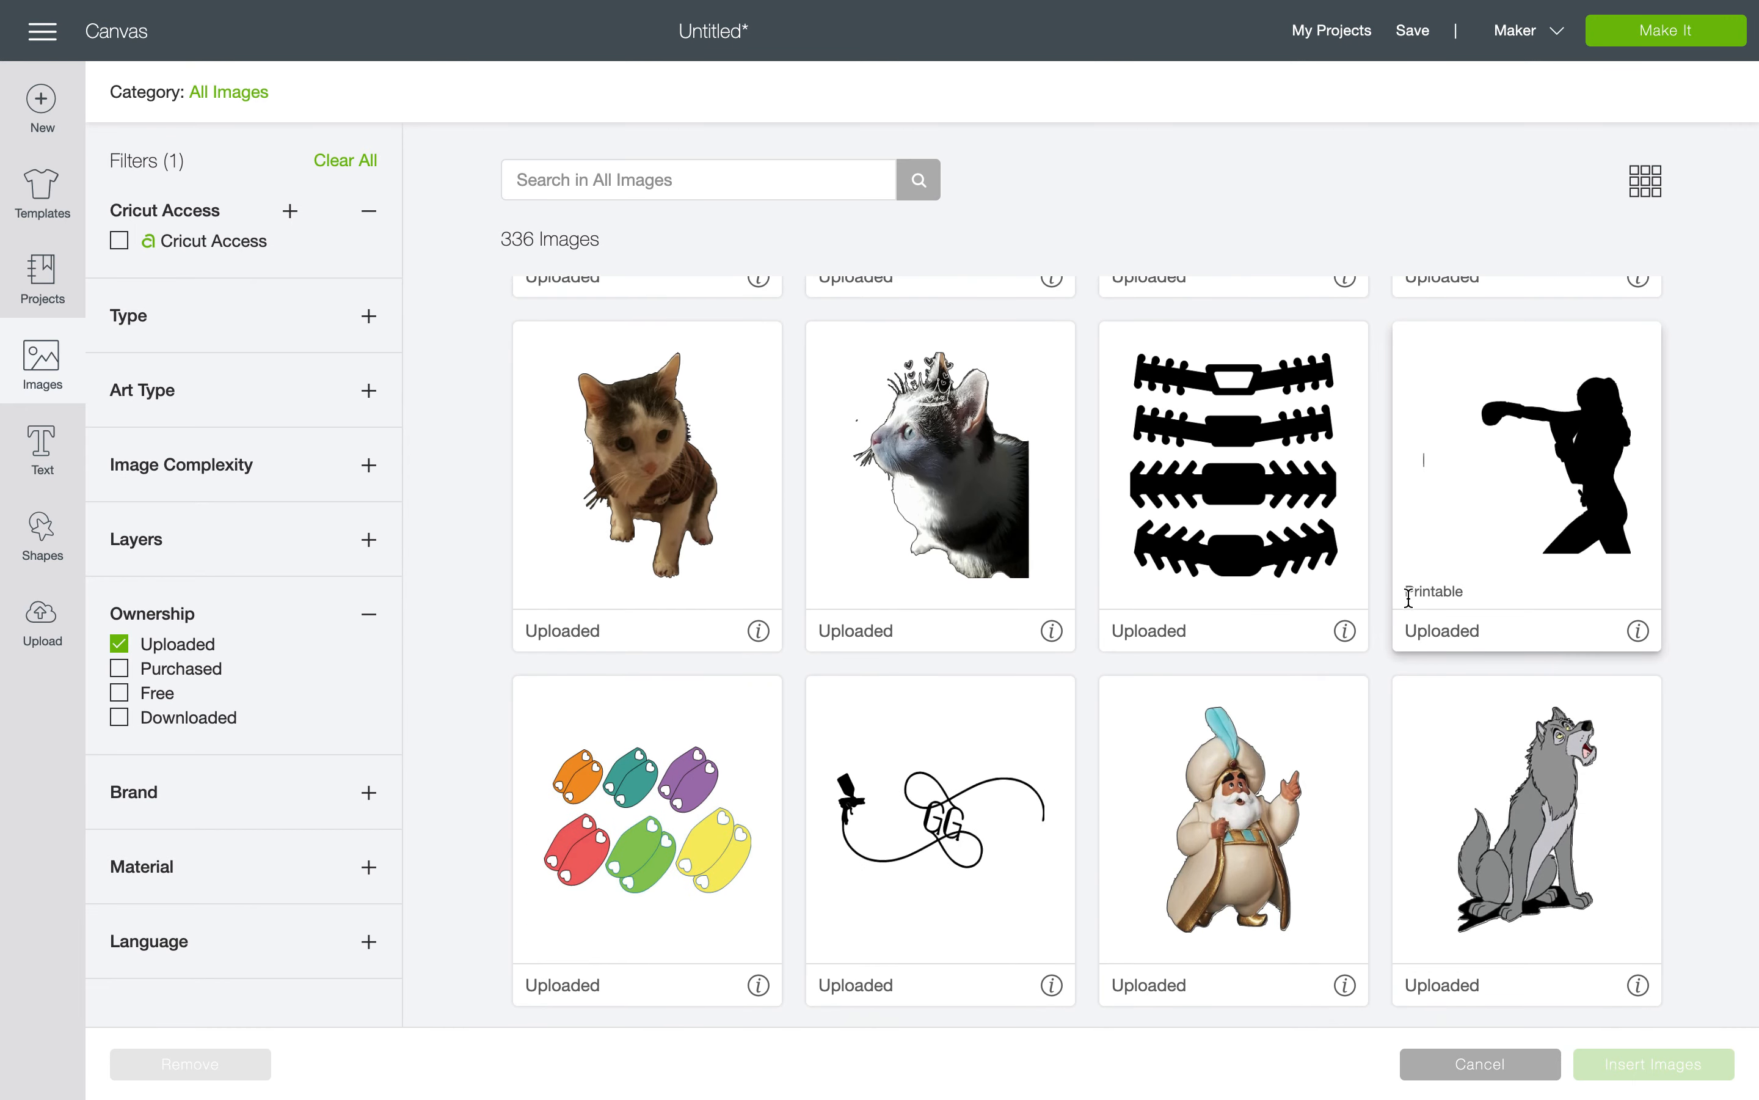
{"action": "scroll", "coordinate": [1408, 600], "scroll_direction": "down", "scroll_amount": 7}
{"action": "scroll", "coordinate": [1411, 603], "scroll_direction": "down", "scroll_amount": 14}
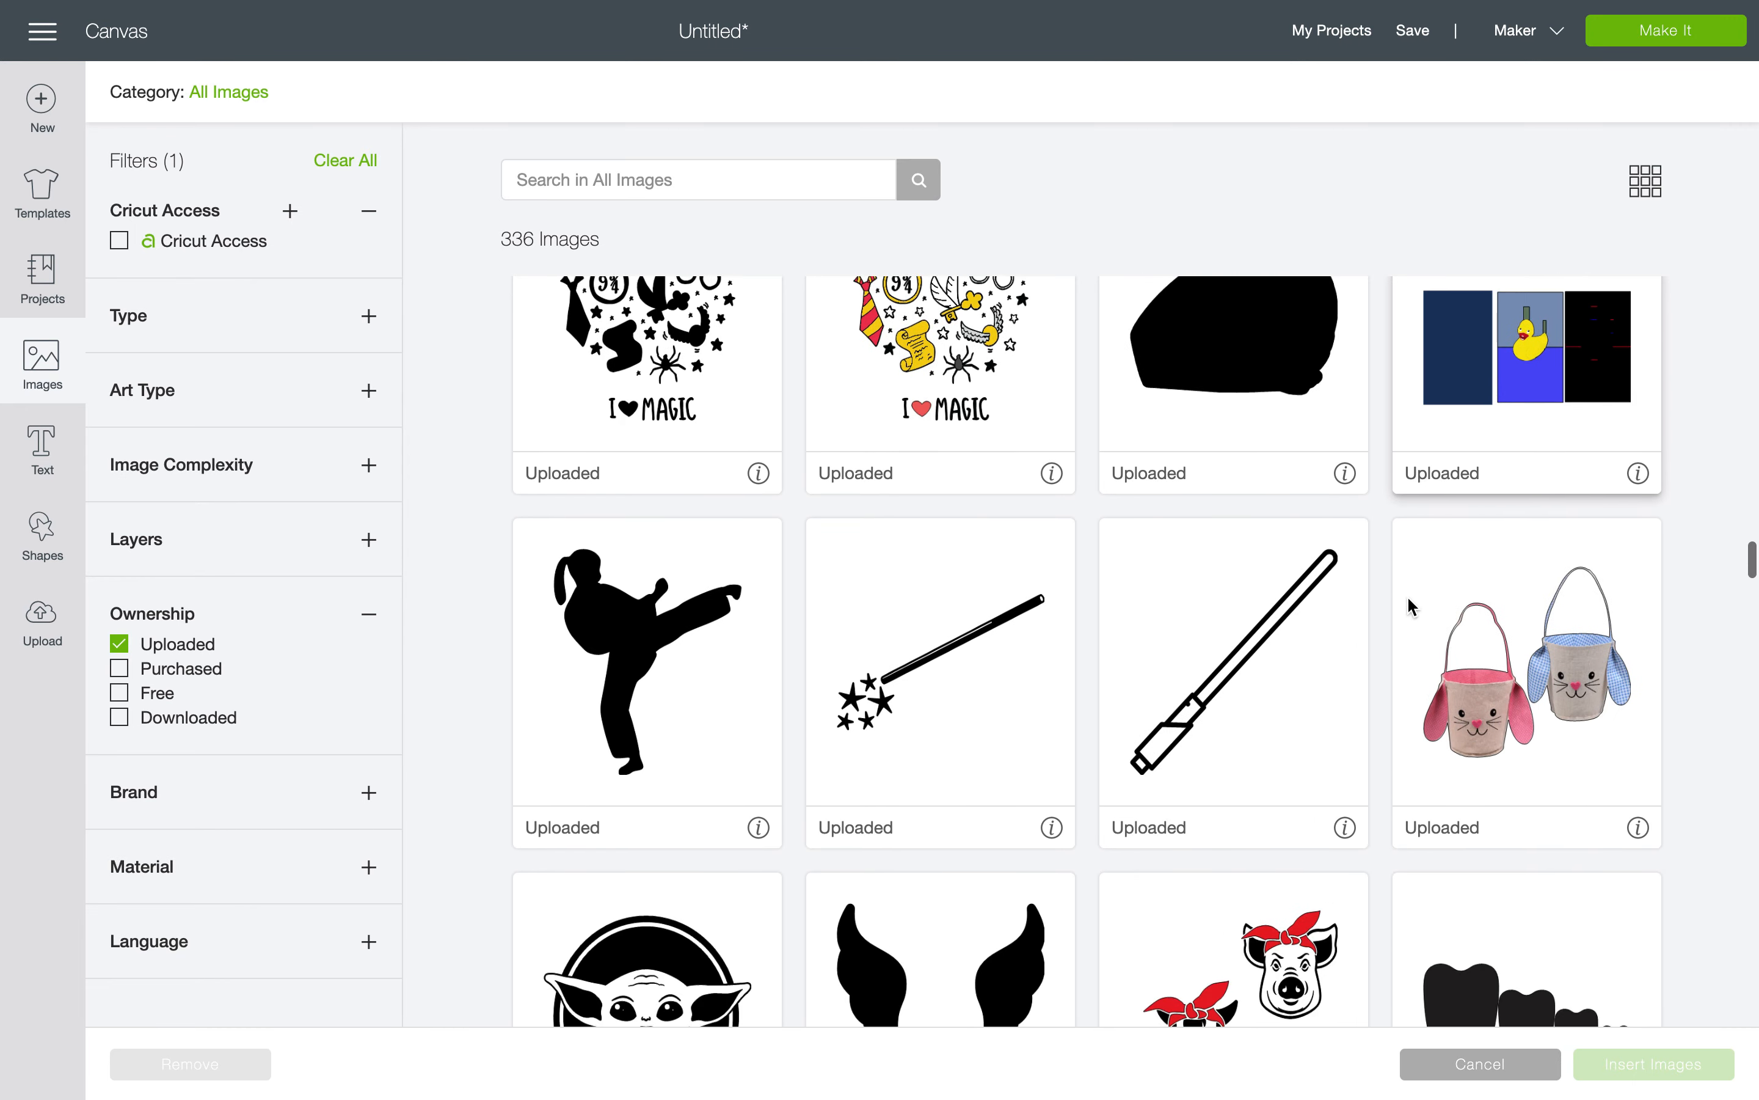
{"action": "scroll", "coordinate": [1409, 603], "scroll_direction": "down", "scroll_amount": 10}
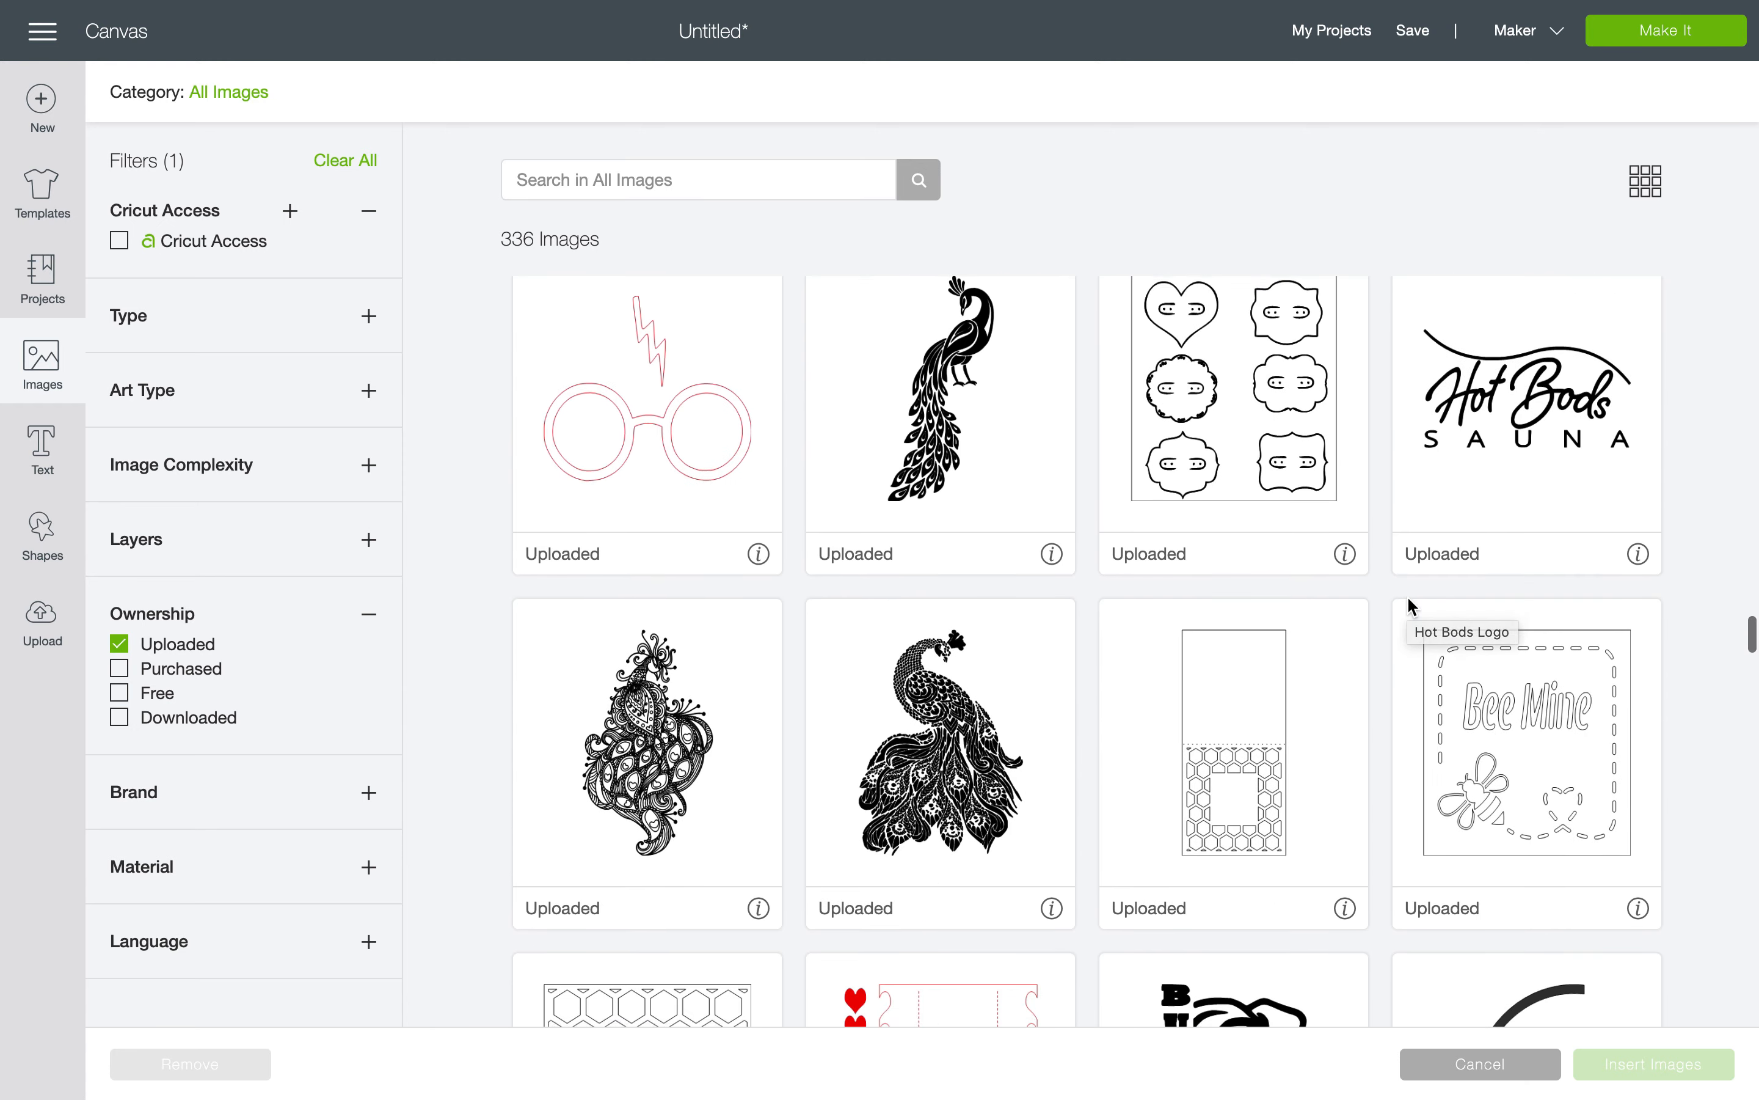
{"action": "scroll", "coordinate": [1408, 600], "scroll_direction": "down", "scroll_amount": 14}
{"action": "scroll", "coordinate": [1408, 596], "scroll_direction": "down", "scroll_amount": 9}
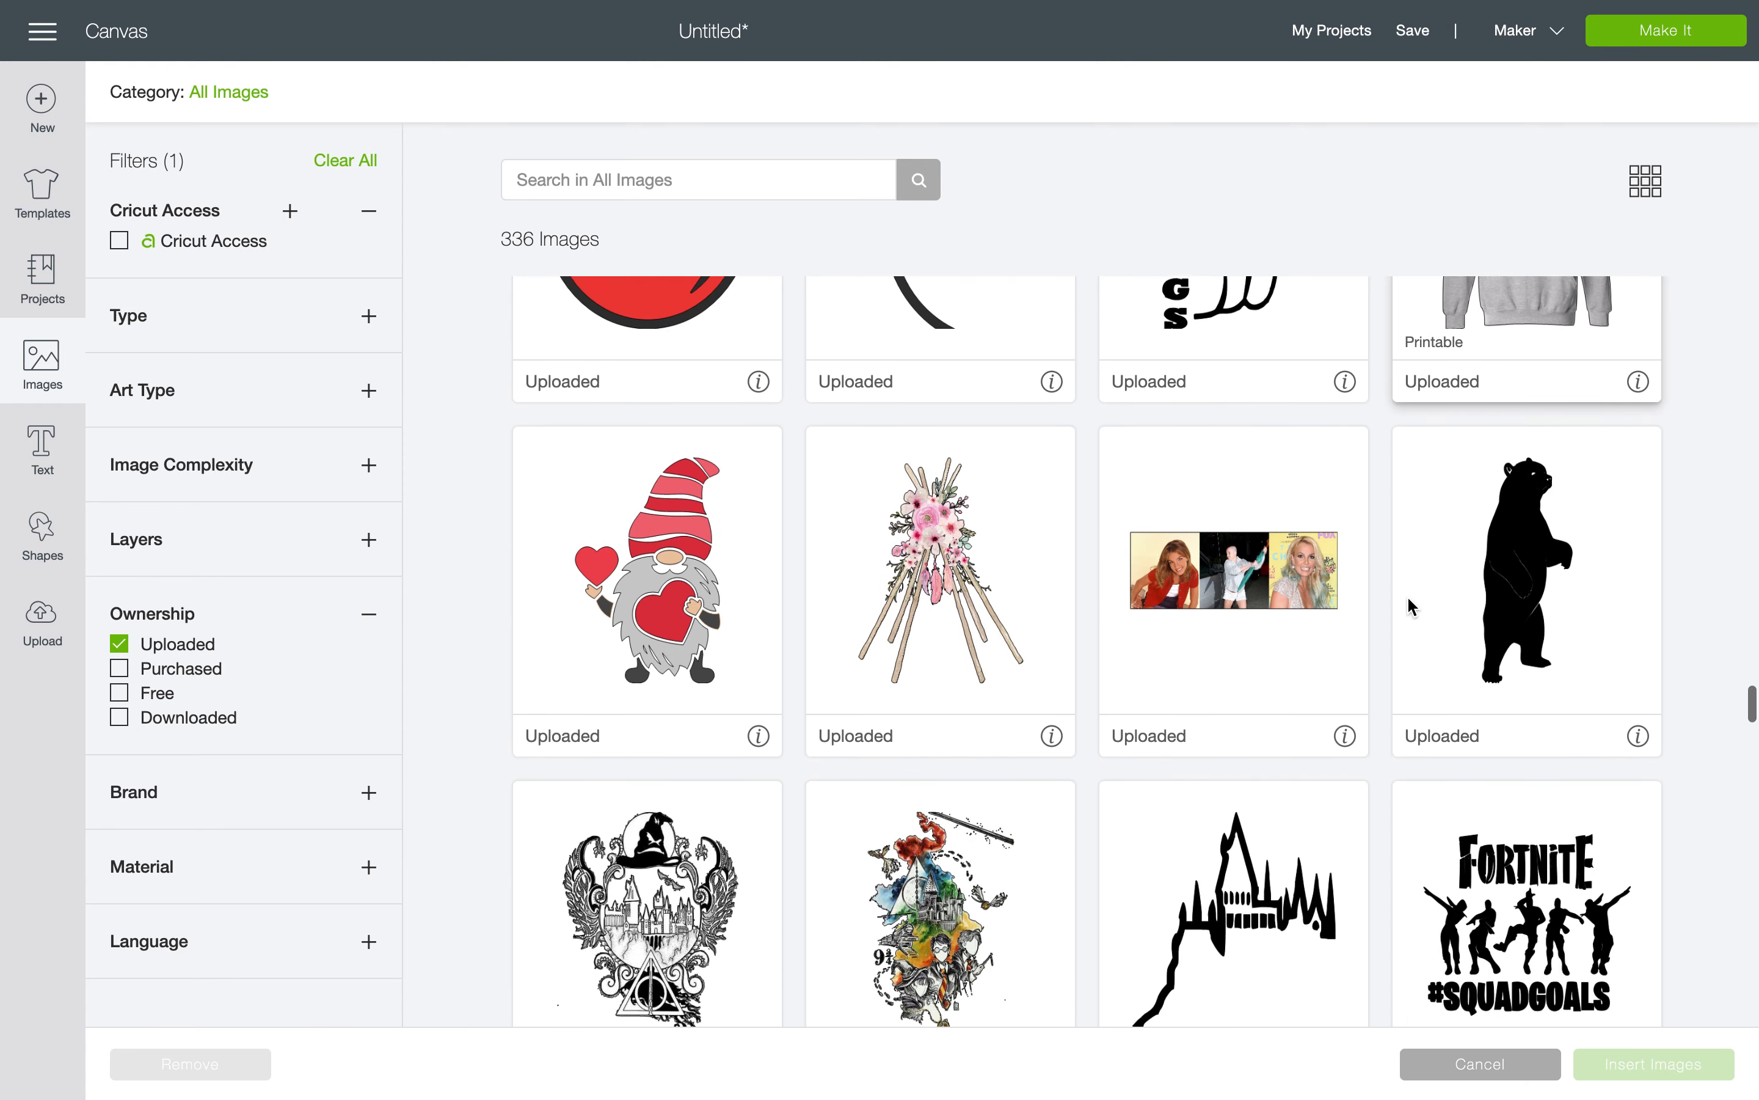
{"action": "scroll", "coordinate": [1409, 604], "scroll_direction": "down", "scroll_amount": 10}
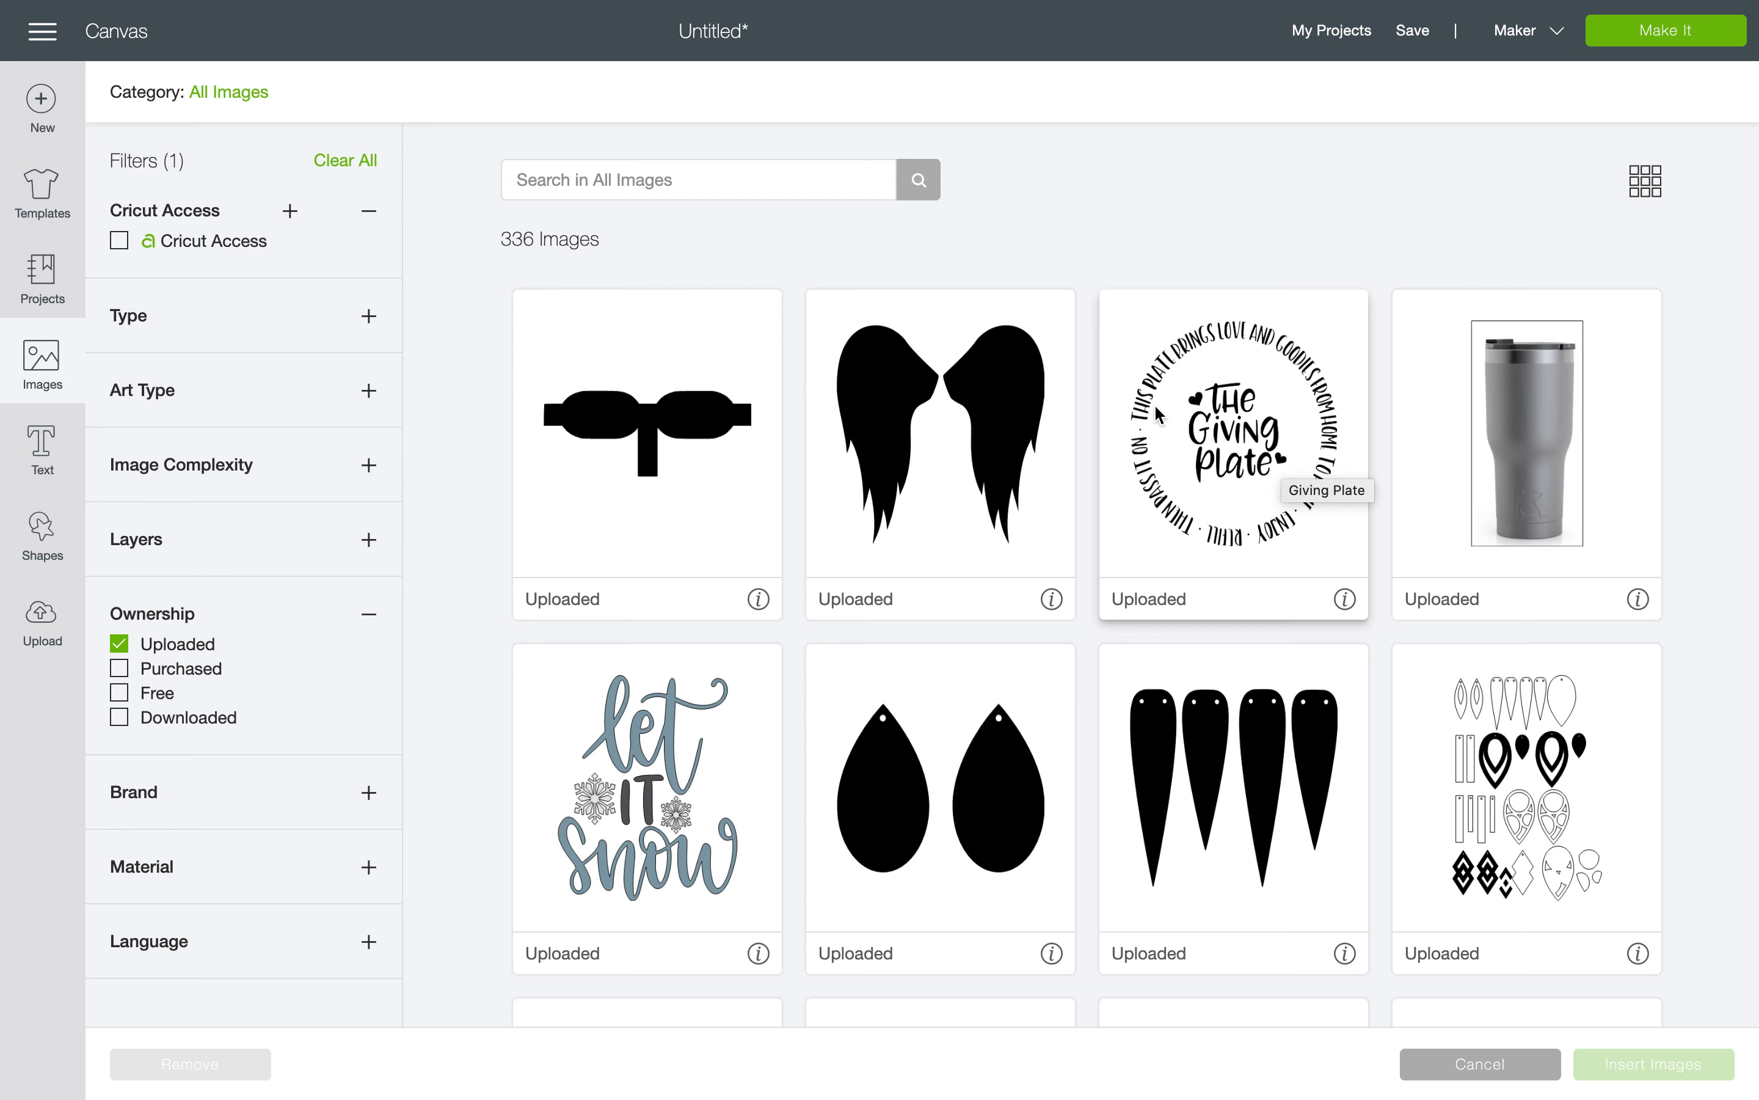
{"action": "scroll", "coordinate": [1264, 535], "scroll_direction": "down", "scroll_amount": 12}
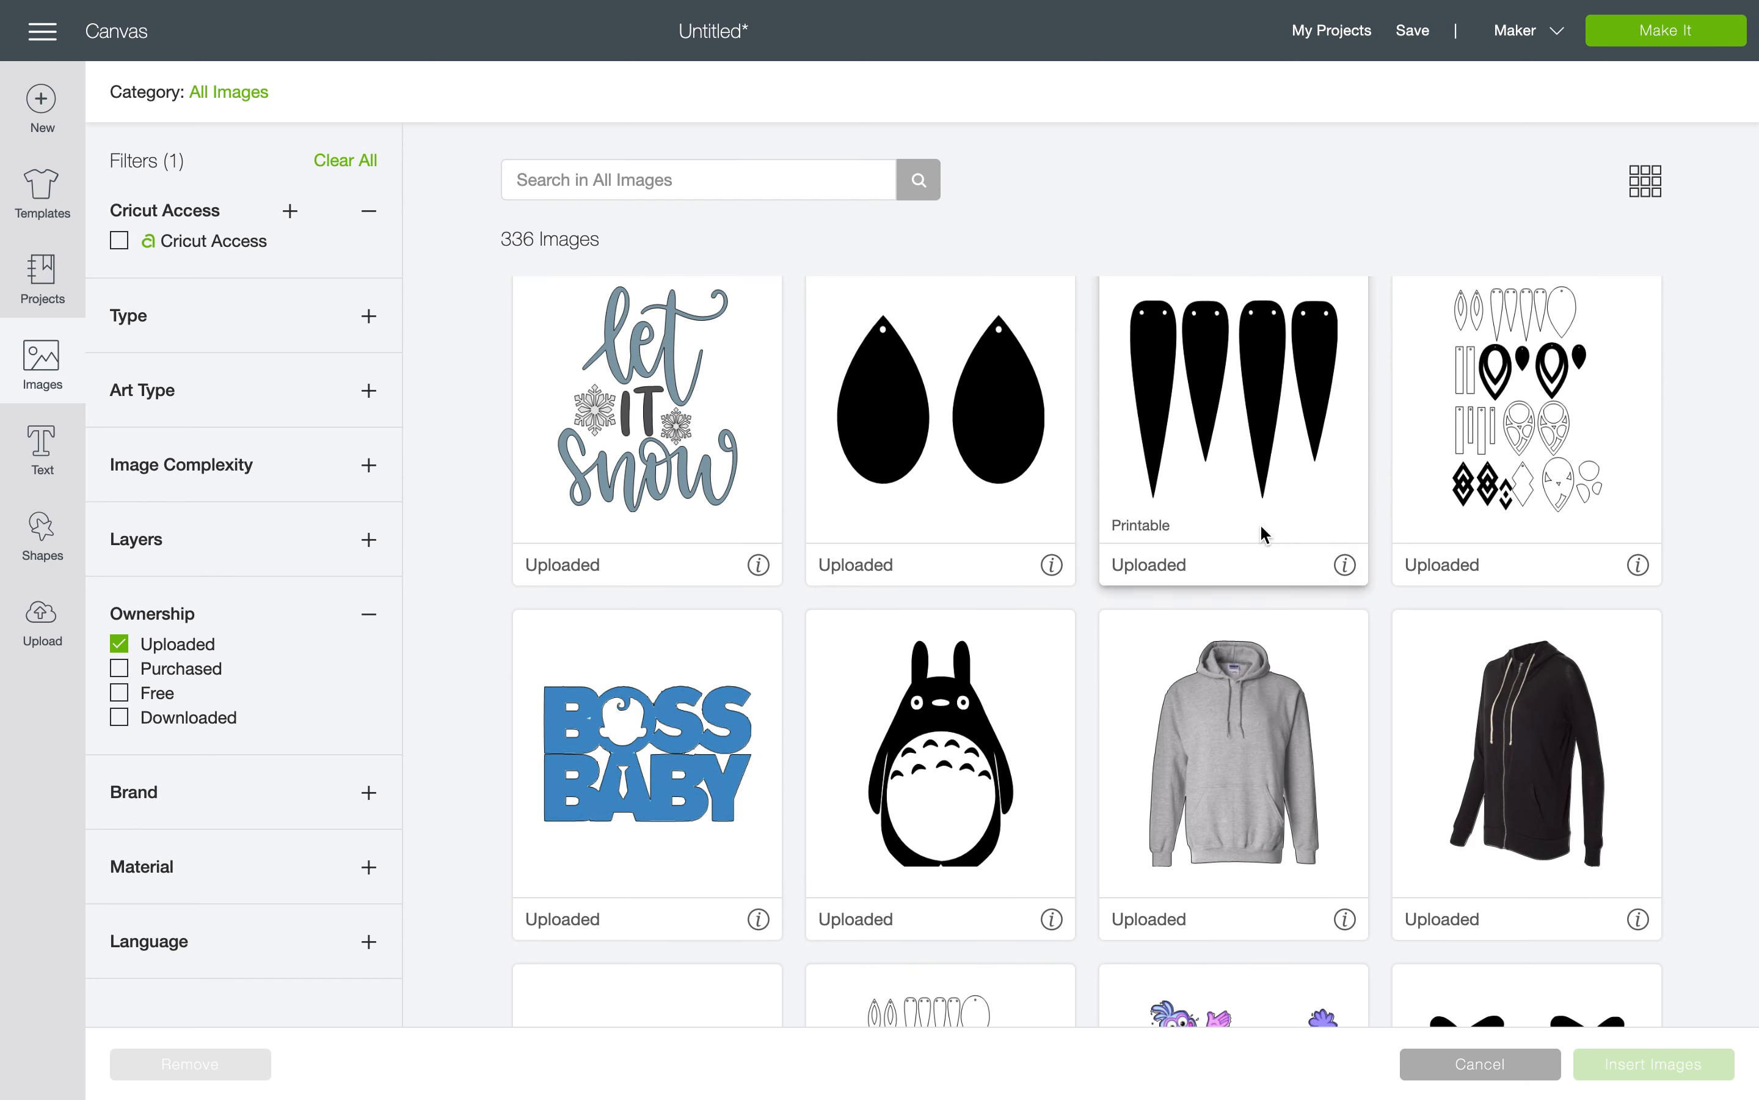
{"action": "scroll", "coordinate": [1261, 535], "scroll_direction": "down", "scroll_amount": 8}
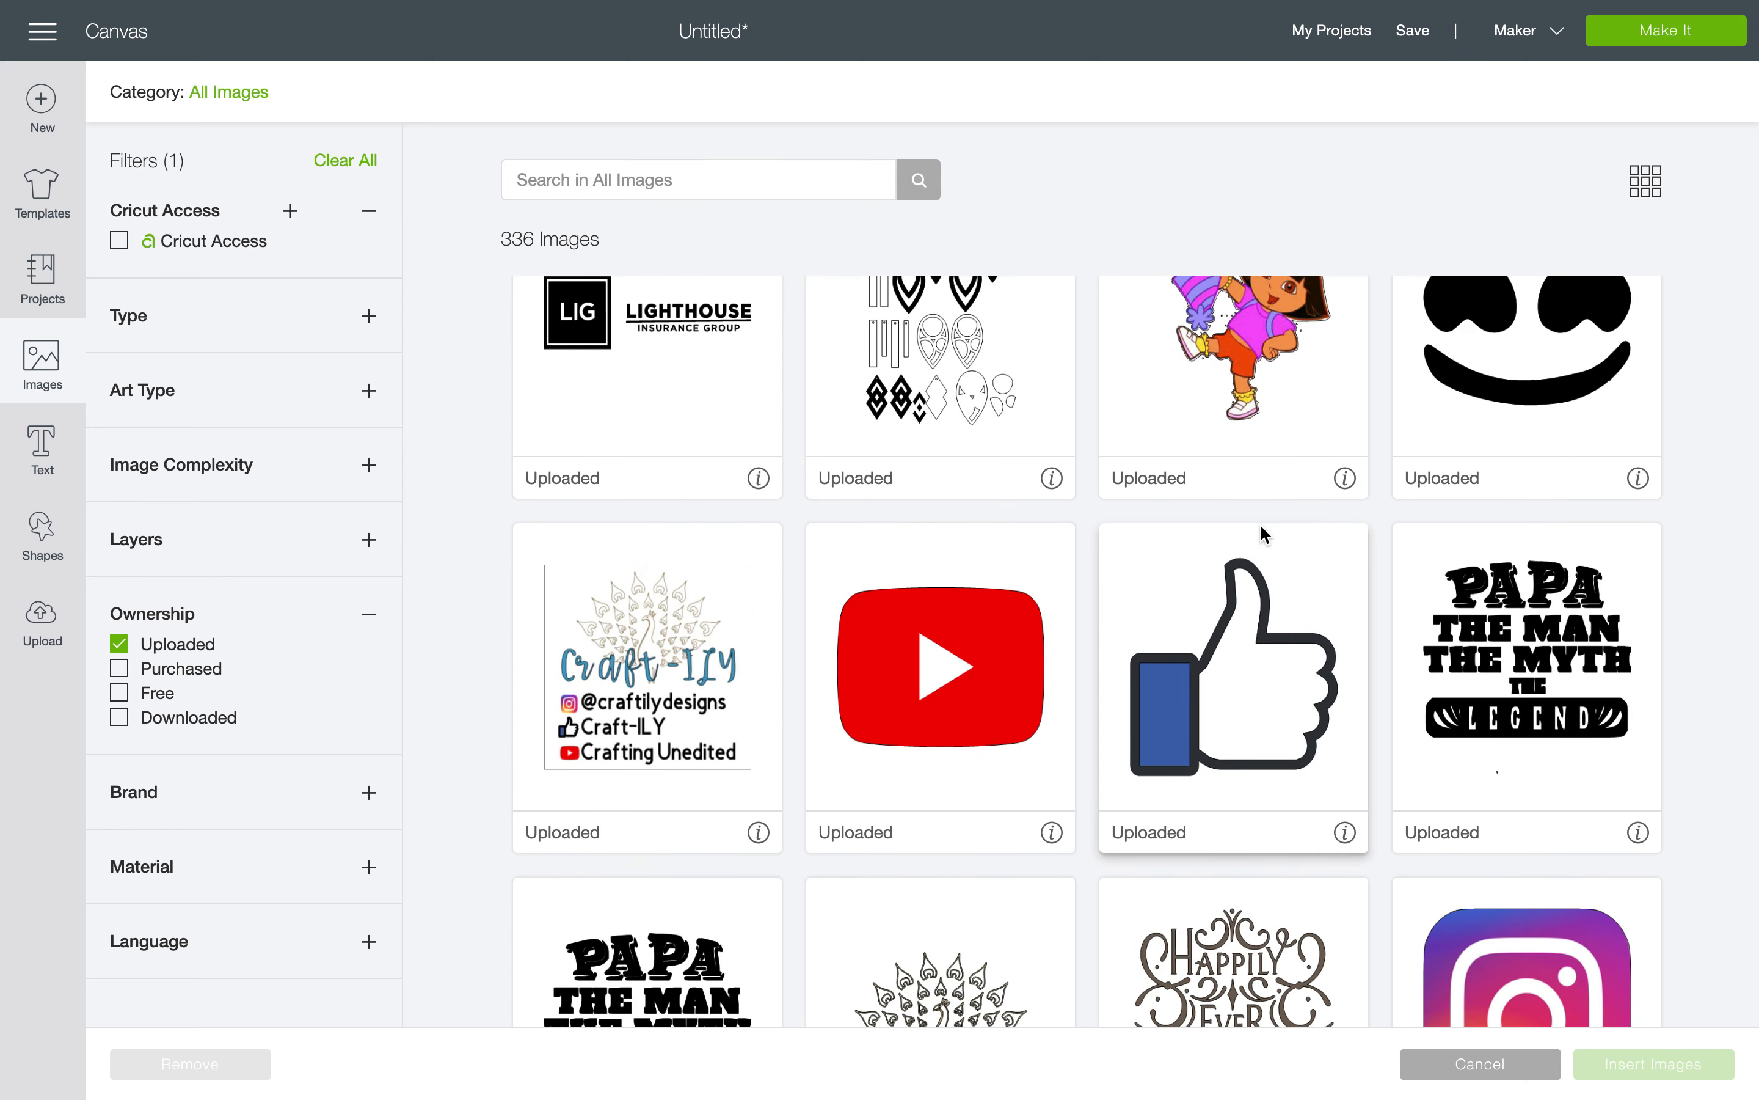
{"action": "scroll", "coordinate": [1262, 527], "scroll_direction": "down", "scroll_amount": 16}
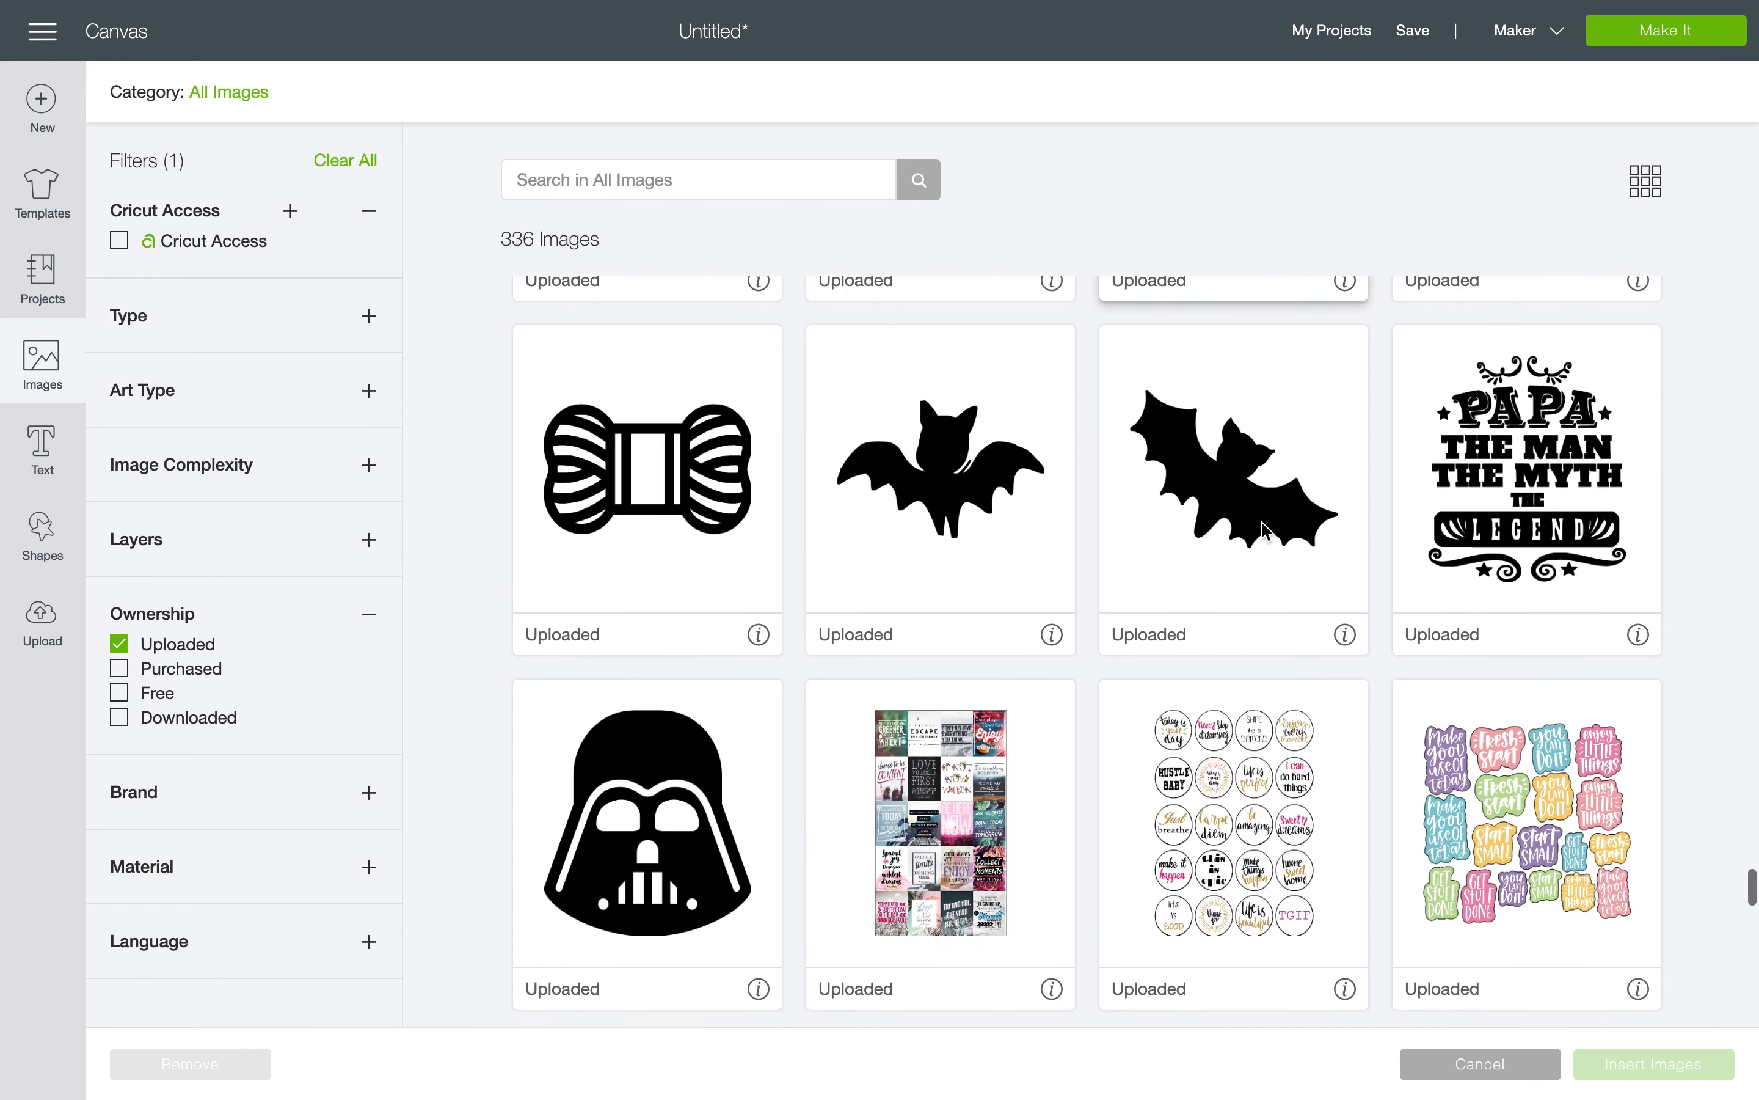
{"action": "scroll", "coordinate": [1262, 529], "scroll_direction": "down", "scroll_amount": 19}
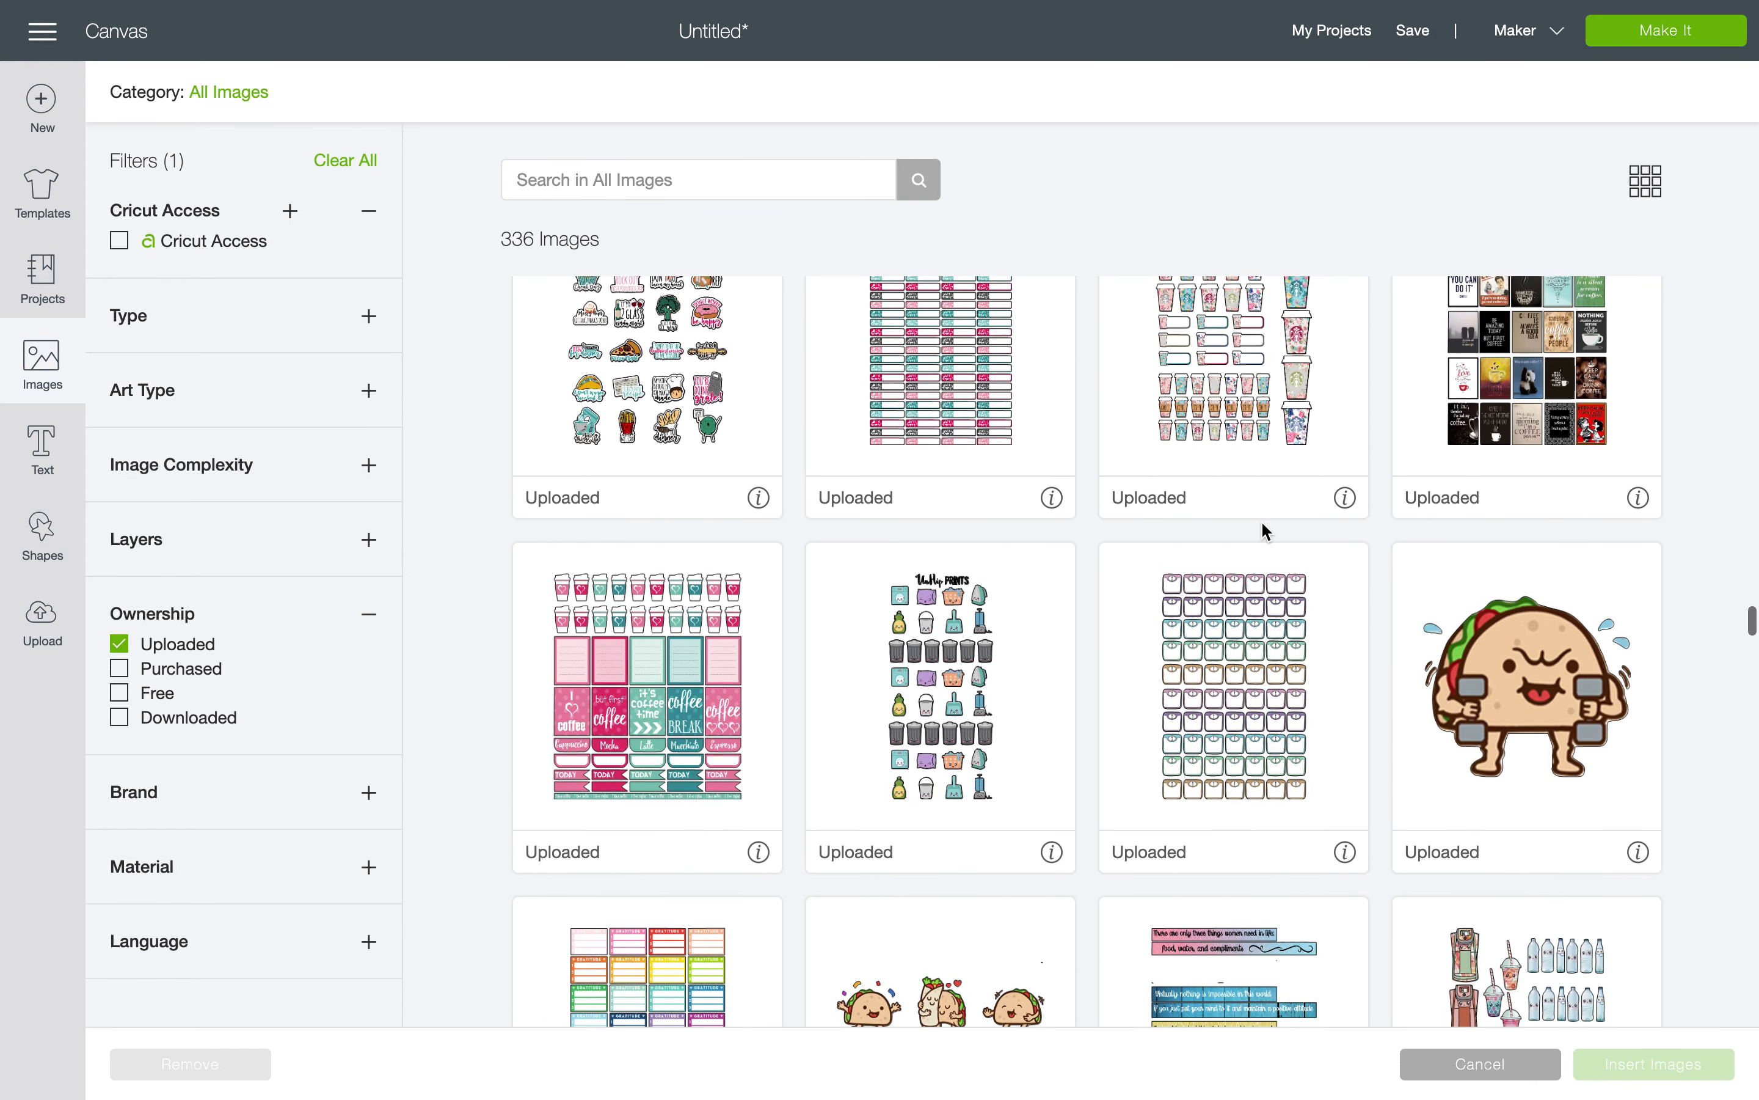
{"action": "scroll", "coordinate": [1264, 530], "scroll_direction": "down", "scroll_amount": 20}
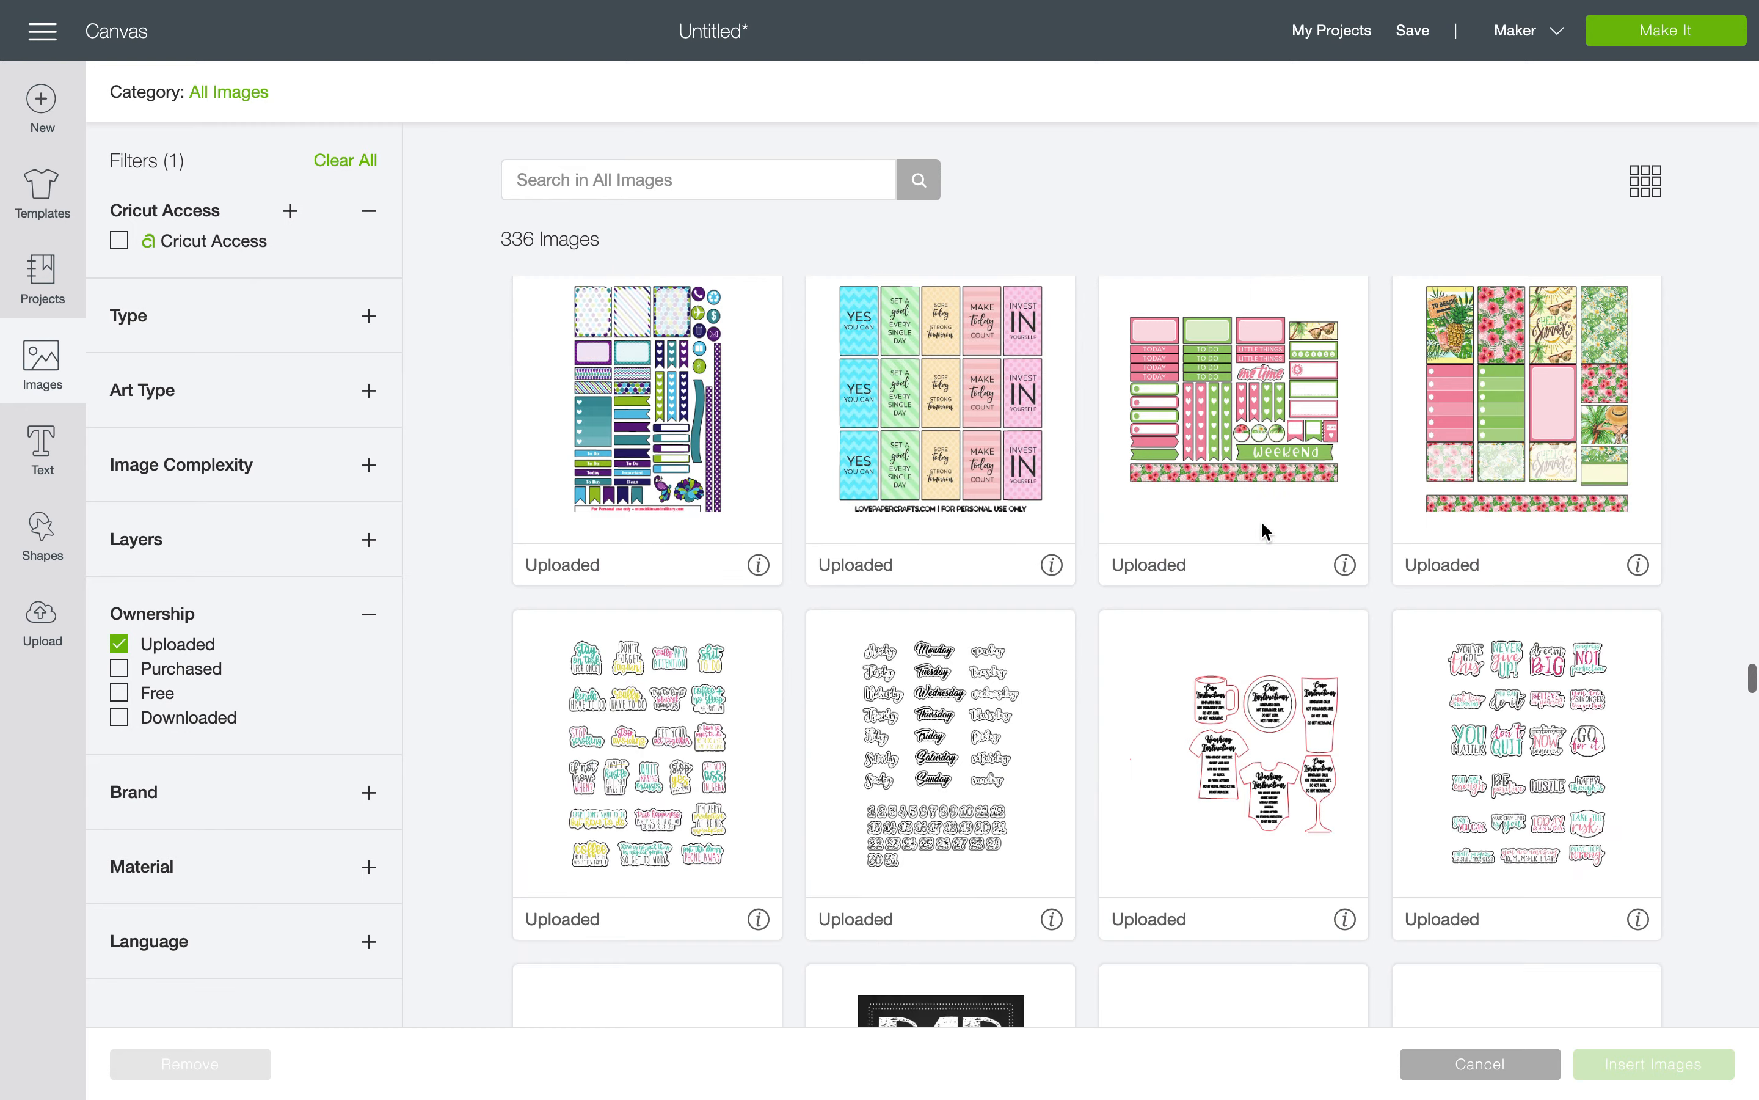
{"action": "scroll", "coordinate": [1265, 531], "scroll_direction": "down", "scroll_amount": 5}
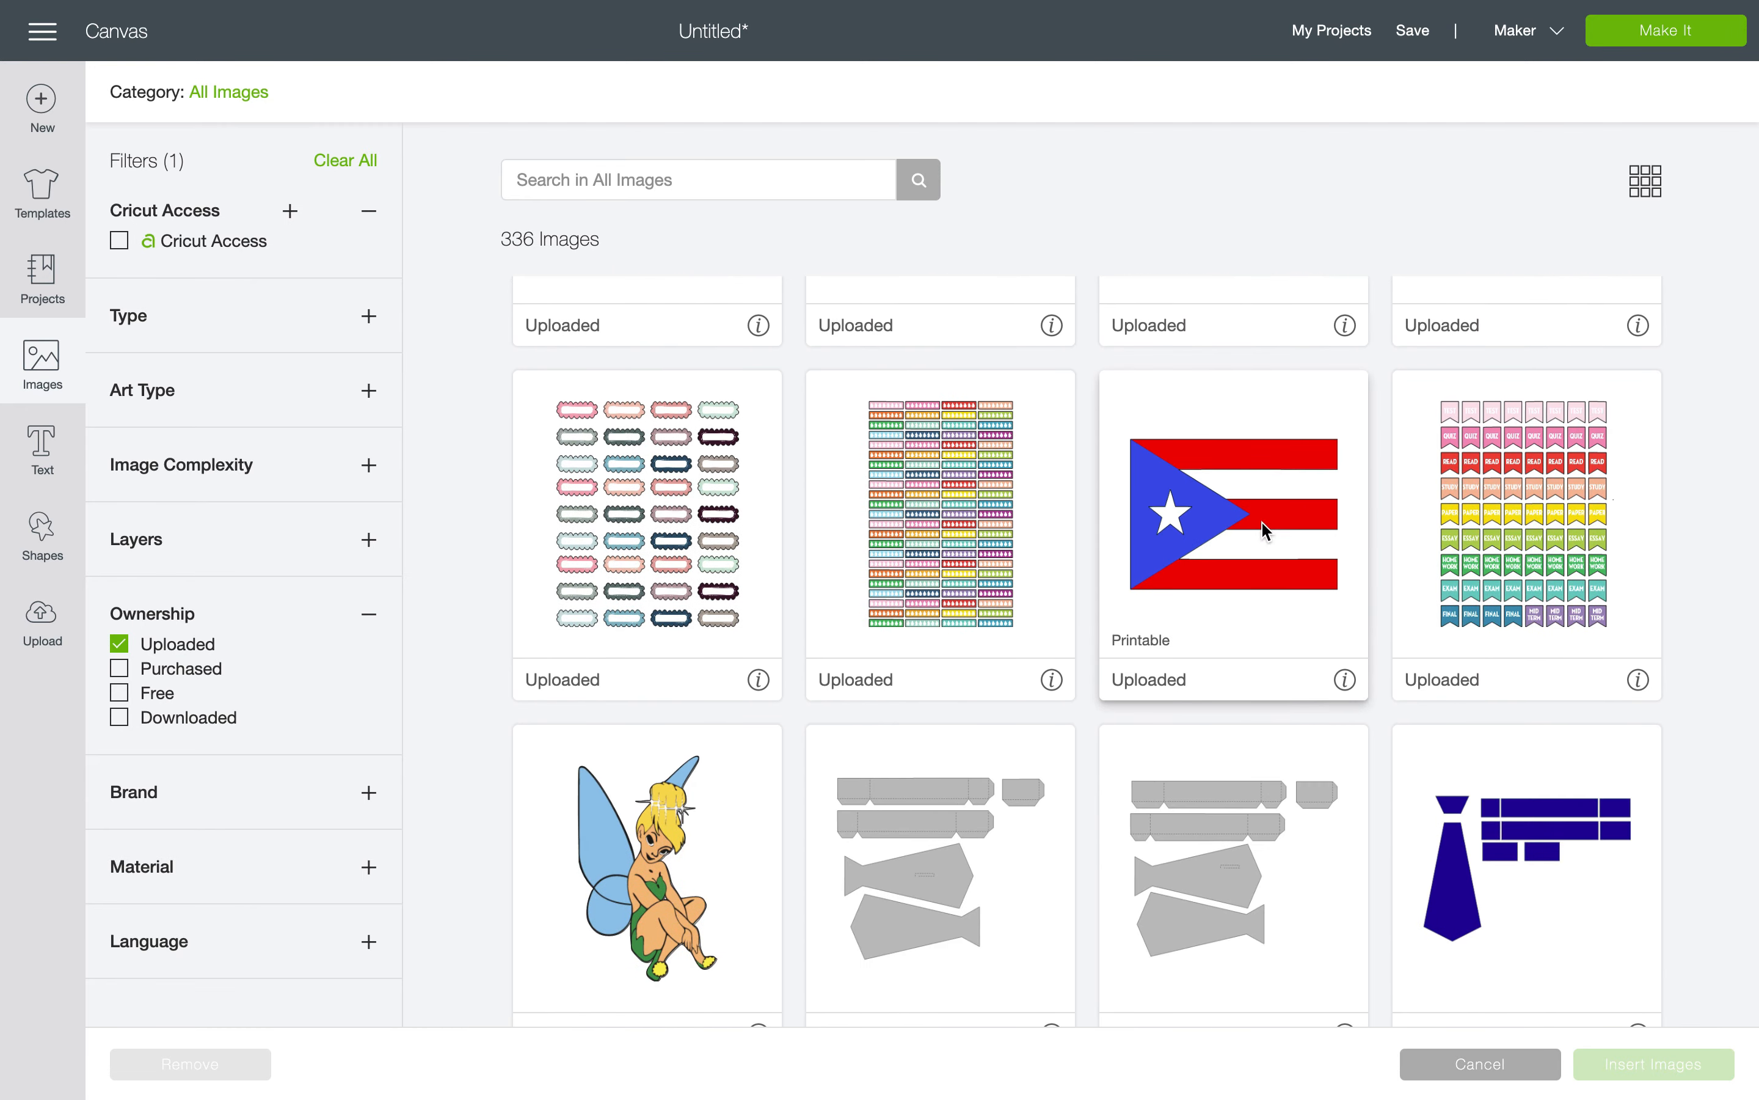
{"action": "scroll", "coordinate": [1266, 531], "scroll_direction": "up", "scroll_amount": 3}
{"action": "scroll", "coordinate": [1262, 531], "scroll_direction": "down", "scroll_amount": 18}
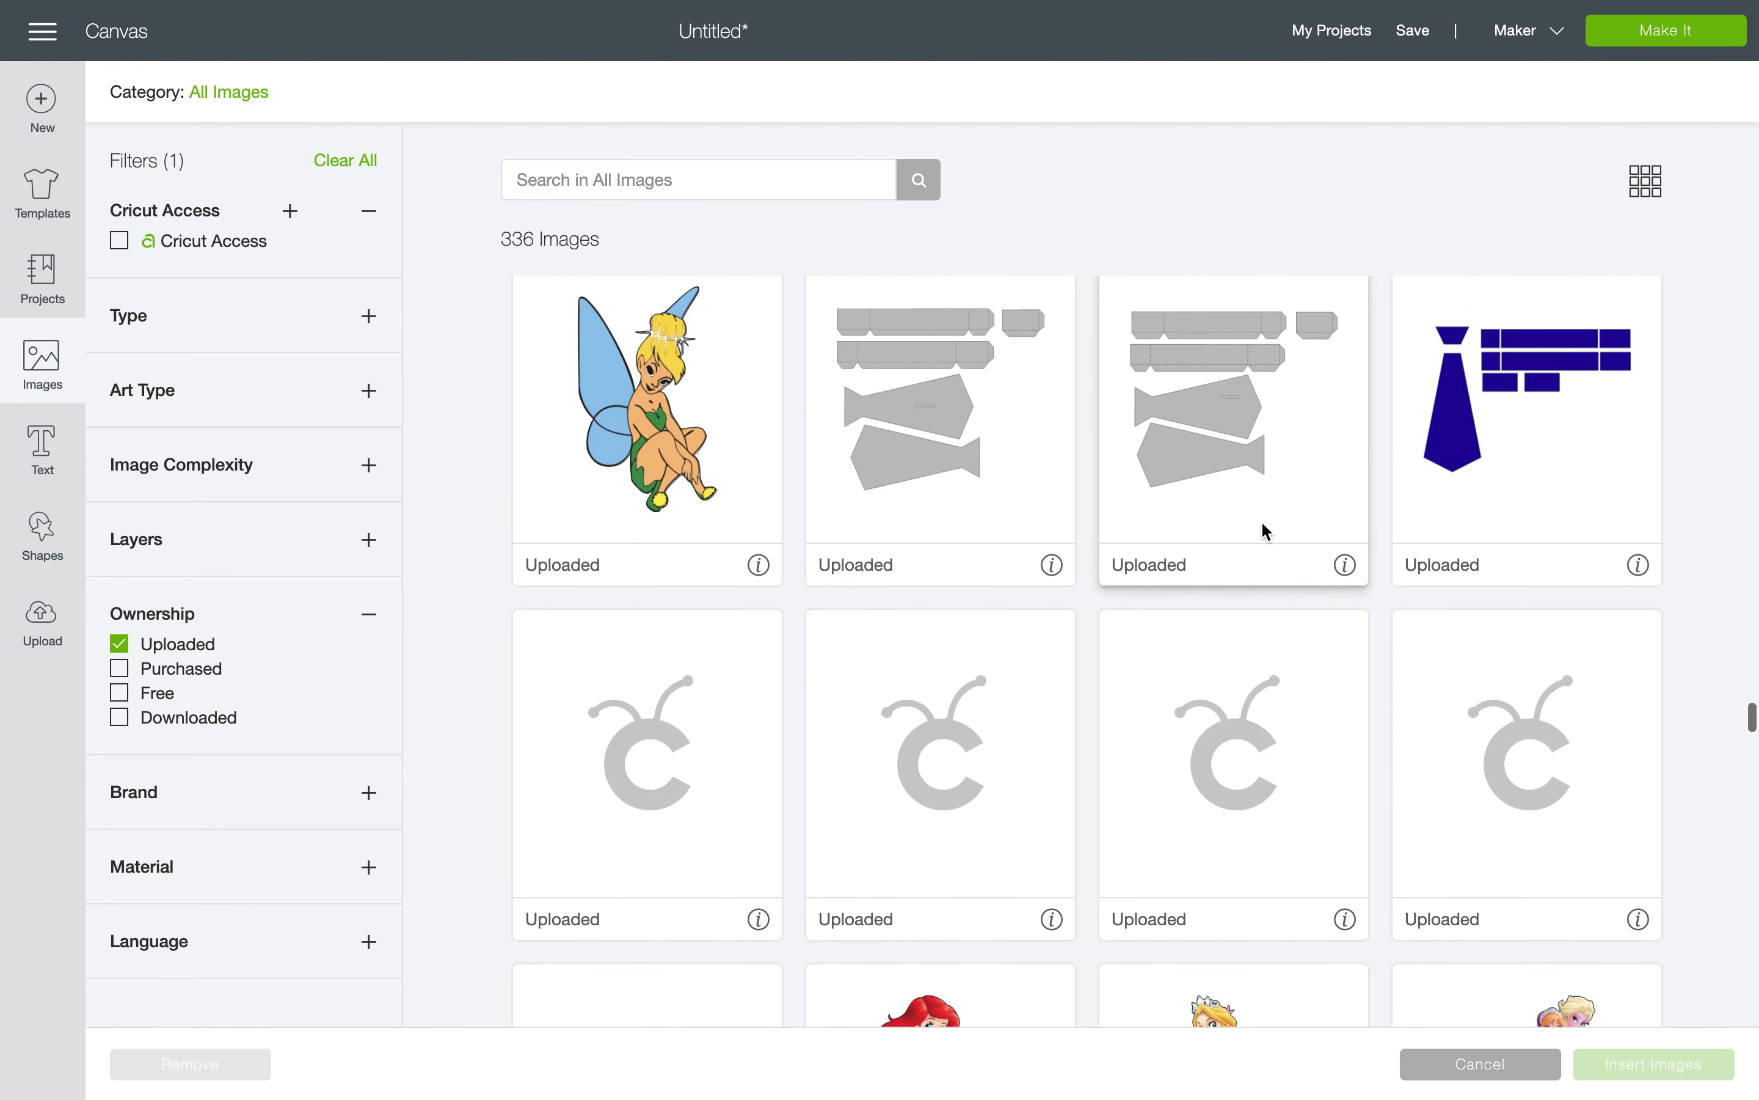
{"action": "scroll", "coordinate": [1262, 525], "scroll_direction": "down", "scroll_amount": 20}
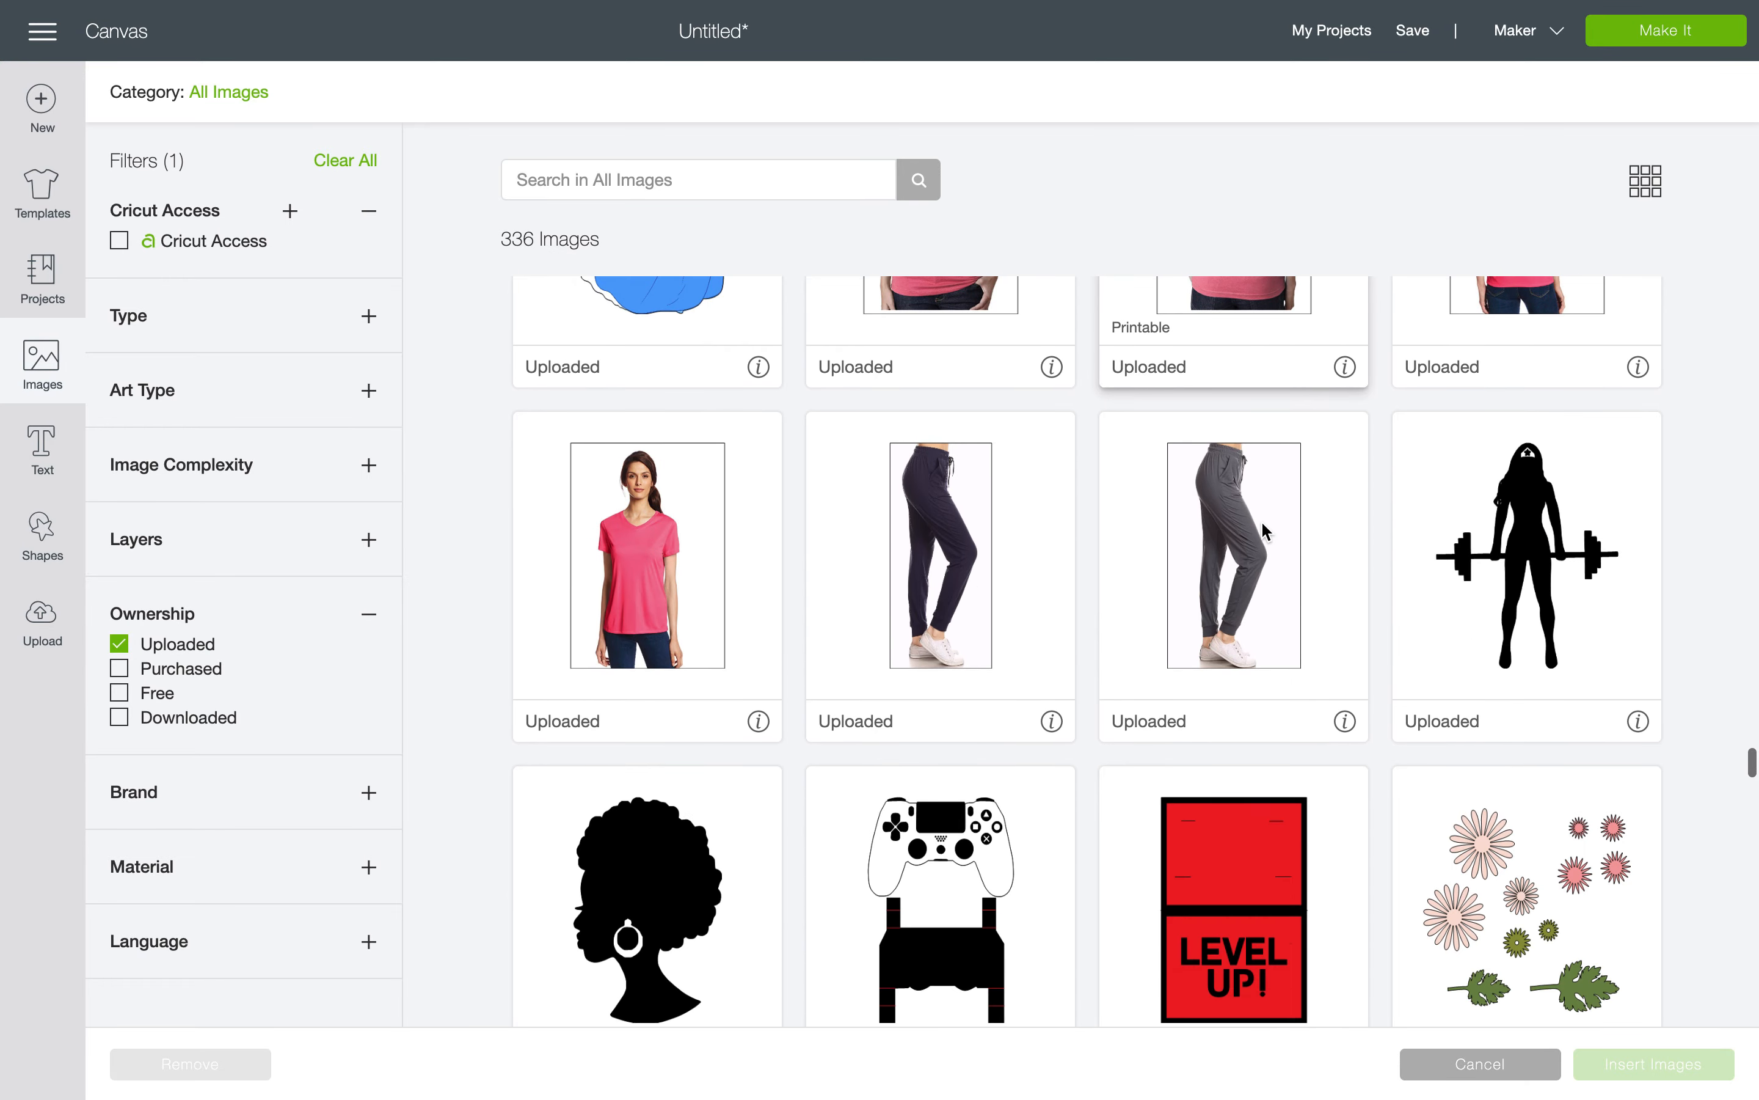
{"action": "scroll", "coordinate": [1262, 524], "scroll_direction": "up", "scroll_amount": 2}
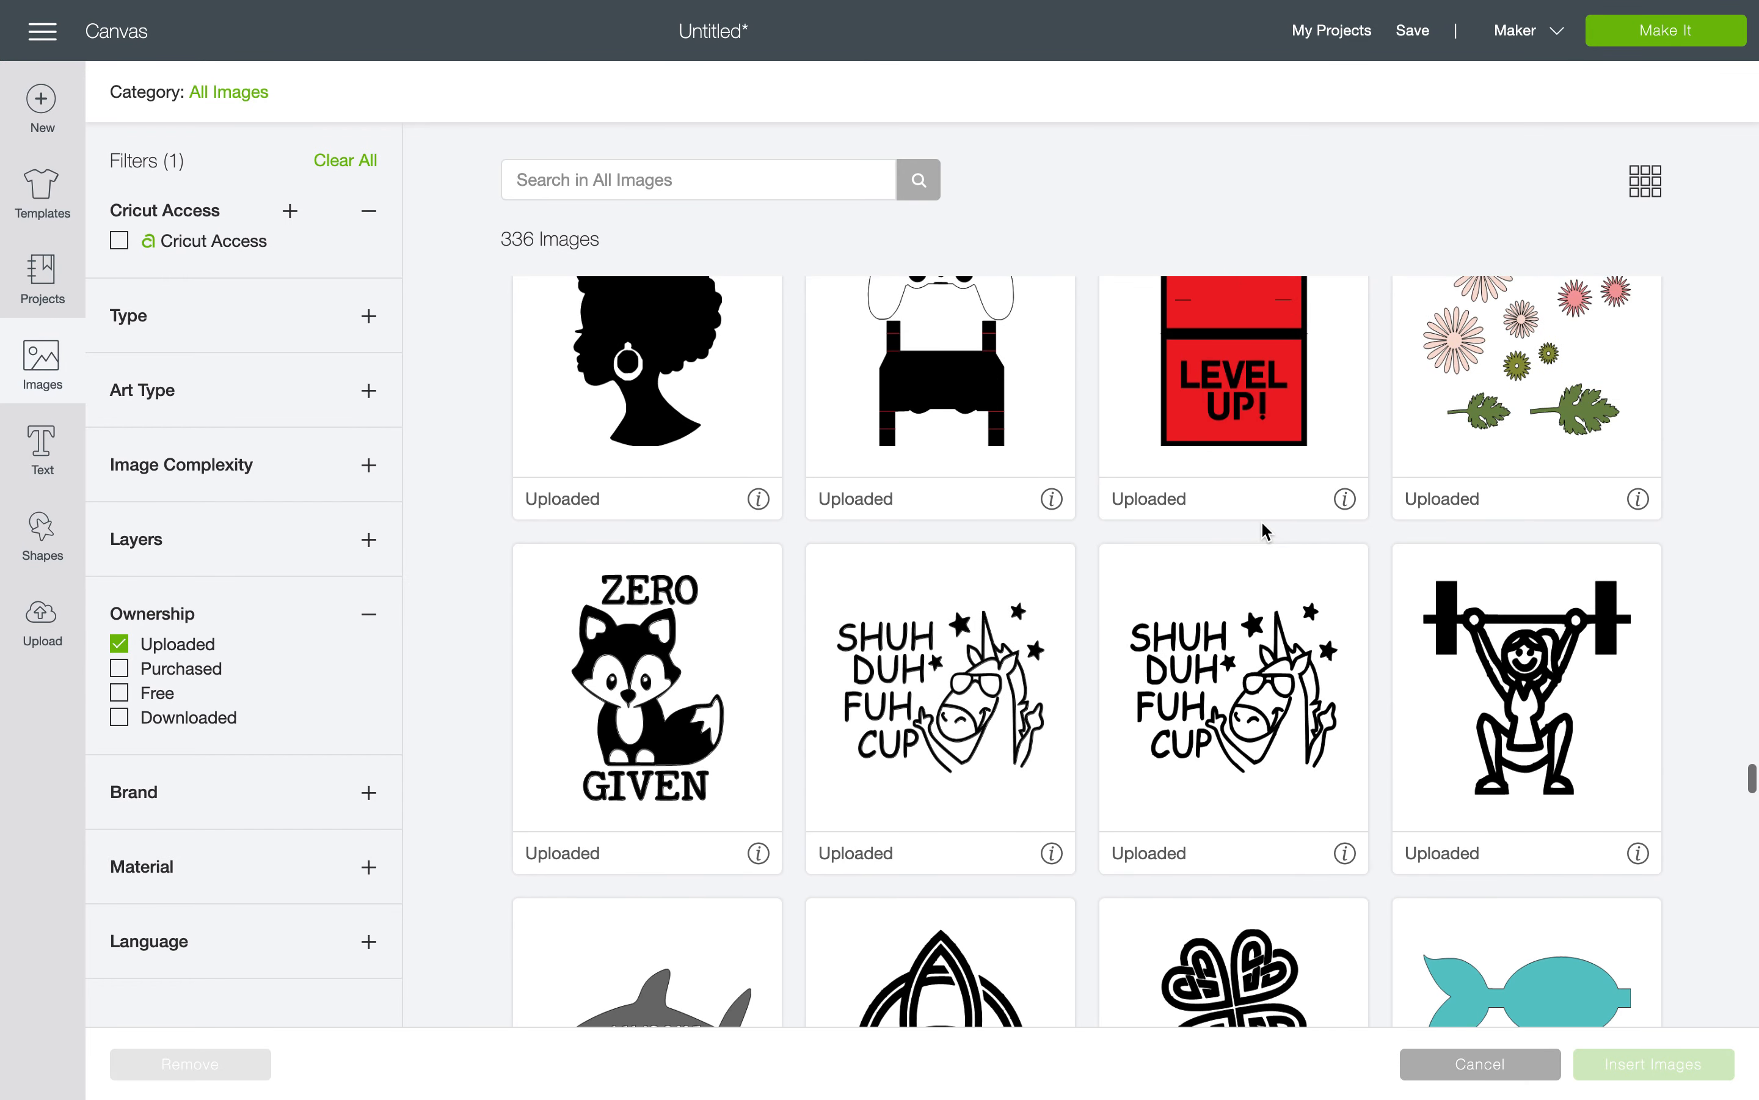
{"action": "scroll", "coordinate": [1261, 520], "scroll_direction": "down", "scroll_amount": 5}
{"action": "scroll", "coordinate": [1262, 530], "scroll_direction": "down", "scroll_amount": 9}
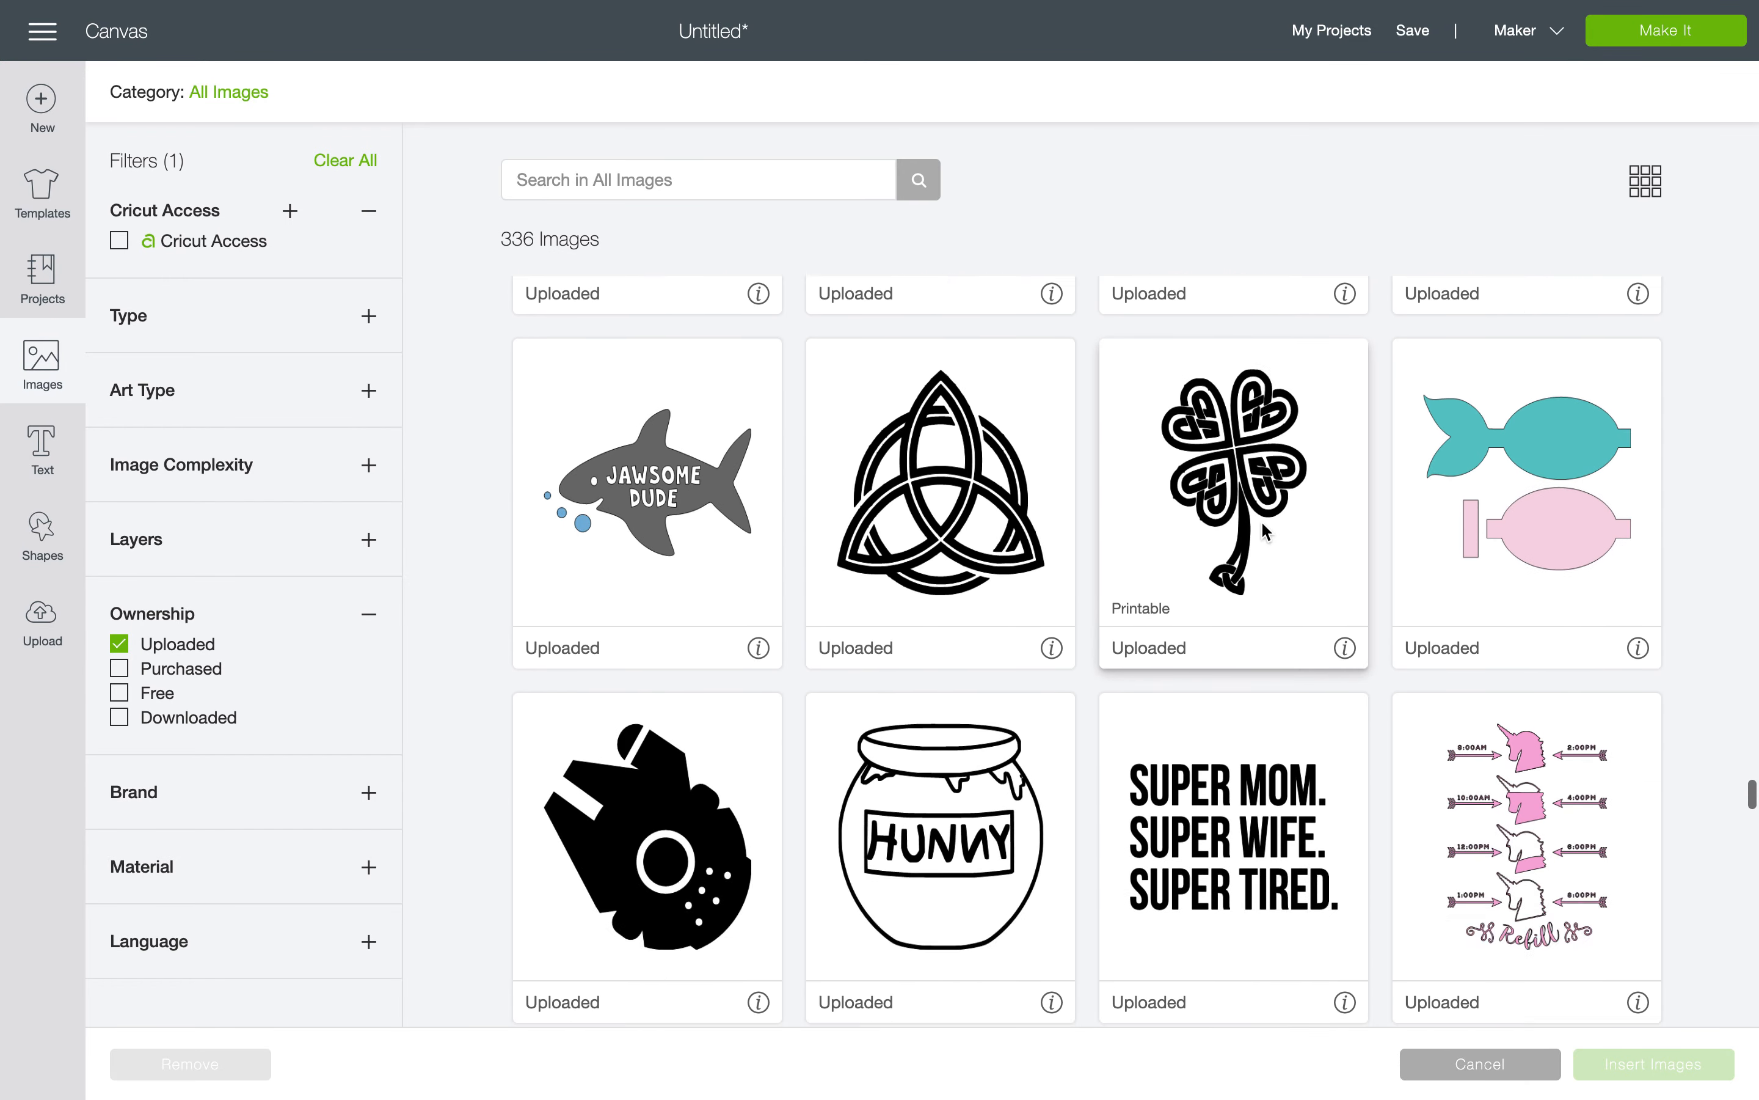
{"action": "scroll", "coordinate": [1262, 530], "scroll_direction": "down", "scroll_amount": 12}
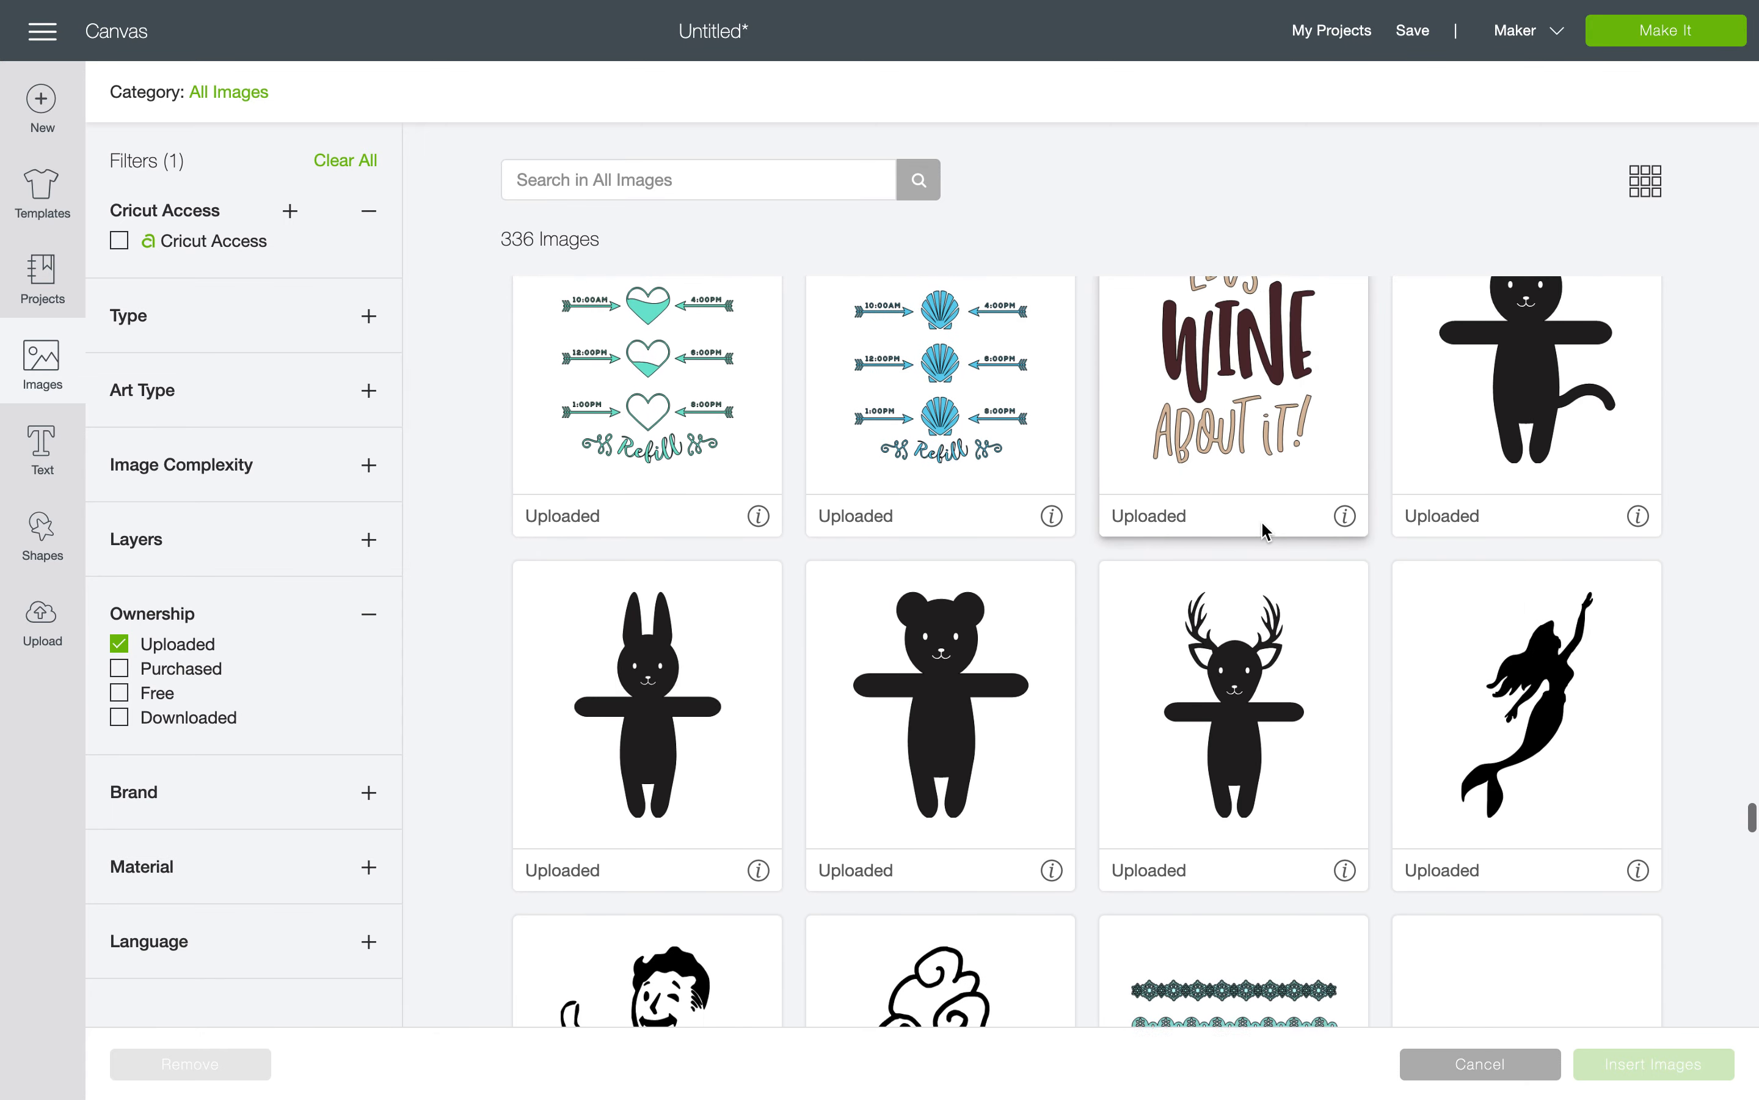
{"action": "scroll", "coordinate": [831, 471], "scroll_direction": "up", "scroll_amount": 5}
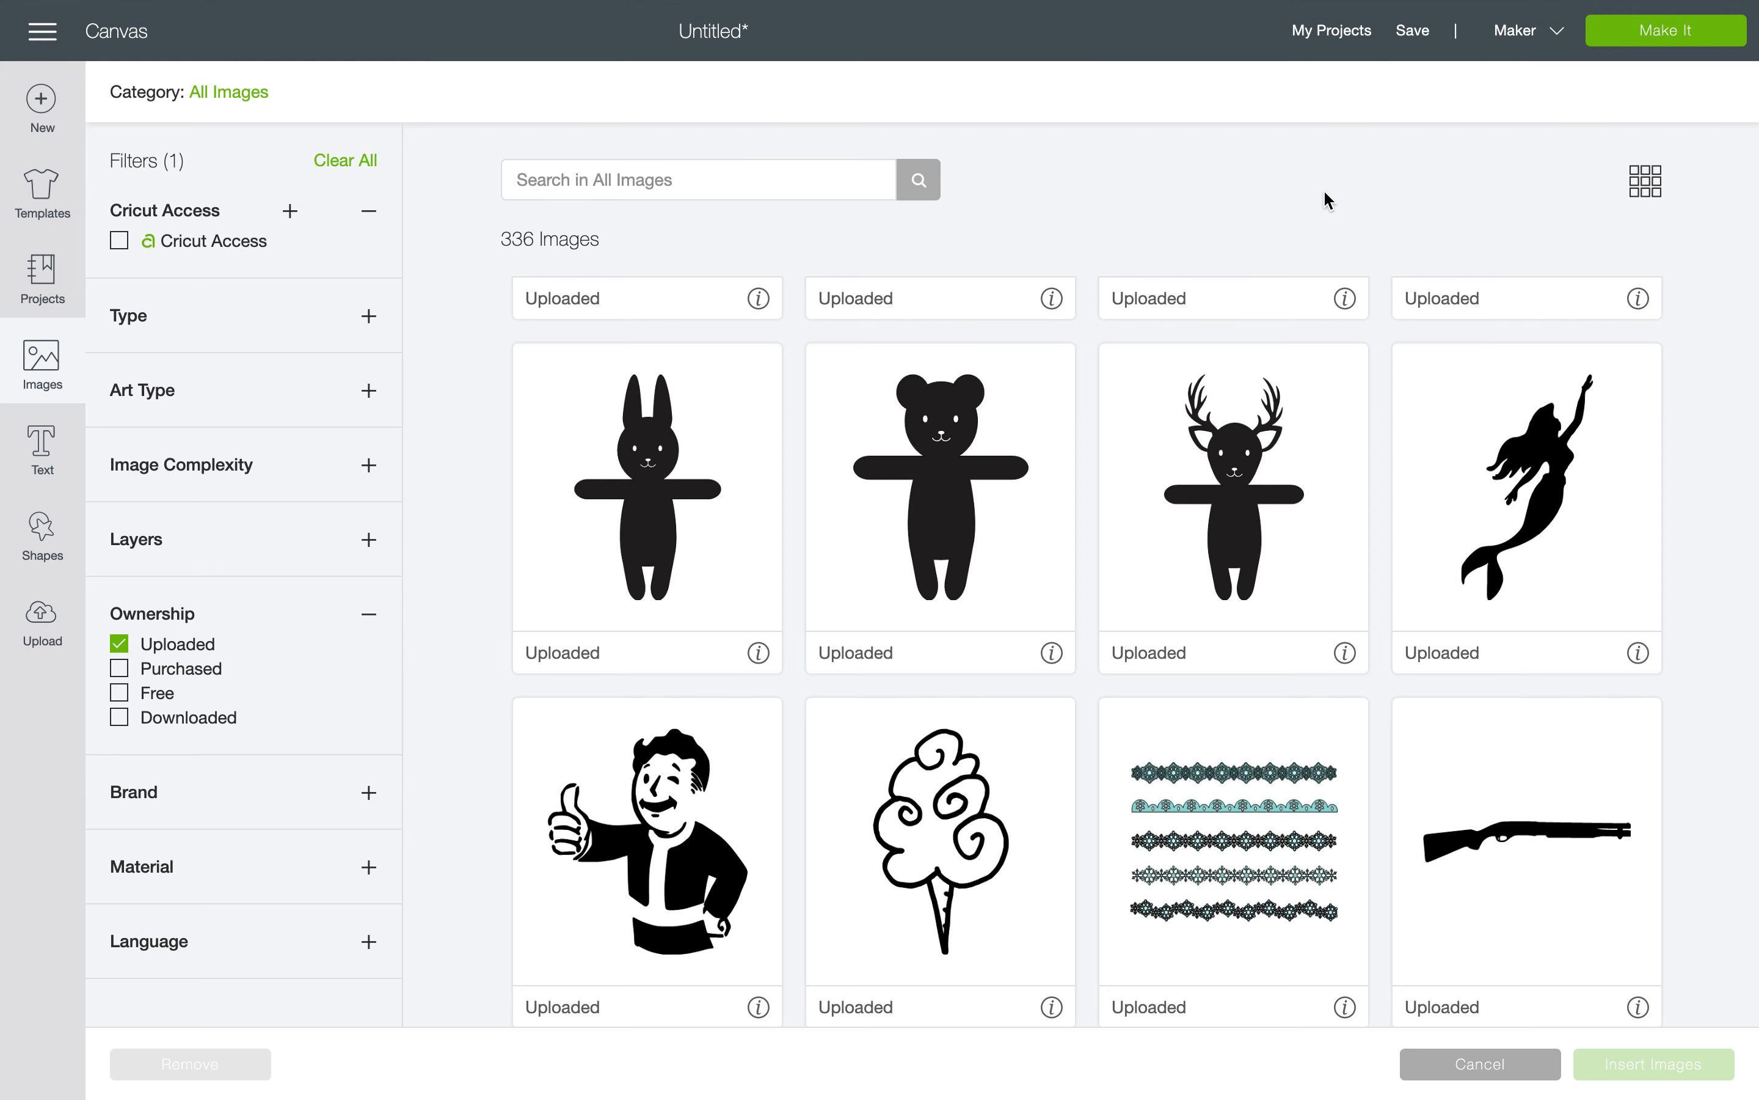
Look through the saved projects for a design suitable as another example, ending back on the canvas
{"action": "left_click", "coordinate": [1346, 46]}
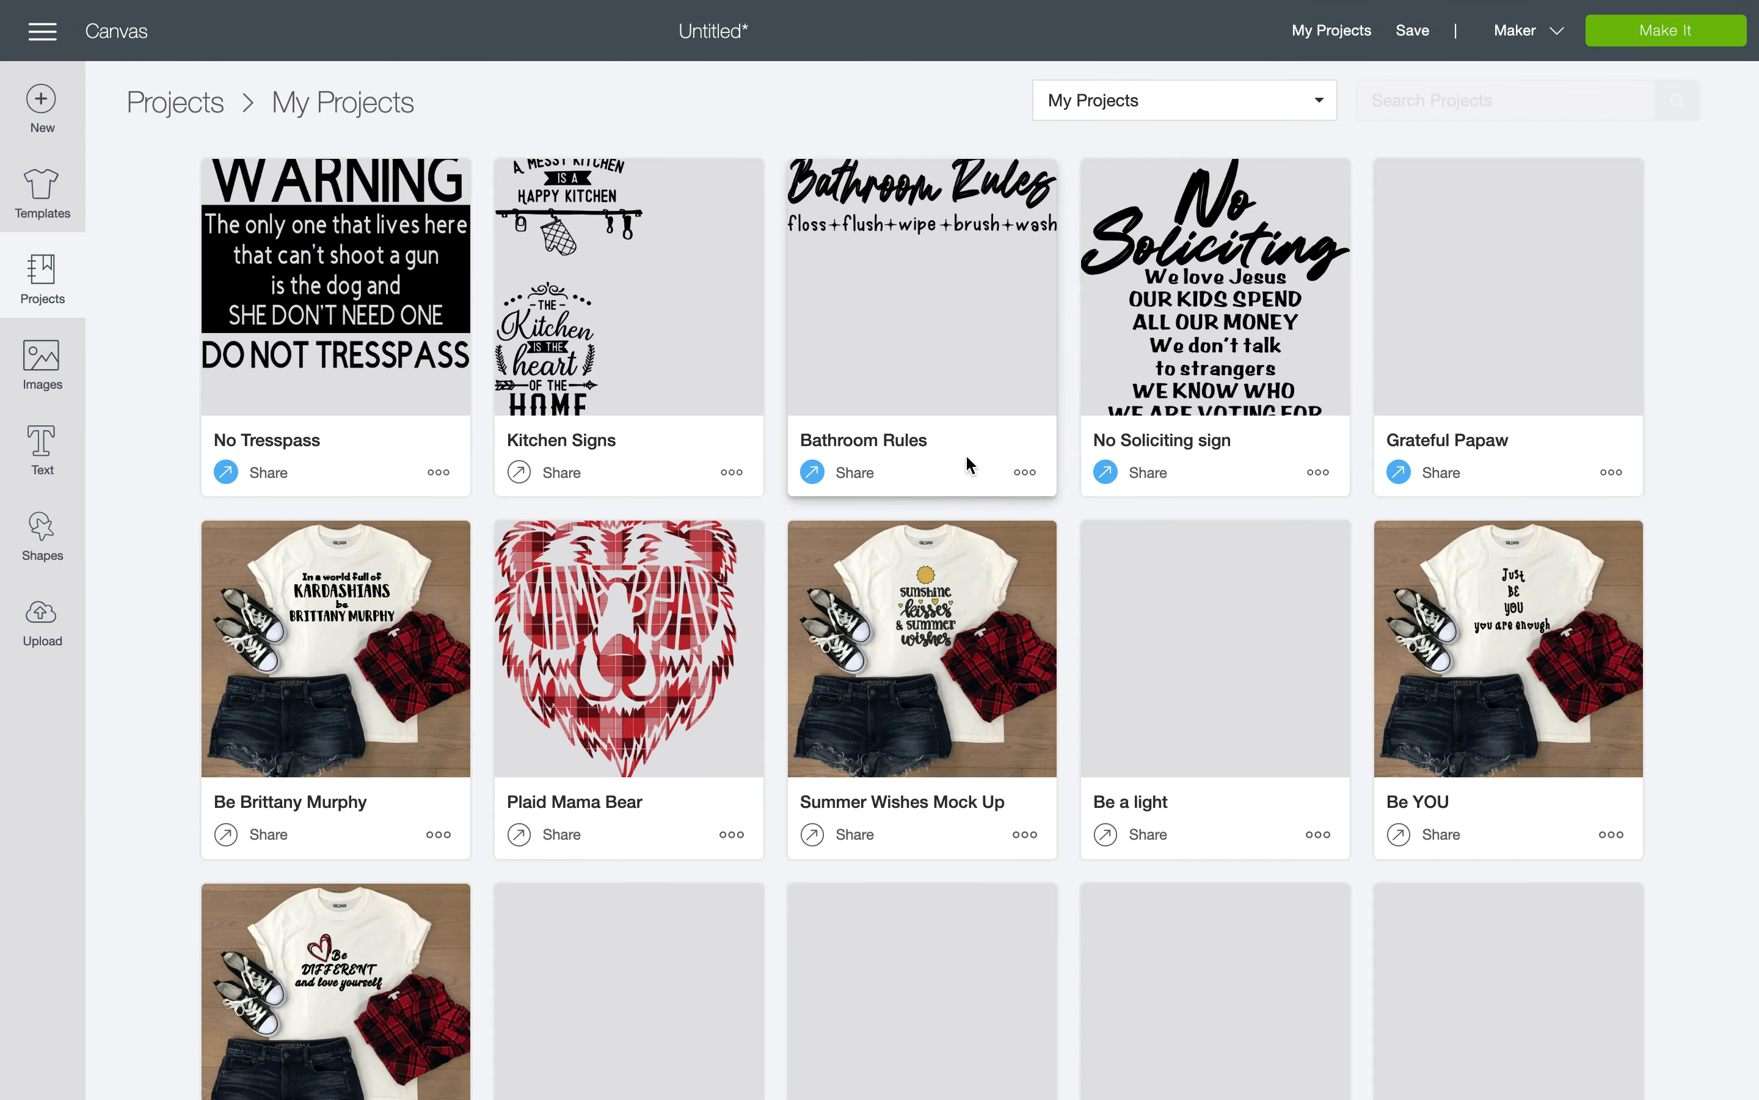
{"action": "scroll", "coordinate": [971, 463], "scroll_direction": "down", "scroll_amount": 1}
{"action": "scroll", "coordinate": [971, 463], "scroll_direction": "up", "scroll_amount": 2}
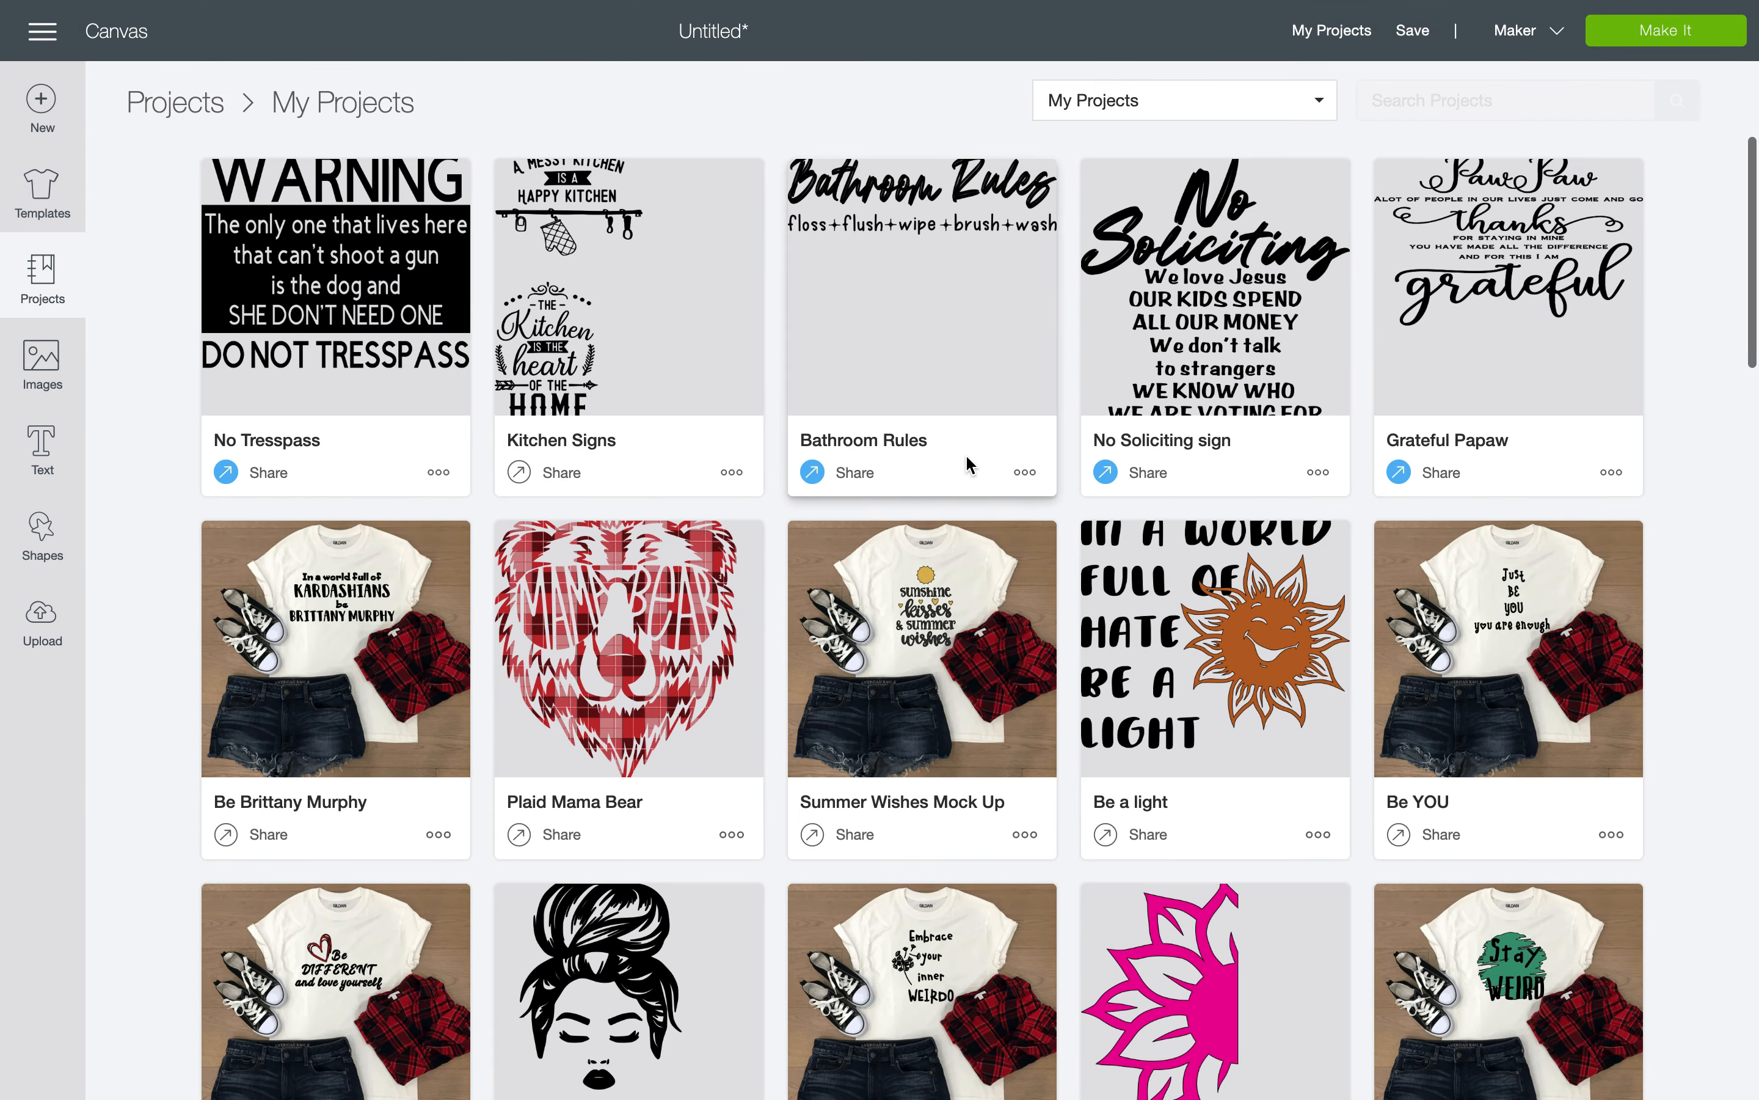
{"action": "scroll", "coordinate": [969, 464], "scroll_direction": "down", "scroll_amount": 10}
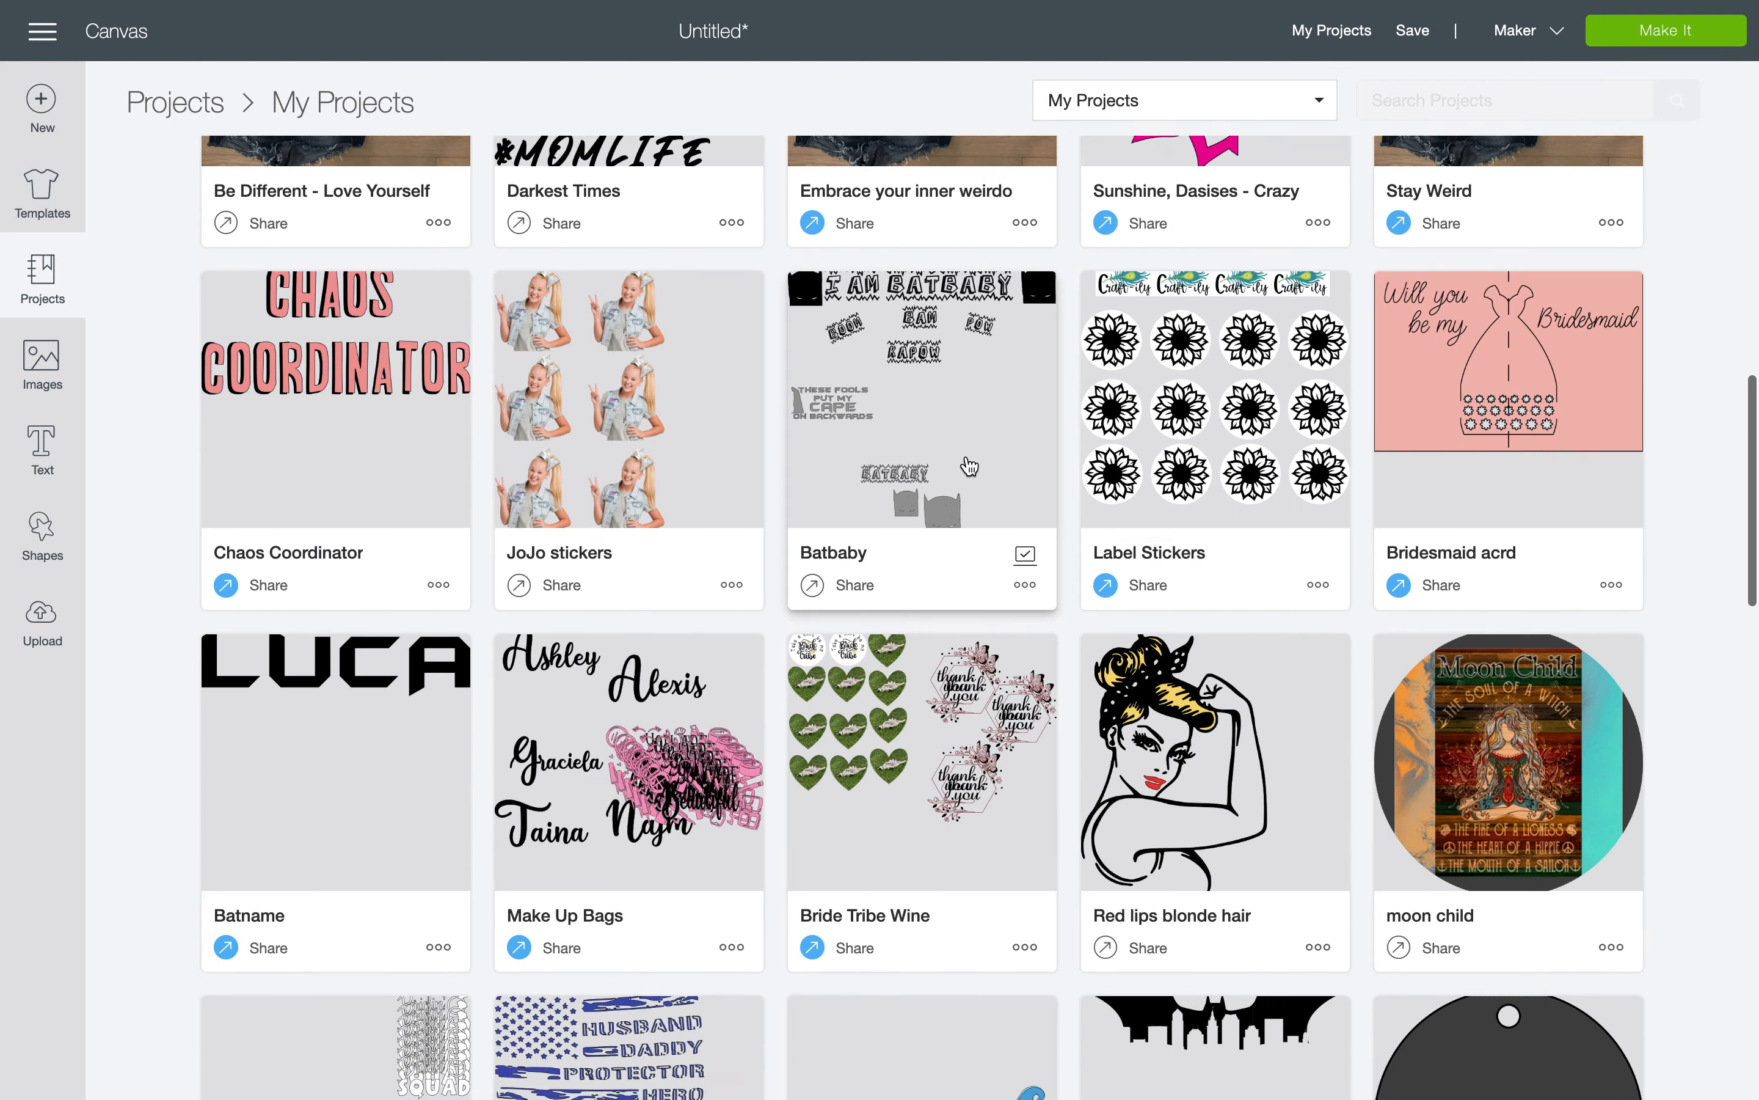
{"action": "scroll", "coordinate": [964, 454], "scroll_direction": "down", "scroll_amount": 5}
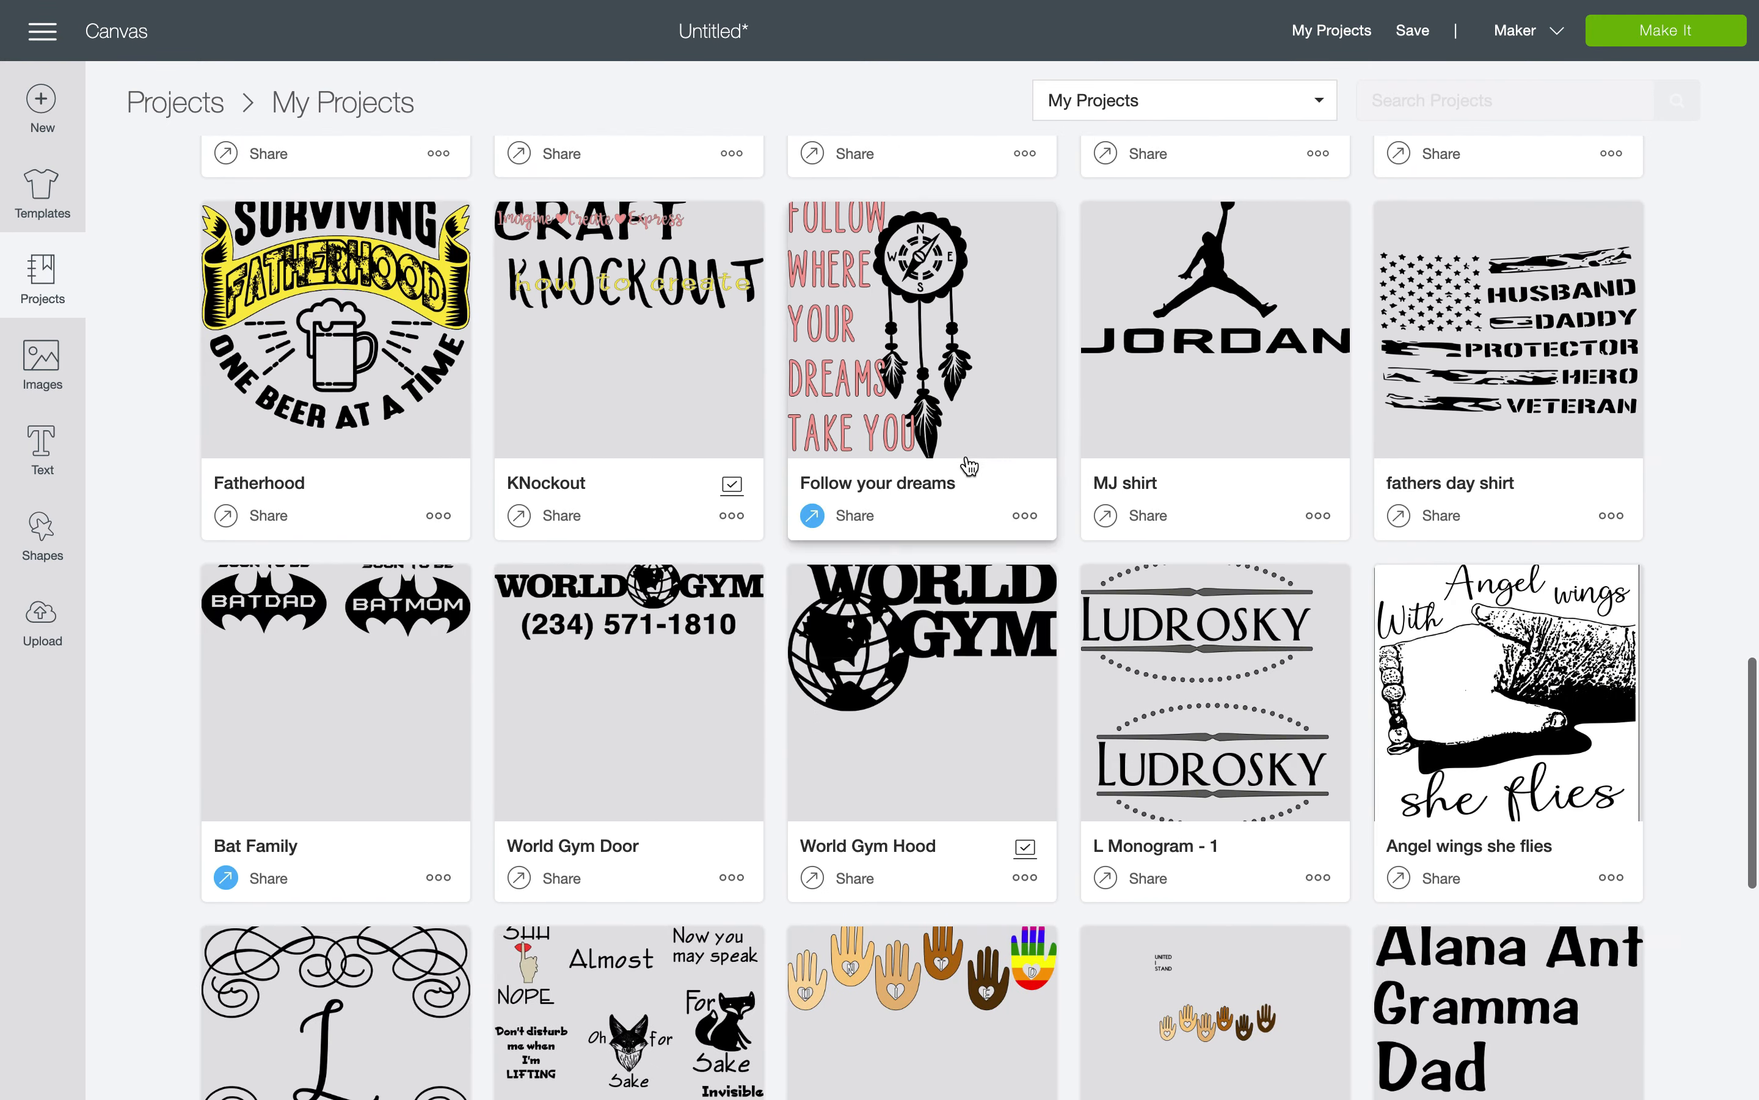
{"action": "scroll", "coordinate": [964, 454], "scroll_direction": "down", "scroll_amount": 2}
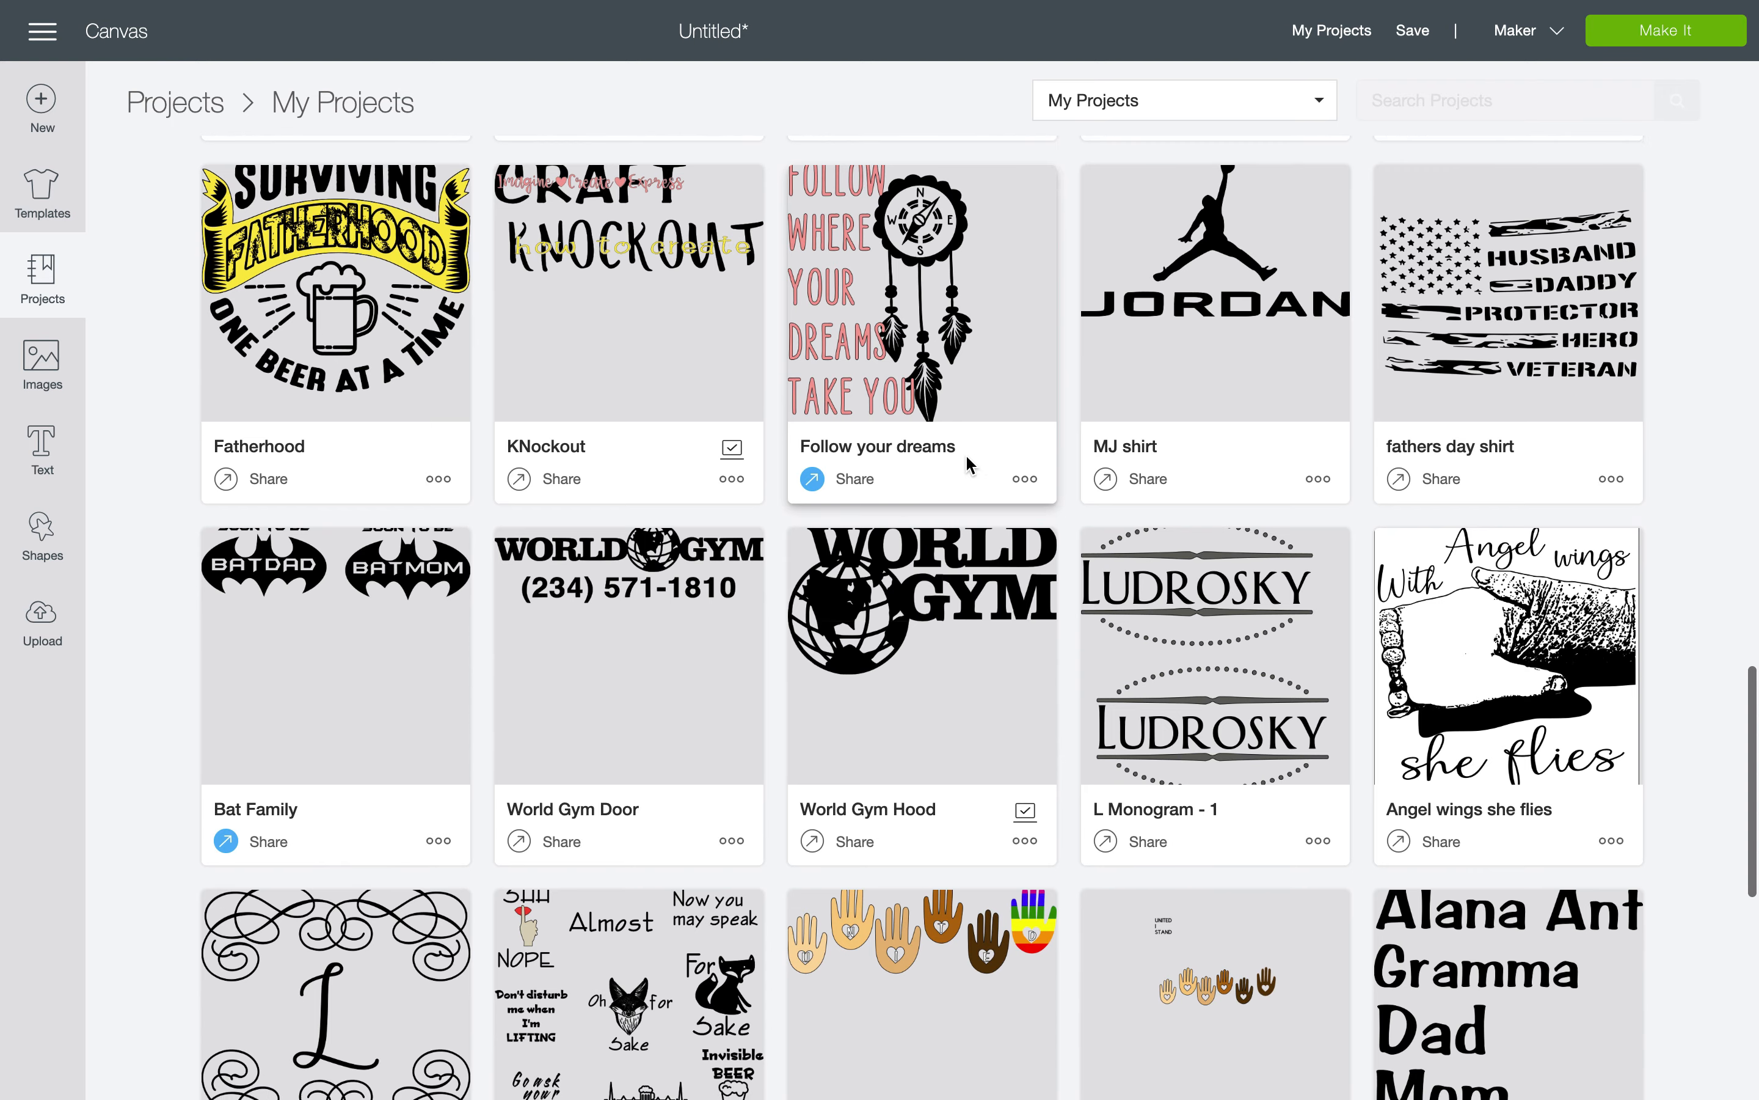
{"action": "scroll", "coordinate": [969, 465], "scroll_direction": "down", "scroll_amount": 4}
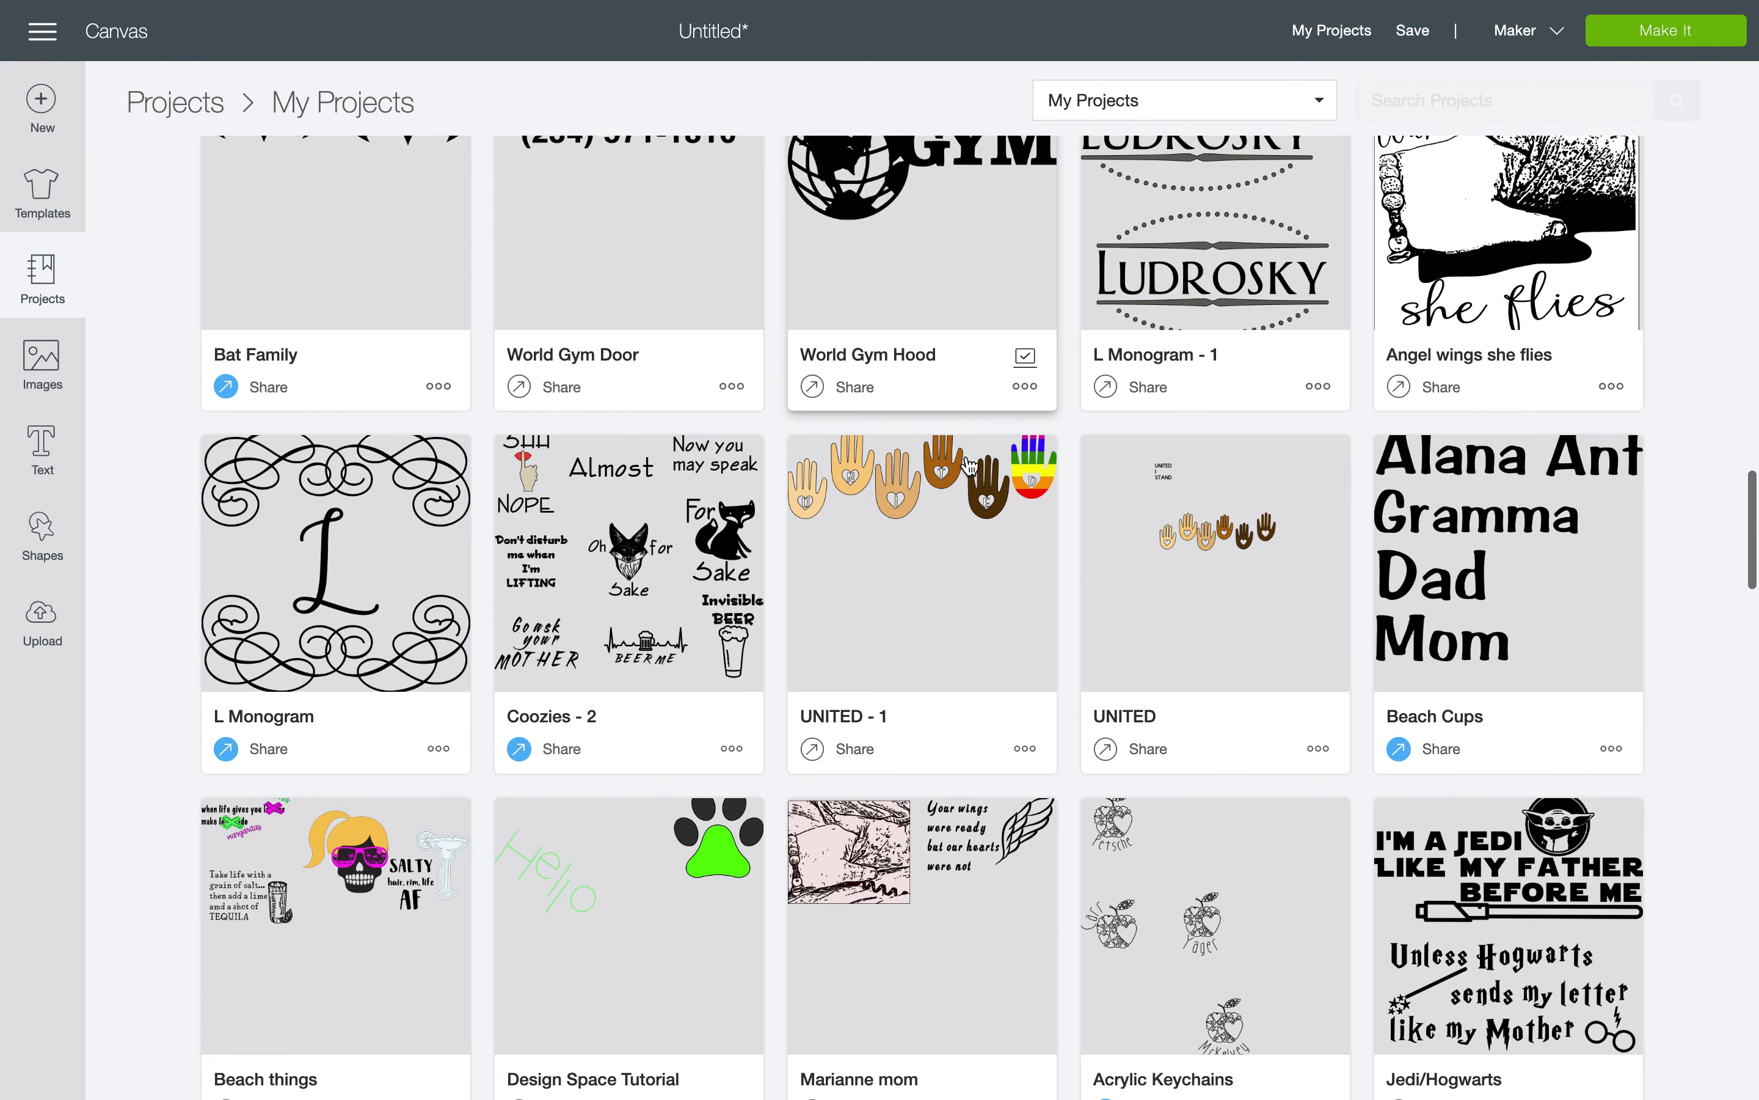
{"action": "scroll", "coordinate": [968, 466], "scroll_direction": "down", "scroll_amount": 8}
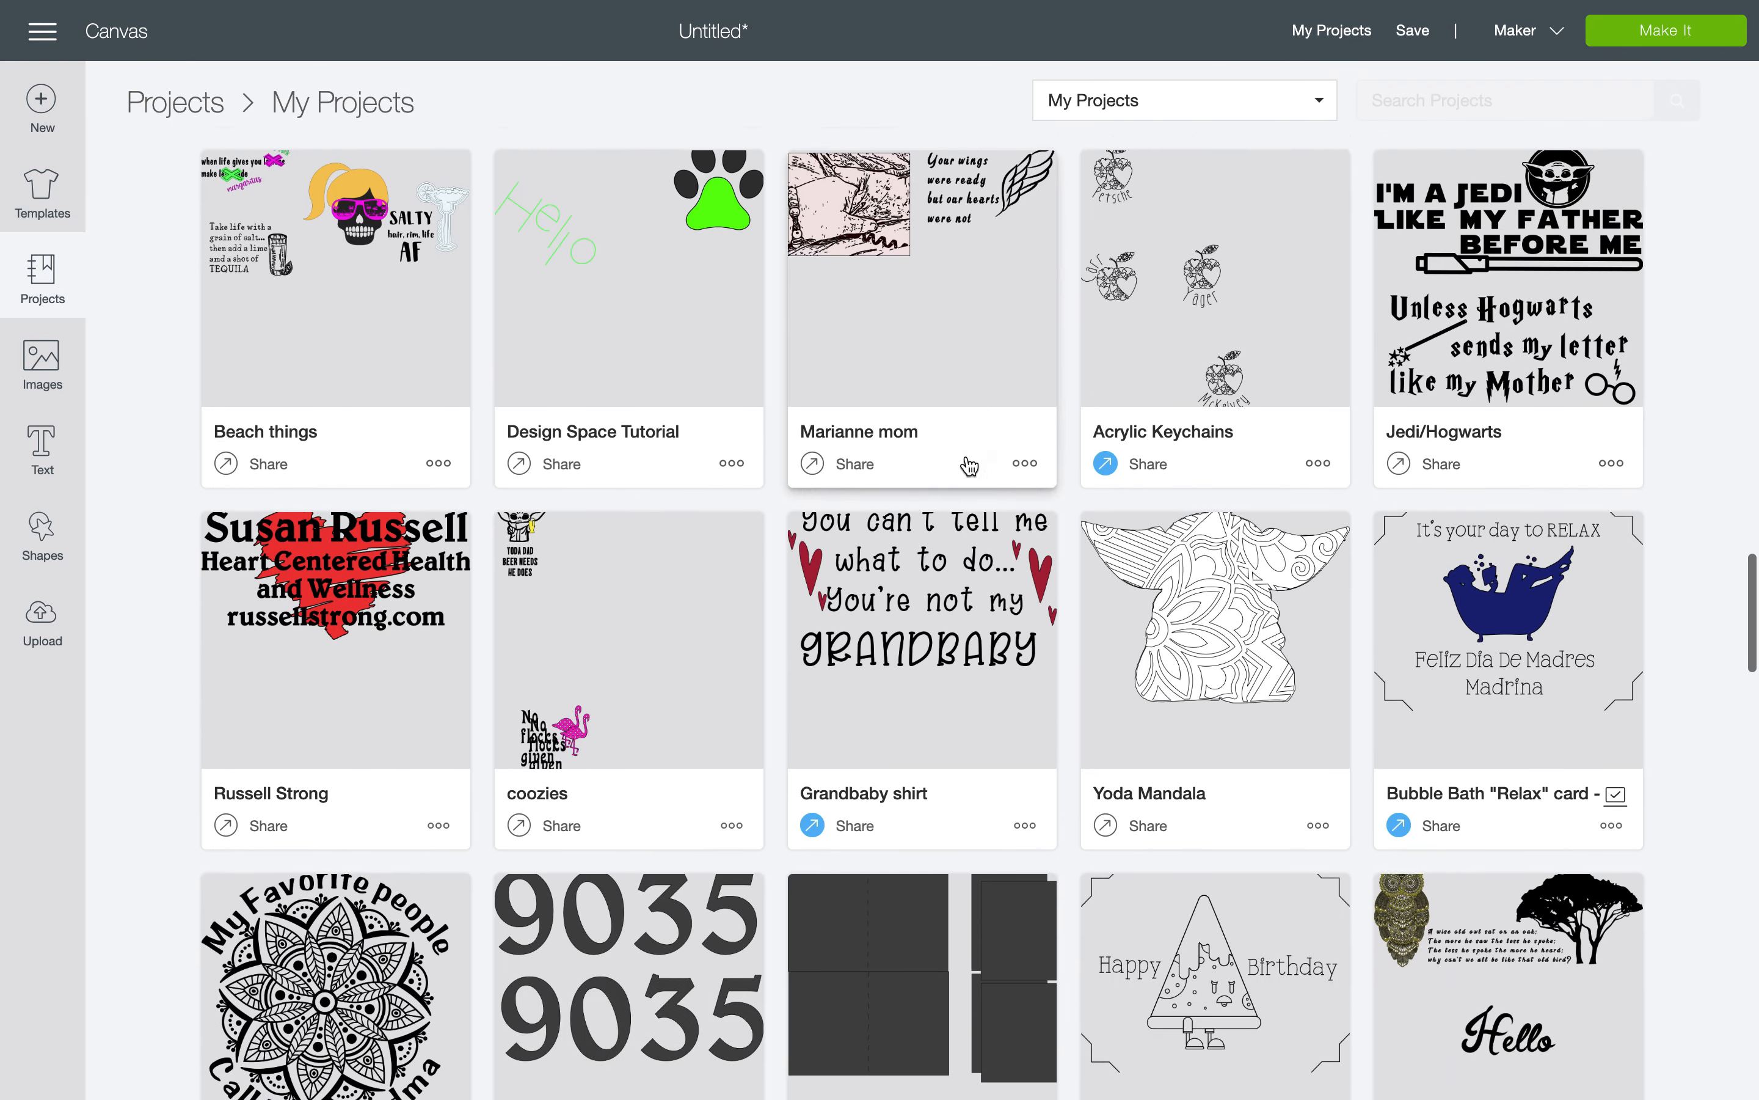
{"action": "scroll", "coordinate": [967, 463], "scroll_direction": "down", "scroll_amount": 7}
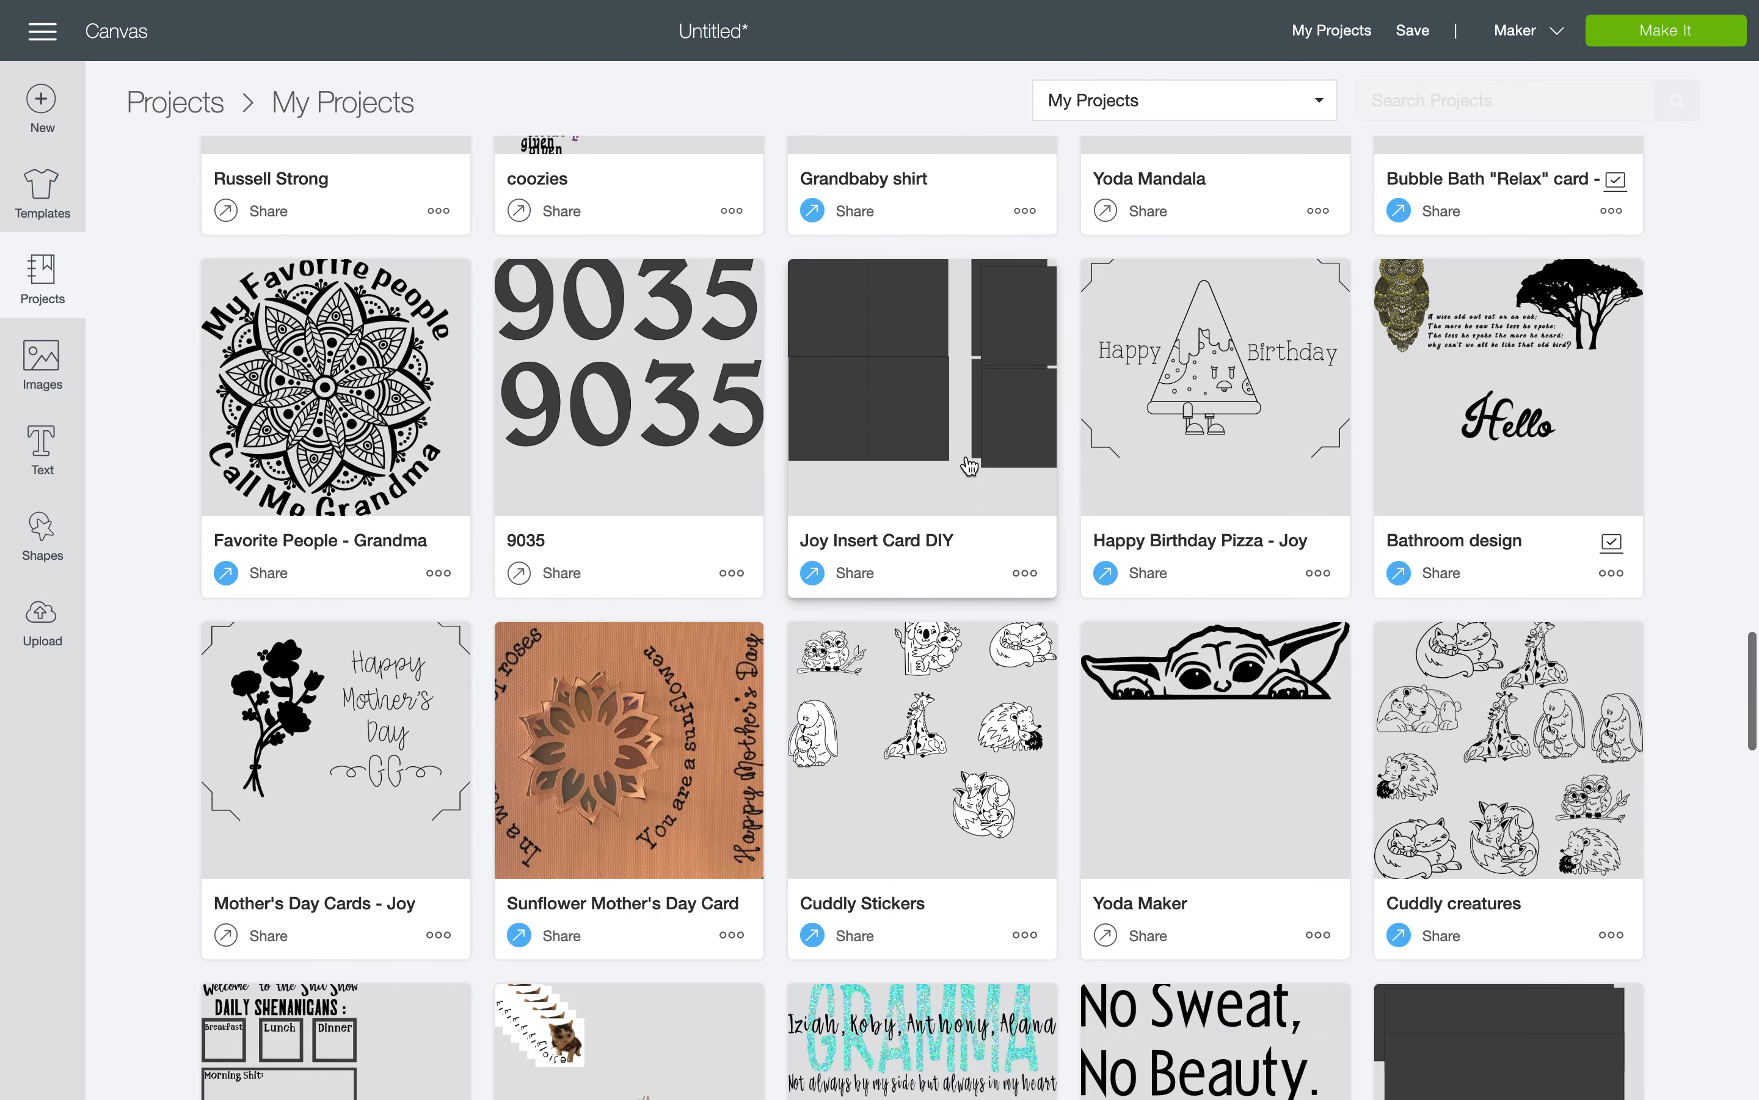
{"action": "scroll", "coordinate": [969, 465], "scroll_direction": "down", "scroll_amount": 5}
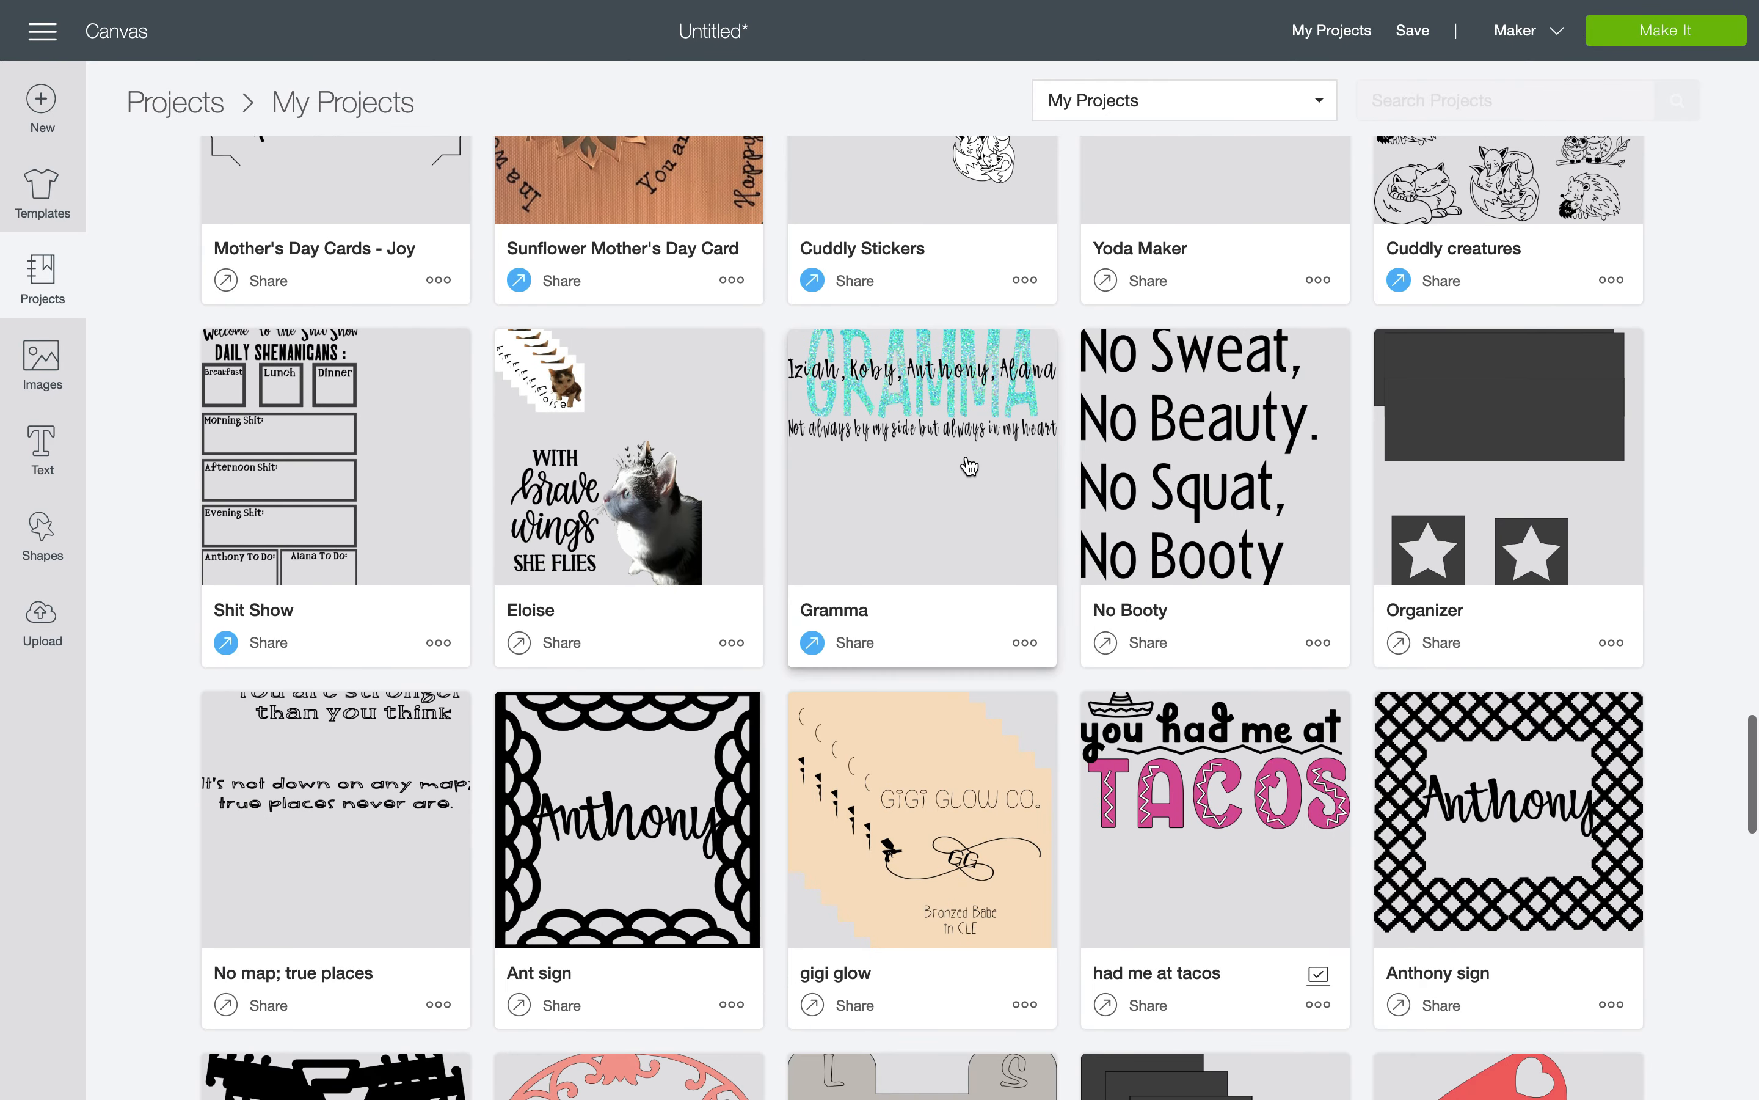
{"action": "scroll", "coordinate": [969, 466], "scroll_direction": "down", "scroll_amount": 6}
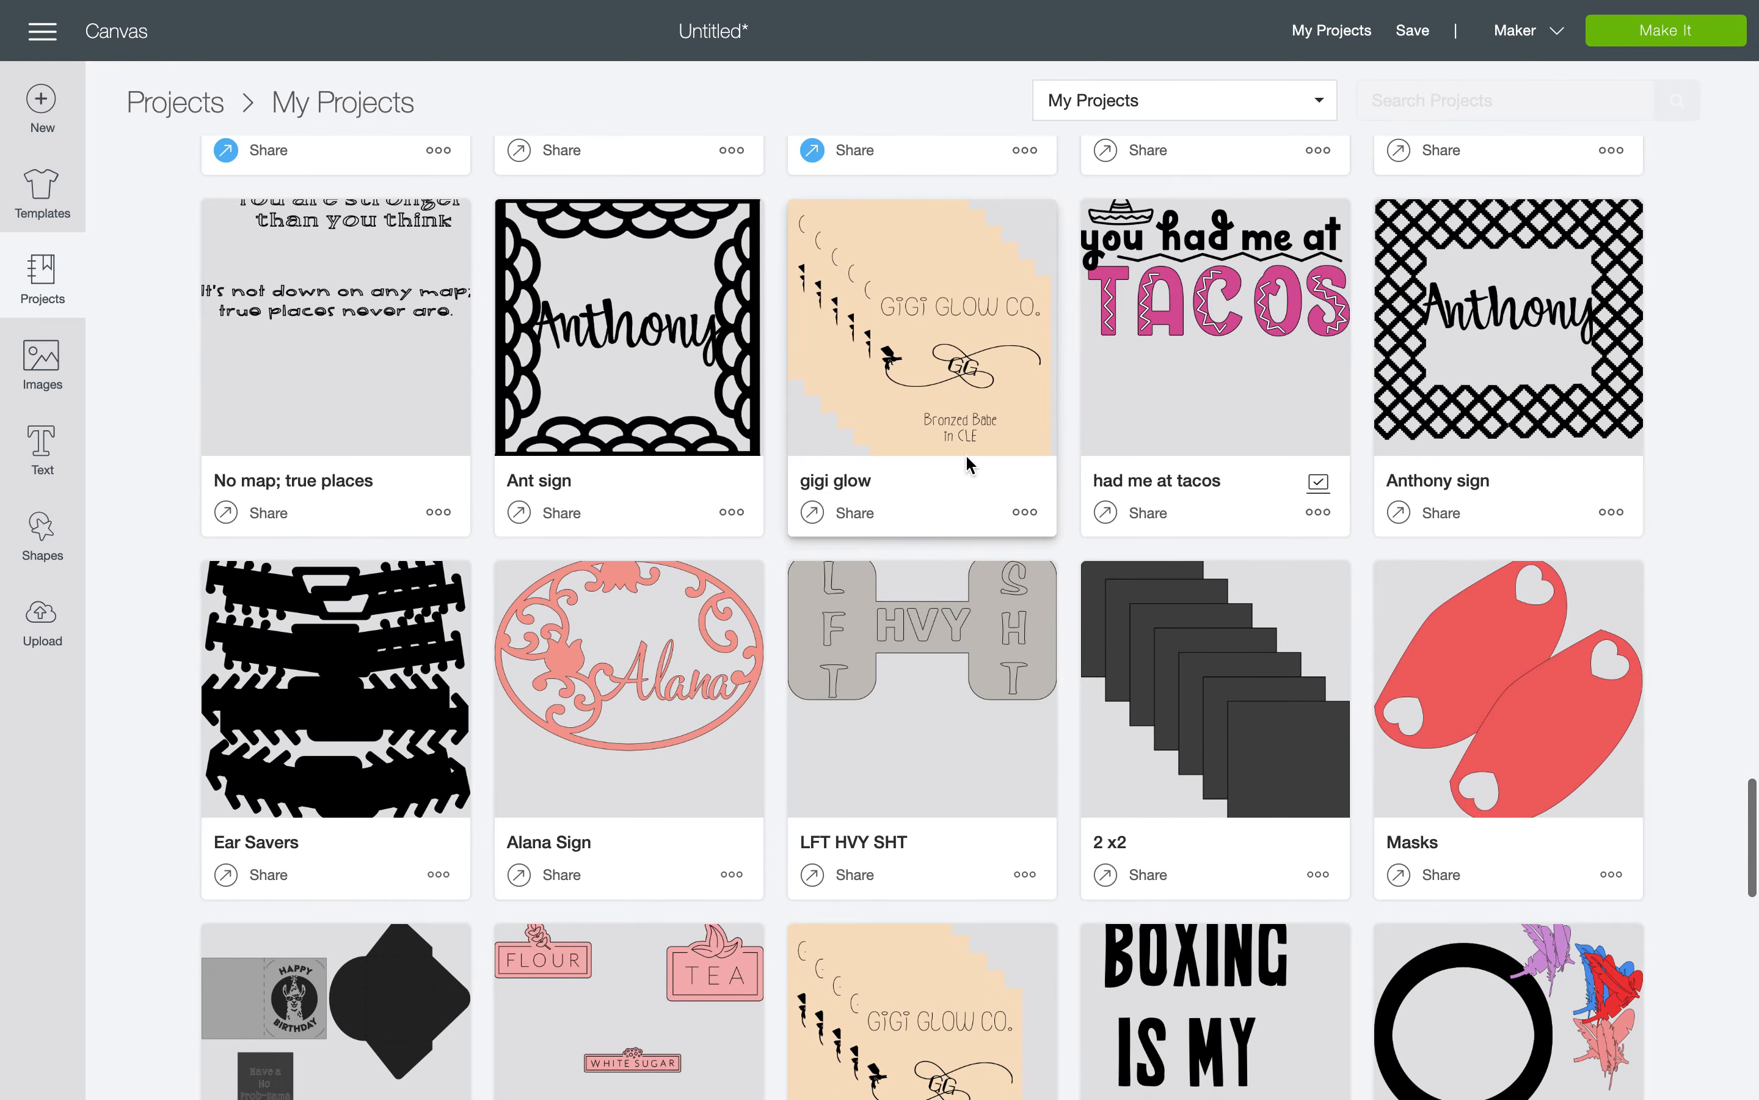
{"action": "scroll", "coordinate": [967, 458], "scroll_direction": "down", "scroll_amount": 9}
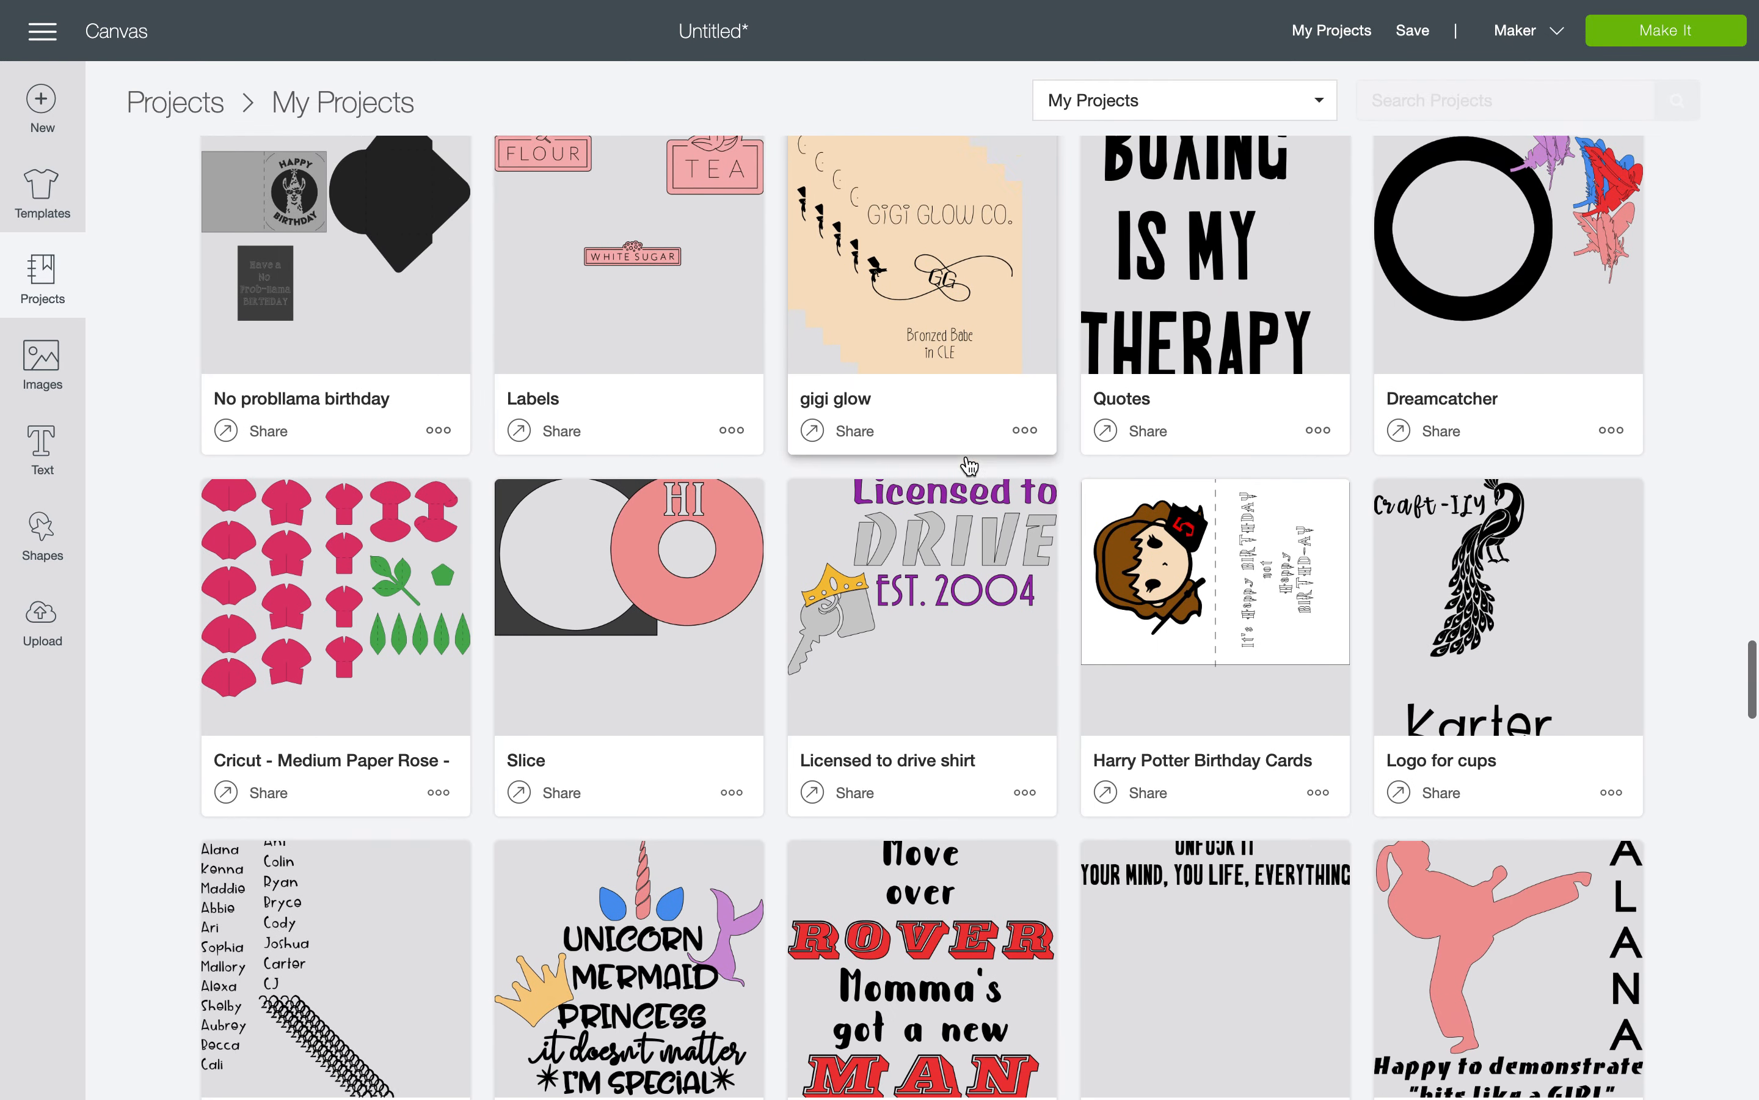
{"action": "scroll", "coordinate": [967, 462], "scroll_direction": "down", "scroll_amount": 5}
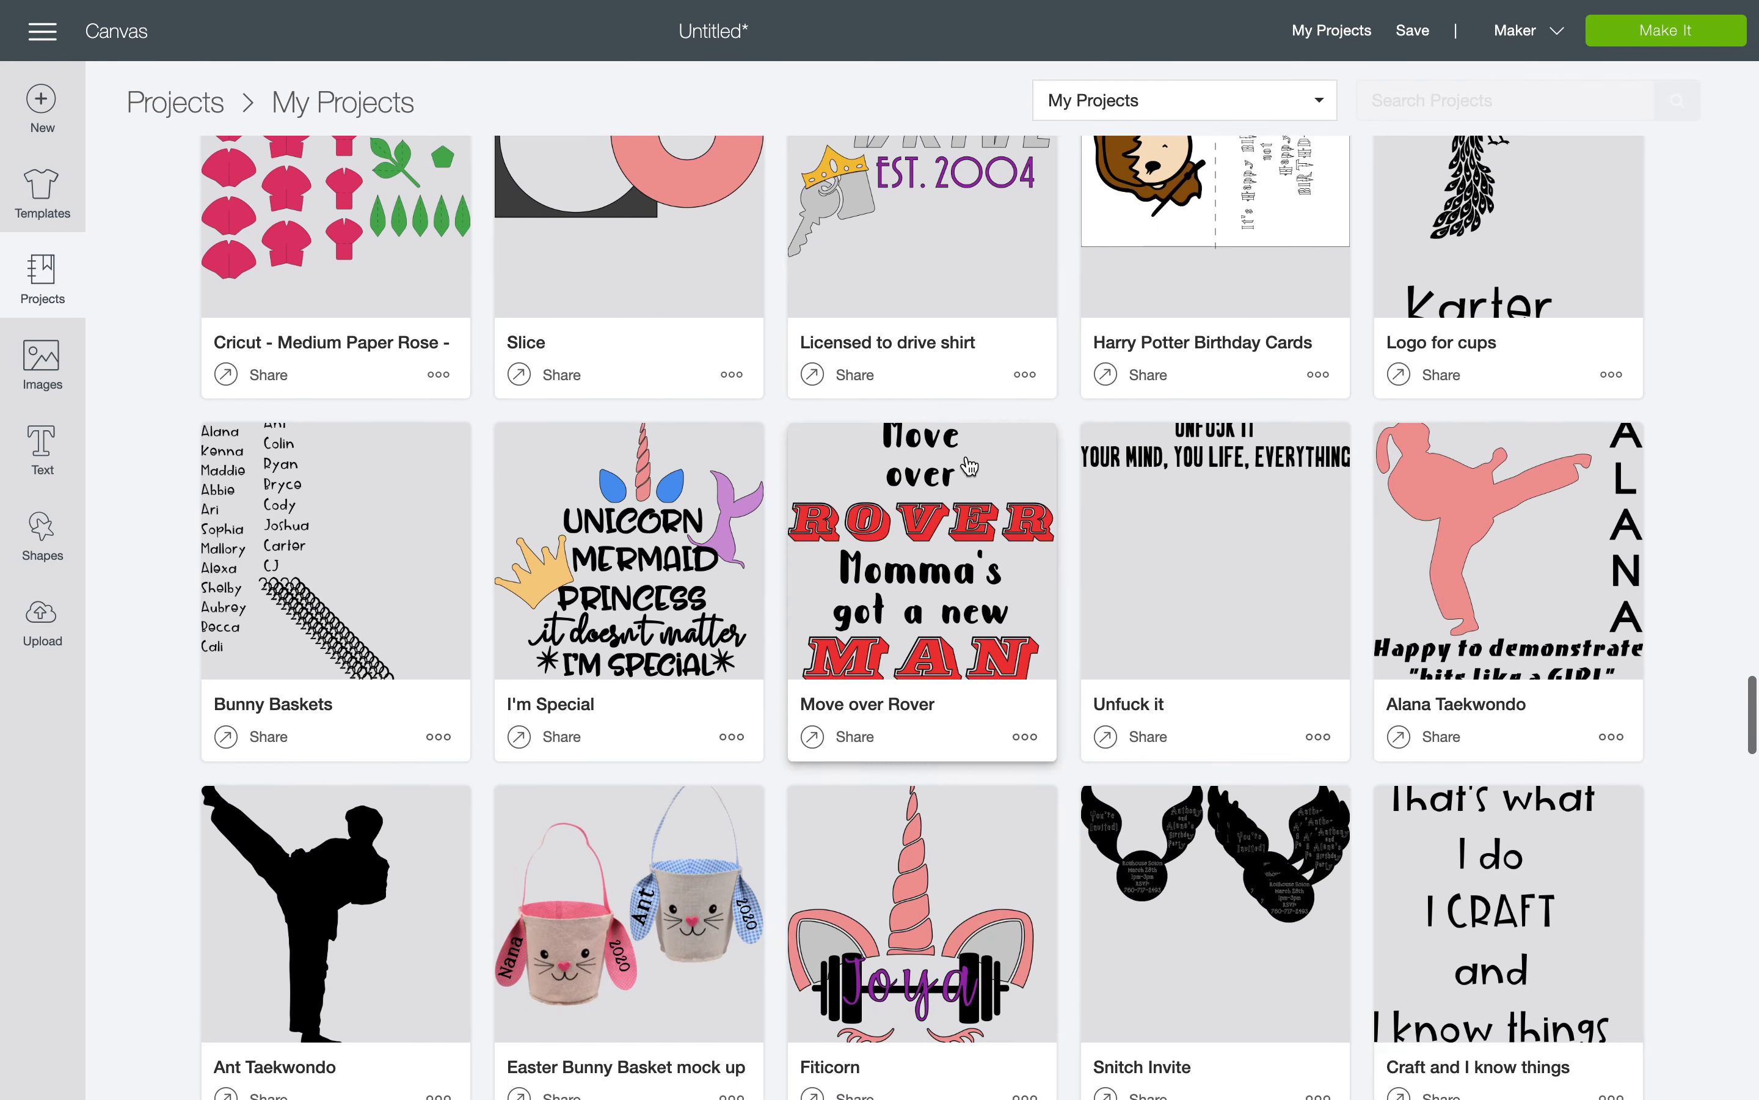
{"action": "scroll", "coordinate": [969, 465], "scroll_direction": "down", "scroll_amount": 3}
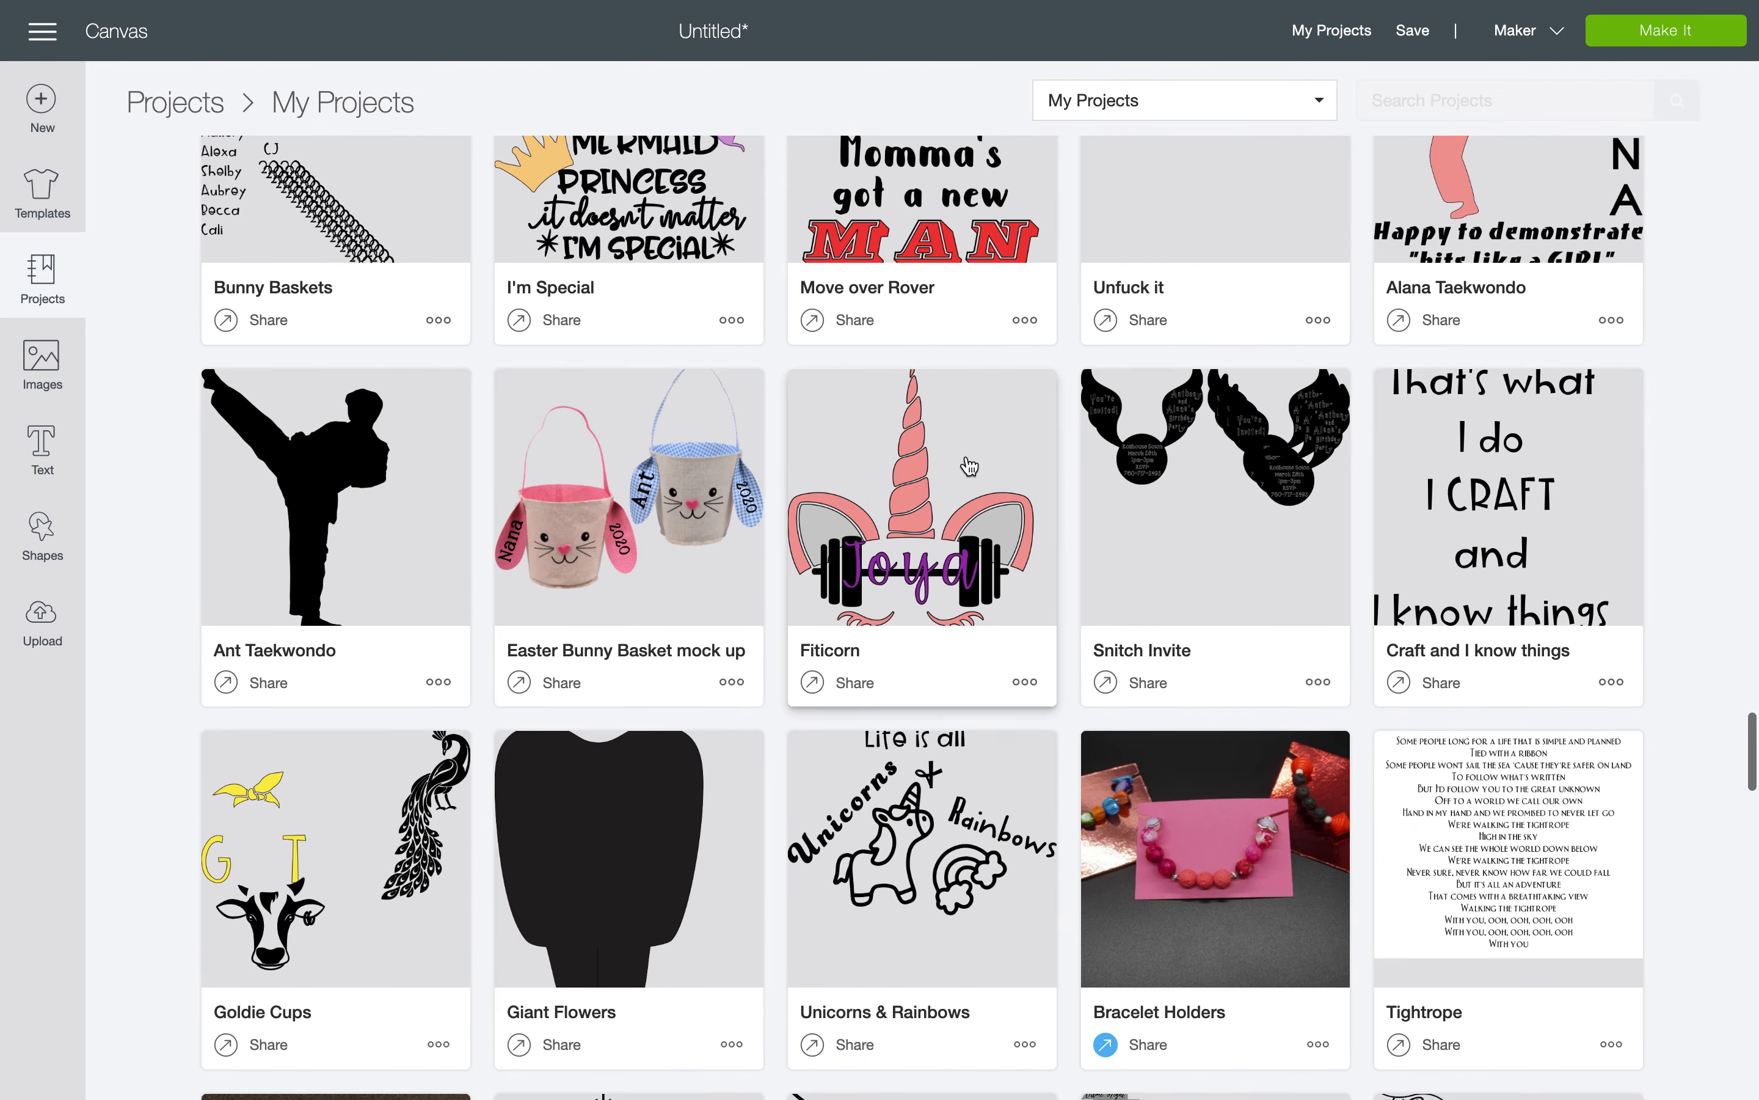
{"action": "scroll", "coordinate": [975, 458], "scroll_direction": "up", "scroll_amount": 3}
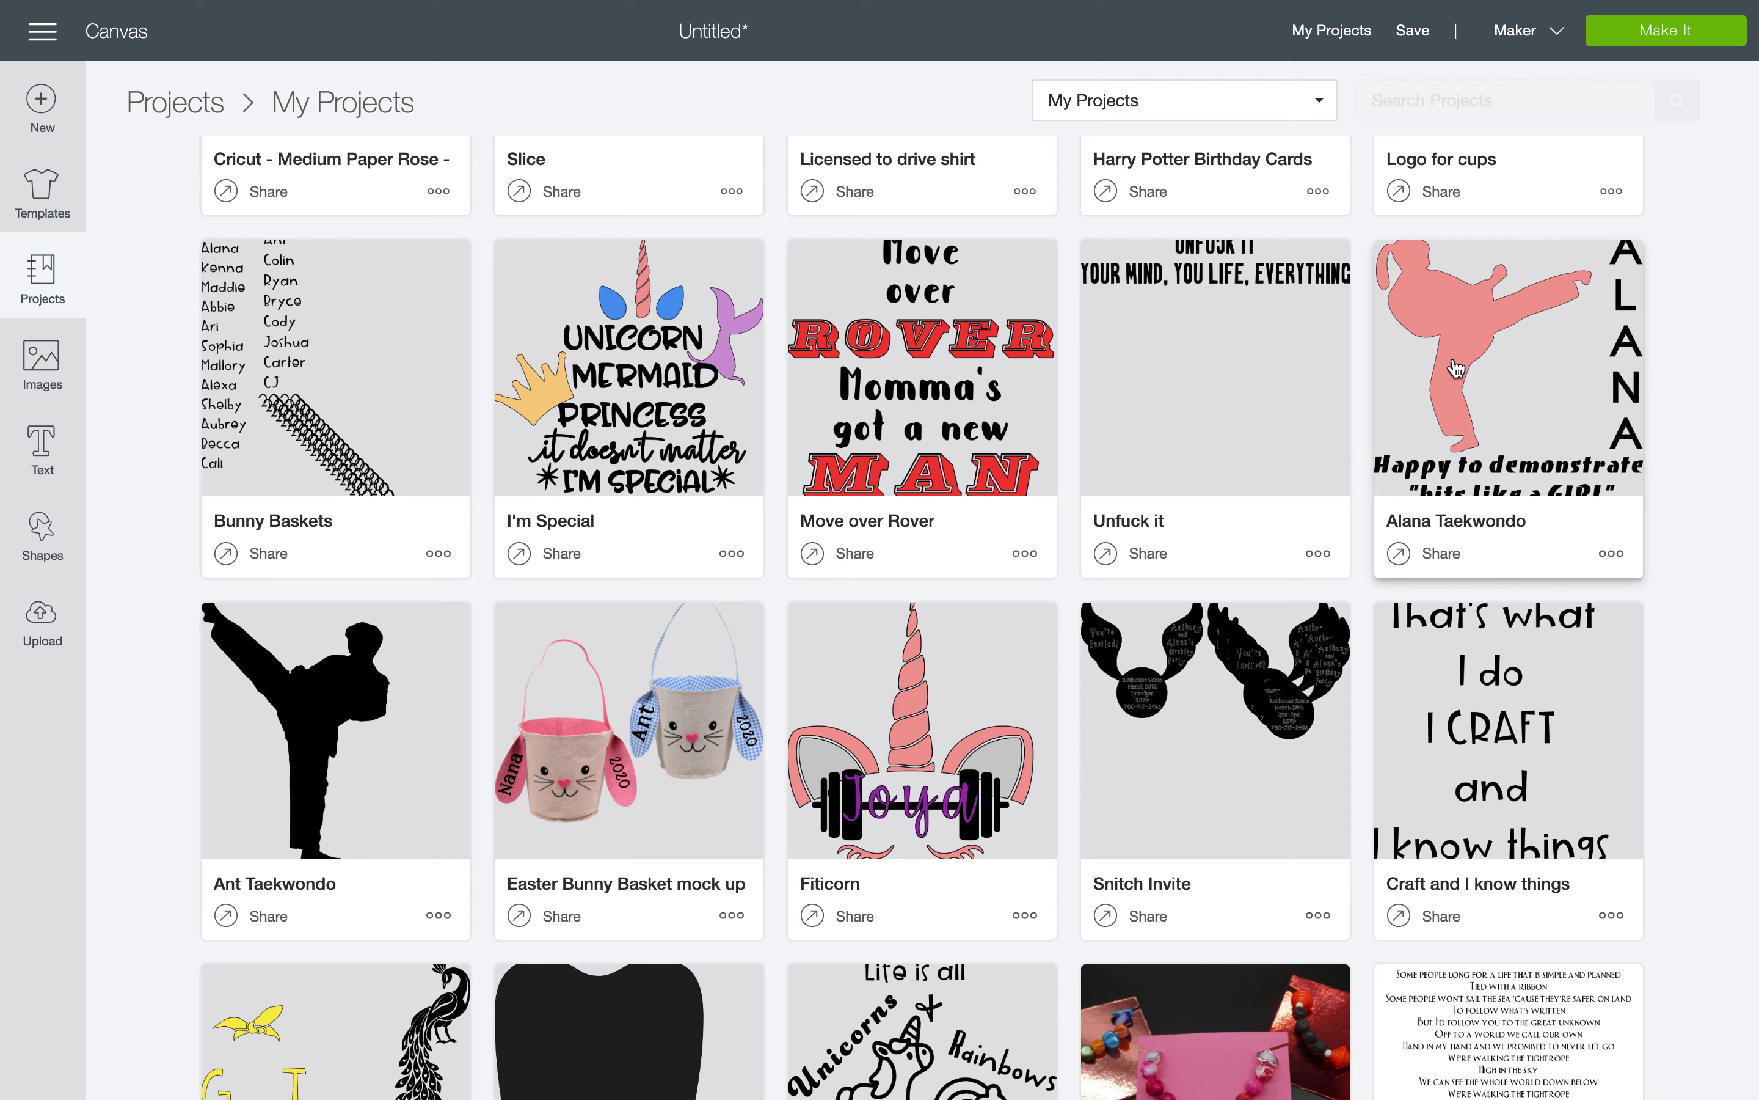
{"action": "scroll", "coordinate": [1457, 369], "scroll_direction": "down", "scroll_amount": 12}
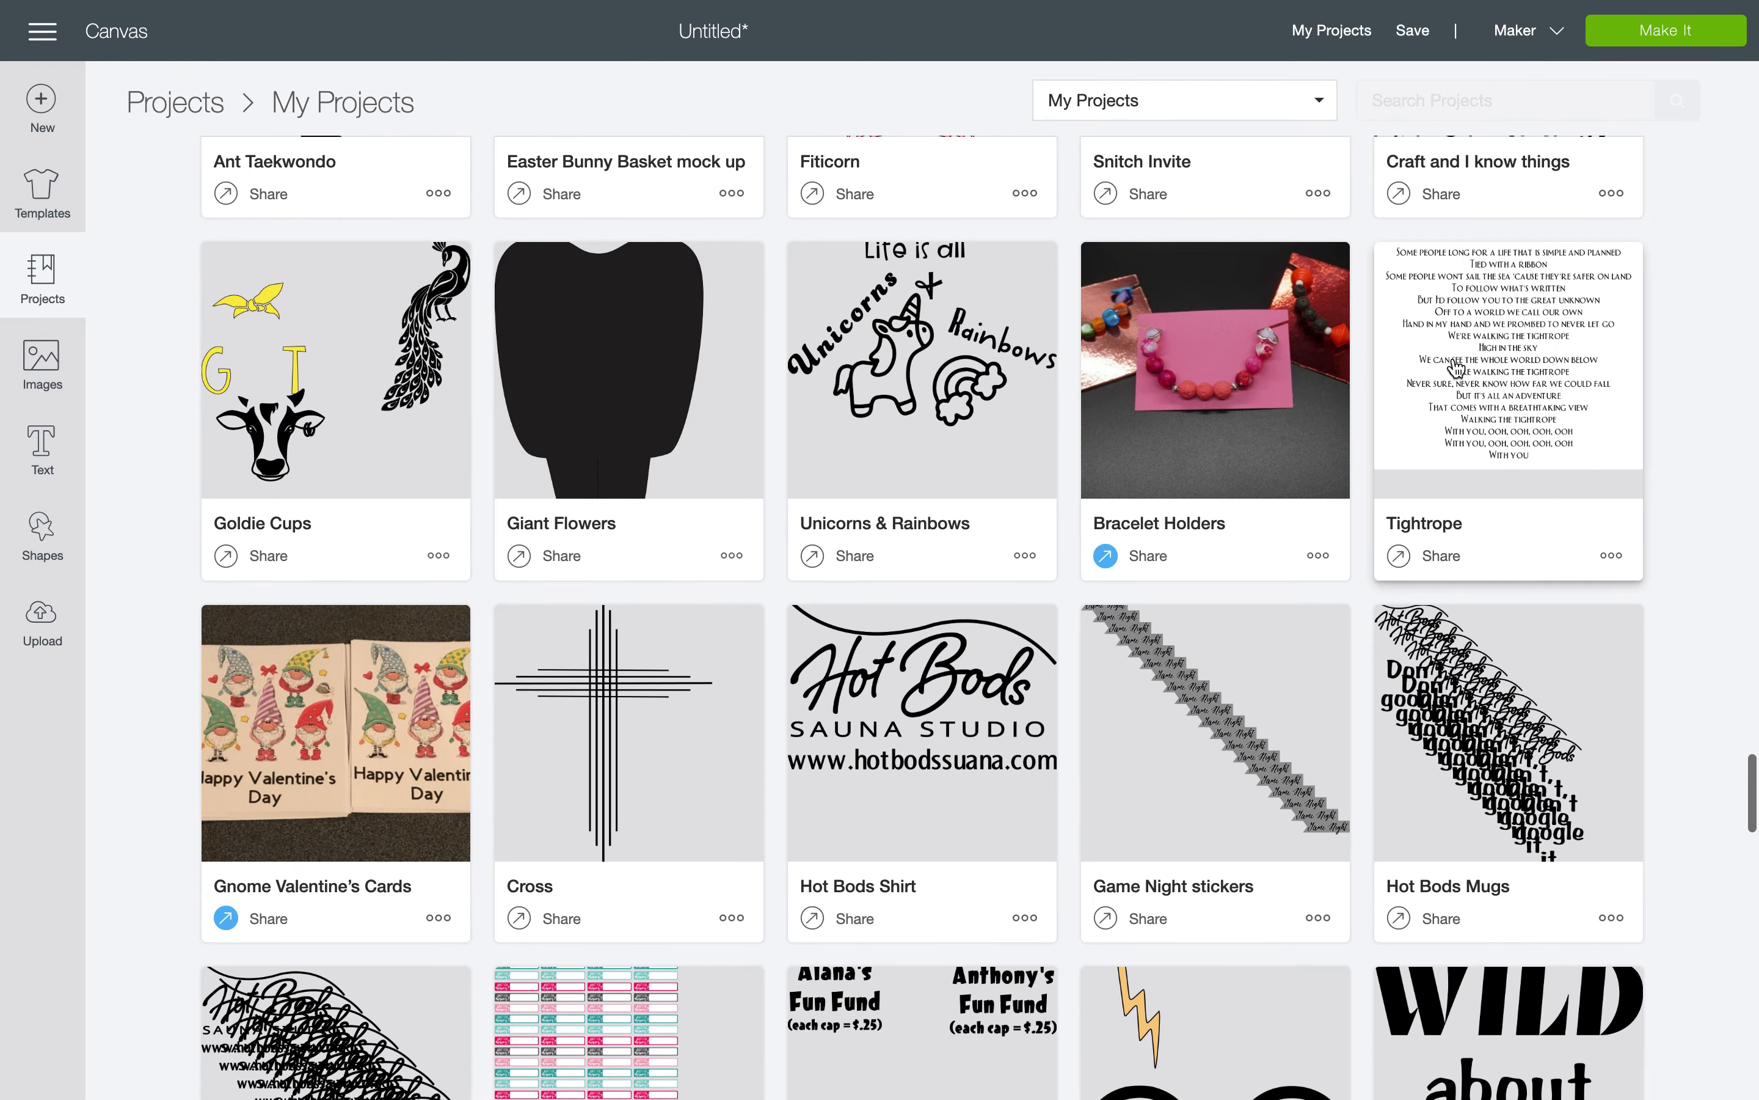
{"action": "scroll", "coordinate": [1456, 368], "scroll_direction": "down", "scroll_amount": 10}
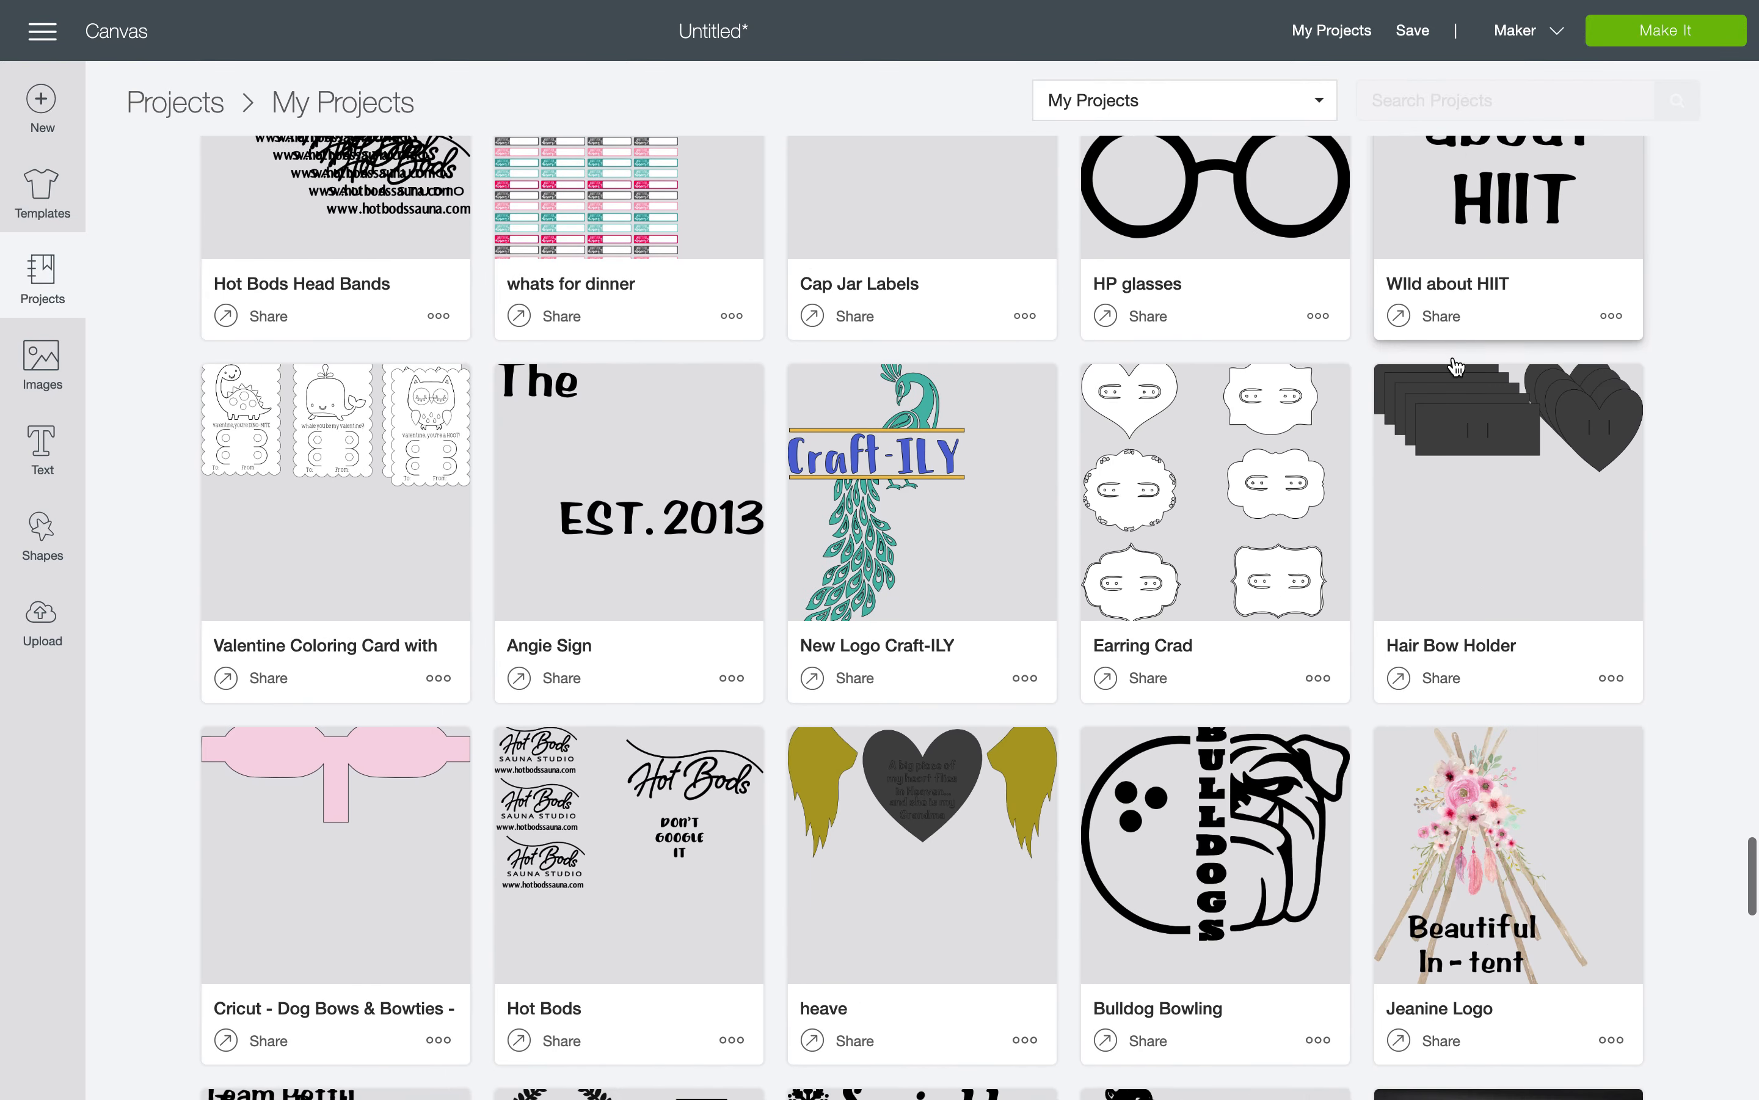
{"action": "scroll", "coordinate": [1456, 367], "scroll_direction": "down", "scroll_amount": 2}
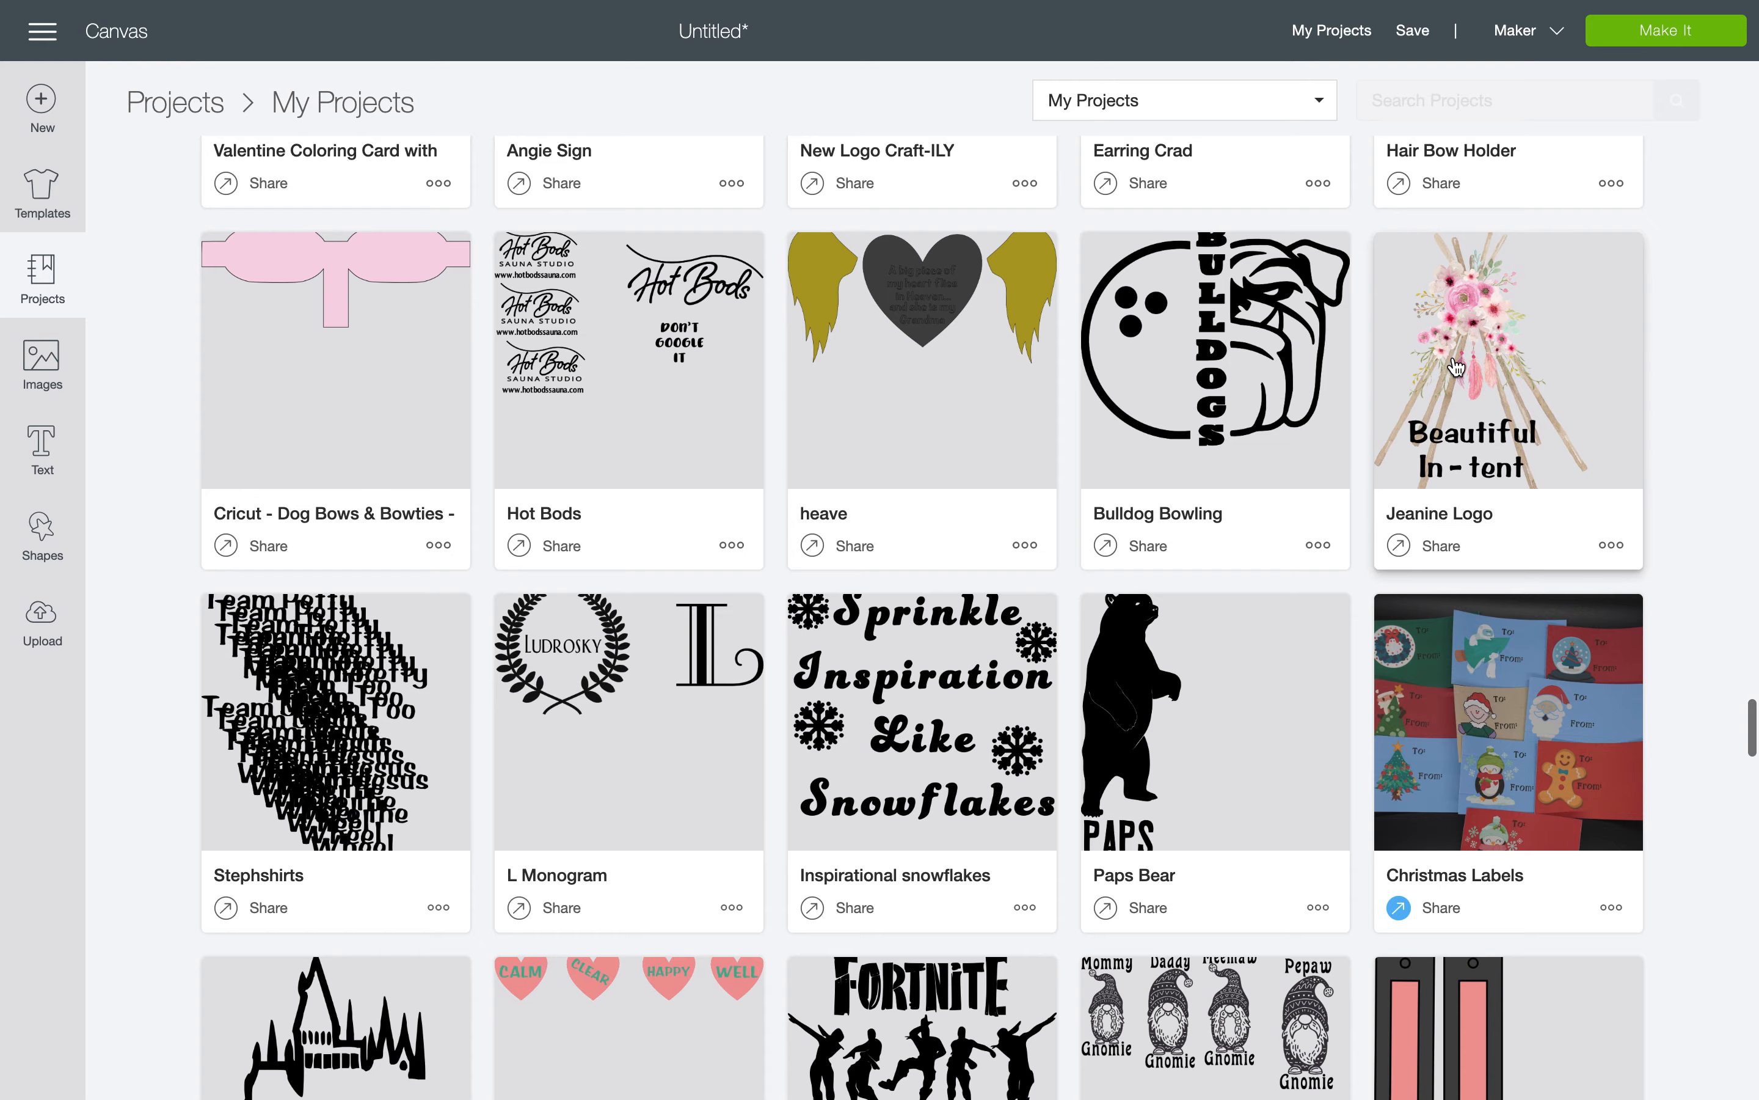
{"action": "scroll", "coordinate": [1457, 367], "scroll_direction": "down", "scroll_amount": 6}
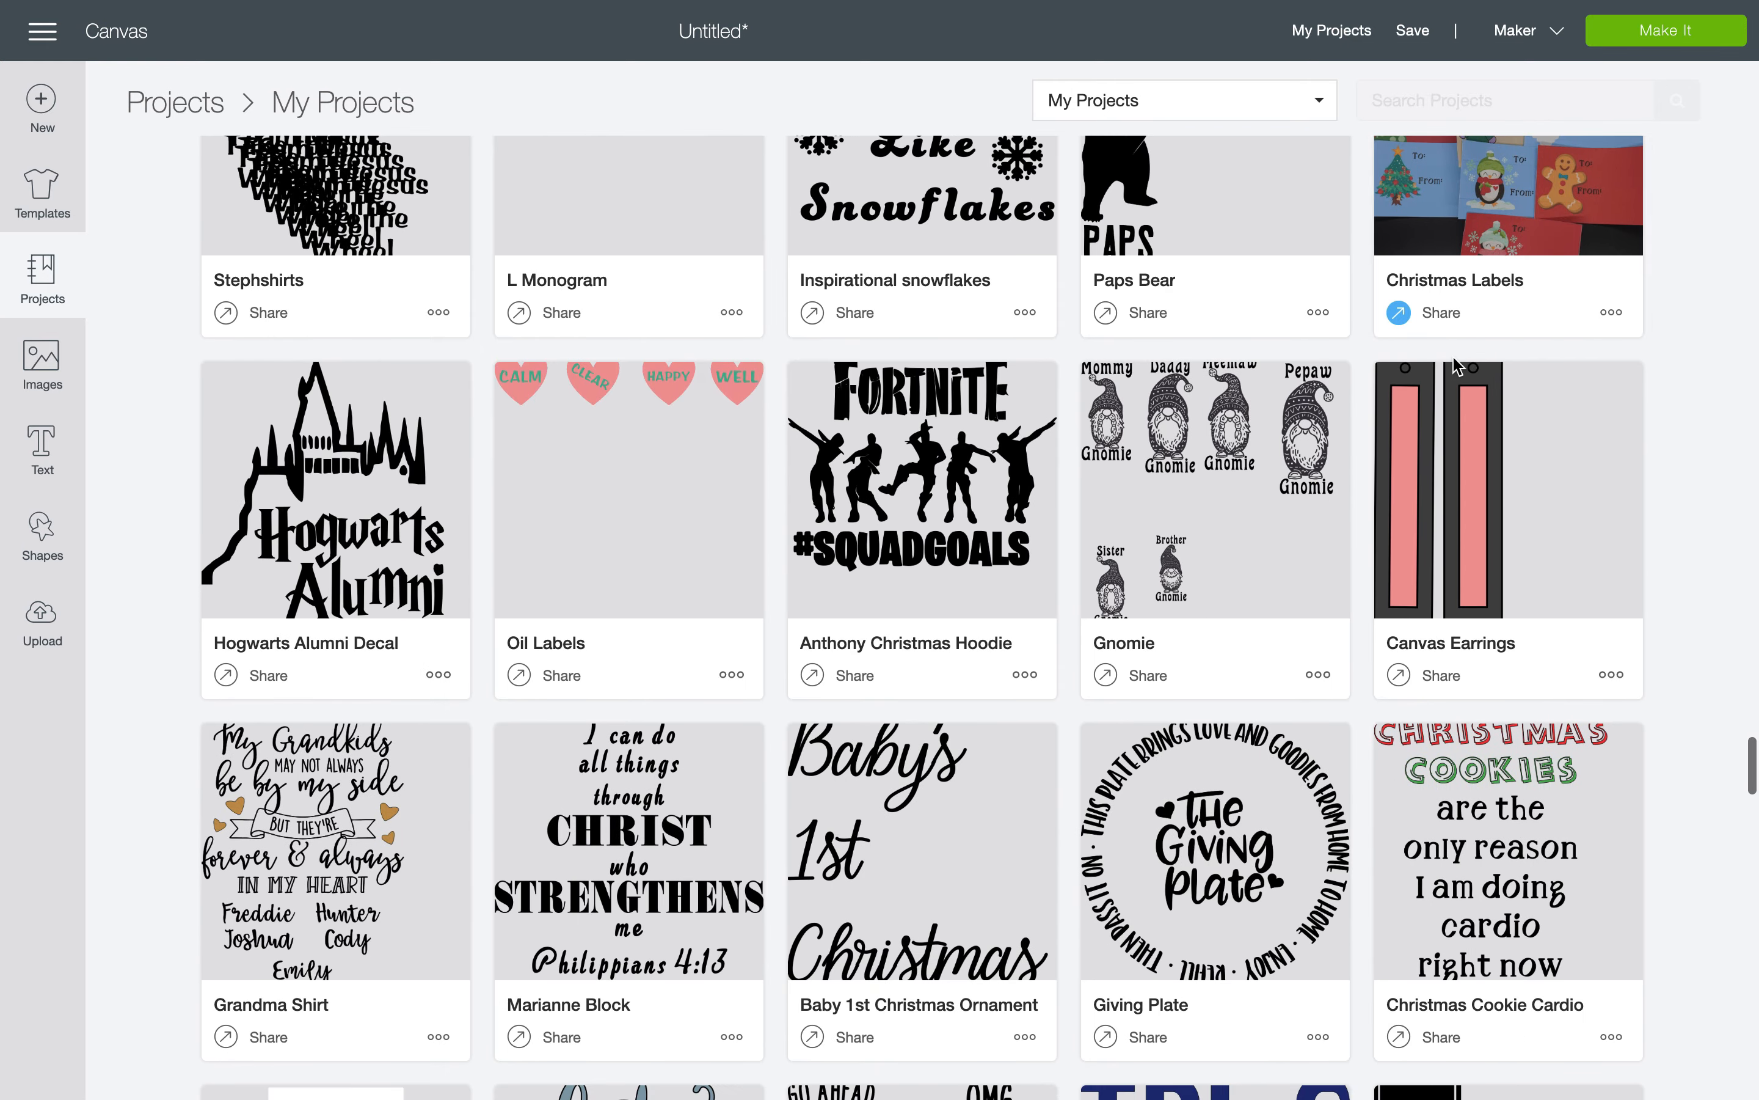
{"action": "scroll", "coordinate": [1456, 367], "scroll_direction": "down", "scroll_amount": 6}
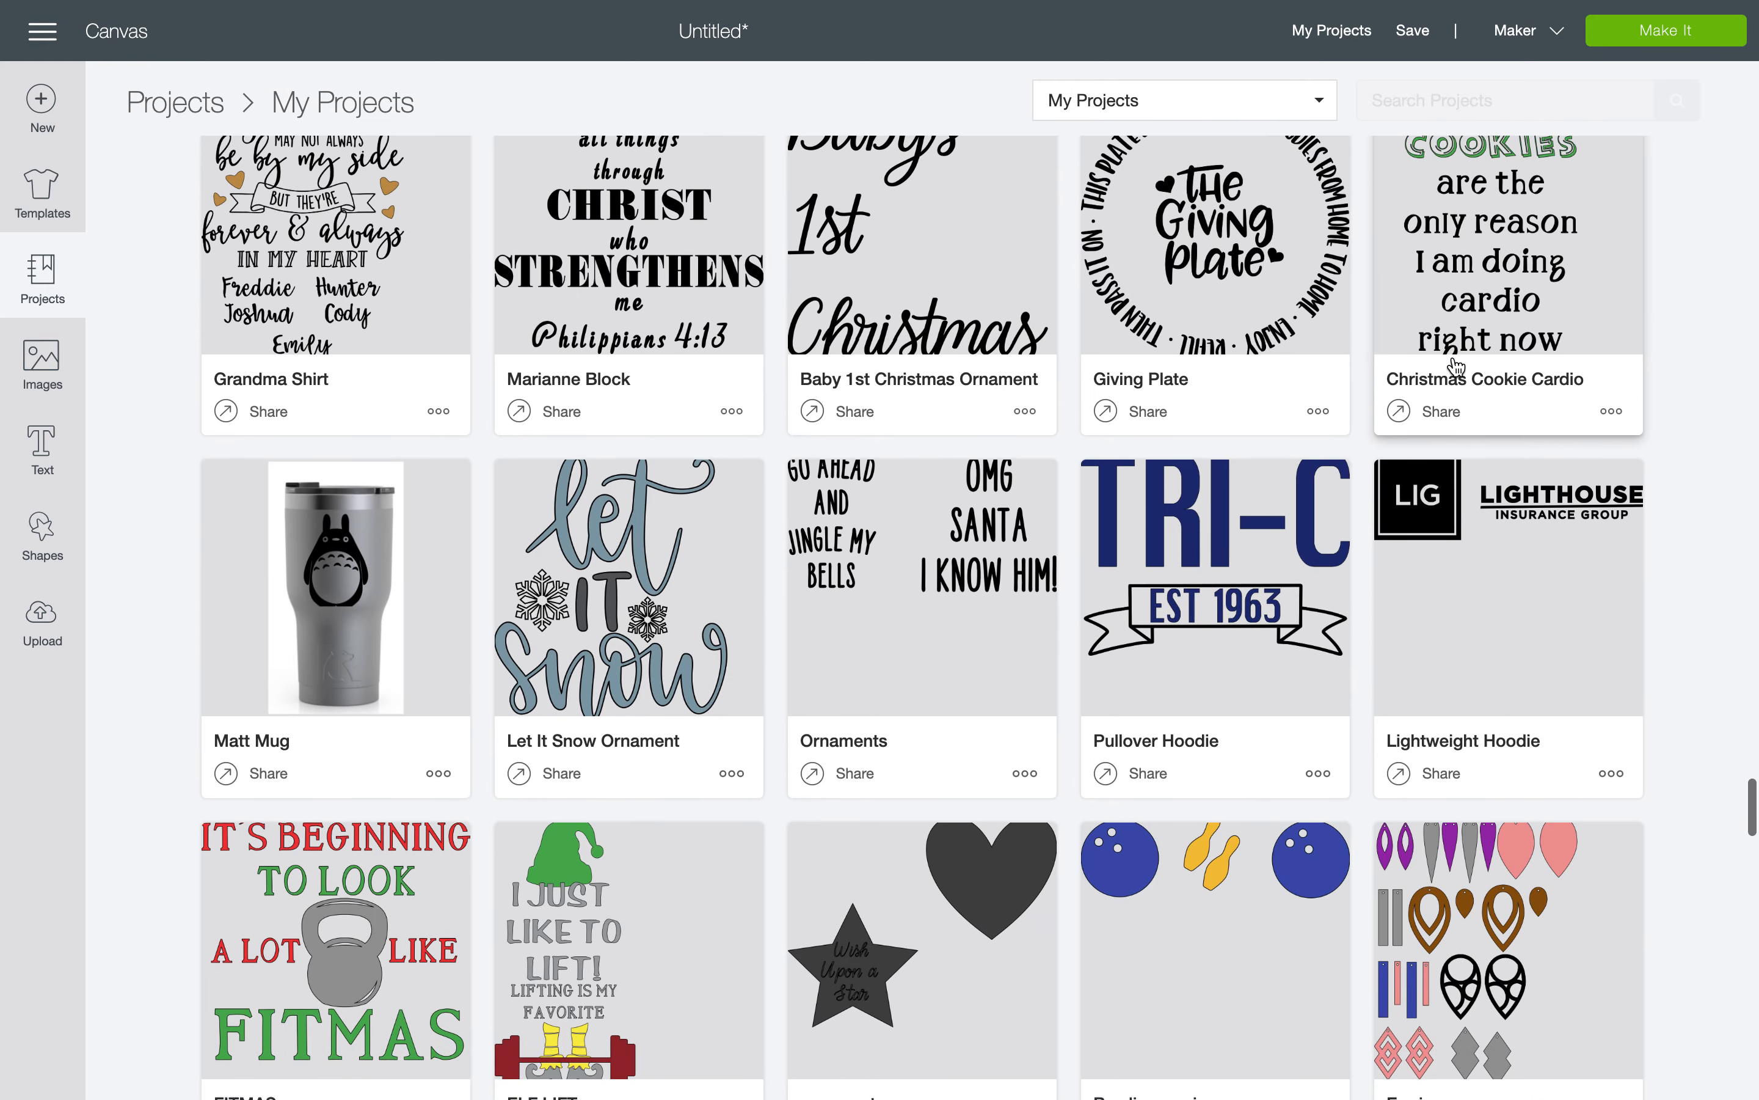
{"action": "scroll", "coordinate": [1457, 367], "scroll_direction": "down", "scroll_amount": 6}
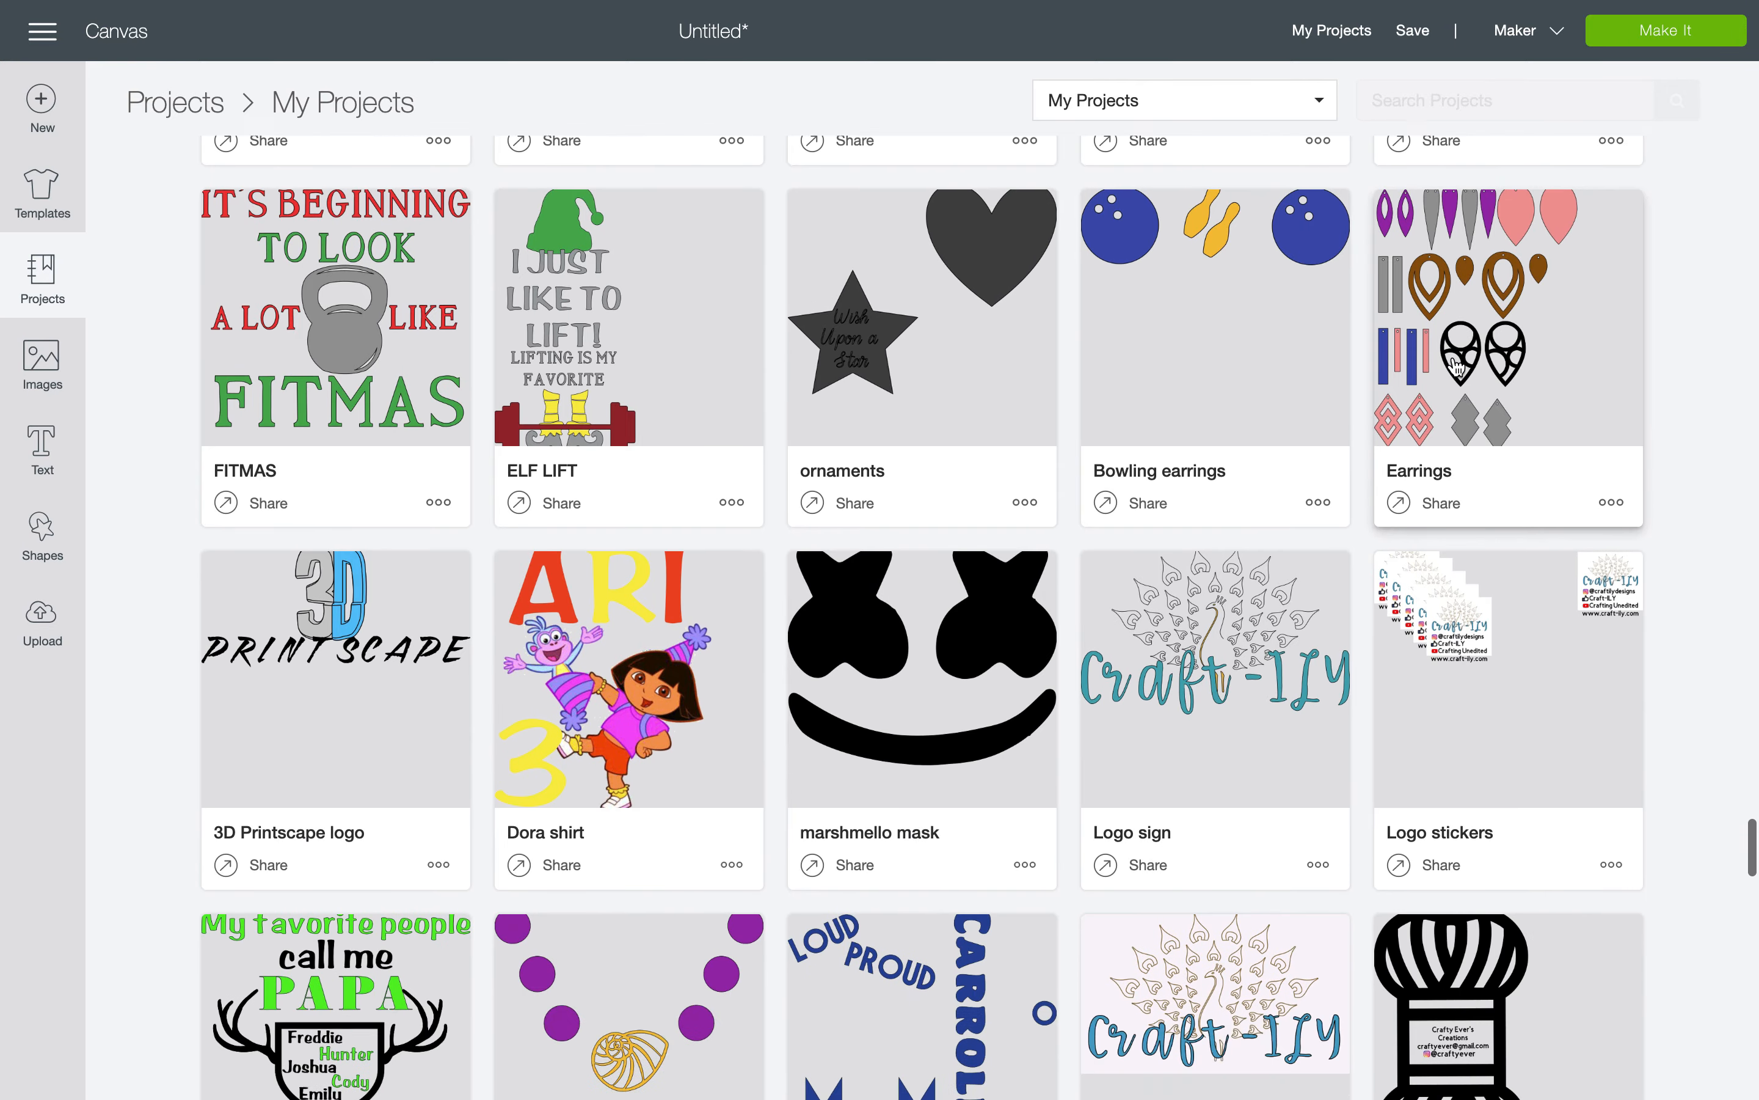
{"action": "scroll", "coordinate": [1456, 367], "scroll_direction": "down", "scroll_amount": 6}
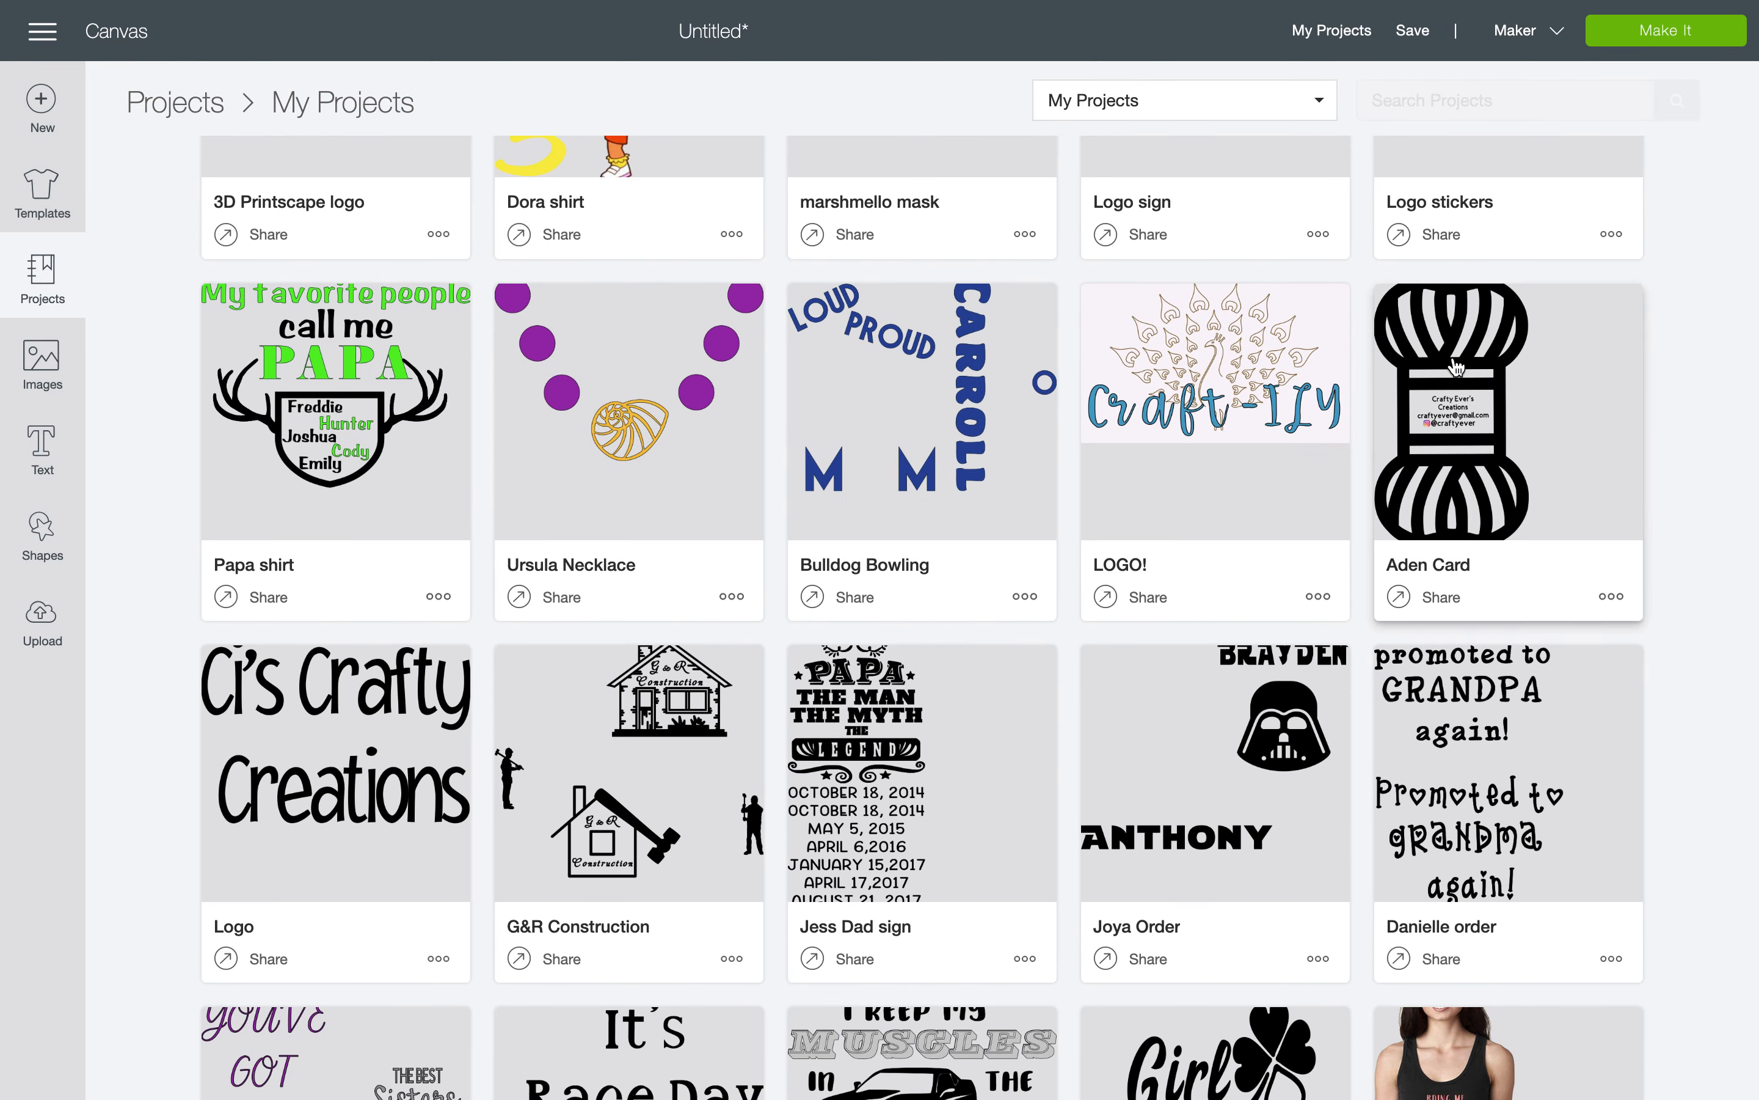
{"action": "scroll", "coordinate": [1457, 367], "scroll_direction": "down", "scroll_amount": 4}
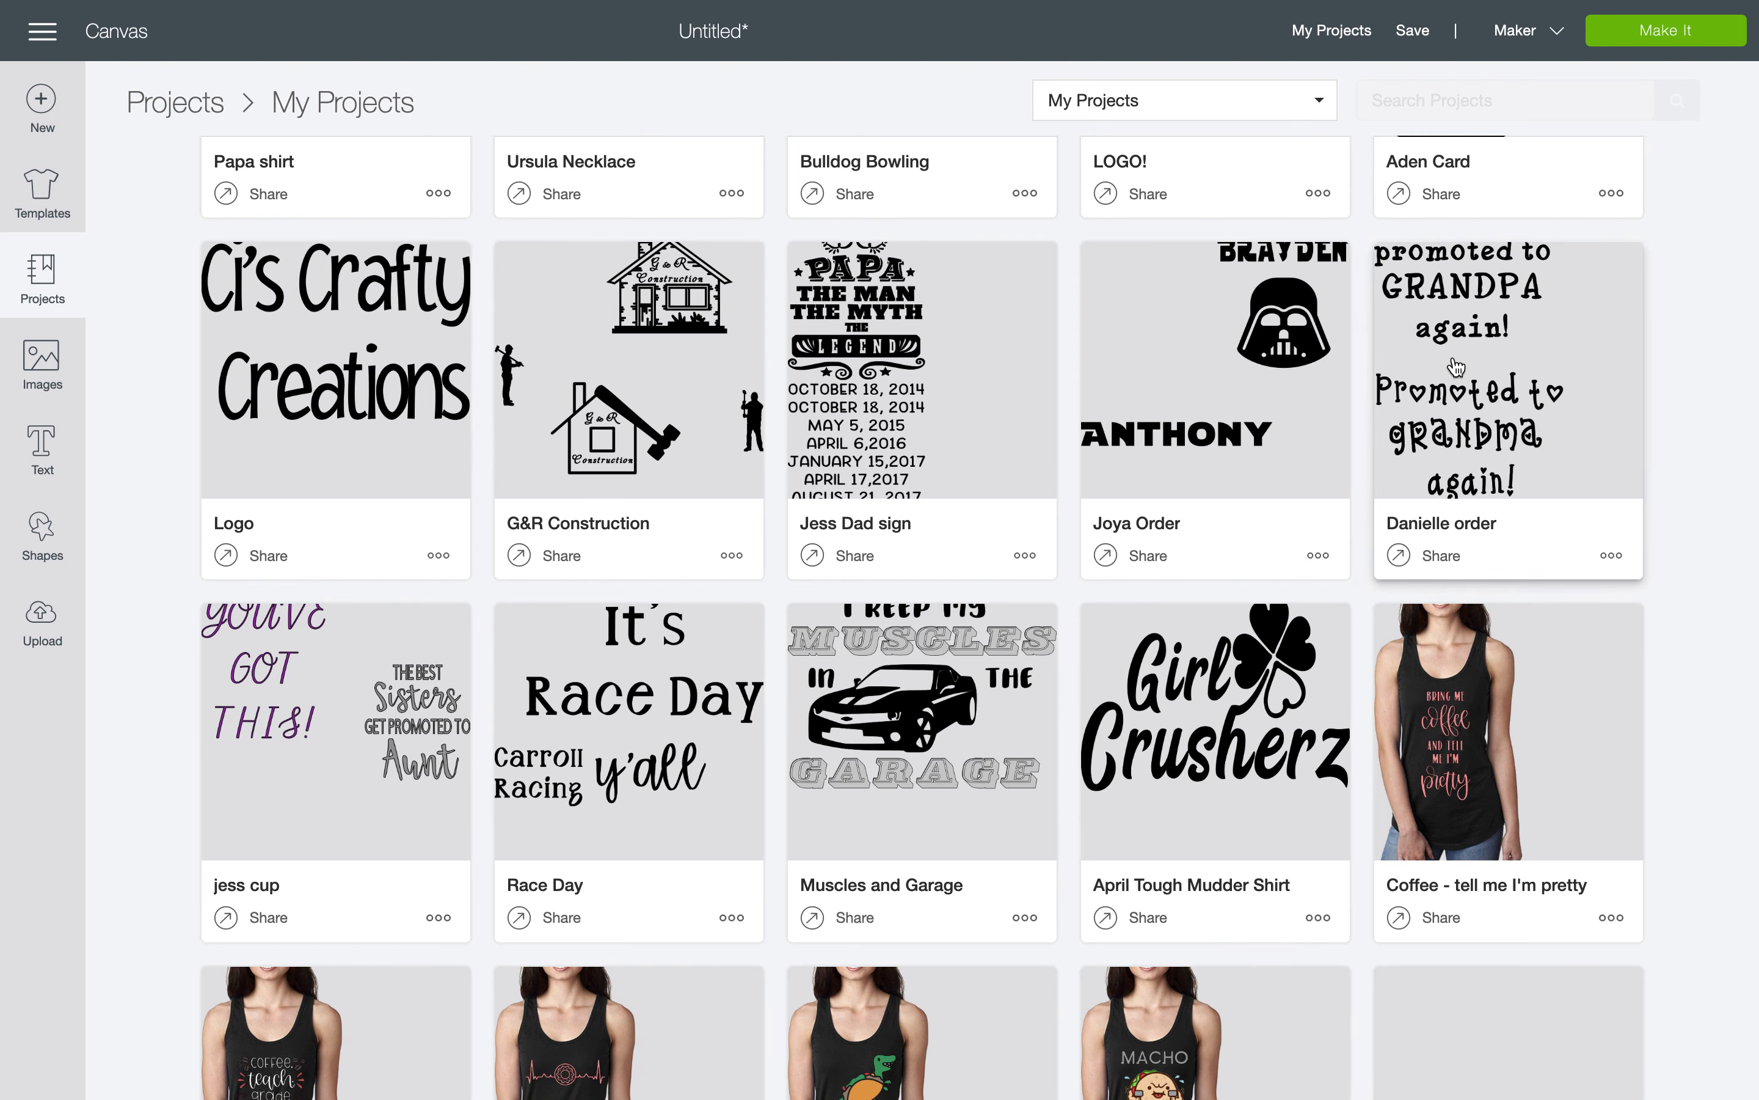
{"action": "scroll", "coordinate": [1457, 368], "scroll_direction": "down", "scroll_amount": 8}
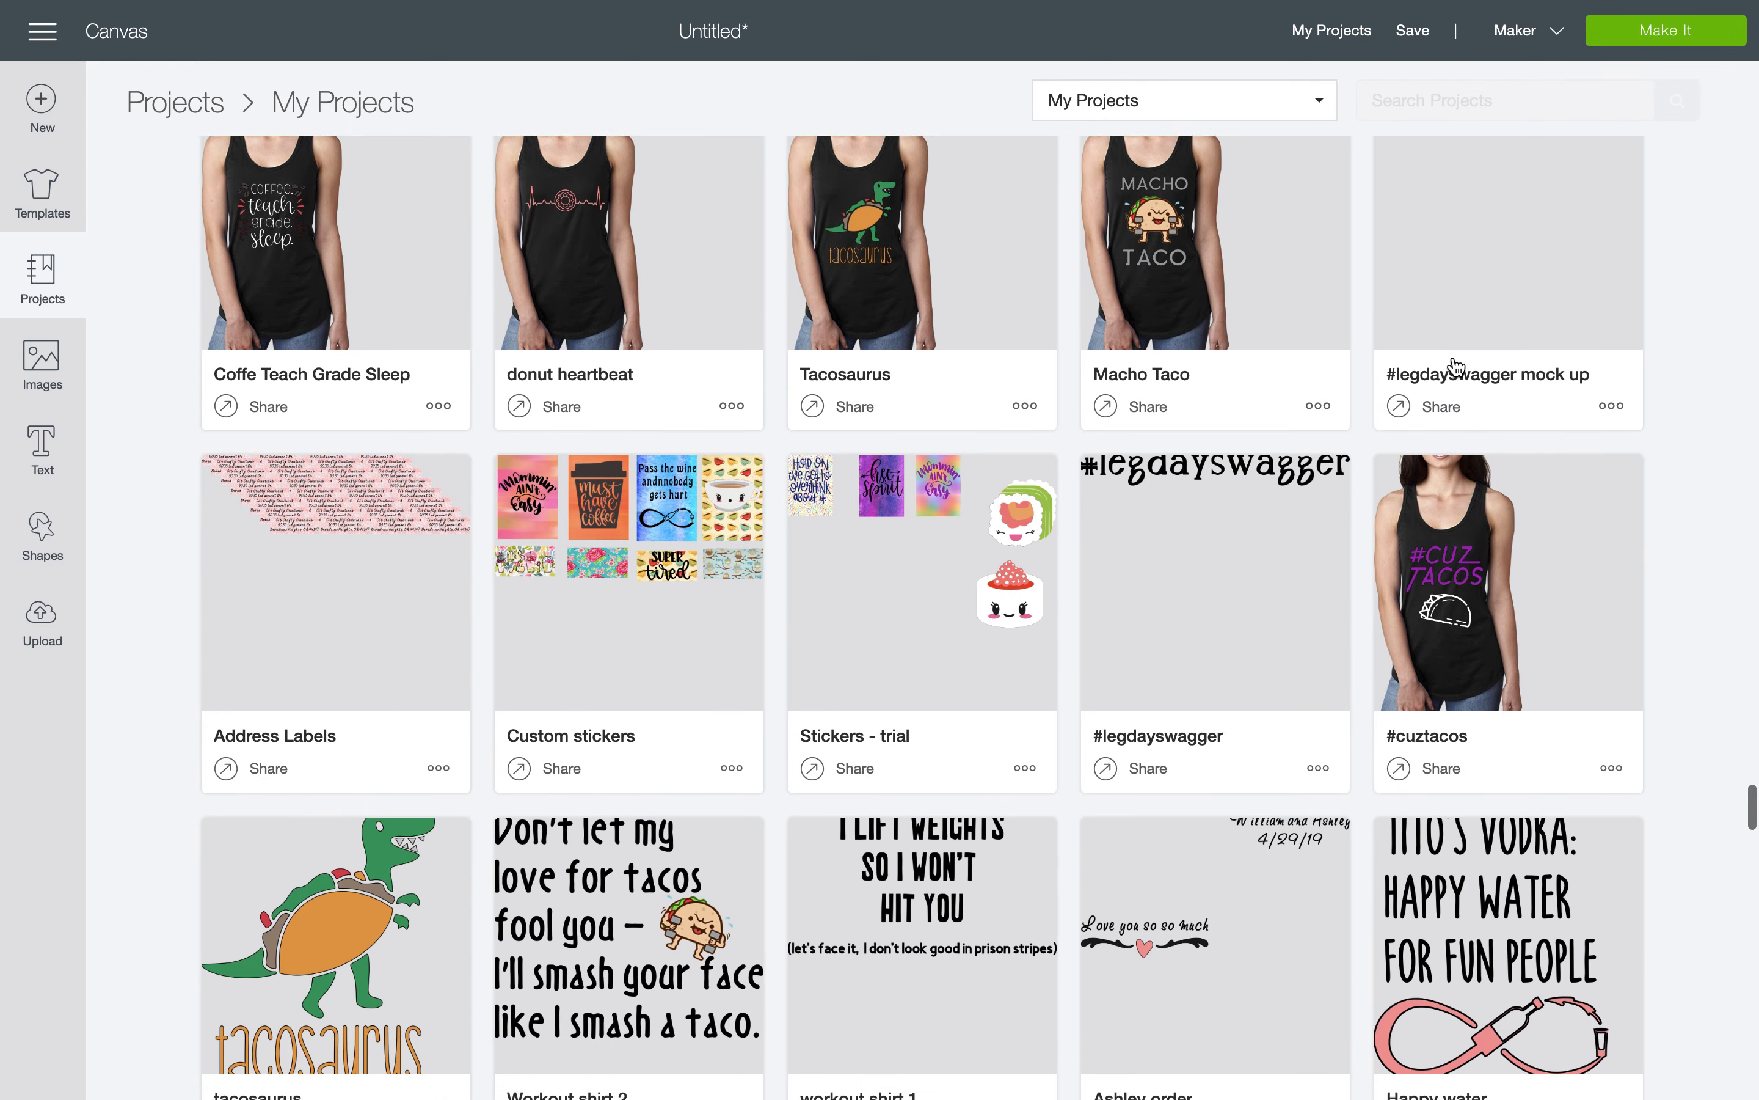
{"action": "scroll", "coordinate": [1456, 367], "scroll_direction": "down", "scroll_amount": 5}
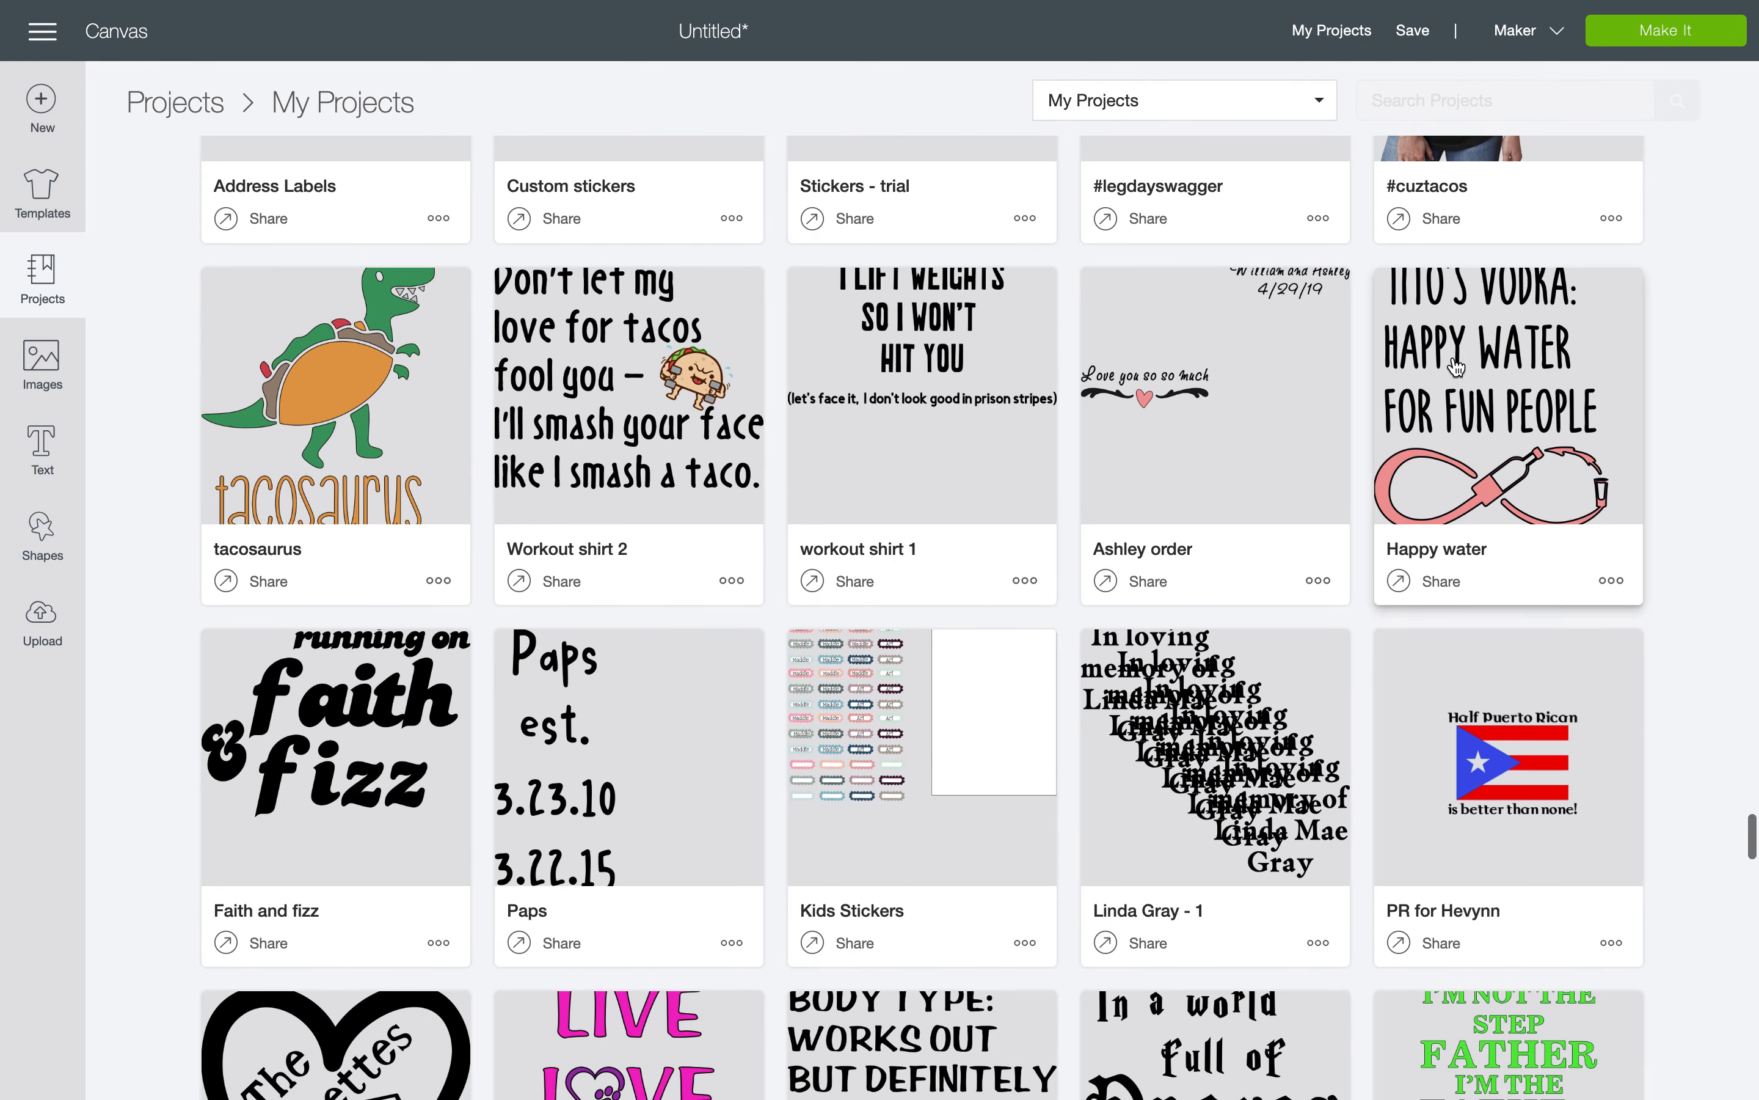
{"action": "scroll", "coordinate": [1456, 367], "scroll_direction": "down", "scroll_amount": 4}
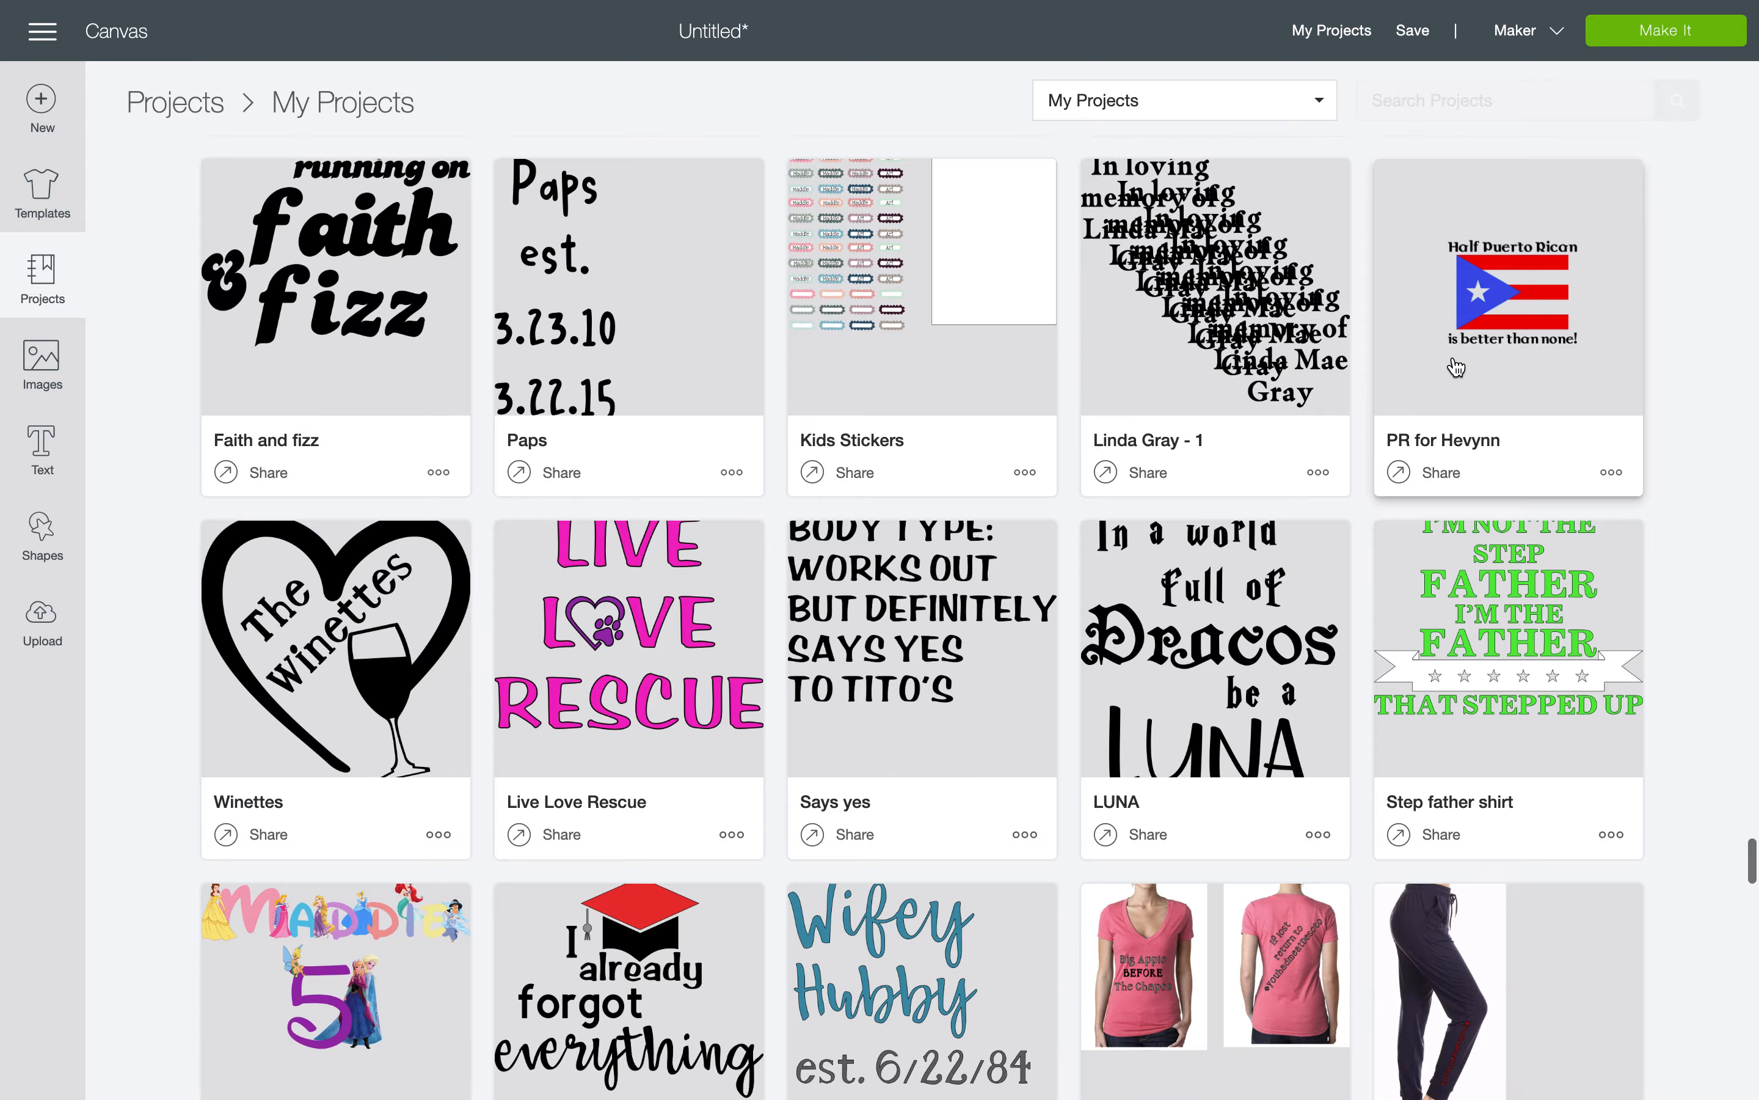
{"action": "scroll", "coordinate": [1457, 367], "scroll_direction": "down", "scroll_amount": 3}
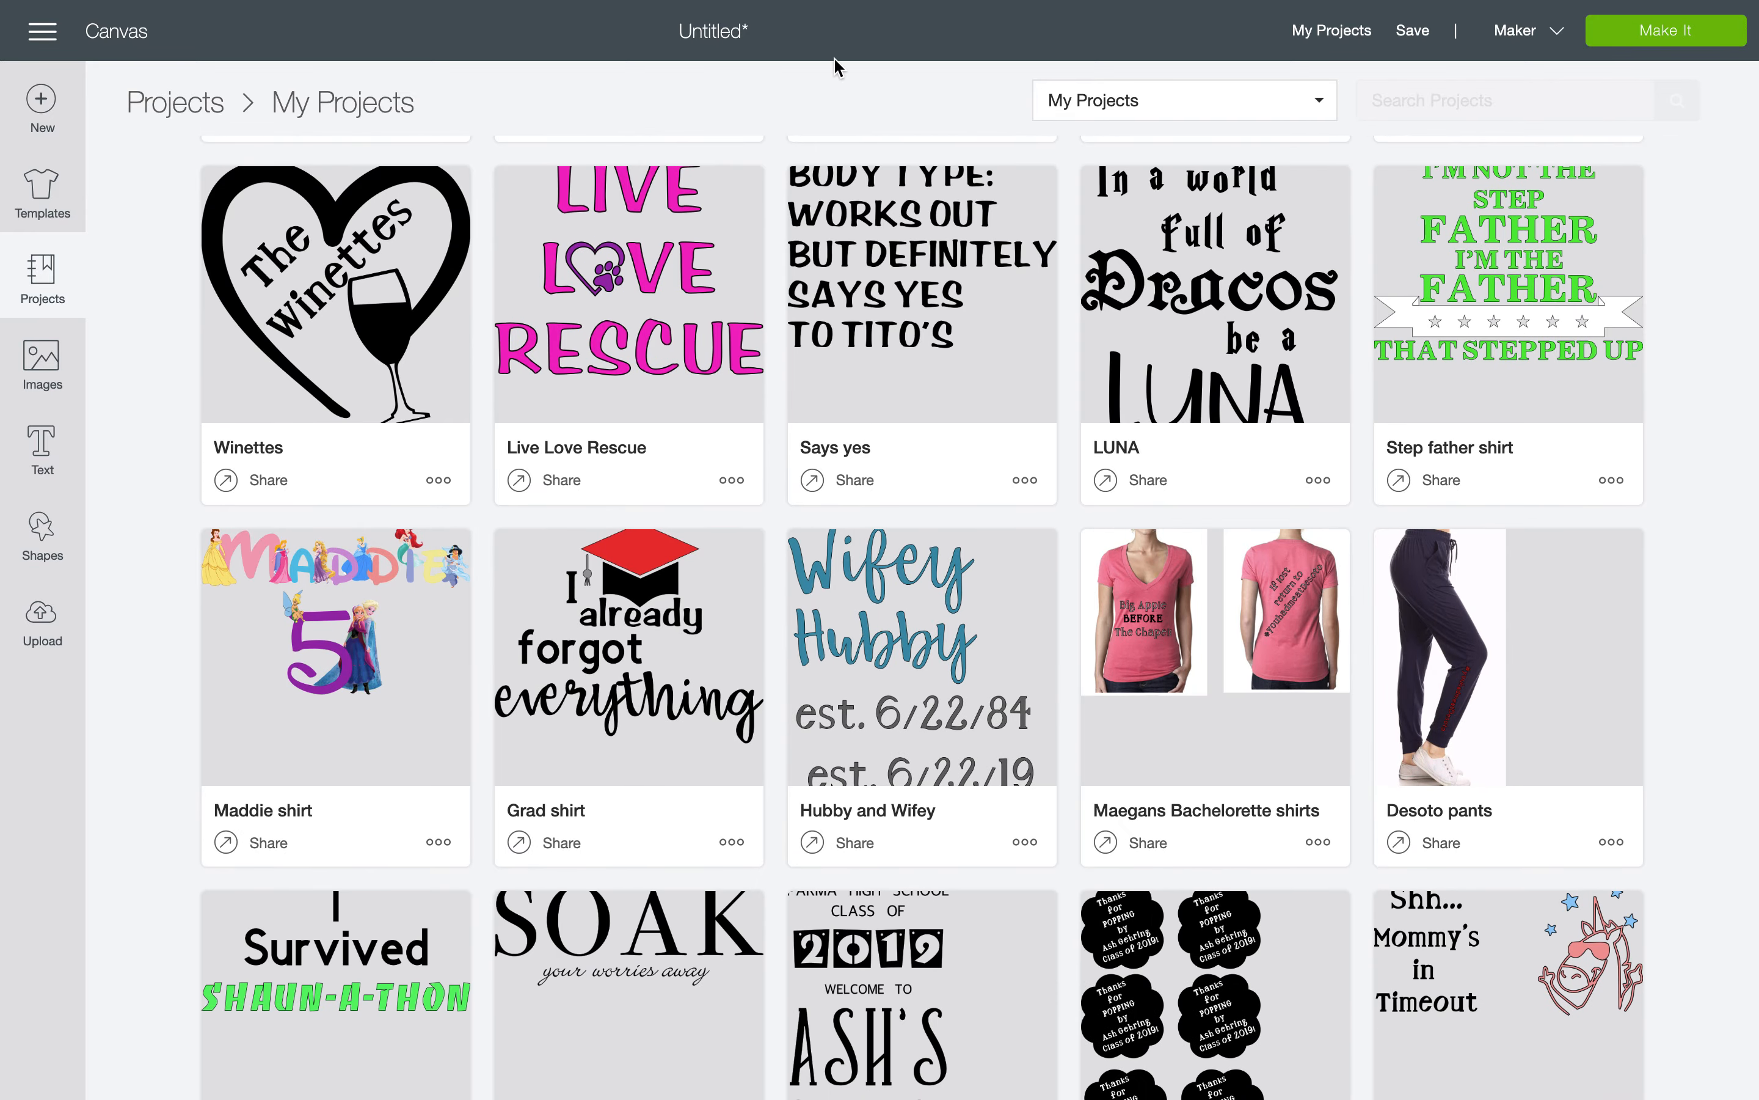
{"action": "left_click", "coordinate": [118, 31]}
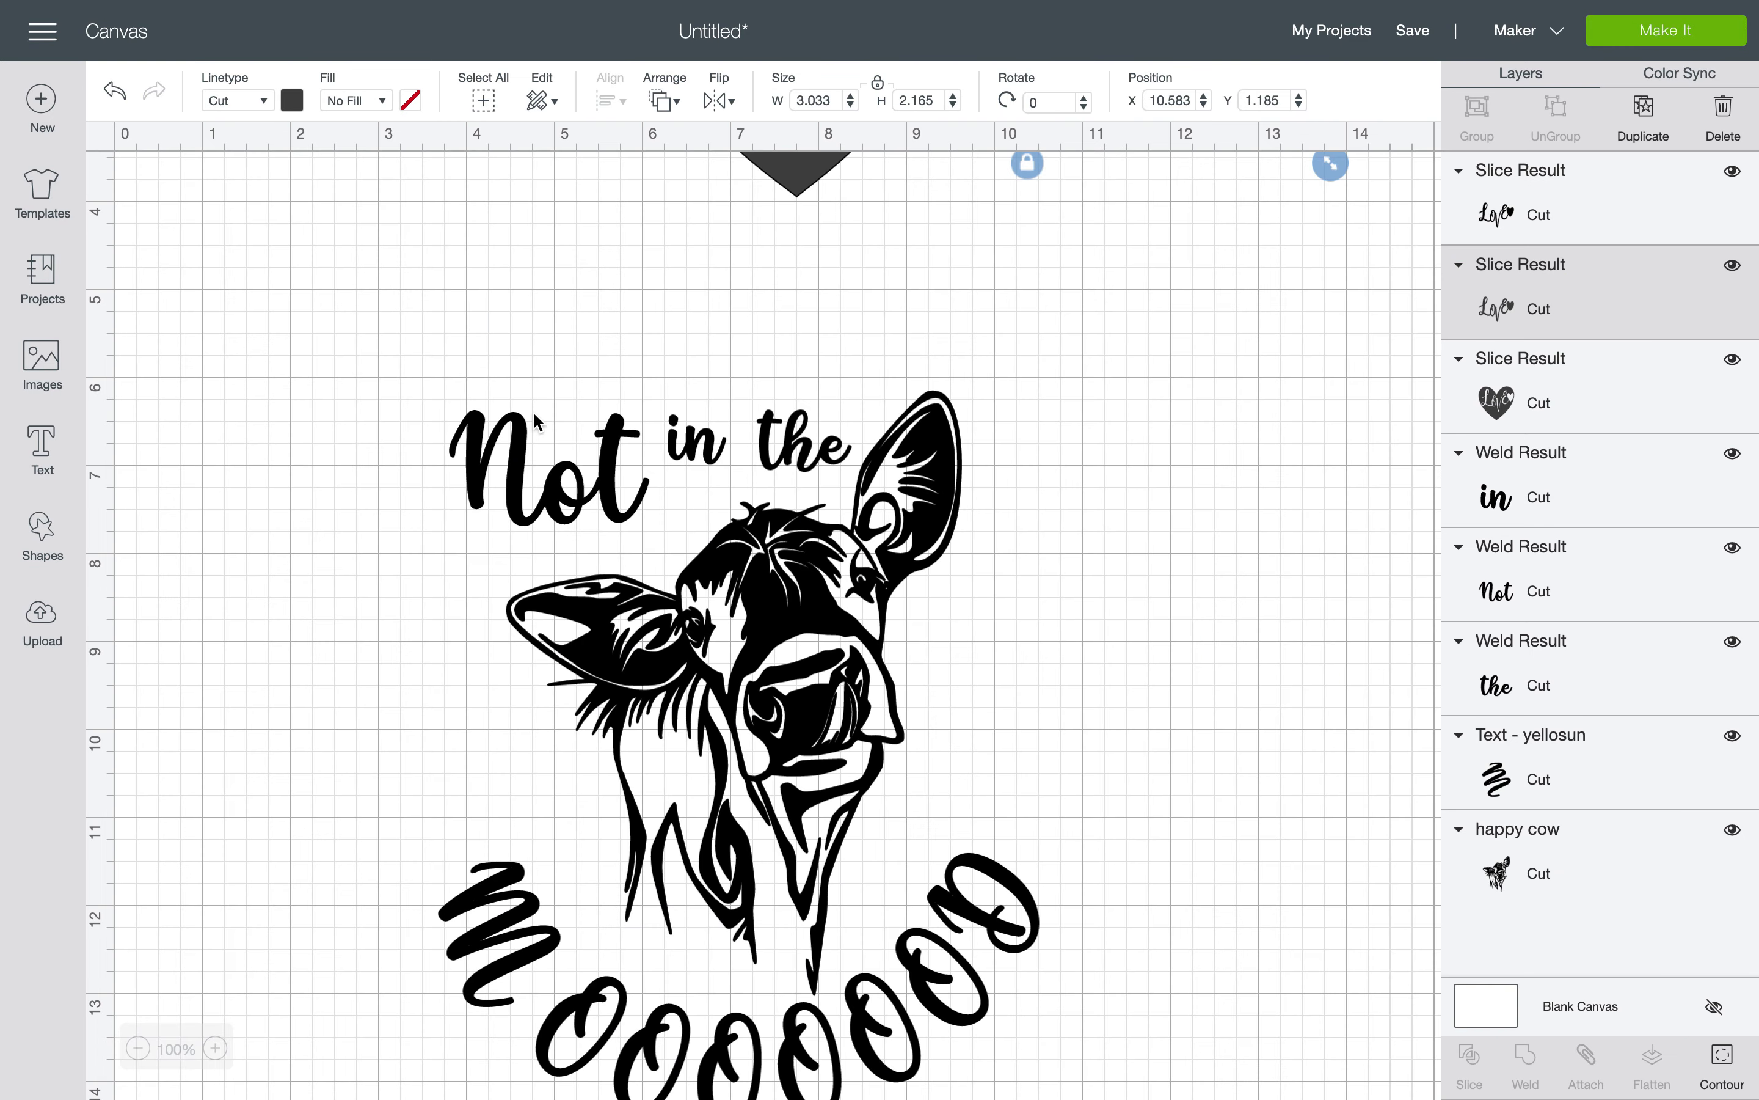
Move the black LOVE piece to about X 2.292, Y 1.143 and delete the grey LOVE piece
{"action": "scroll", "coordinate": [680, 381], "scroll_direction": "up", "scroll_amount": 5}
{"action": "left_click_drag", "start_coordinate": [367, 313], "coordinate": [433, 314]}
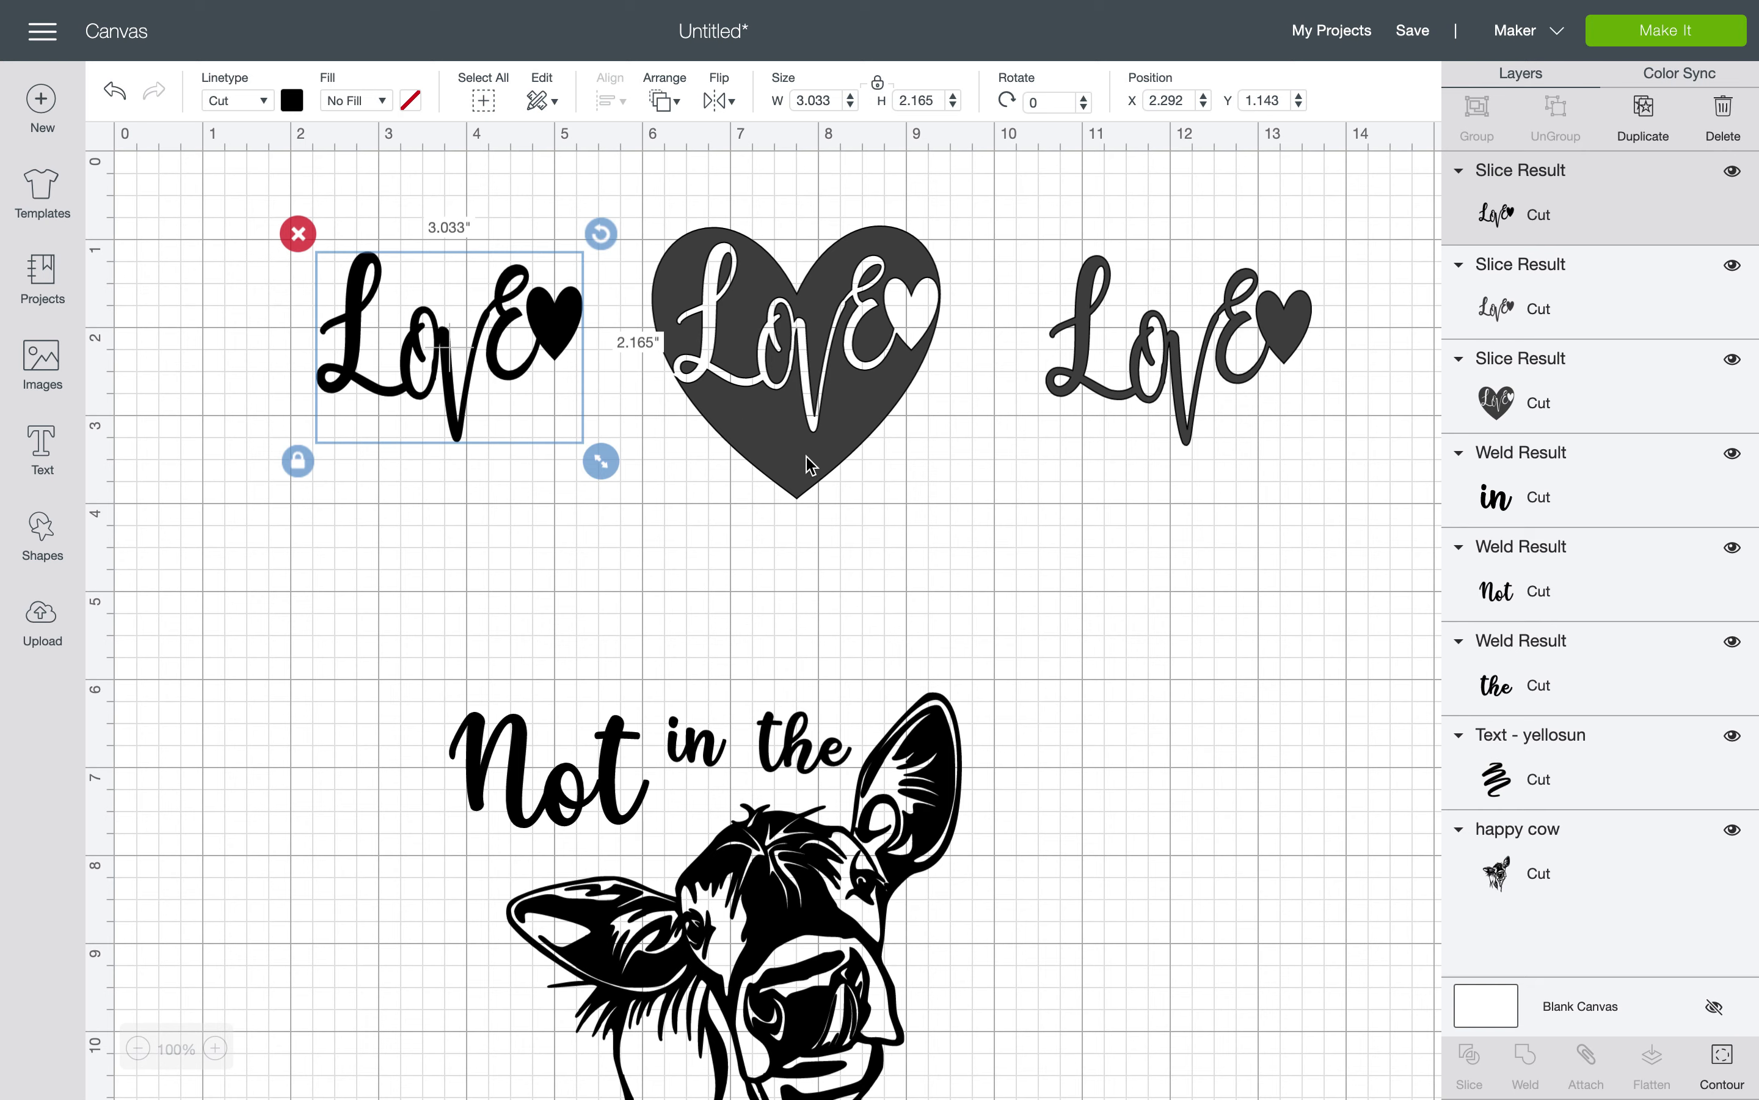
{"action": "left_click", "coordinate": [1151, 408]}
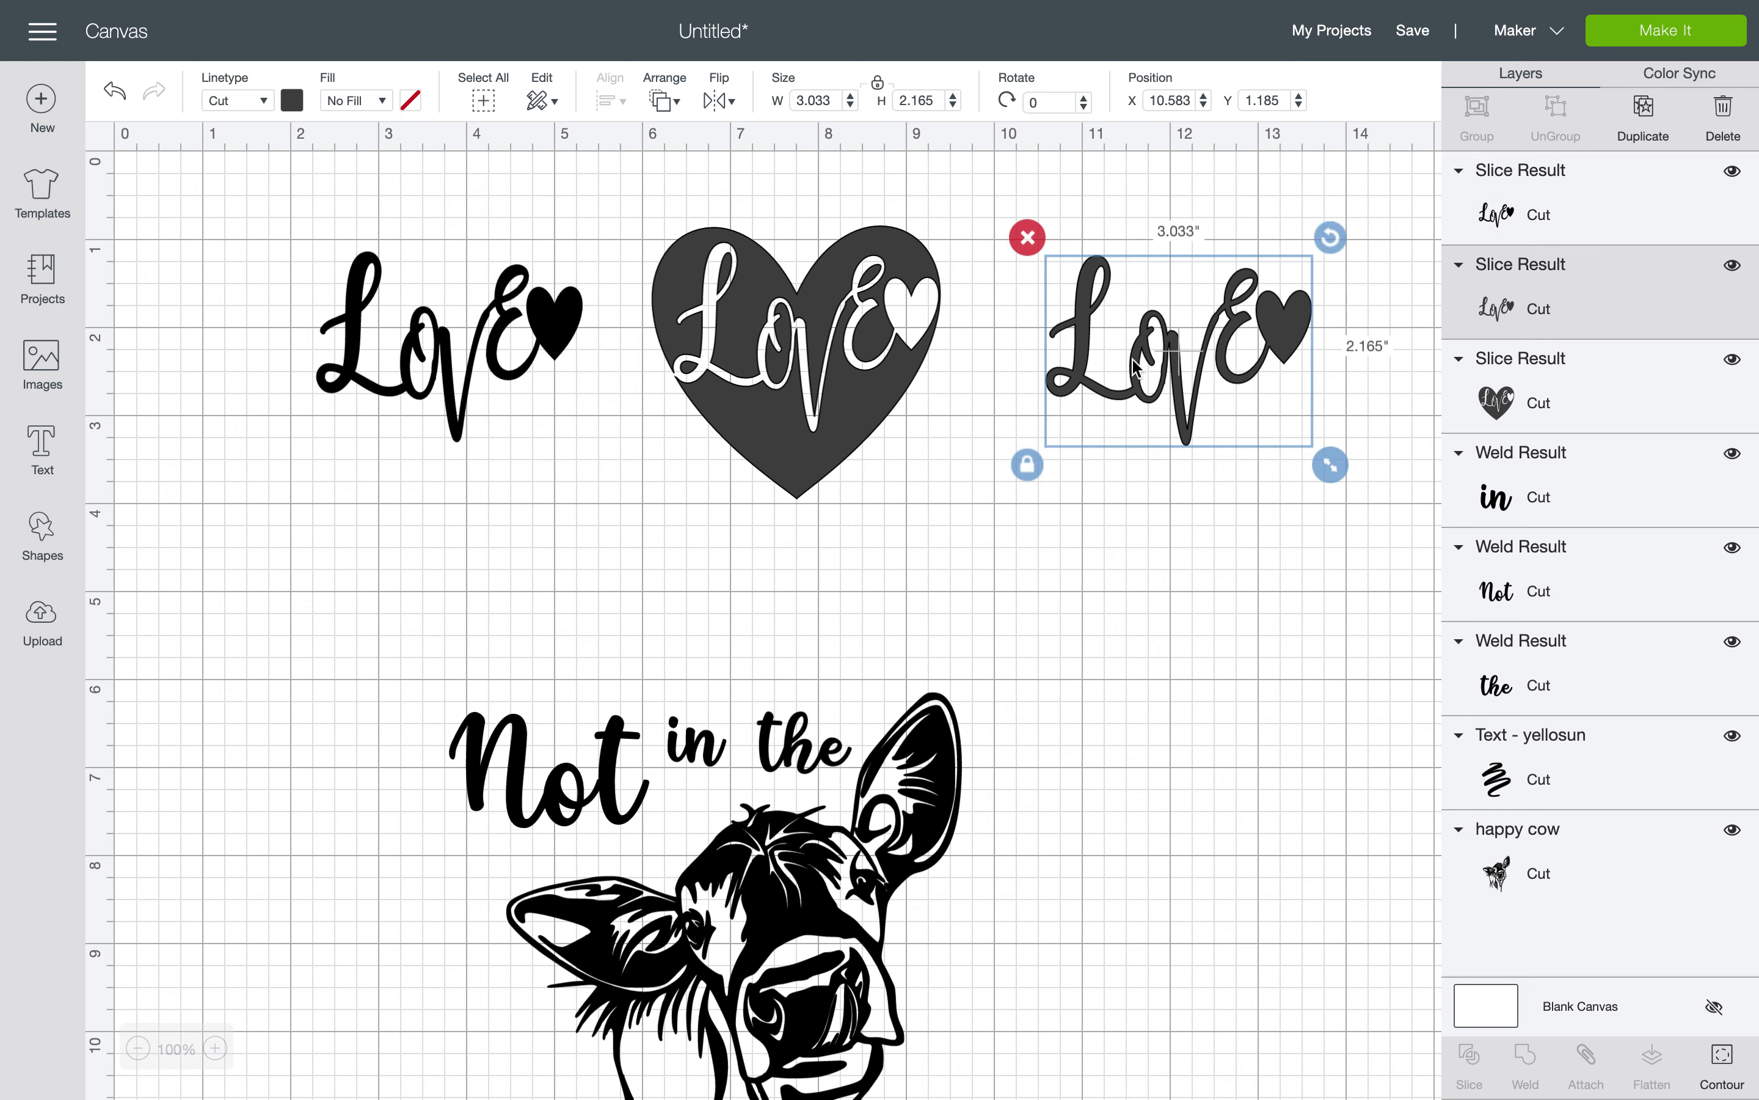
{"action": "left_click", "coordinate": [1028, 237]}
Move the heart with the LOVE cutout to about X 7.57, Y 0.75 and deselect it
{"action": "left_click_drag", "start_coordinate": [838, 318], "coordinate": [969, 305]}
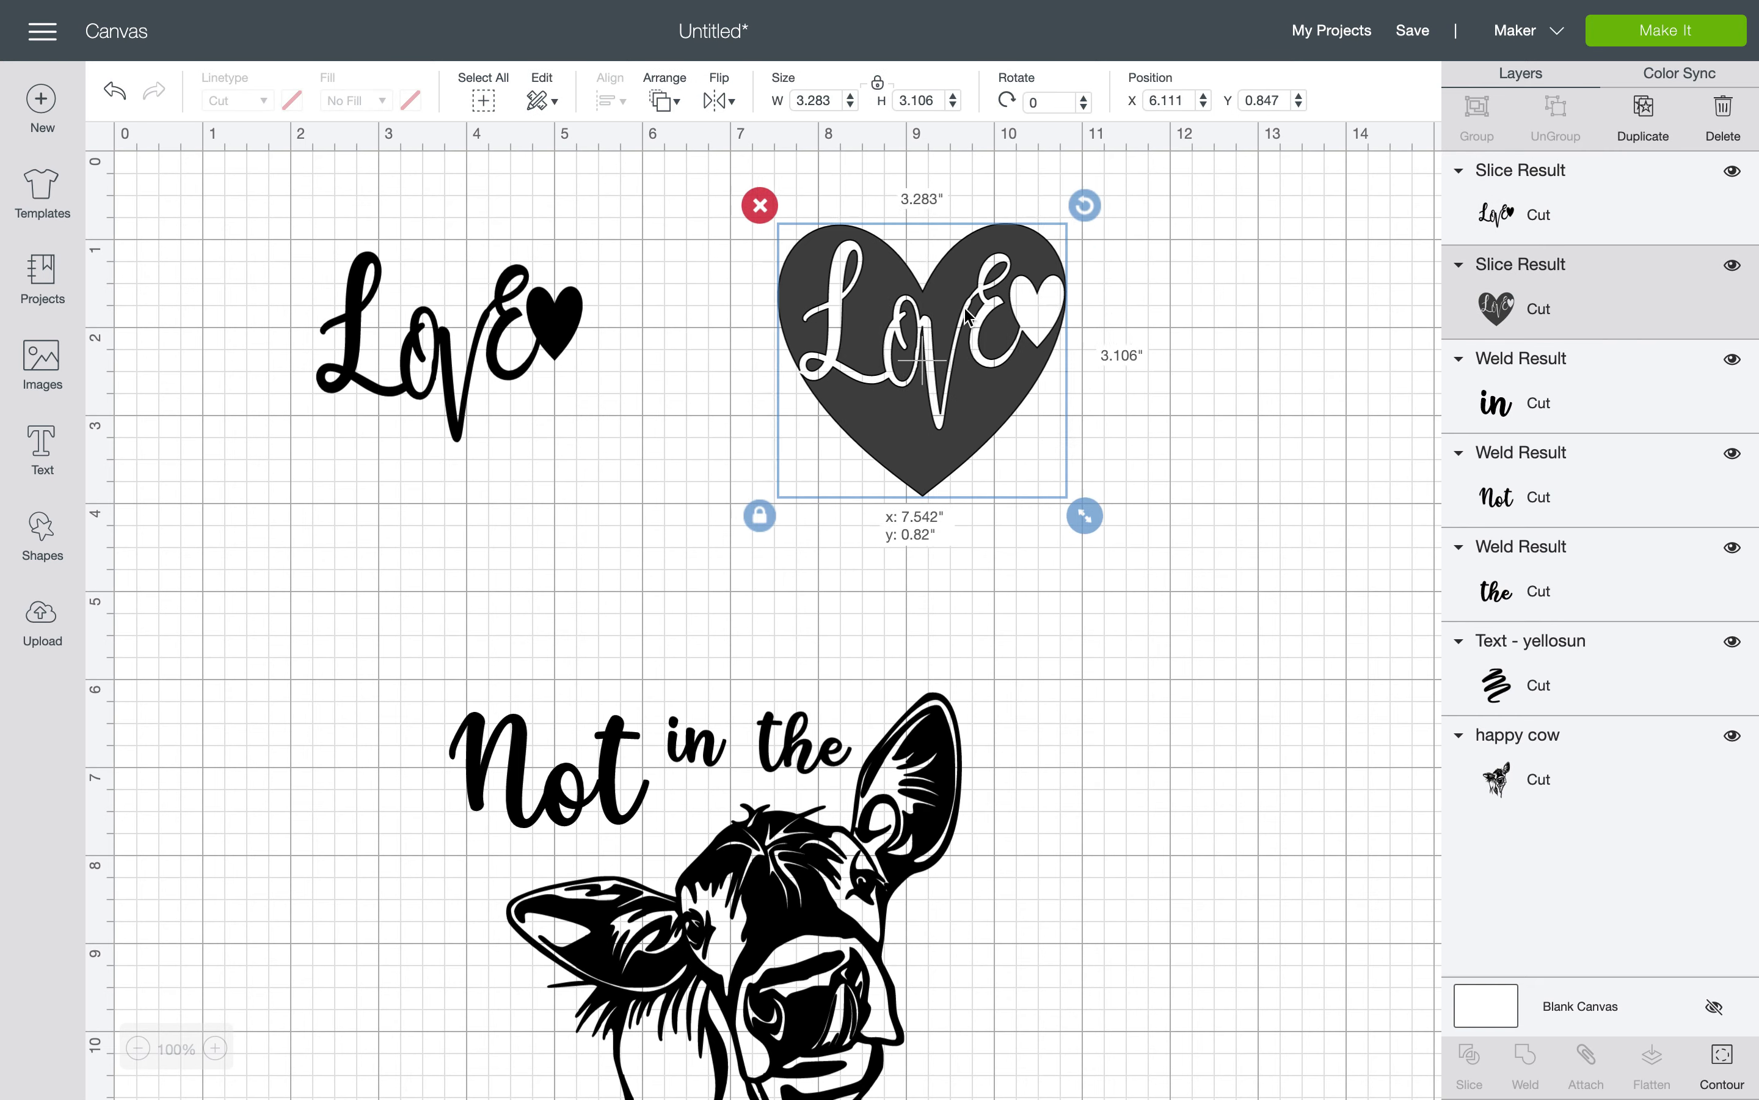
{"action": "scroll", "coordinate": [1086, 623], "scroll_direction": "down", "scroll_amount": 5}
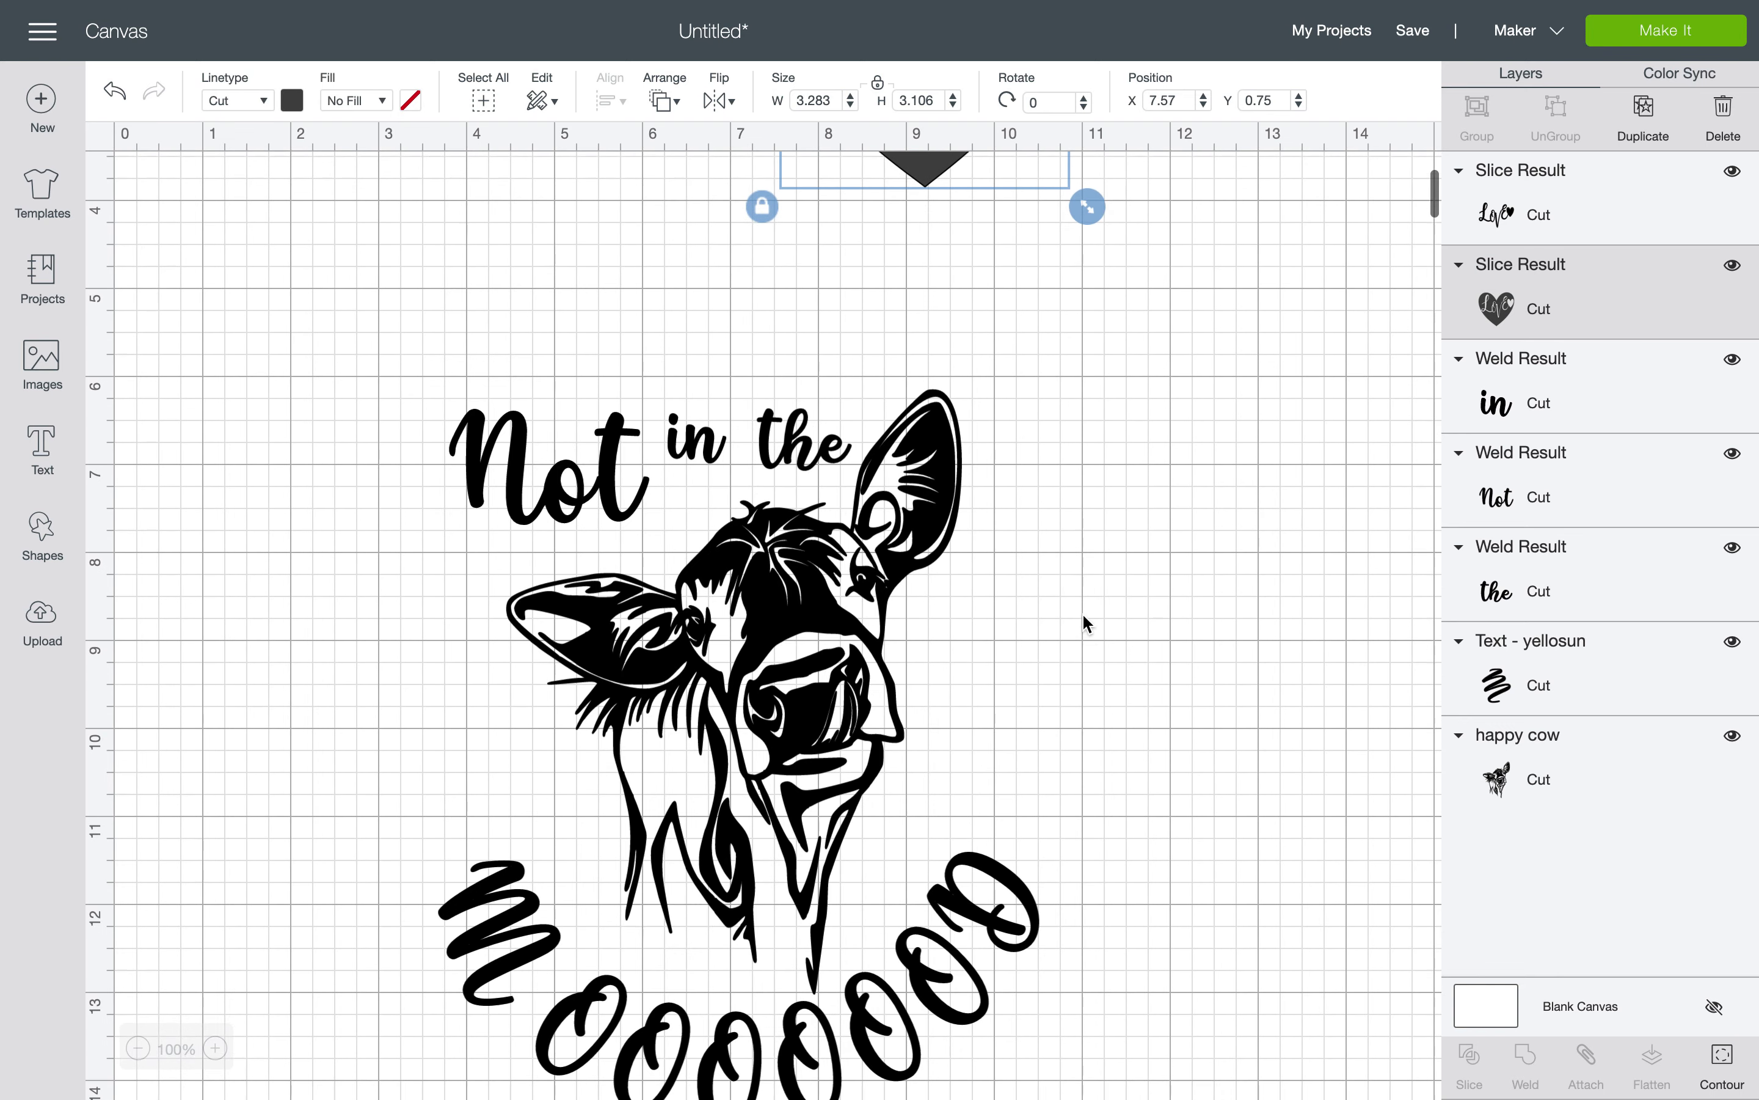
{"action": "left_click", "coordinate": [1130, 578]}
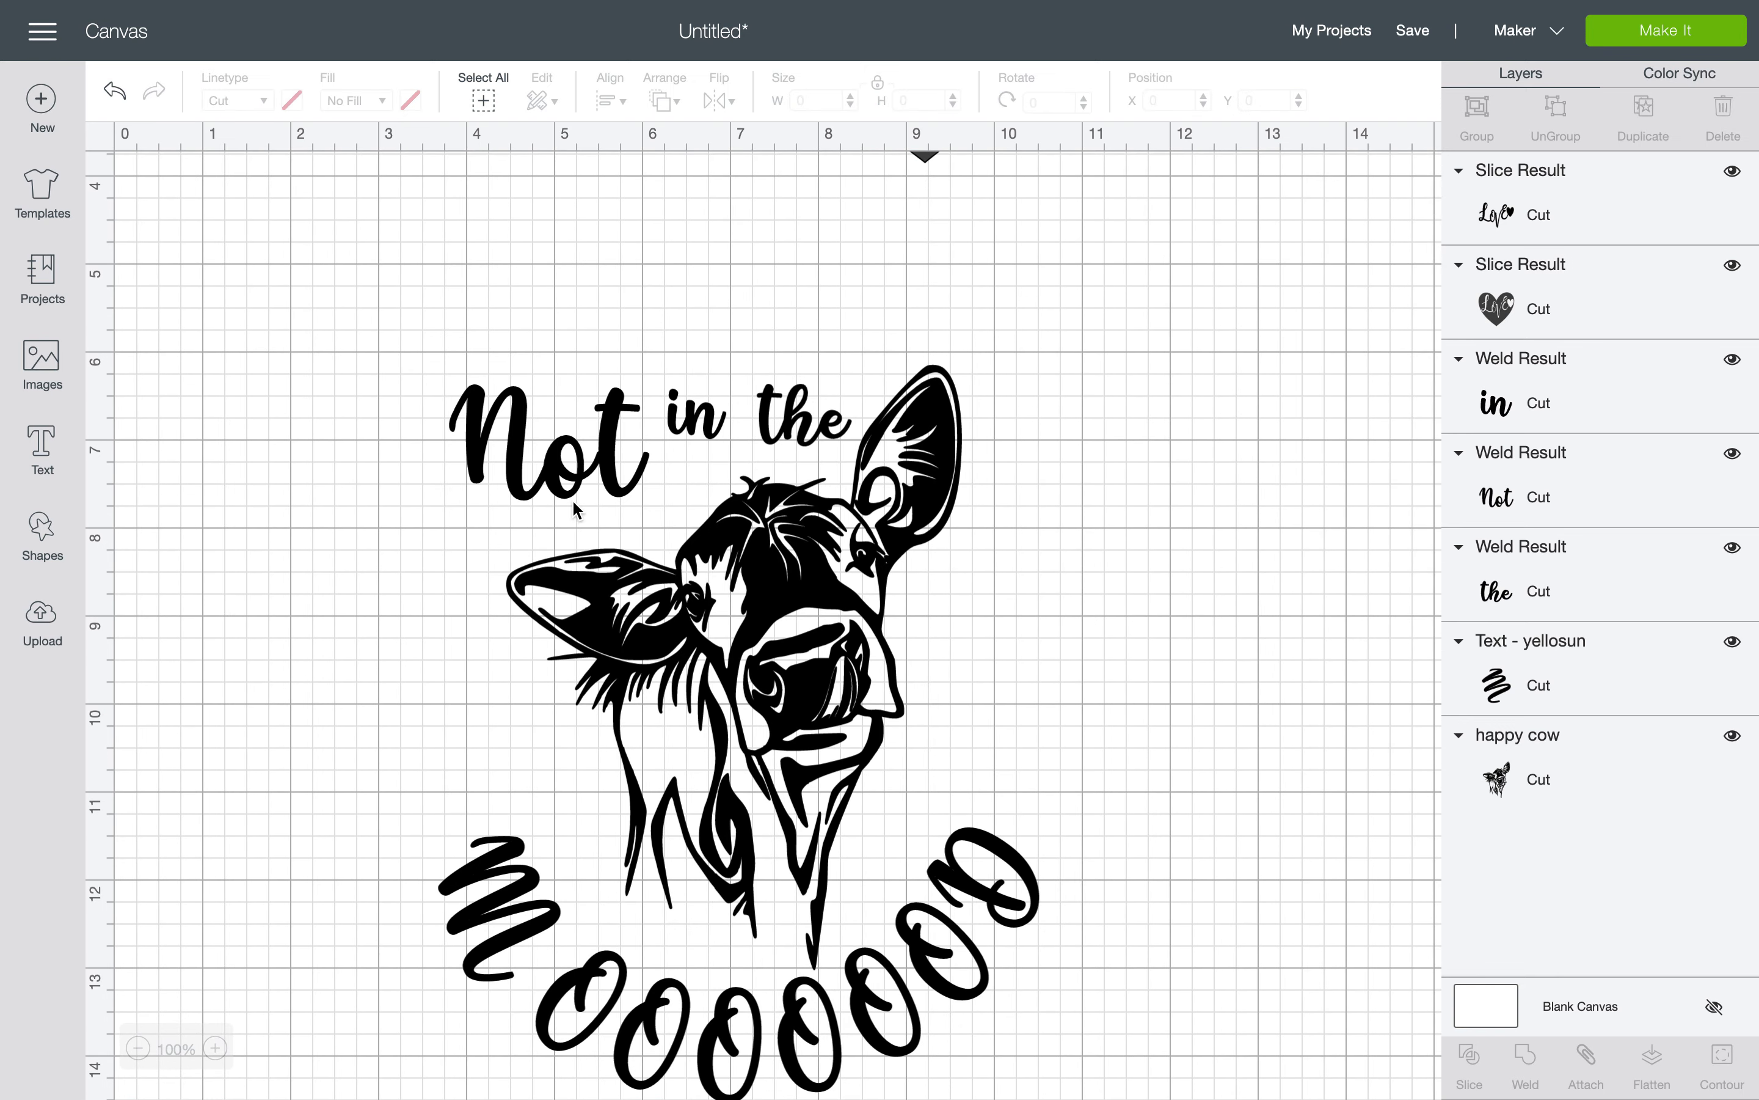
Add the text "H" and place it on the empty canvas beside the cow at about X 12.861, Y 4.667
{"action": "scroll", "coordinate": [432, 589], "scroll_direction": "up", "scroll_amount": 5}
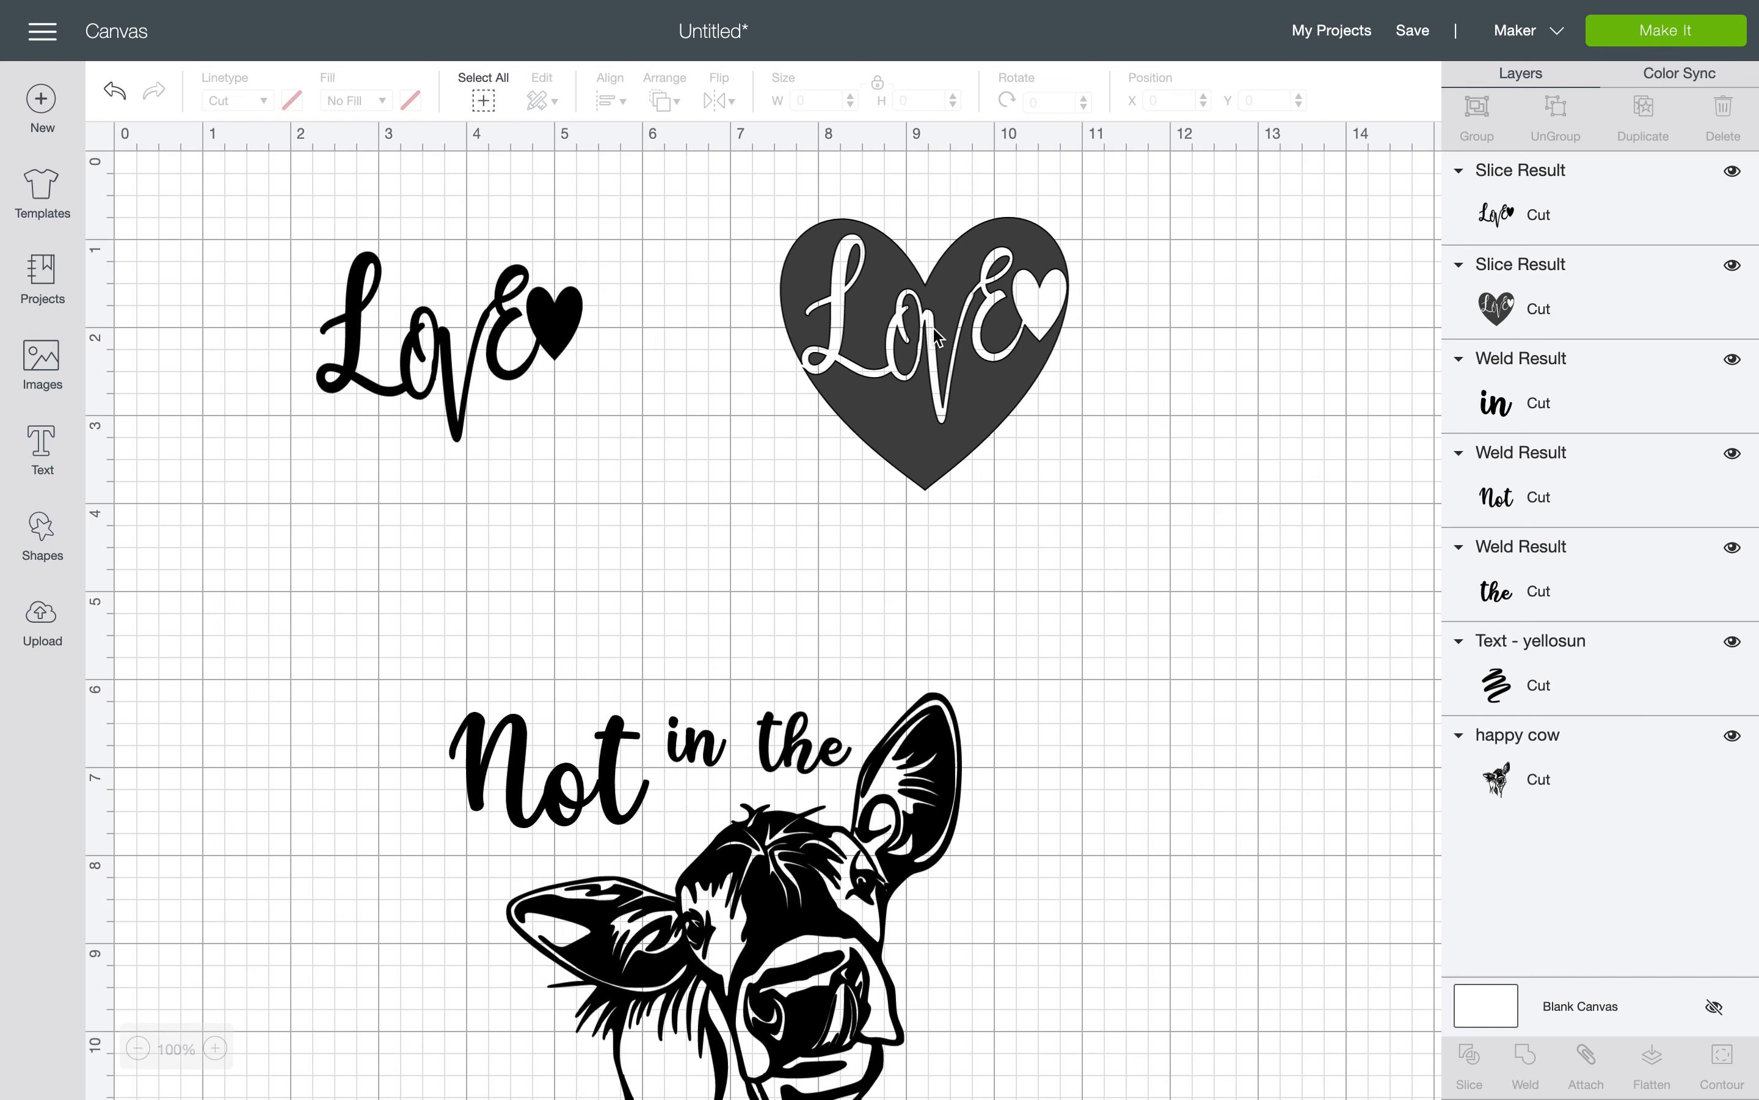
{"action": "scroll", "coordinate": [620, 496], "scroll_direction": "right", "scroll_amount": 1}
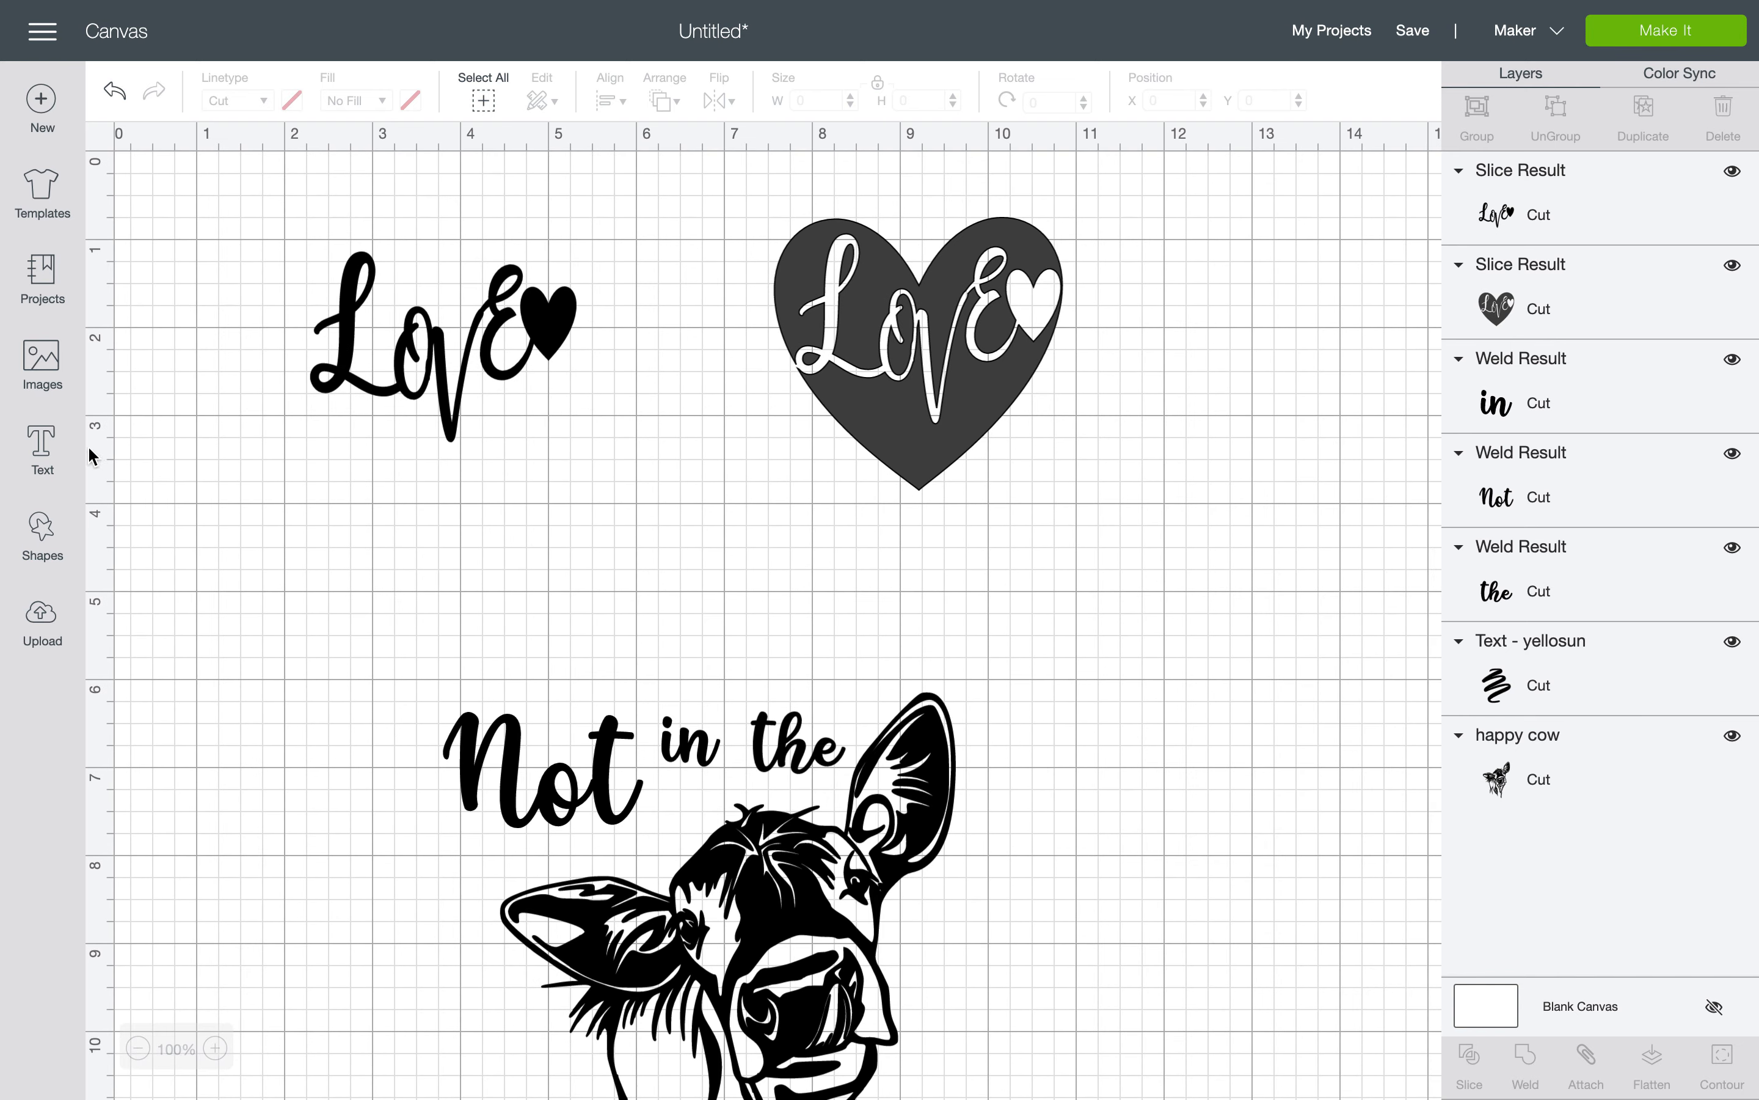
{"action": "left_click", "coordinate": [65, 438]}
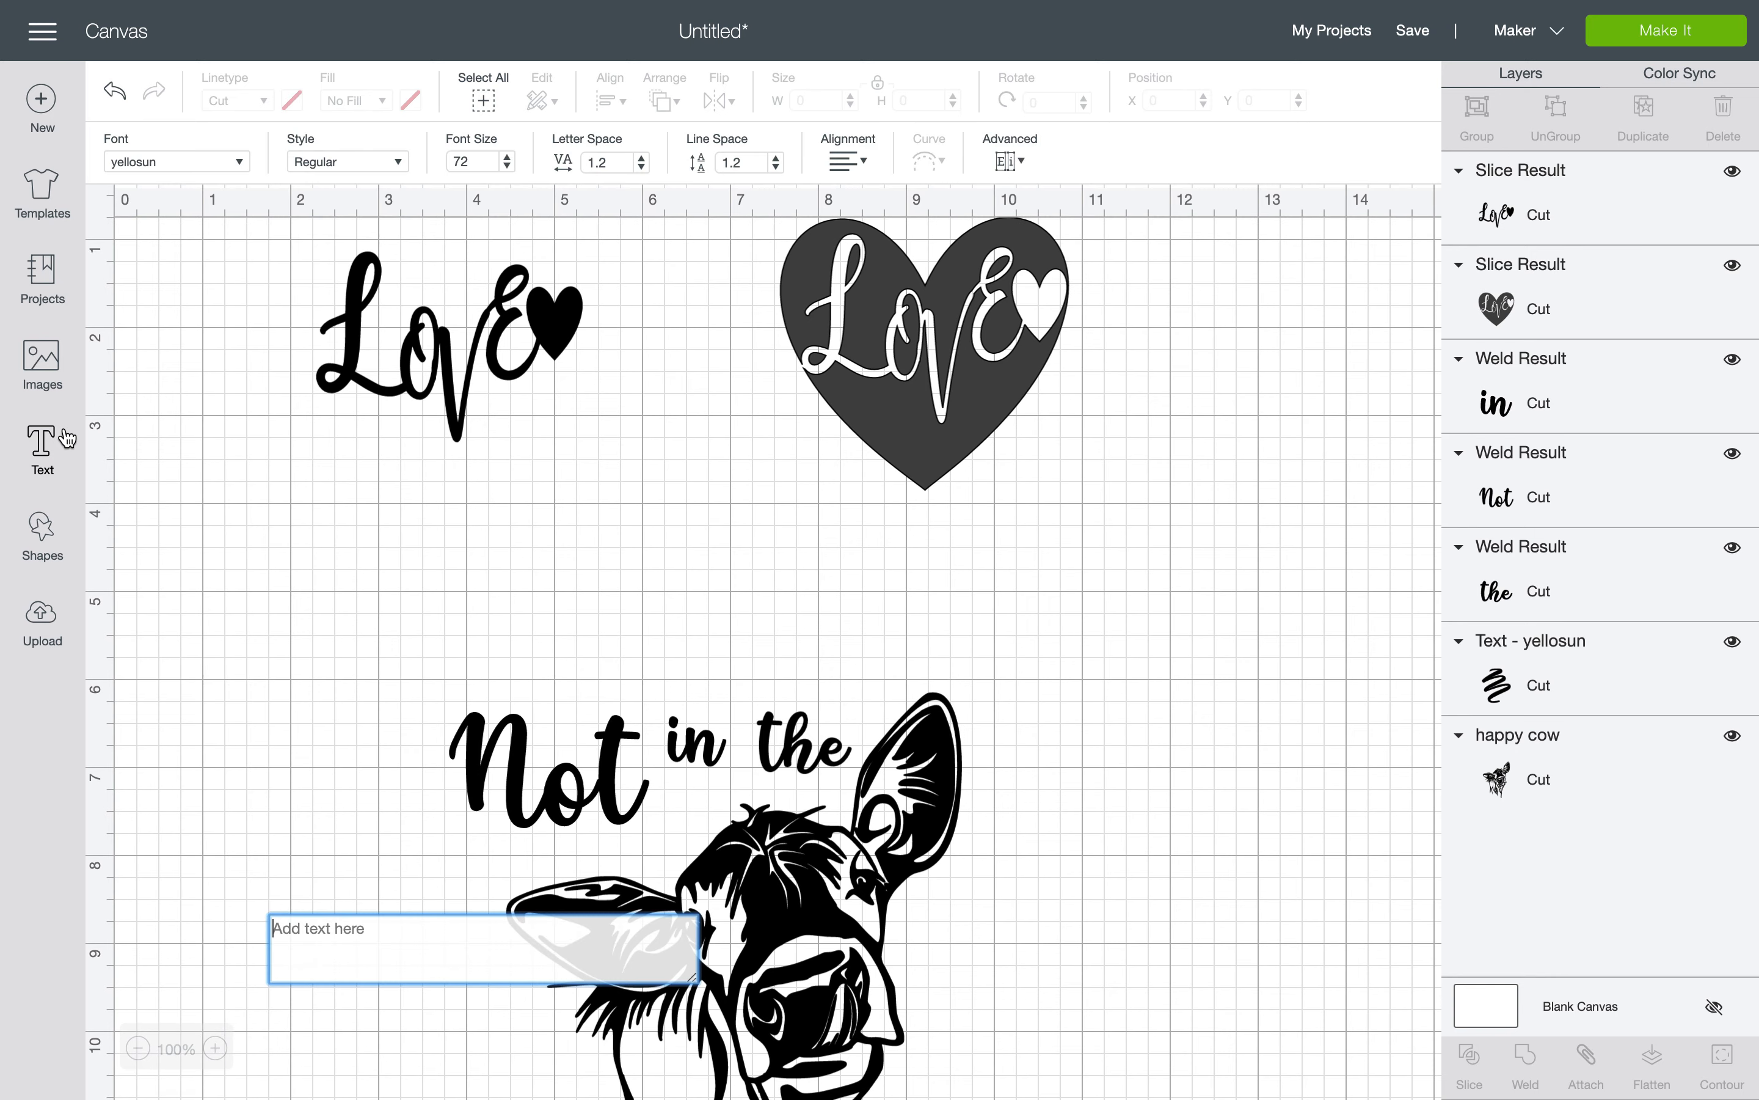
{"action": "type", "text": "H"}
{"action": "left_click_drag", "start_coordinate": [338, 894], "coordinate": [1271, 594]}
{"action": "scroll", "coordinate": [1271, 594], "scroll_direction": "right", "scroll_amount": 3}
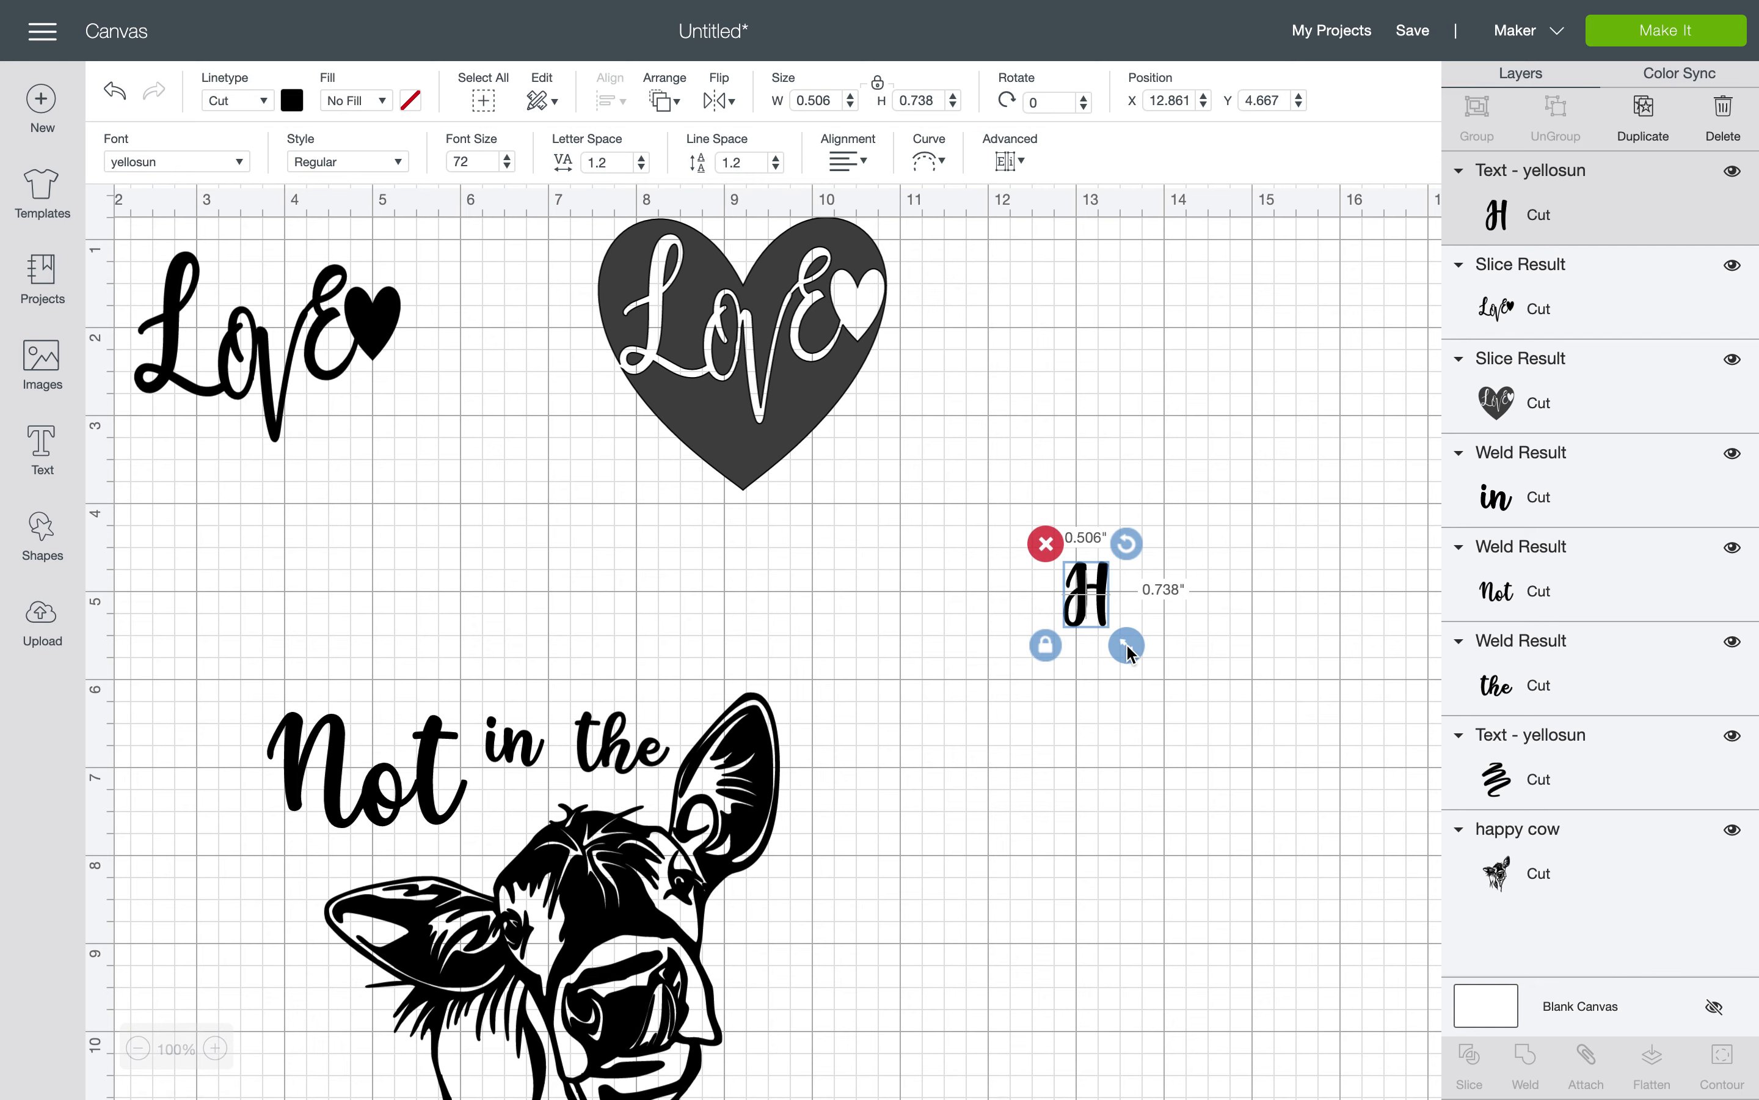
Enlarge the letter H to about 2.8 by 4.1 inches and move it to about X 12.306, Y 3.264
{"action": "left_click_drag", "start_coordinate": [1129, 651], "coordinate": [1245, 819]}
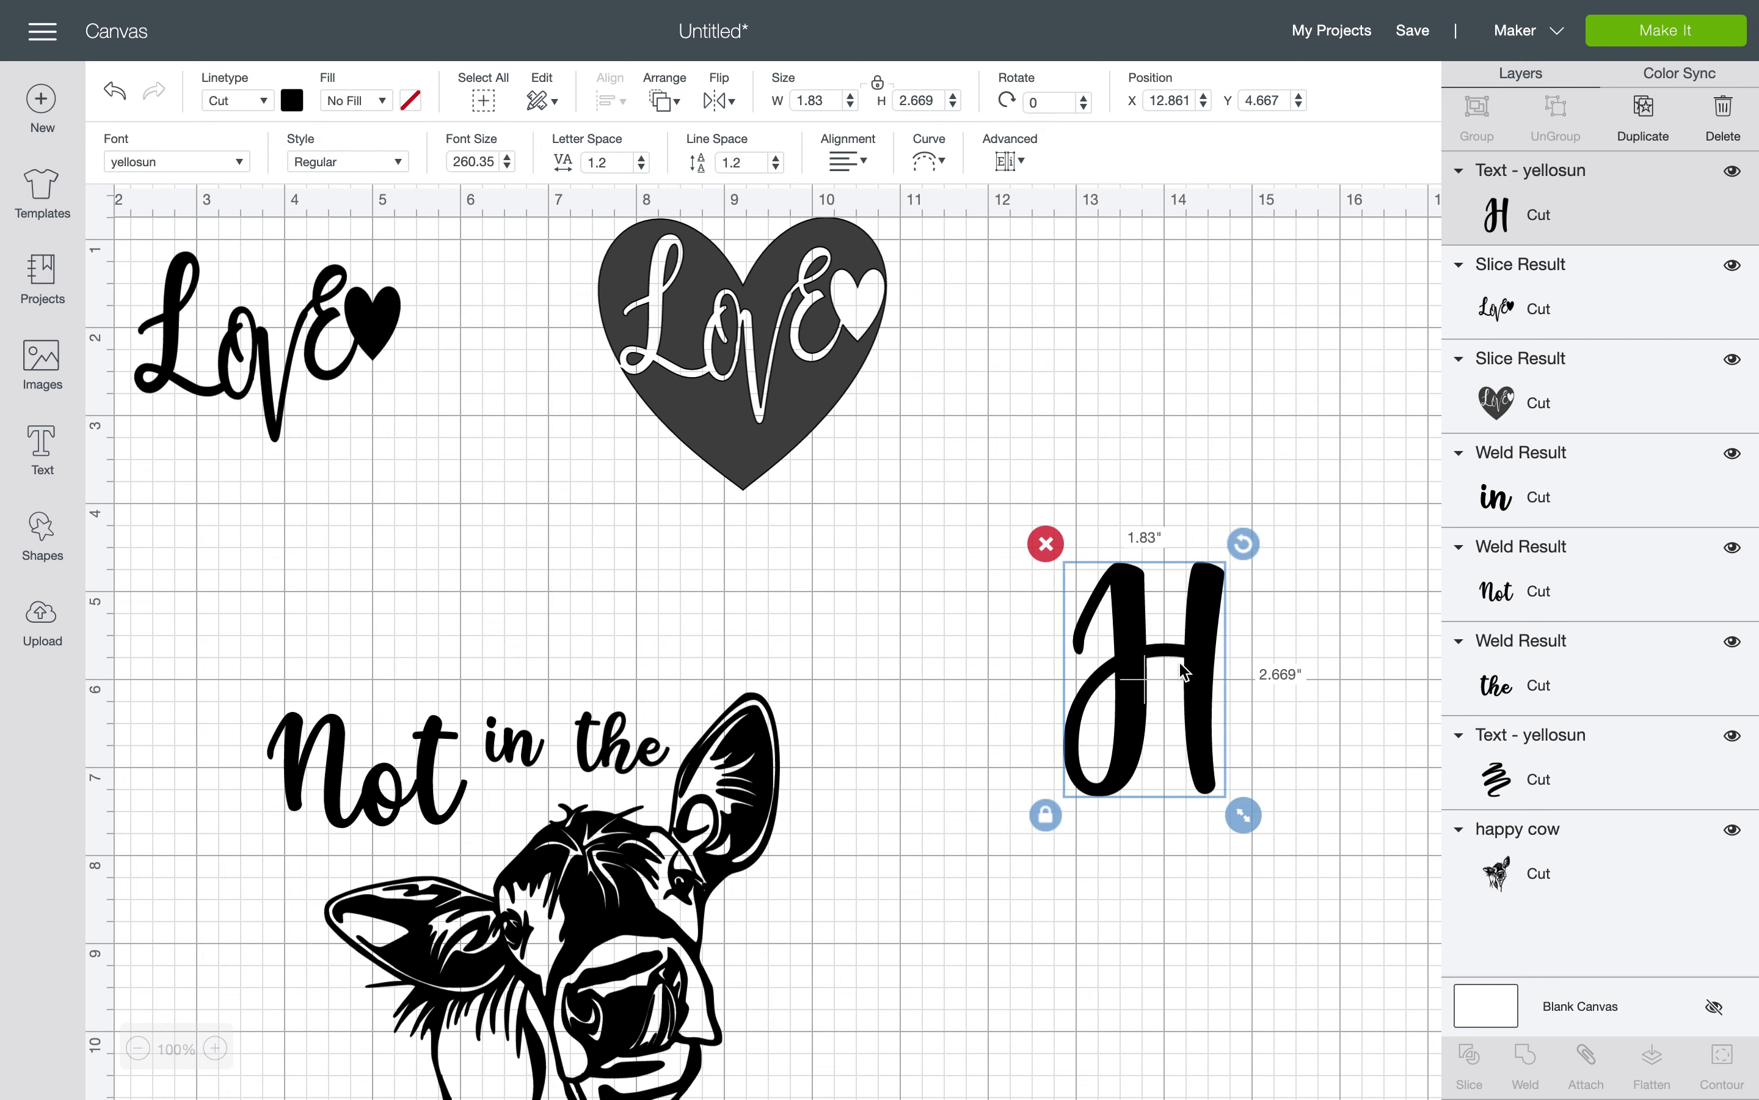
{"action": "left_click_drag", "start_coordinate": [1182, 670], "coordinate": [1134, 547]}
{"action": "left_click_drag", "start_coordinate": [1197, 694], "coordinate": [1280, 817]}
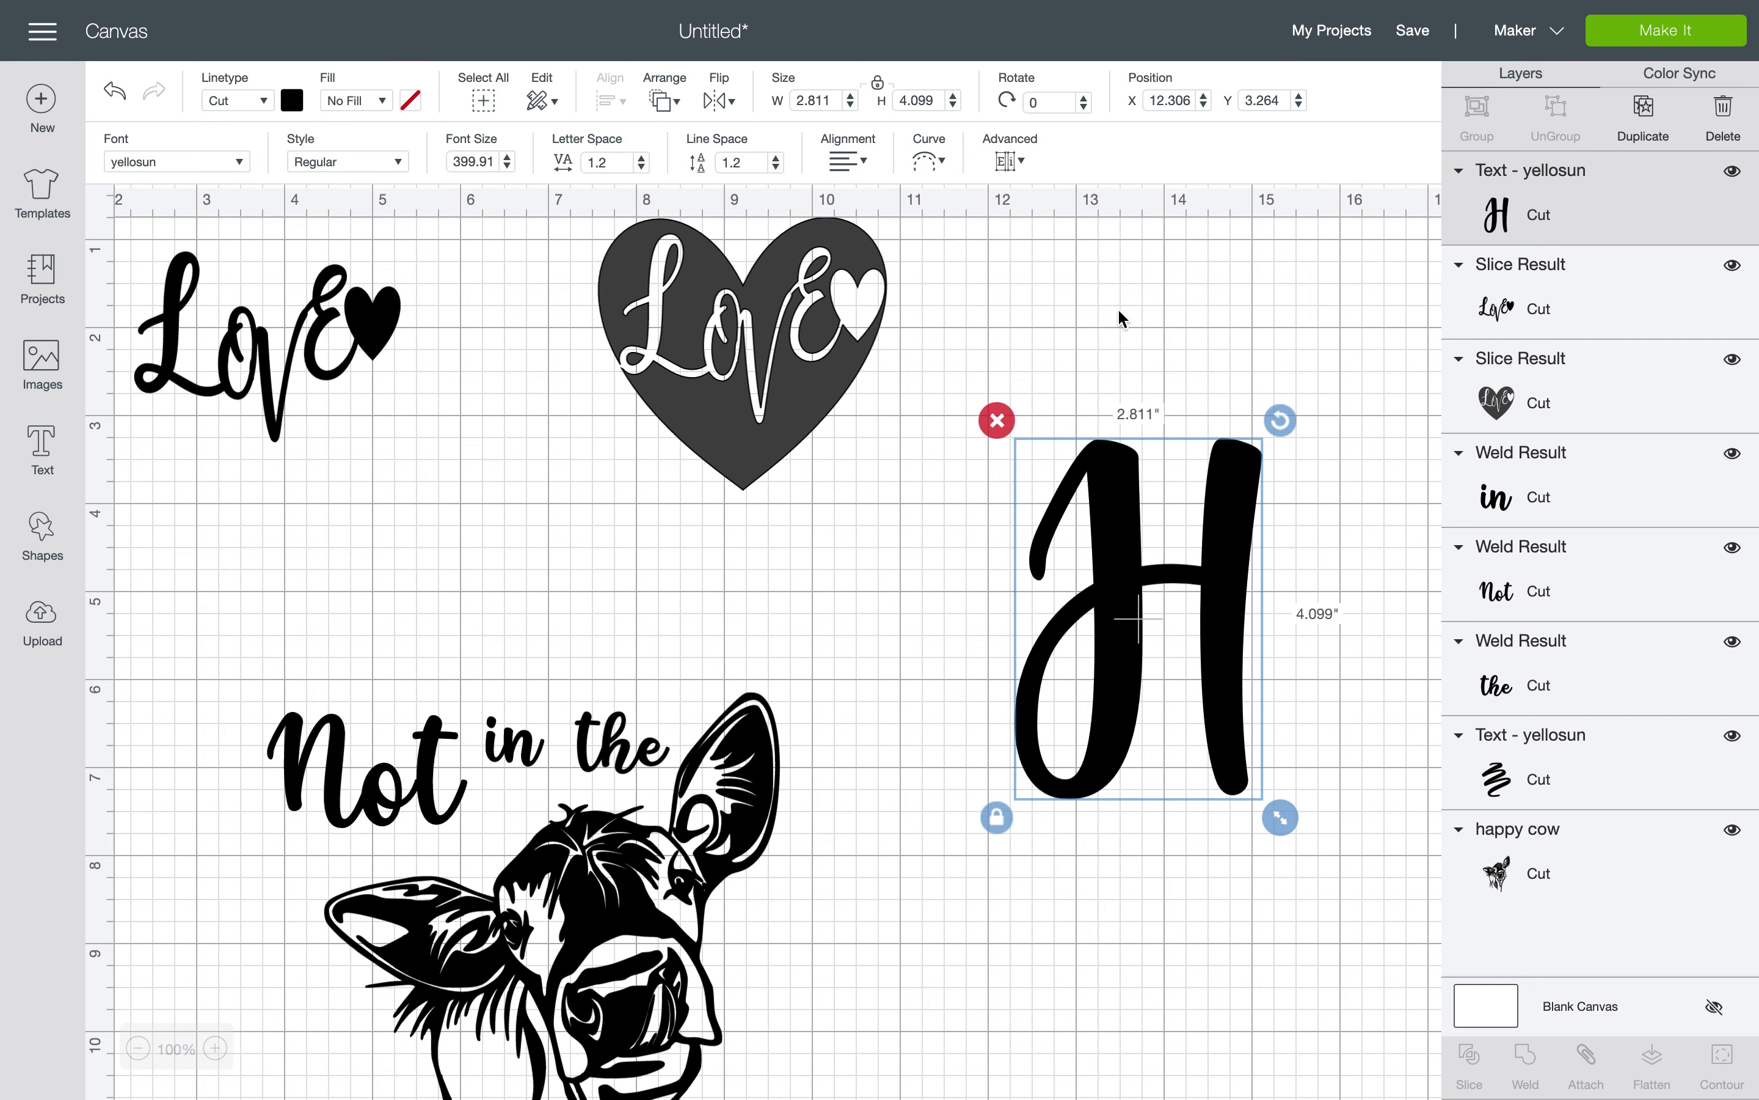
Unlock the H's proportions and stretch it freely, squashing it to about 2.32 by 0.81 inches, narrowing it and widening it again
{"action": "left_click", "coordinate": [930, 161]}
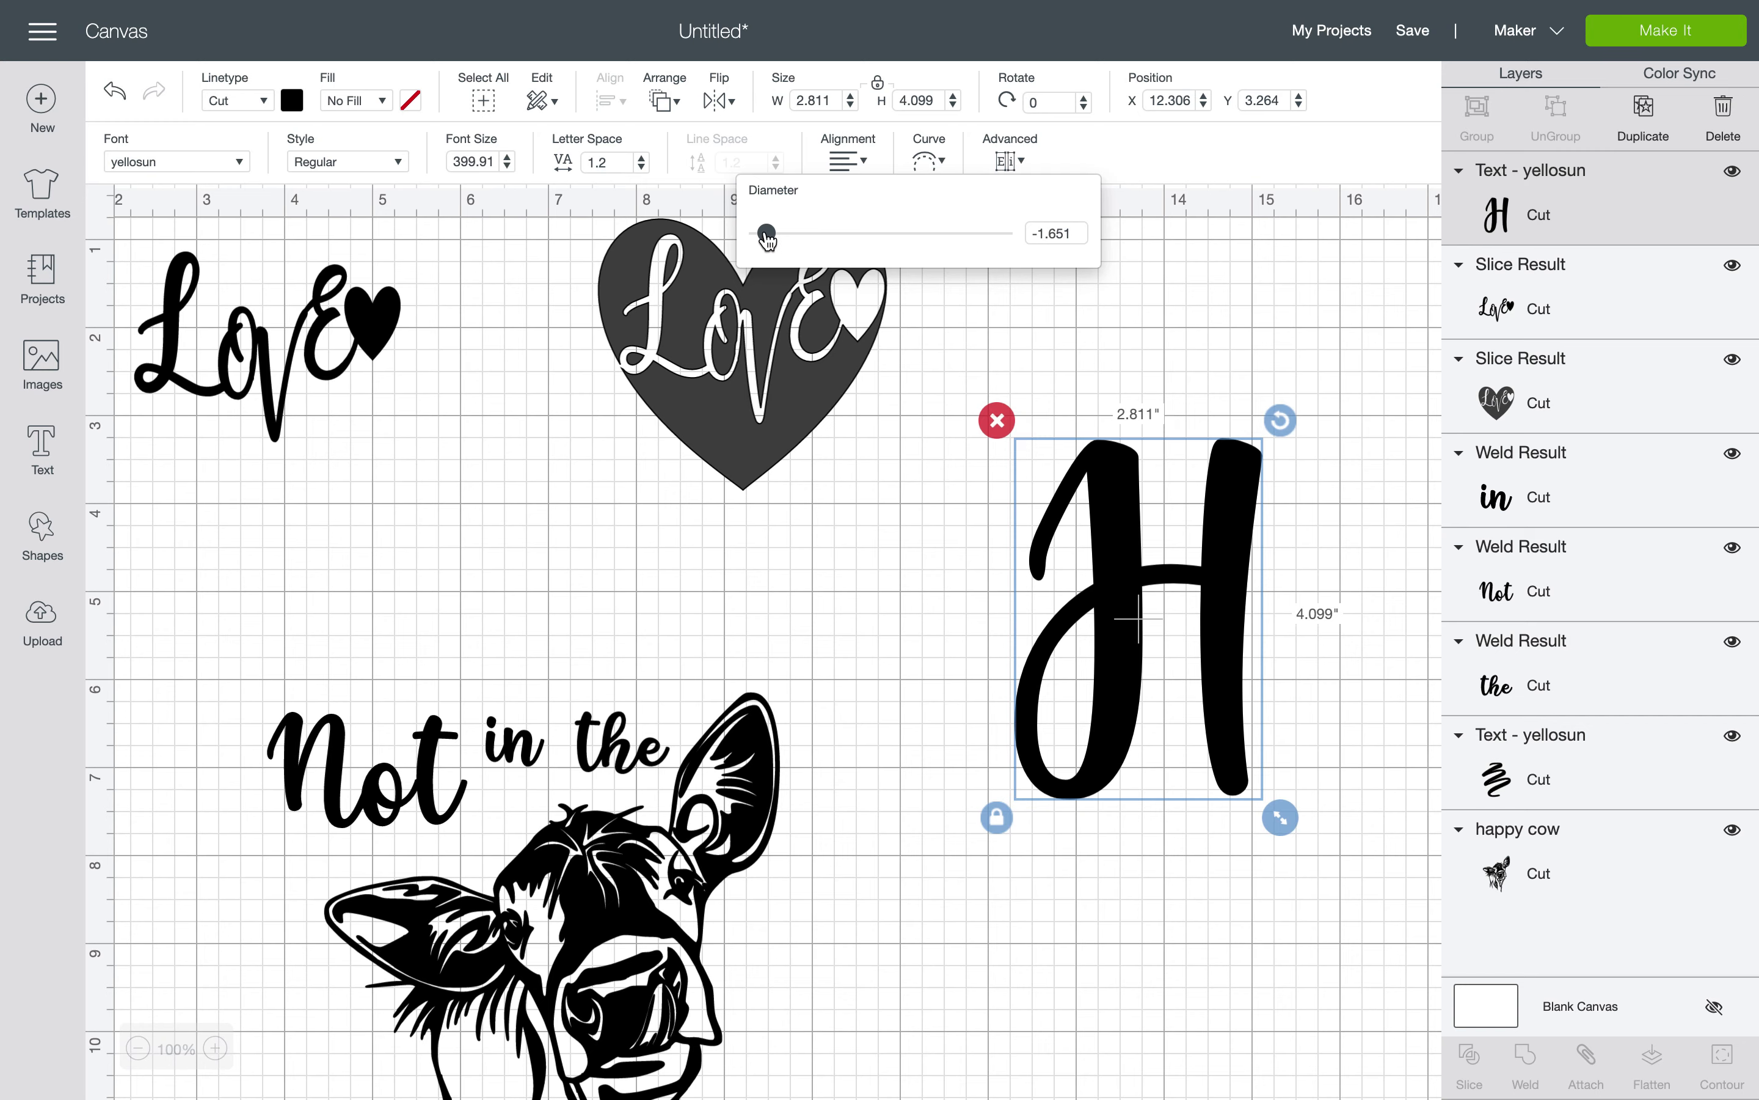
{"action": "left_click", "coordinate": [1005, 300]}
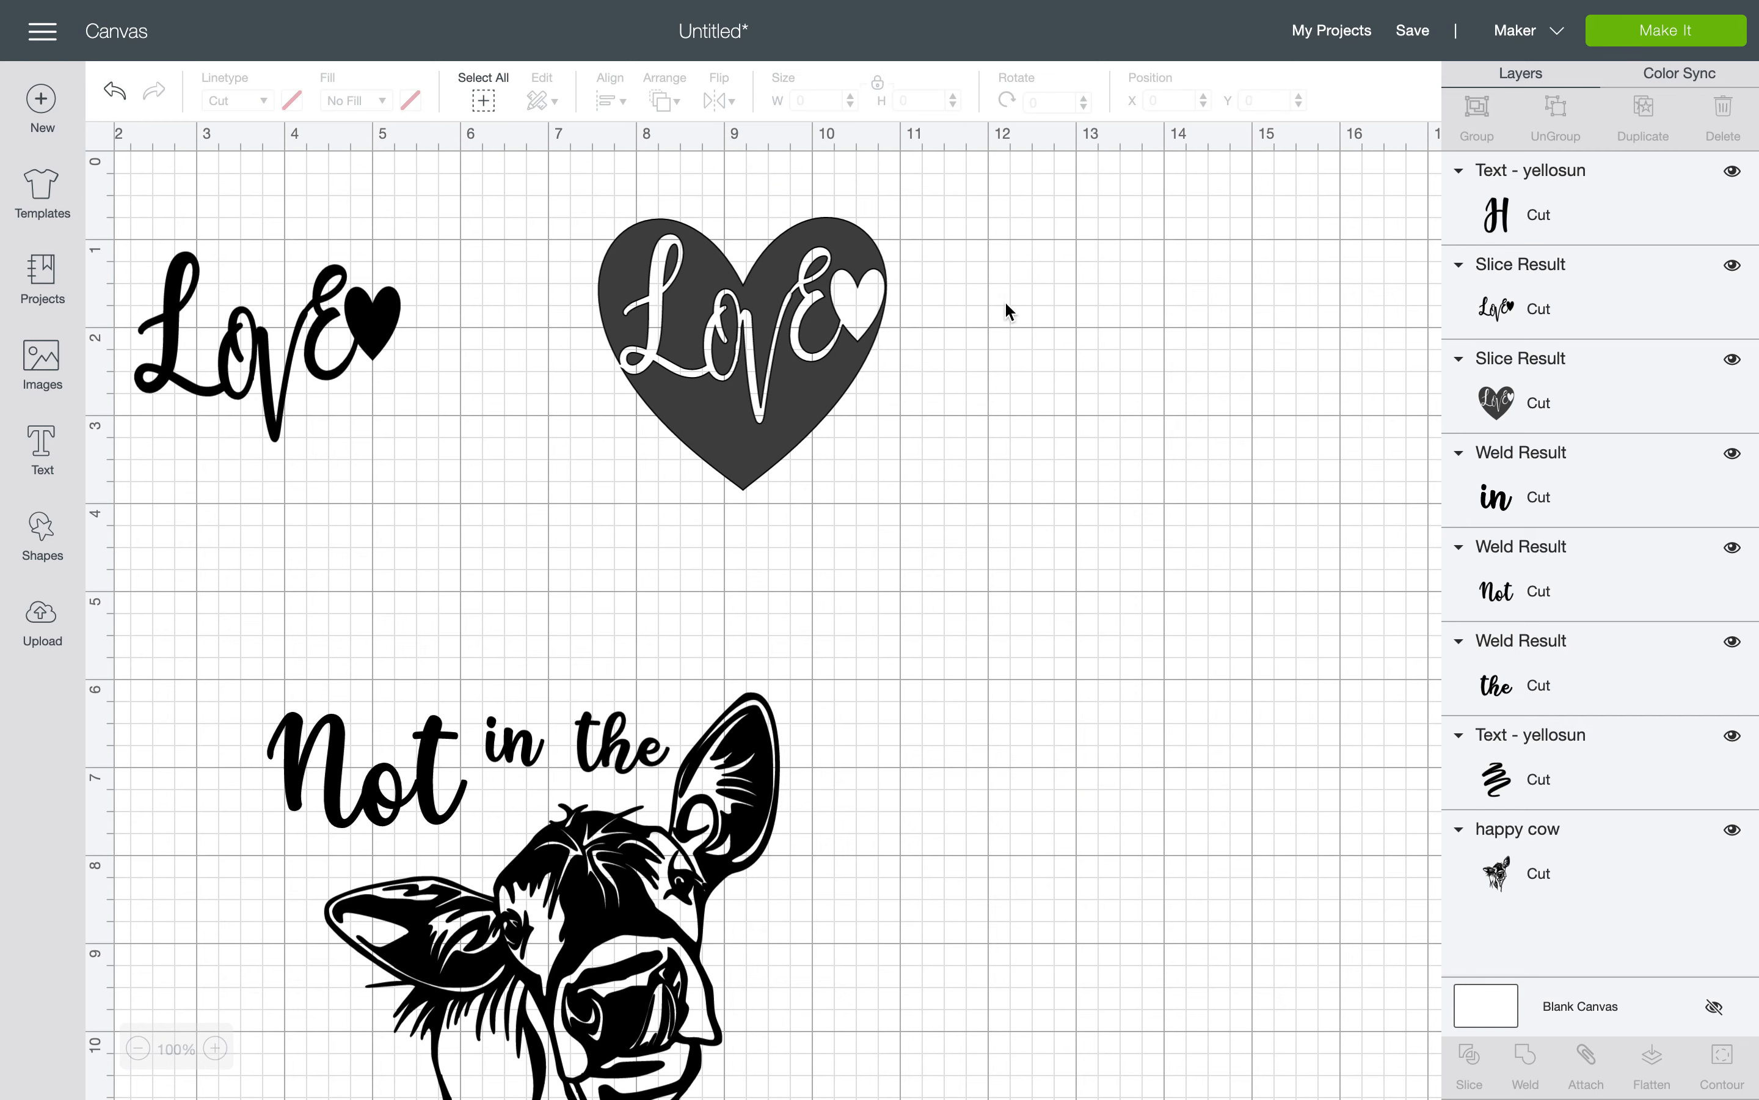
{"action": "left_click", "coordinate": [1139, 513]}
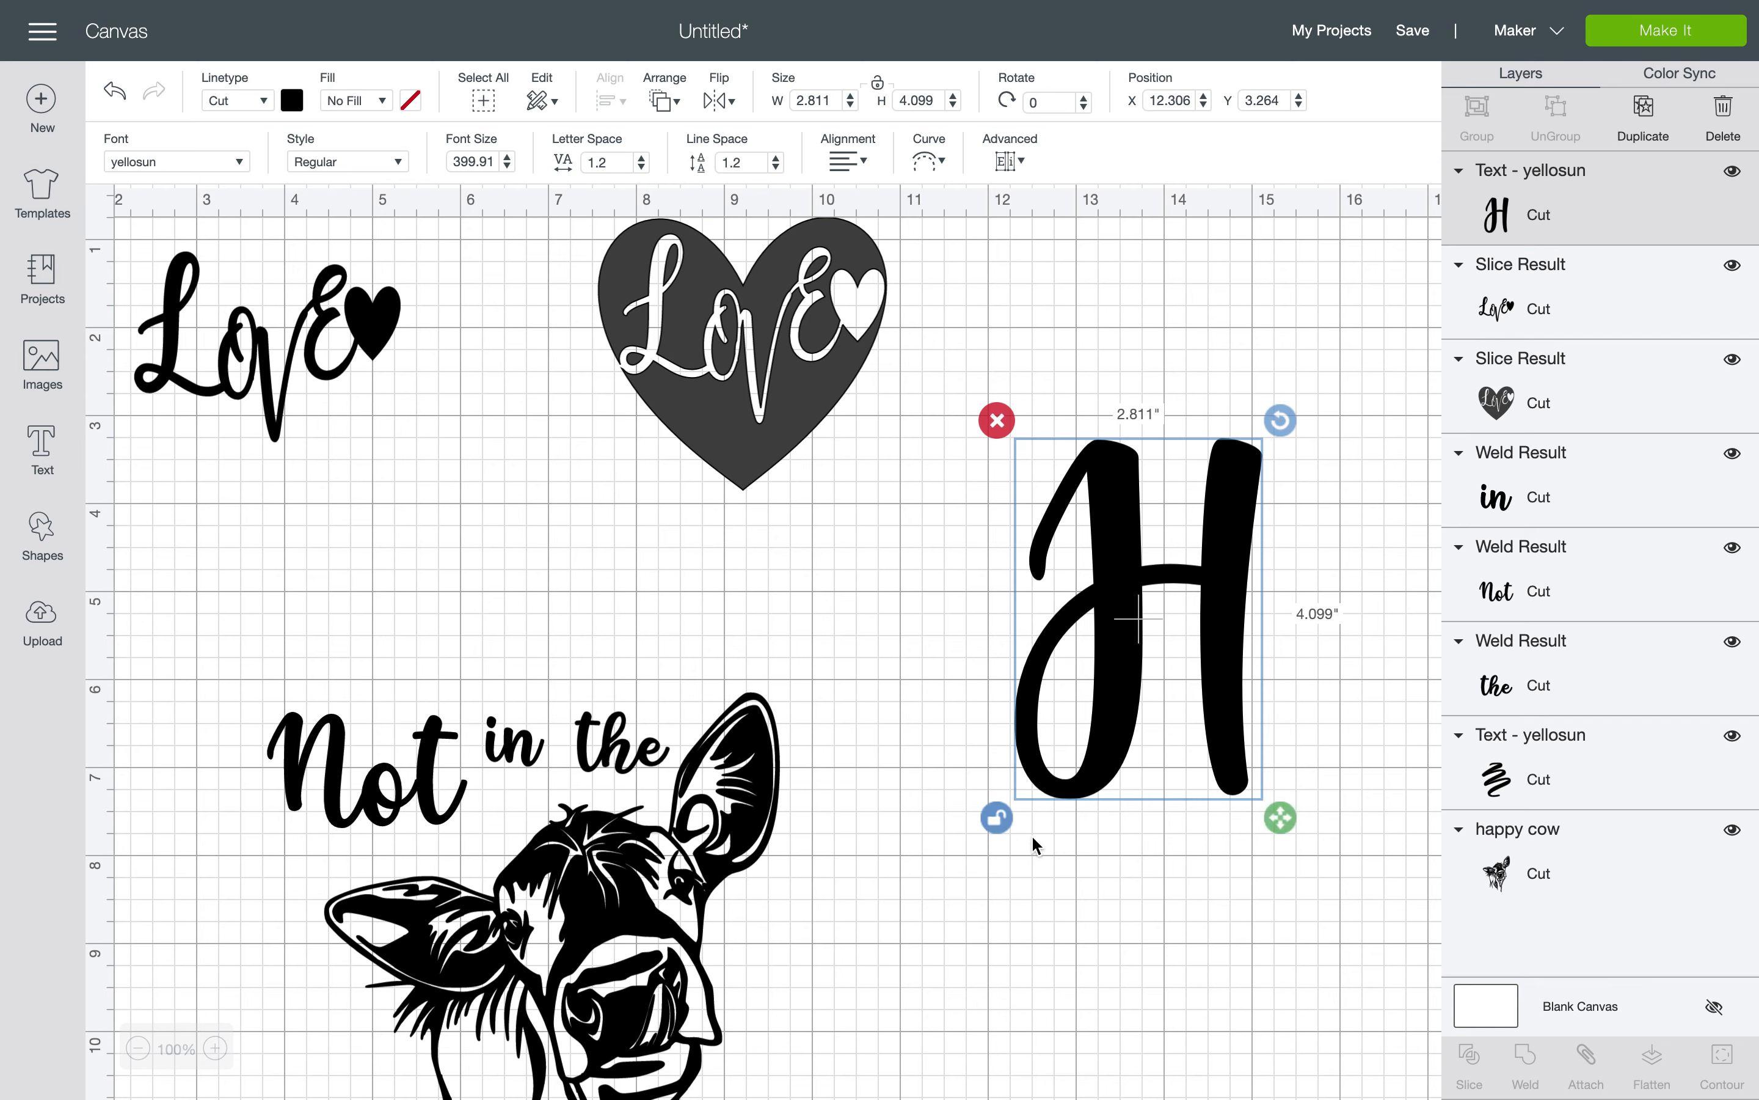
{"action": "left_click_drag", "start_coordinate": [1290, 820], "coordinate": [1246, 533]}
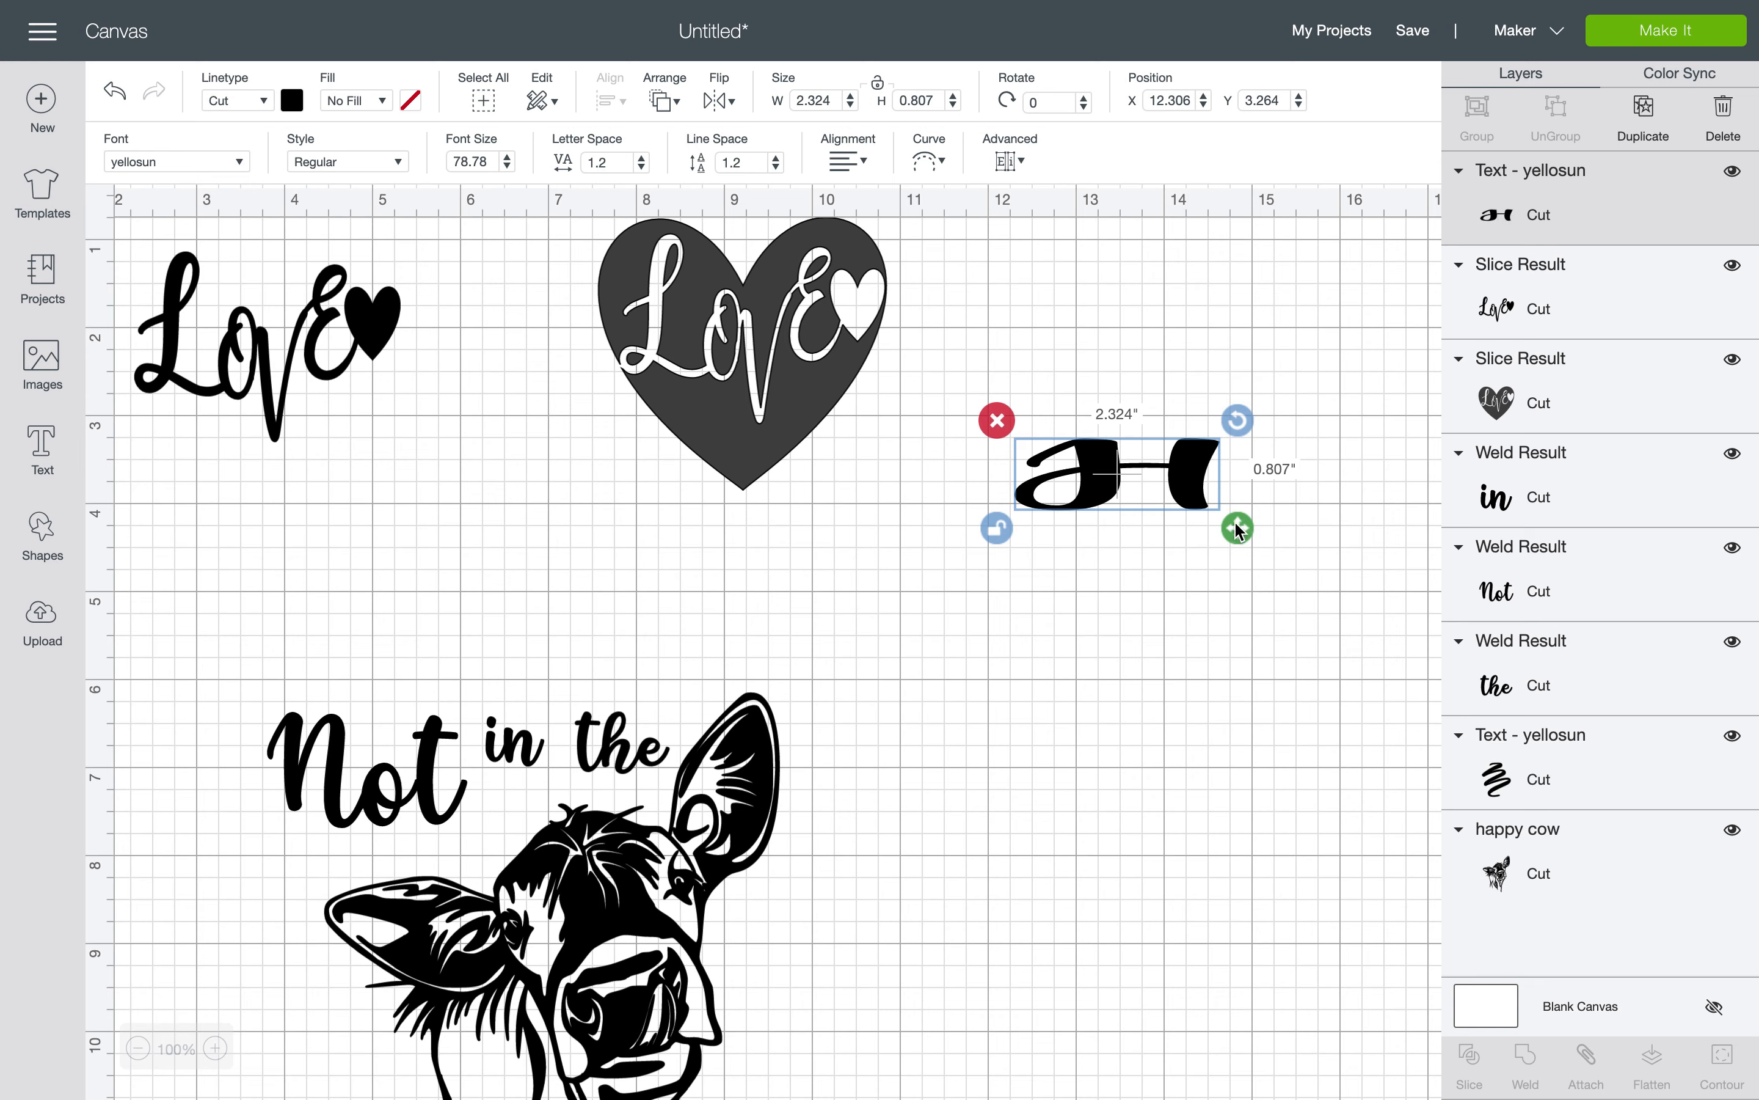
{"action": "left_click_drag", "start_coordinate": [1237, 531], "coordinate": [1025, 535]}
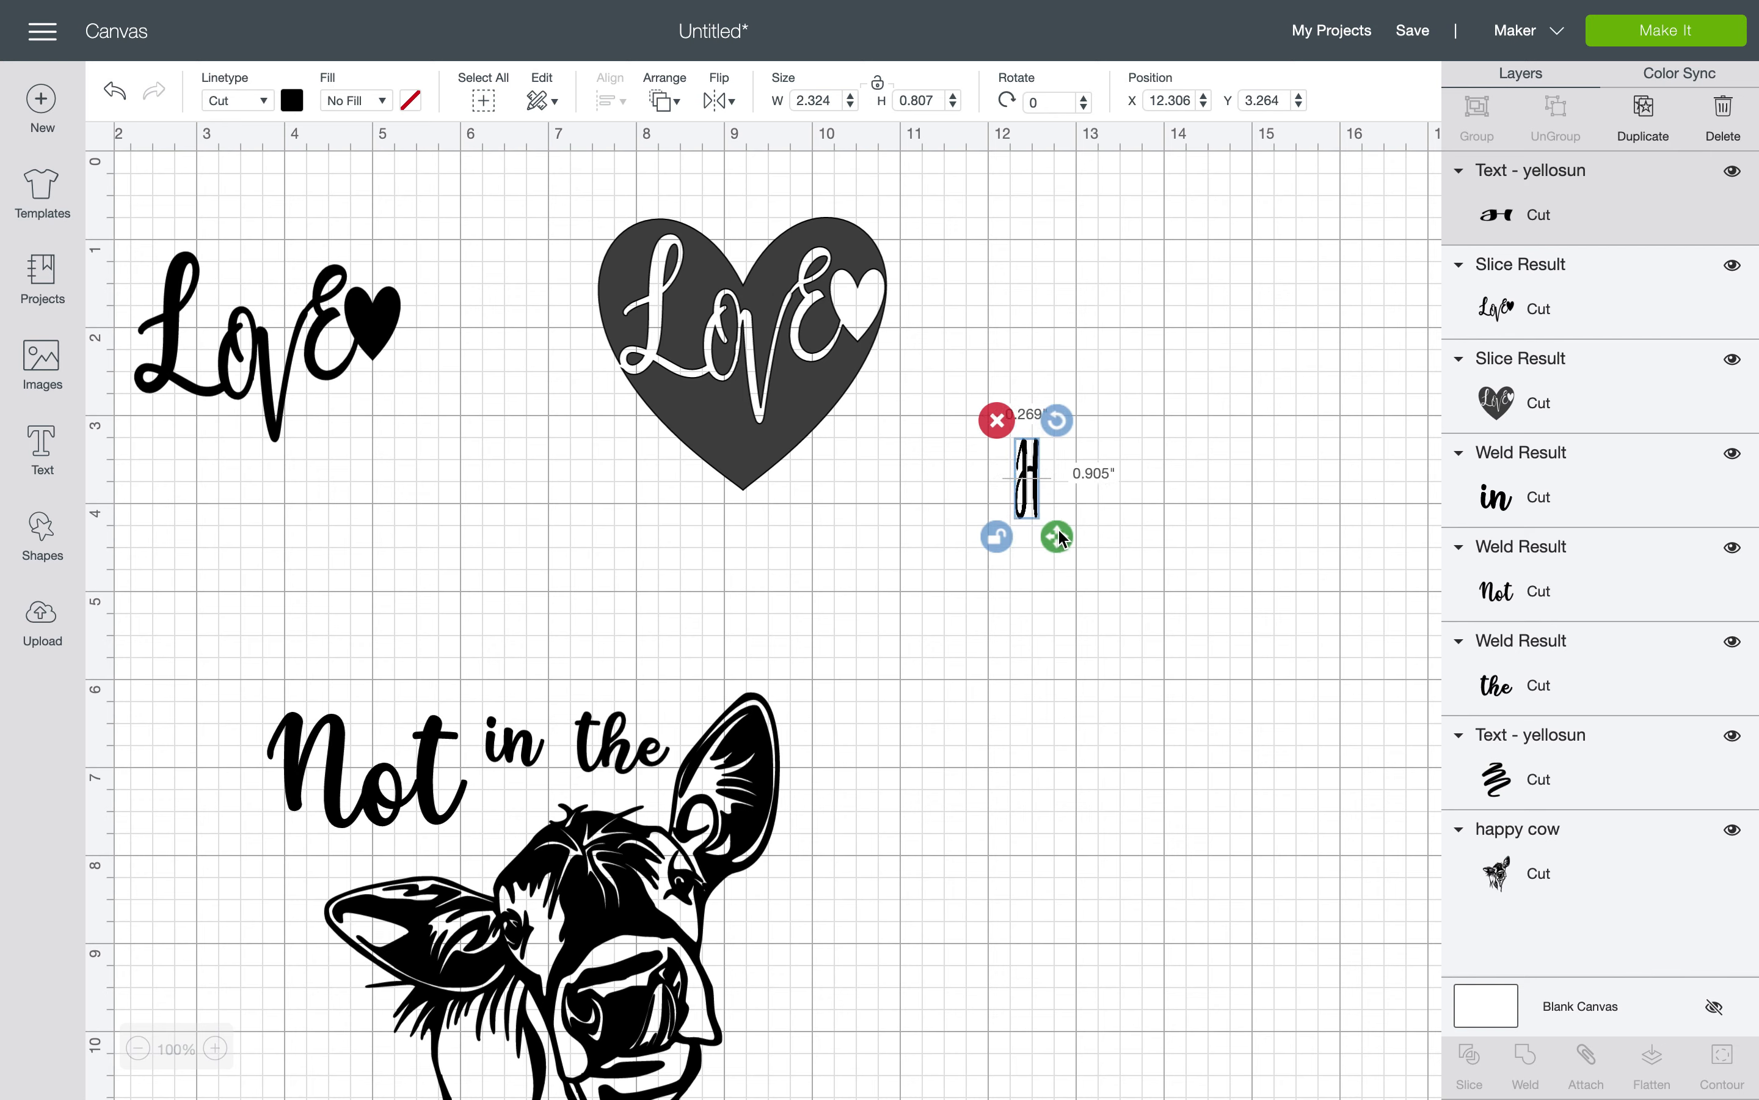
{"action": "left_click_drag", "start_coordinate": [1061, 537], "coordinate": [1262, 596]}
Try rotating the stretched H to about 32° and shrinking it to about 1.8 by 1.7 inches, and delete it
{"action": "left_click_drag", "start_coordinate": [1258, 420], "coordinate": [1331, 507]}
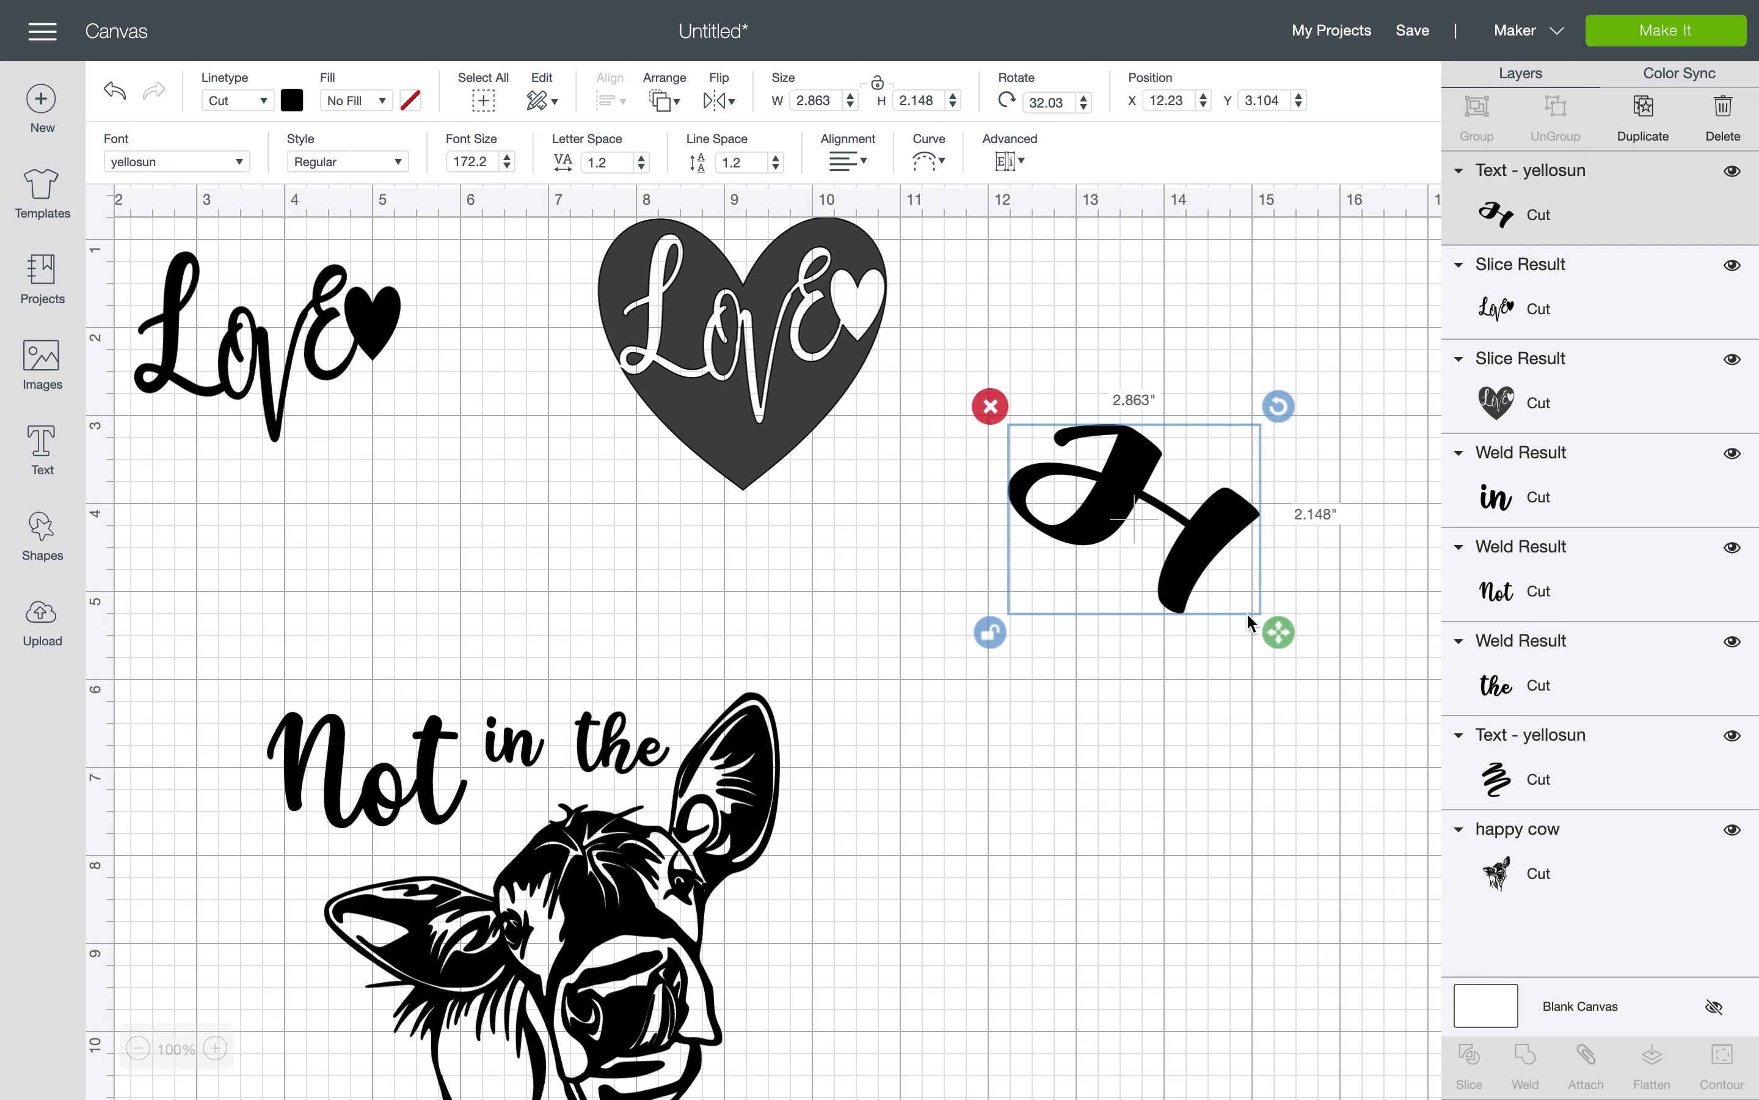
{"action": "left_click", "coordinate": [1302, 634]}
{"action": "left_click", "coordinate": [1211, 555]}
{"action": "left_click_drag", "start_coordinate": [1282, 641], "coordinate": [1189, 606]}
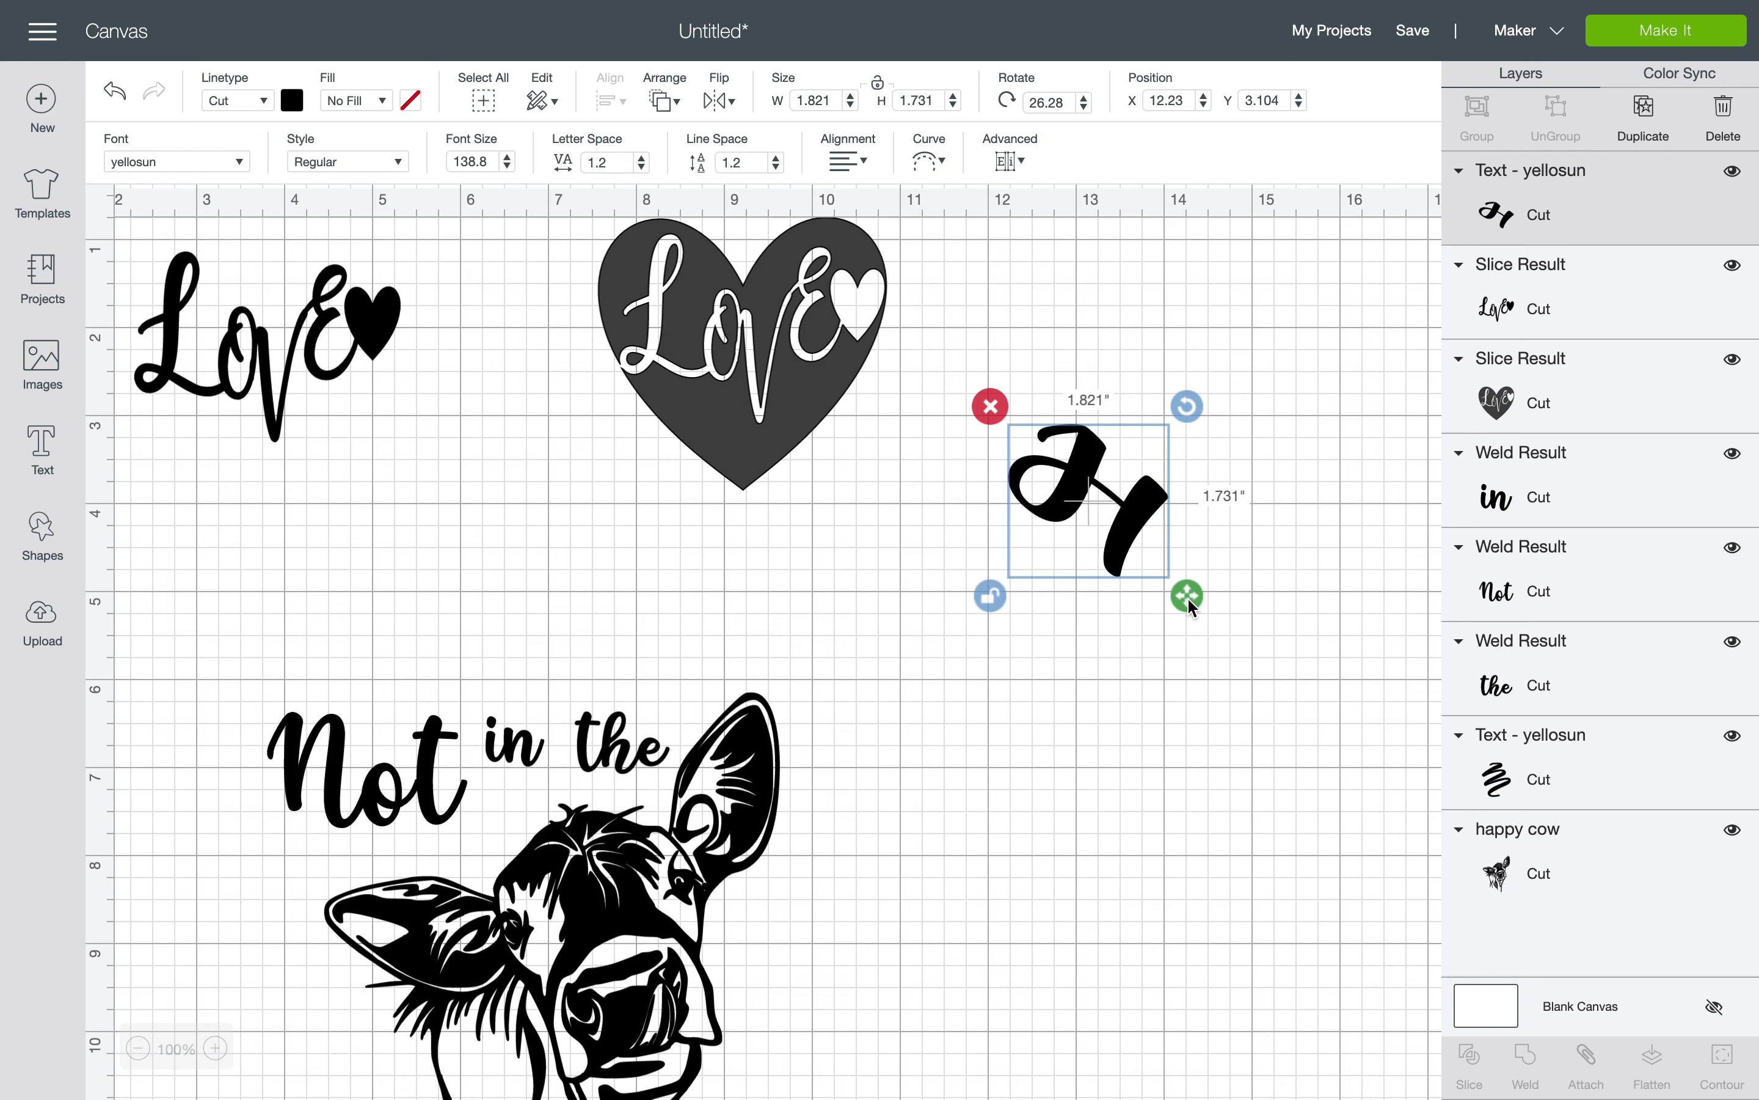
{"action": "left_click", "coordinate": [991, 409]}
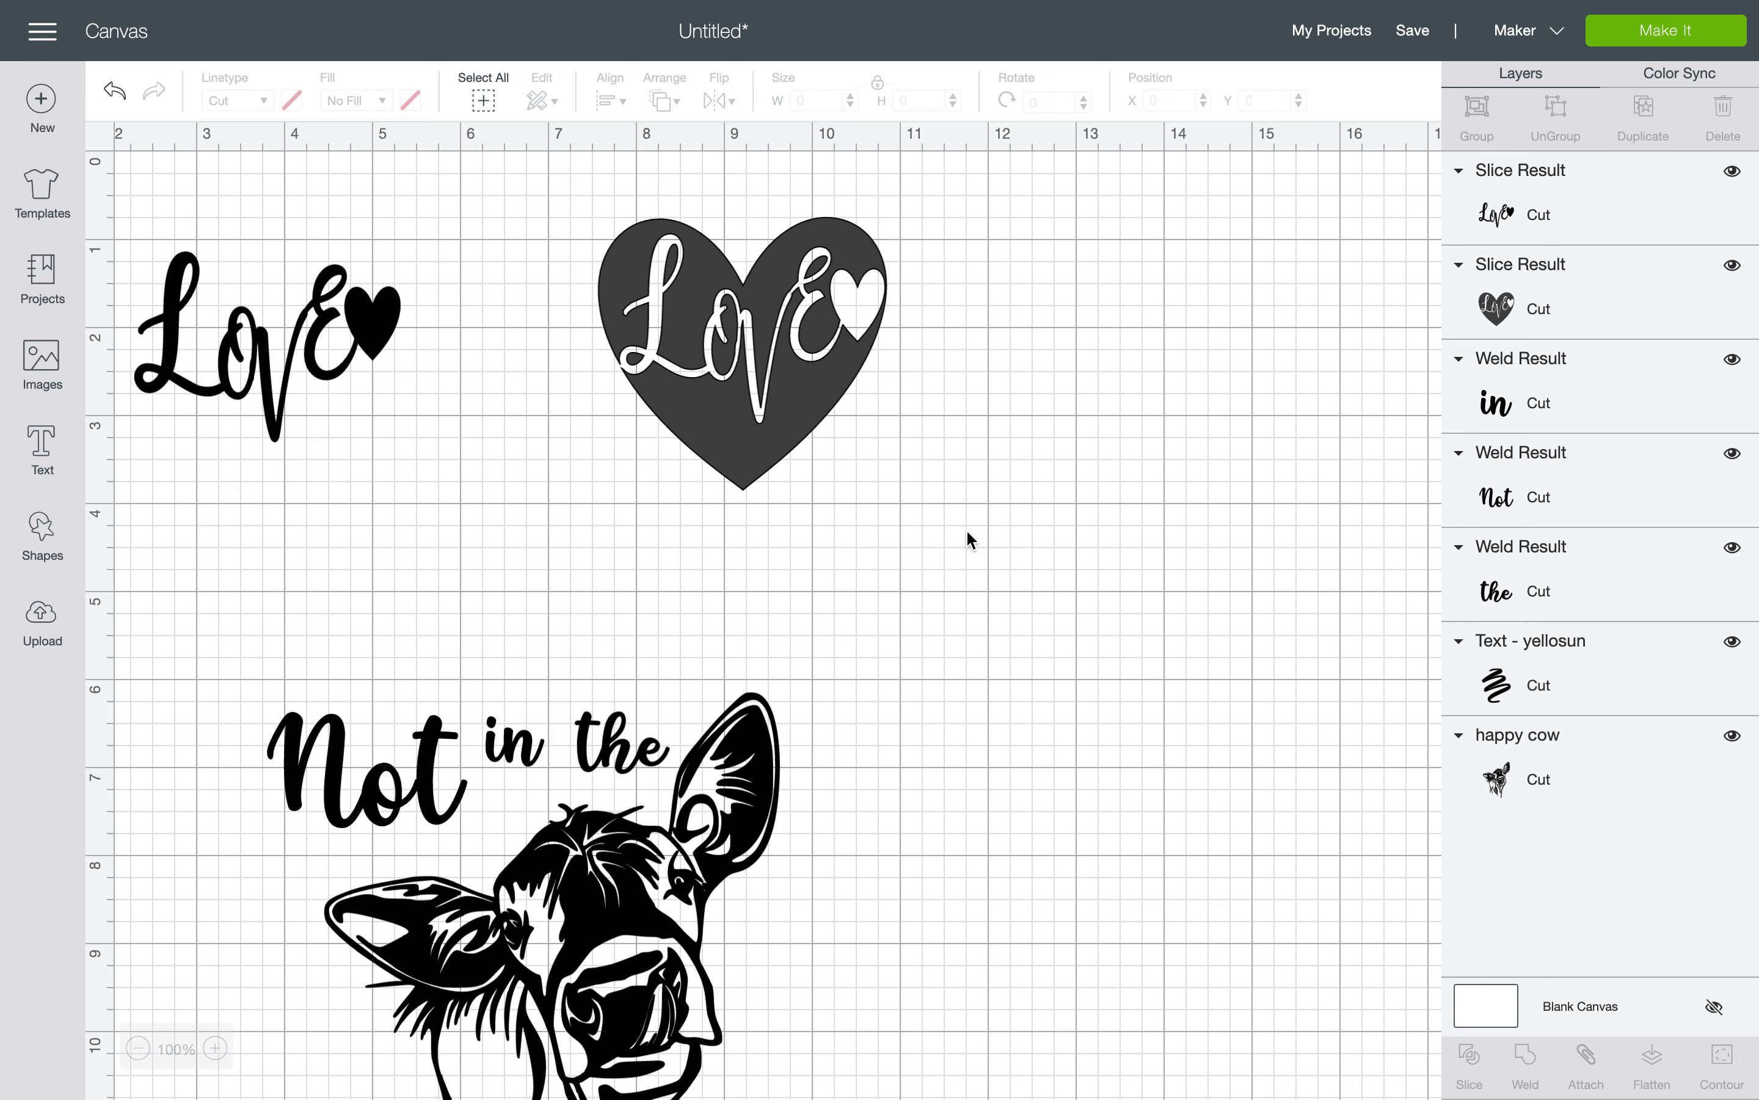
Tilt the word "Not" above the cow to a rotation of about 338° and place it at about X 3.886, Y 6.291
{"action": "left_click", "coordinate": [727, 807]}
{"action": "scroll", "coordinate": [730, 786], "scroll_direction": "down", "scroll_amount": 5}
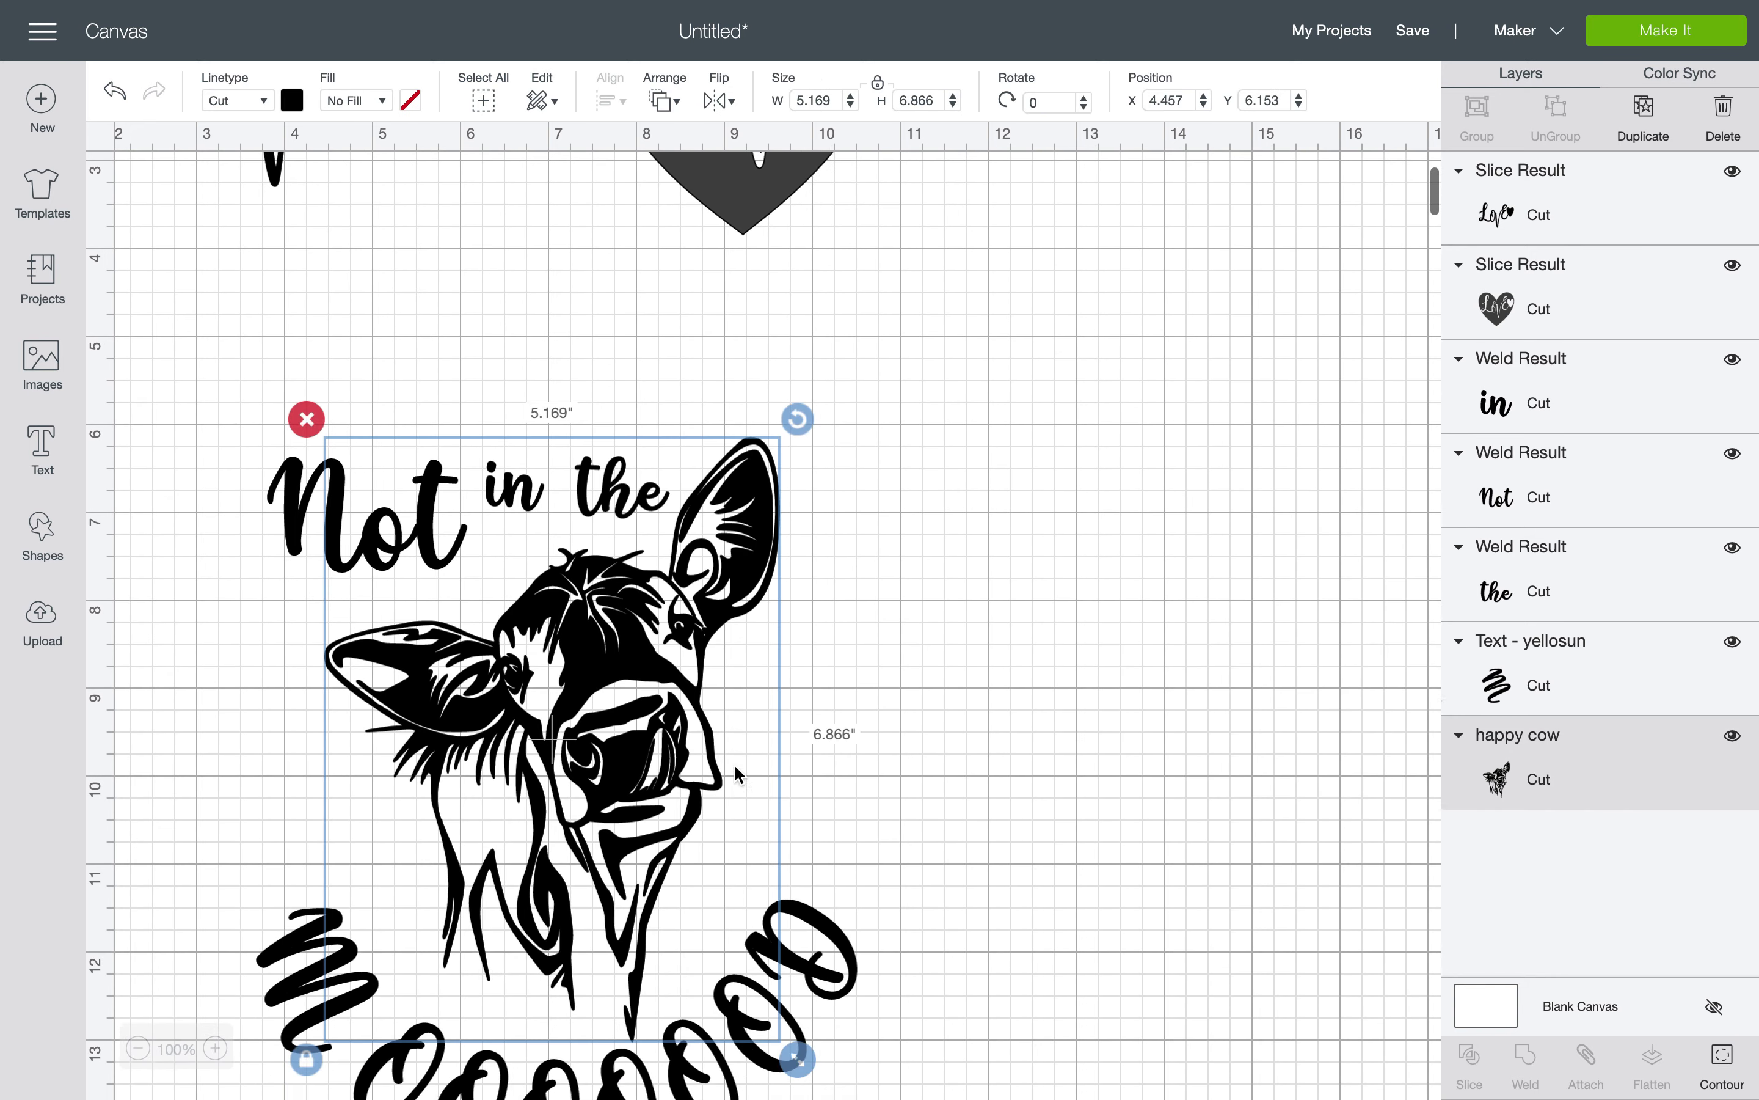
{"action": "scroll", "coordinate": [734, 763], "scroll_direction": "down", "scroll_amount": 1}
{"action": "left_click", "coordinate": [342, 502]}
{"action": "left_click_drag", "start_coordinate": [389, 489], "coordinate": [376, 492]}
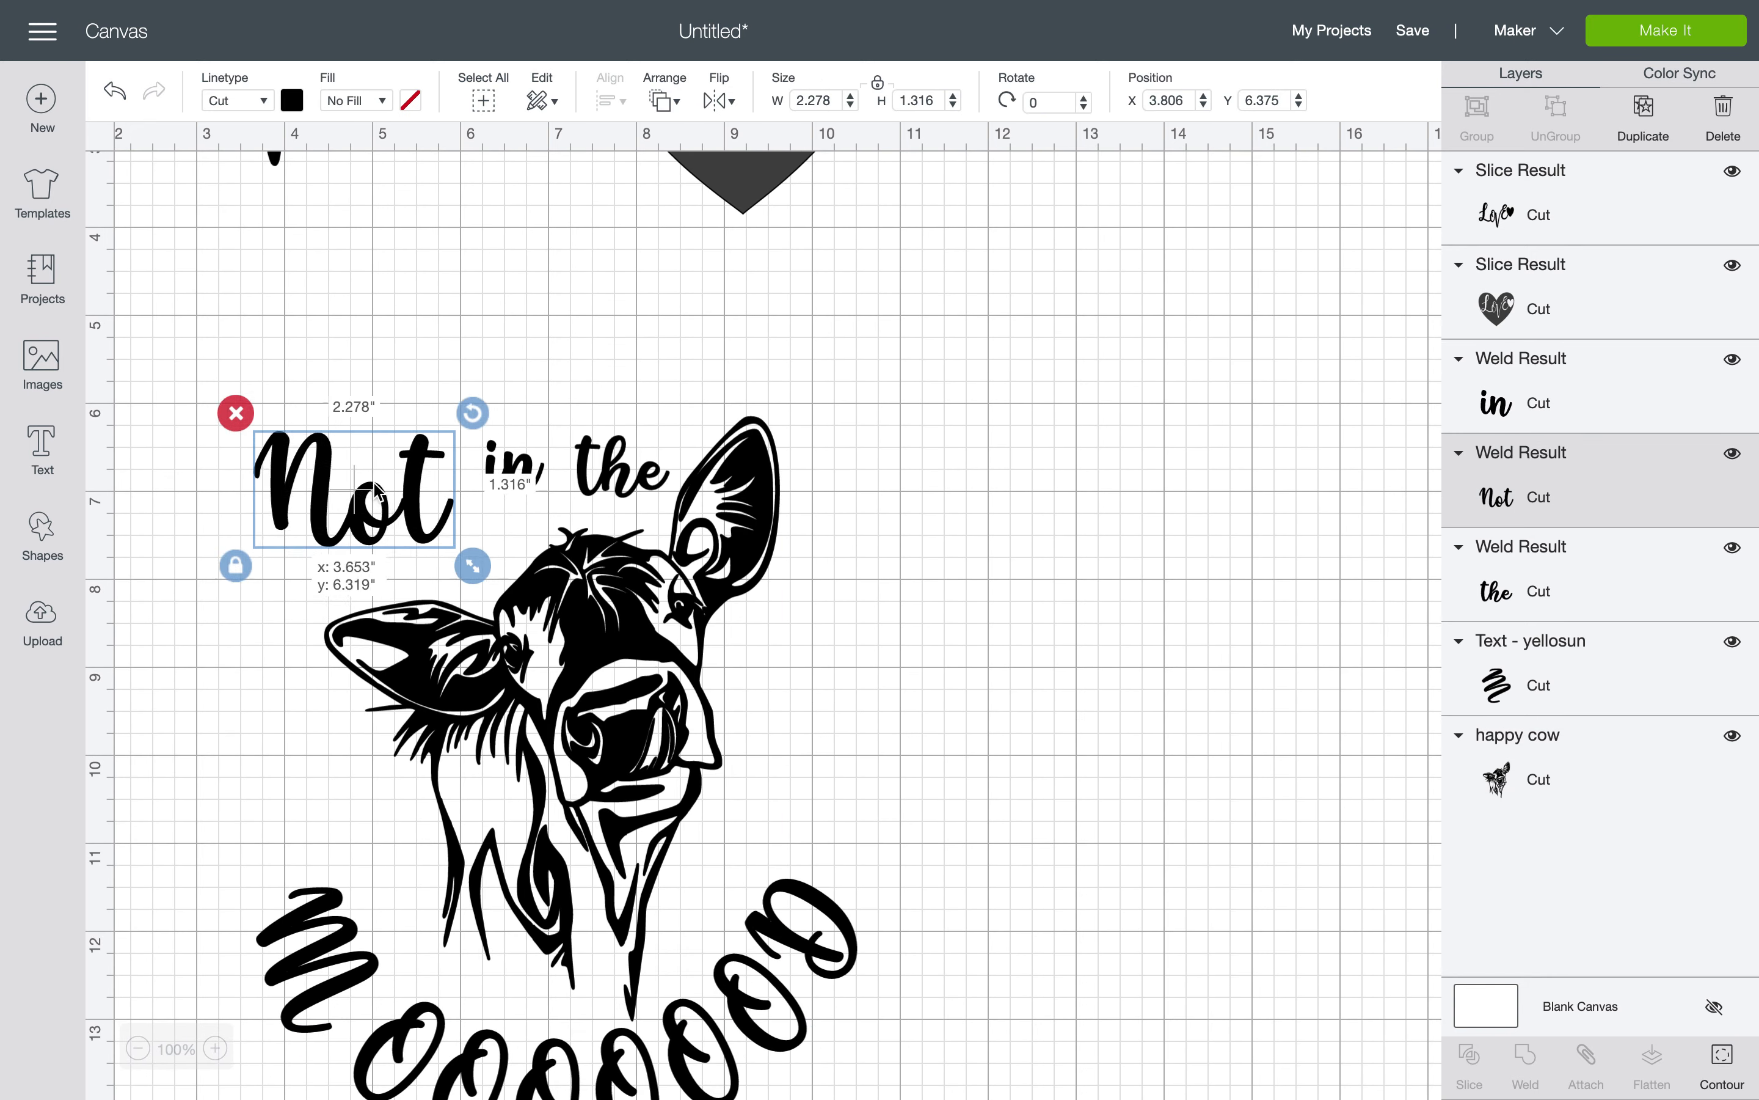
{"action": "mouse_move", "coordinate": [462, 413]}
{"action": "left_mouse_down"}
{"action": "mouse_move", "coordinate": [411, 389]}
{"action": "mouse_move", "coordinate": [433, 406]}
{"action": "mouse_move", "coordinate": [444, 387]}
{"action": "left_mouse_up"}
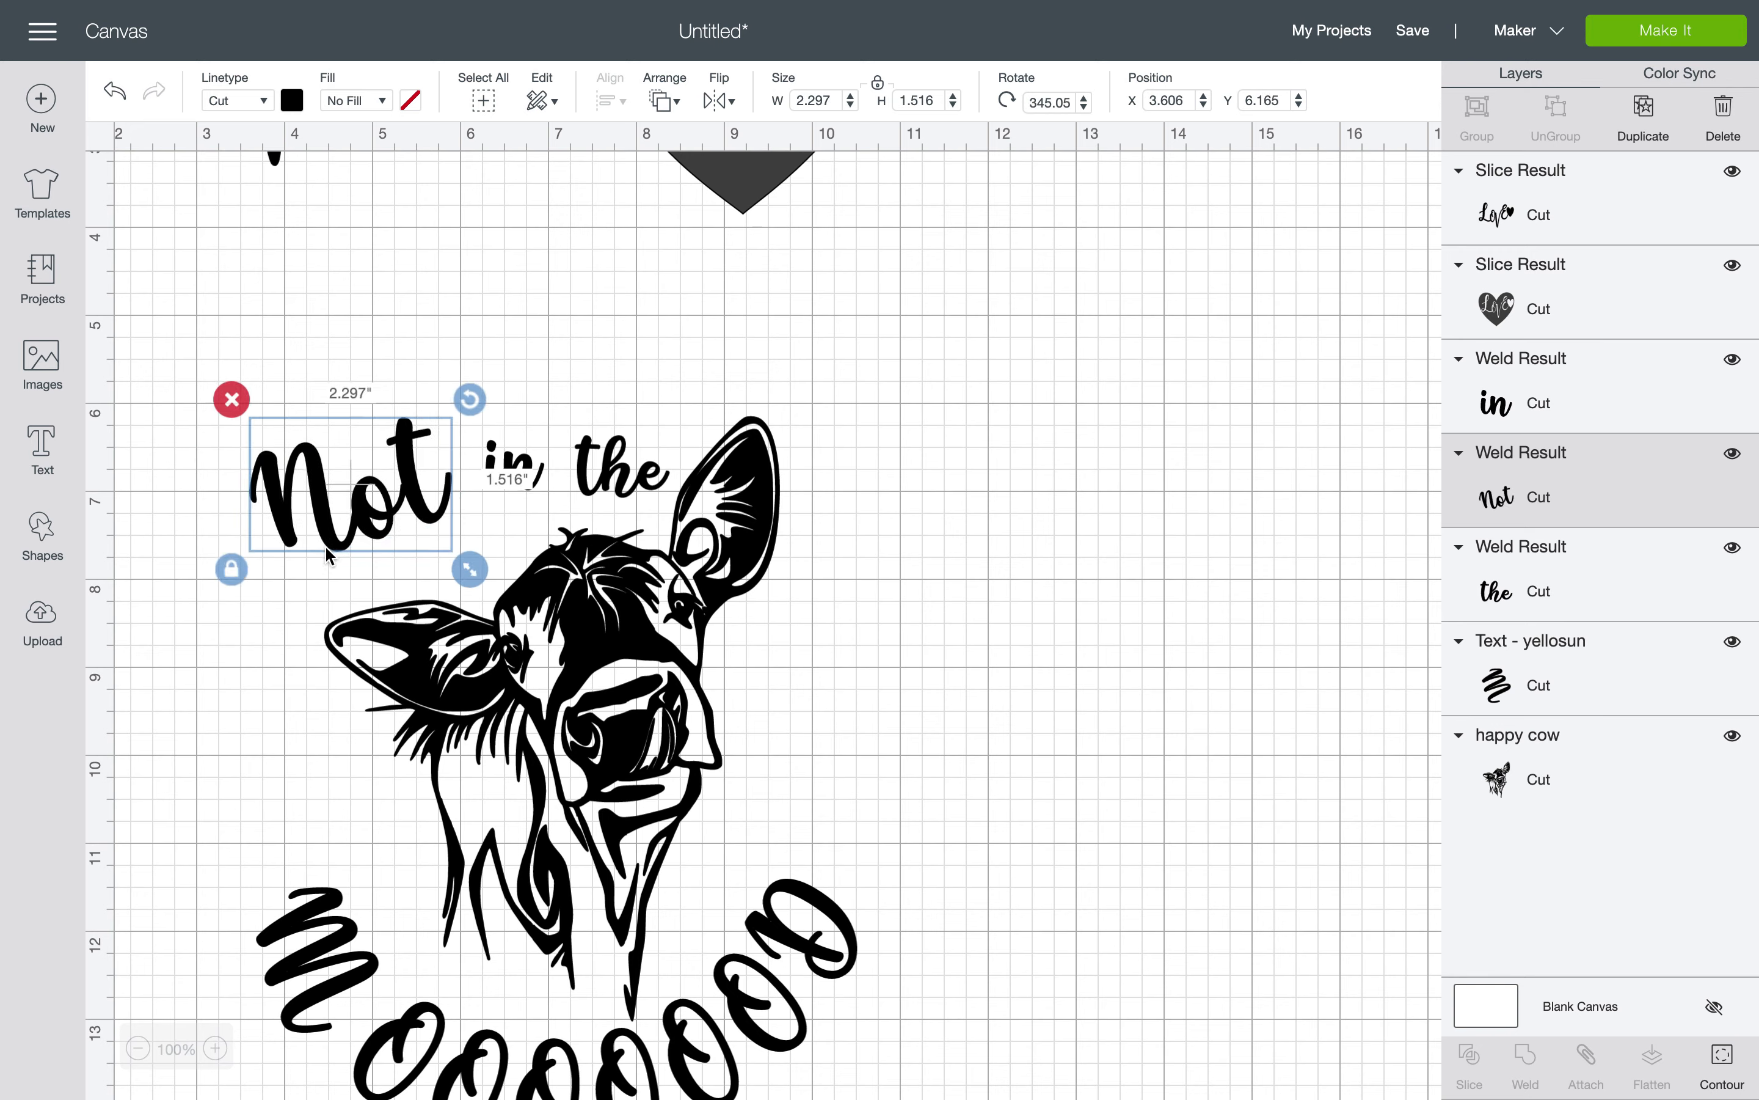
{"action": "left_click_drag", "start_coordinate": [338, 534], "coordinate": [359, 542]}
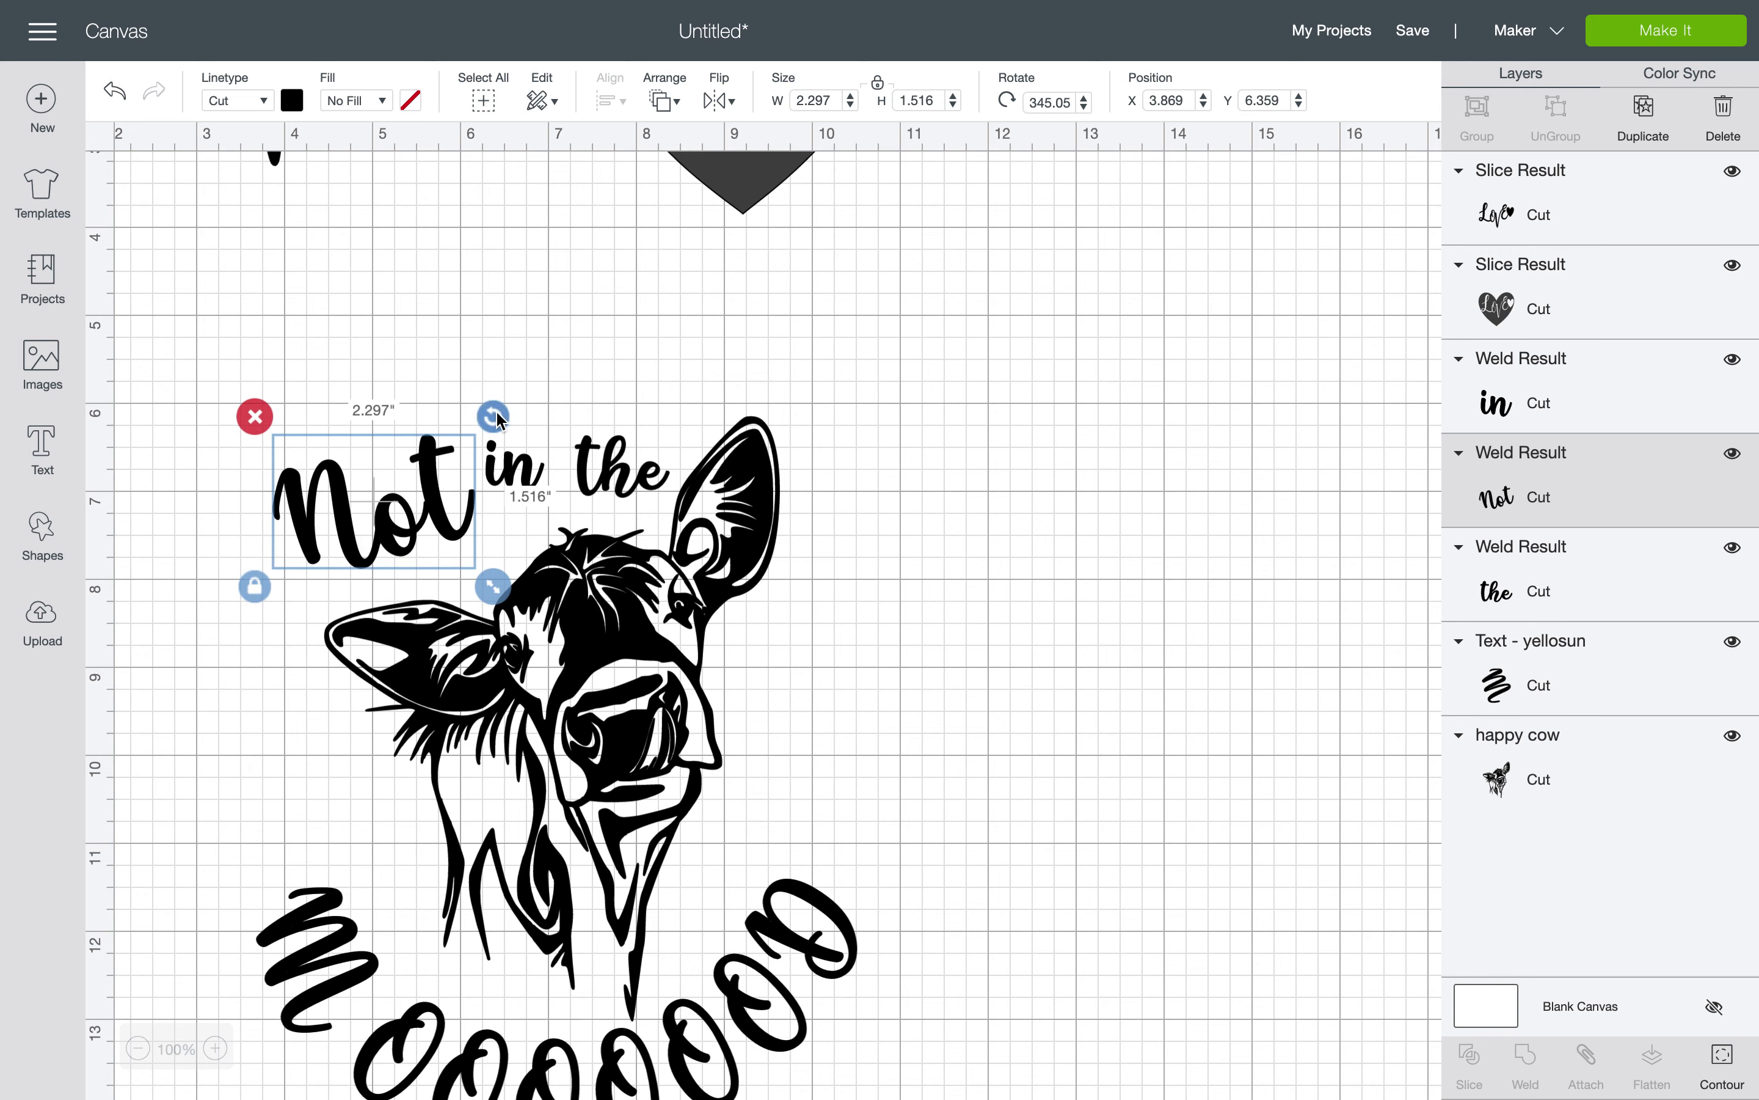
{"action": "left_click_drag", "start_coordinate": [491, 415], "coordinate": [487, 408]}
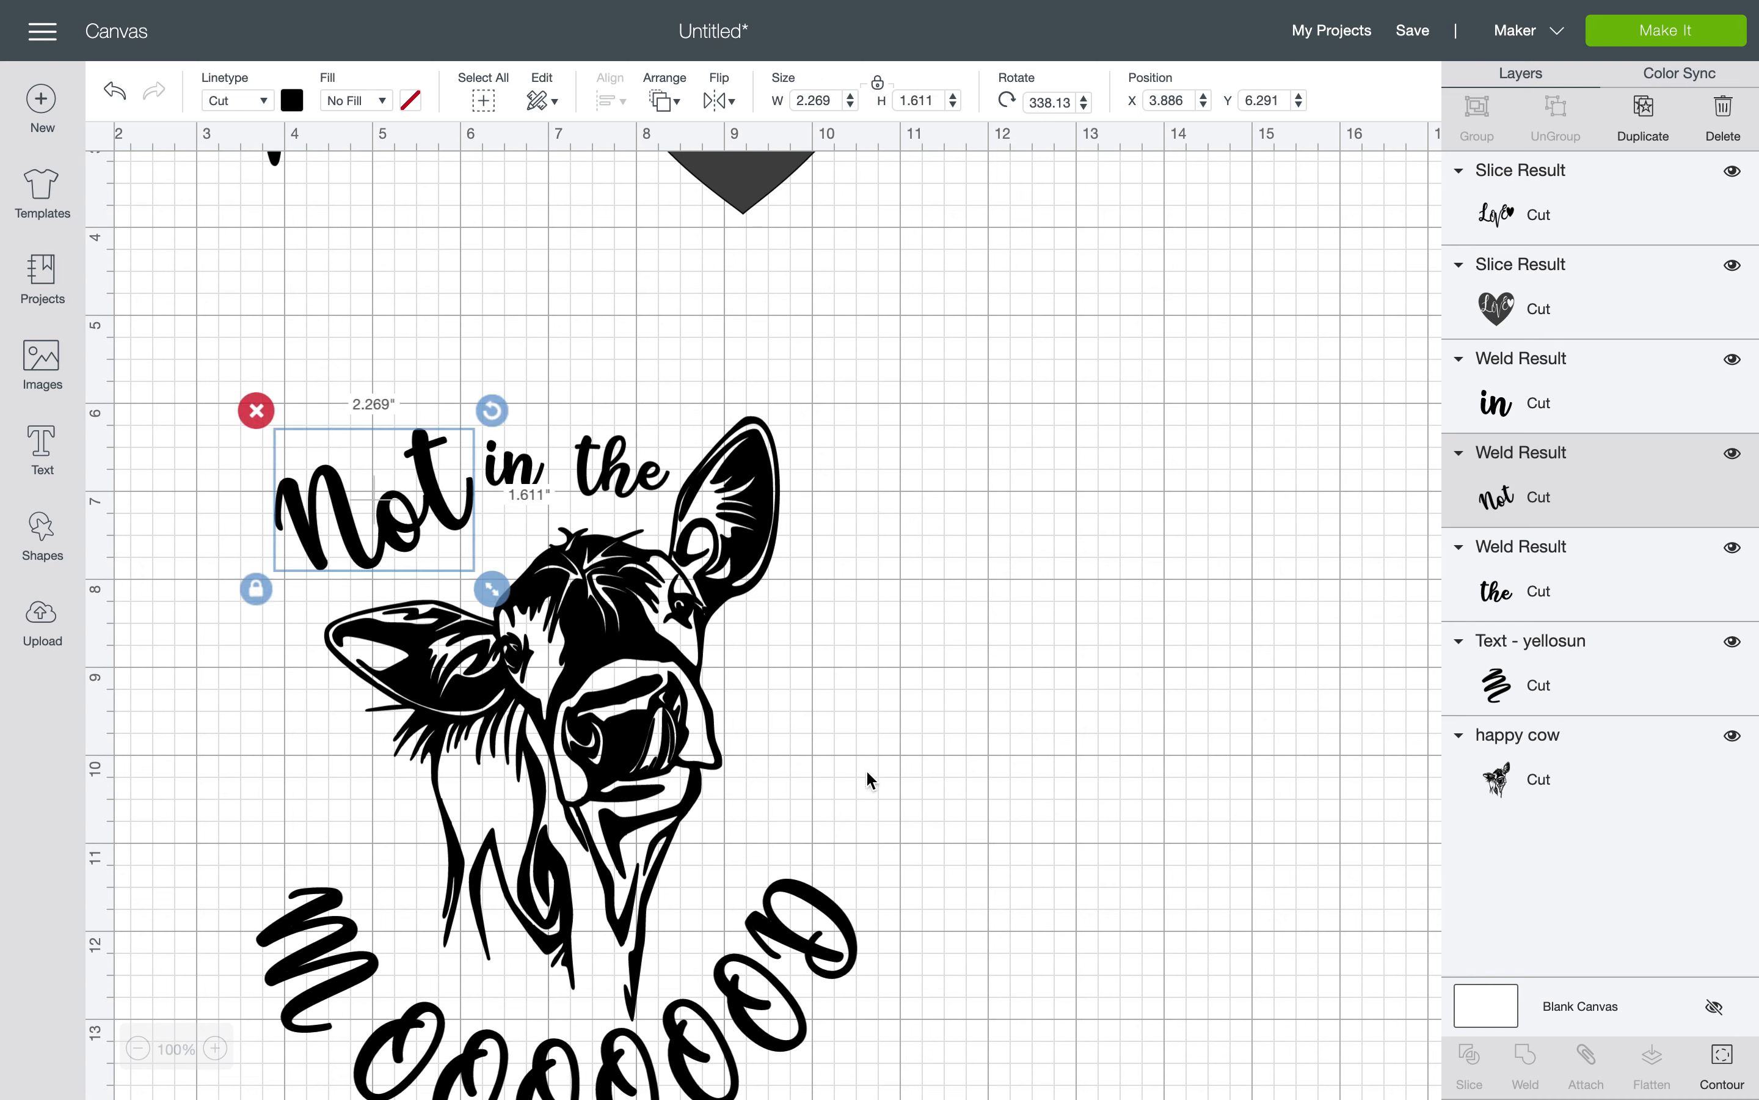
Select the curved MOOOOOD text below the cow for adjustment
{"action": "left_click", "coordinate": [807, 960]}
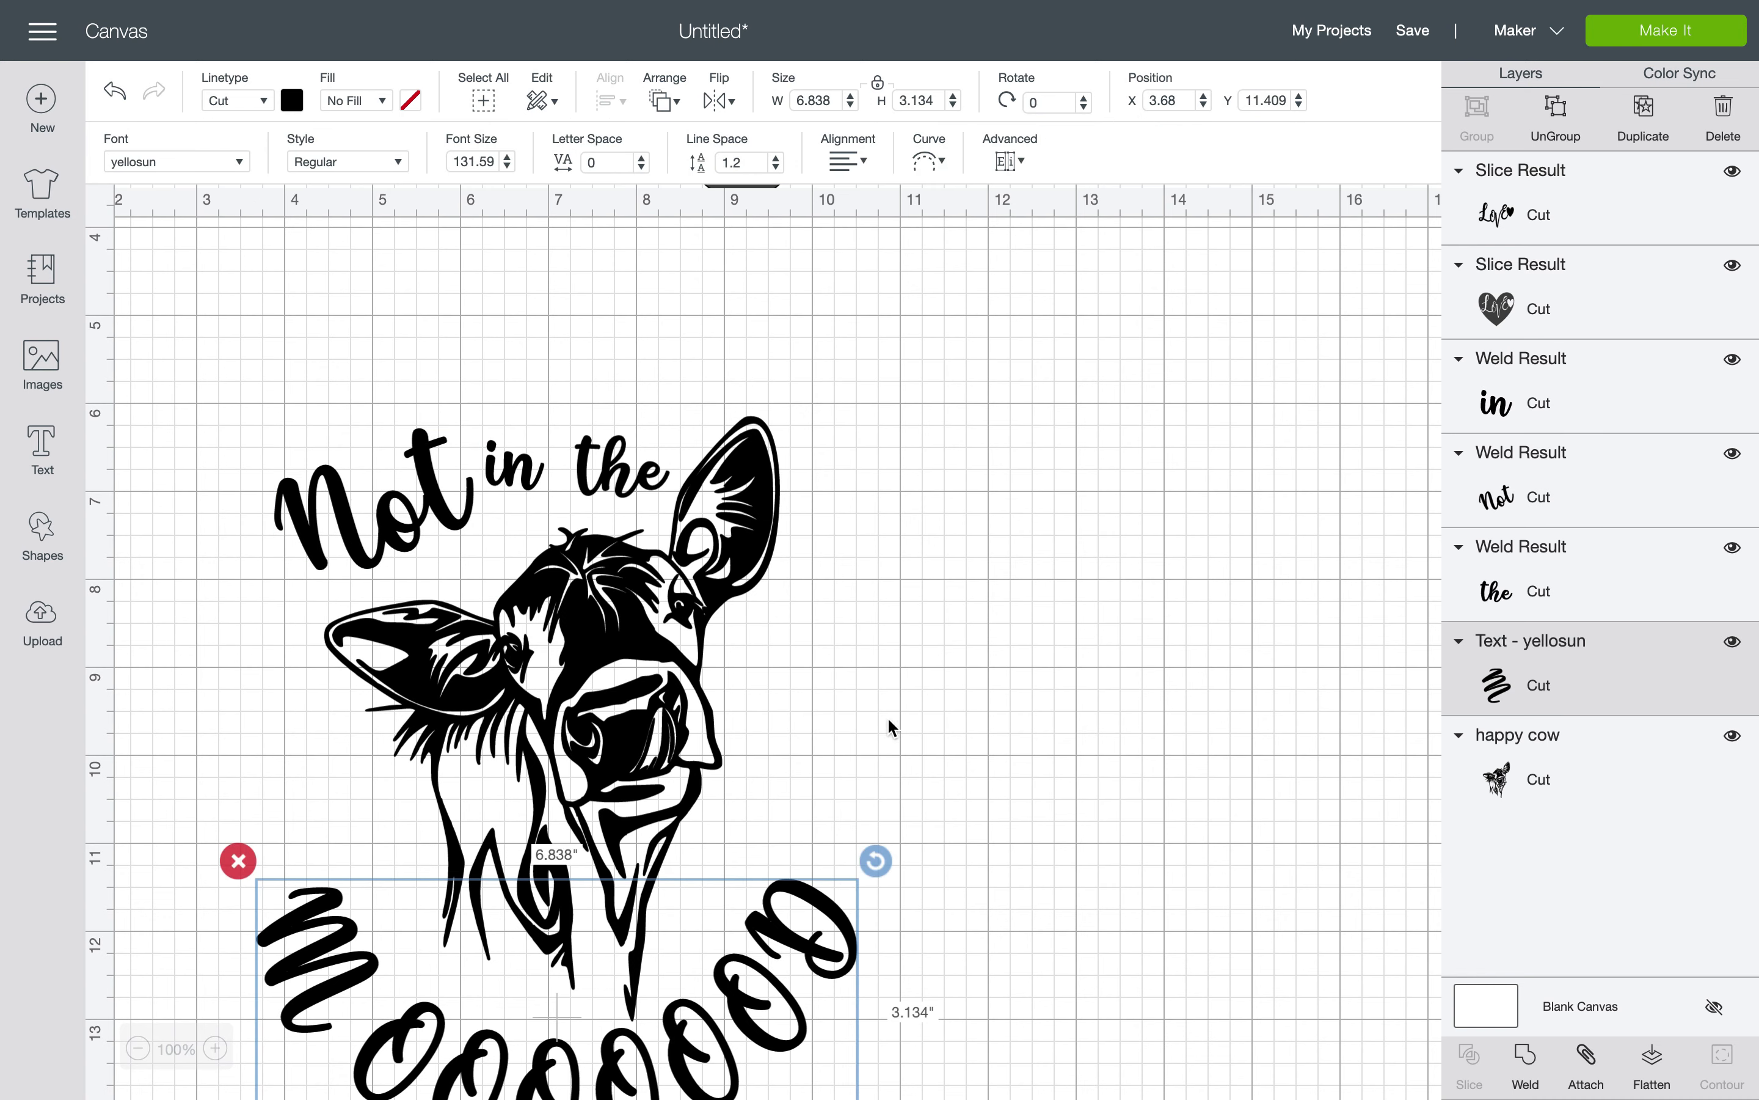